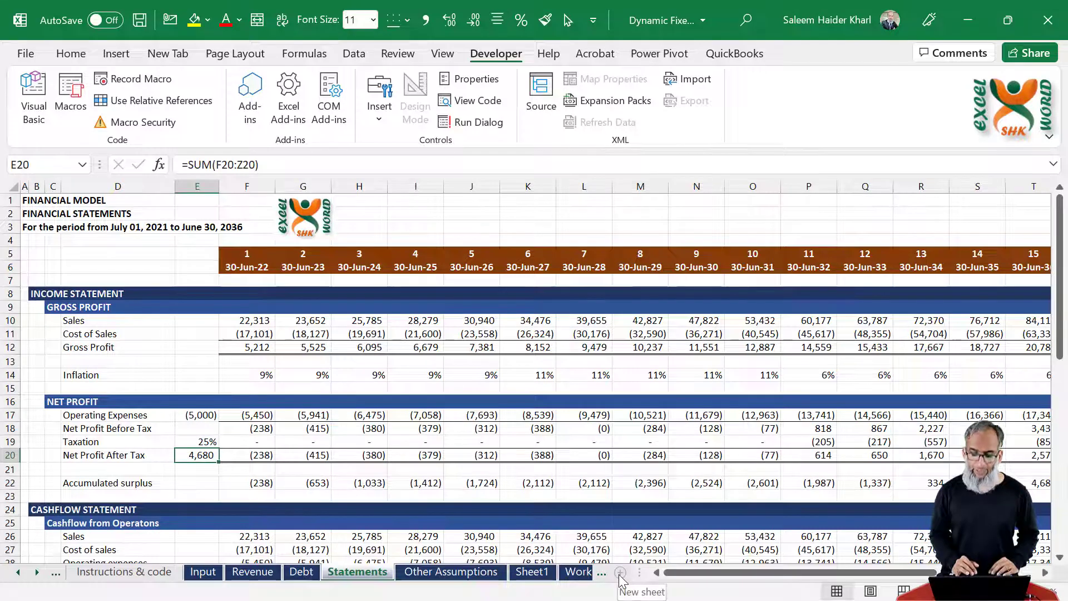
# - Add a new worksheet and set the height of all its rows to 50
pyautogui.click(13, 188)
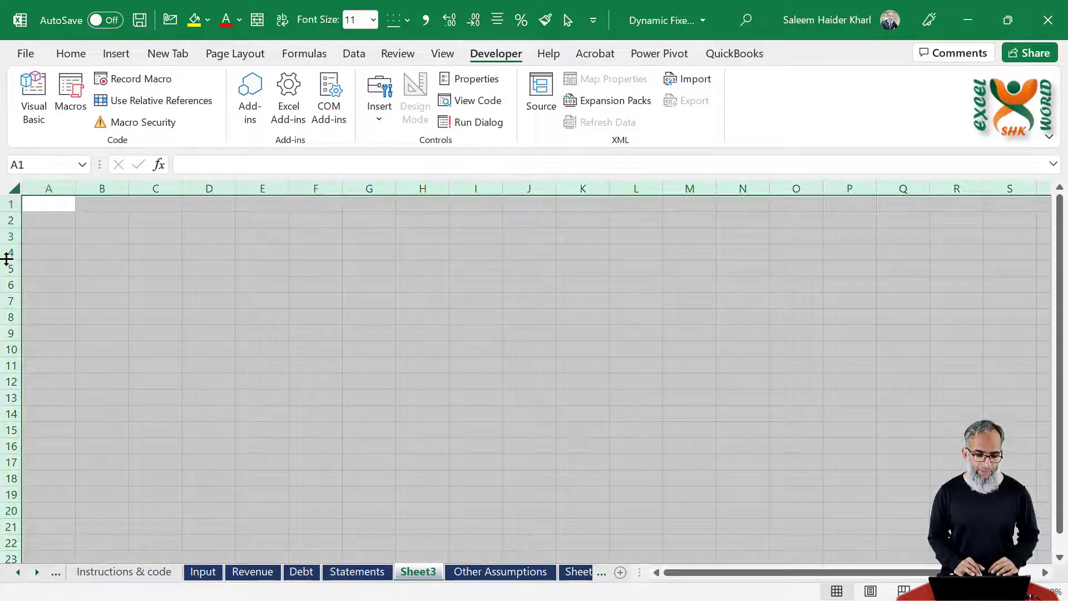
pyautogui.rightClick(10, 257)
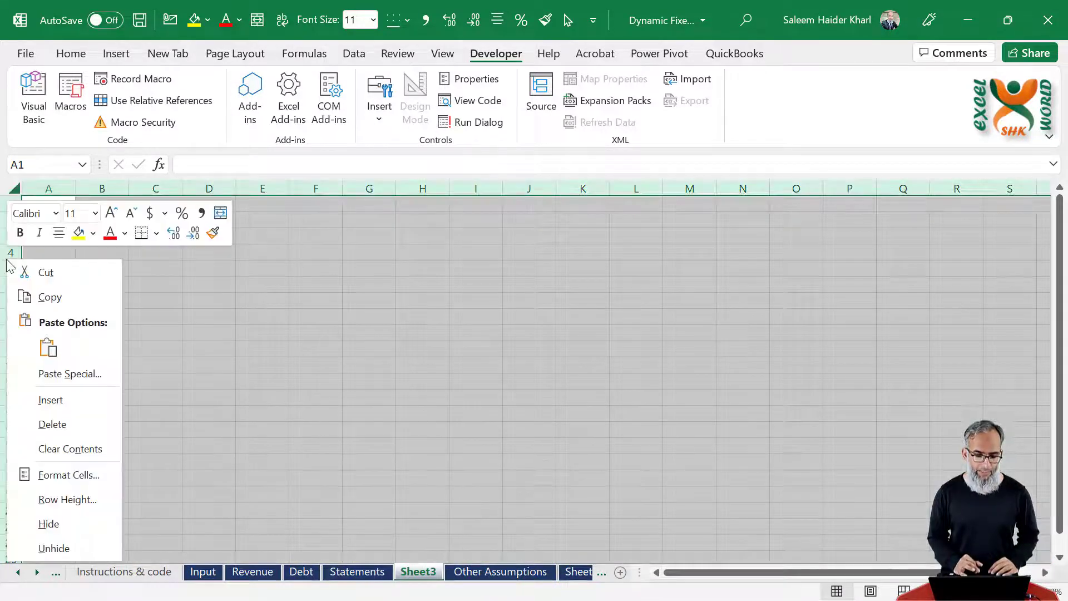
pyautogui.click(90, 501)
pyautogui.write('50')
pyautogui.press('Return')
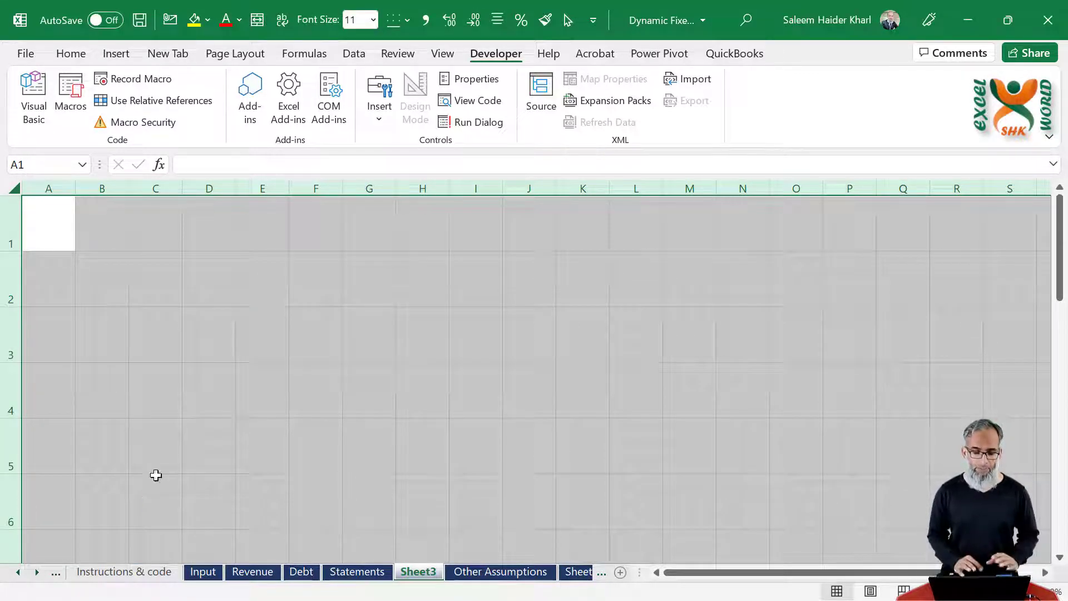
pyautogui.click(273, 299)
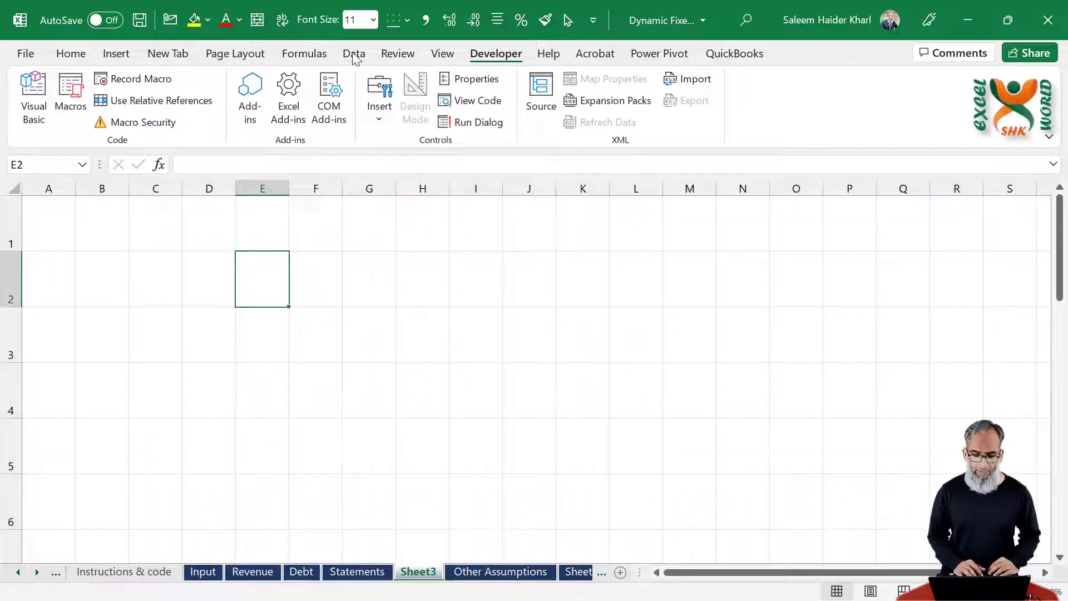
# - Hide the gridlines on the new worksheet
pyautogui.click(441, 58)
pyautogui.click(455, 113)
pyautogui.click(392, 323)
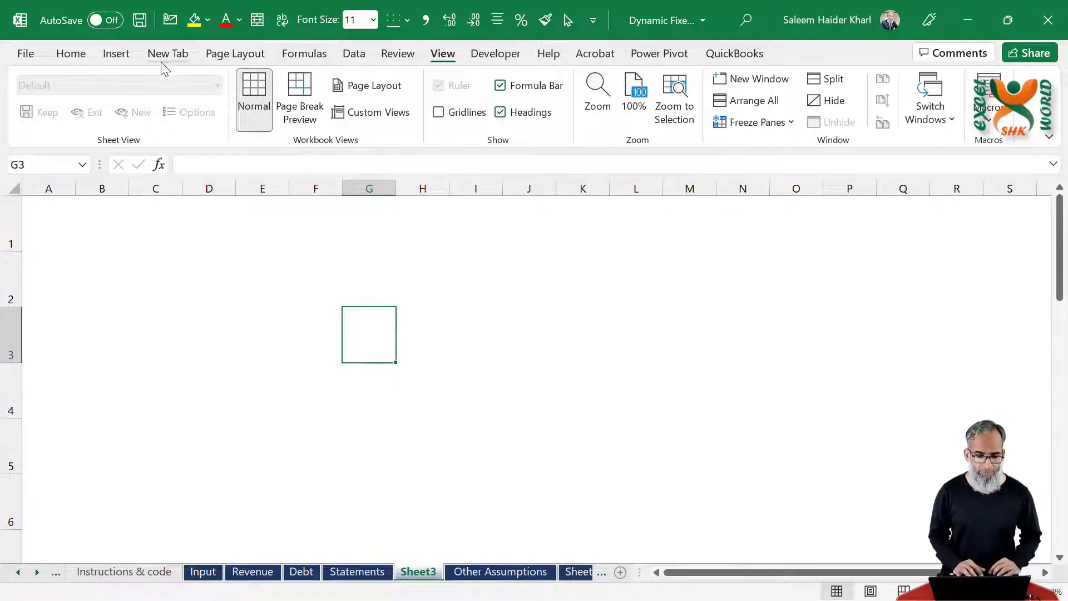
# - Draw a rounded rectangle across columns C to K, filling the height of row 1
pyautogui.click(116, 54)
pyautogui.click(216, 129)
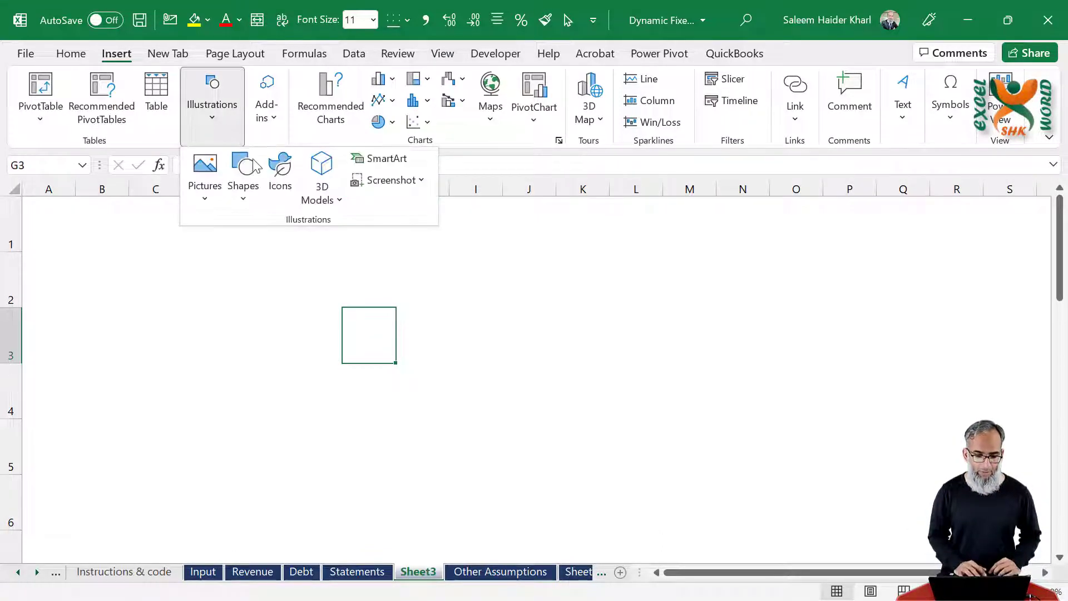
pyautogui.click(244, 198)
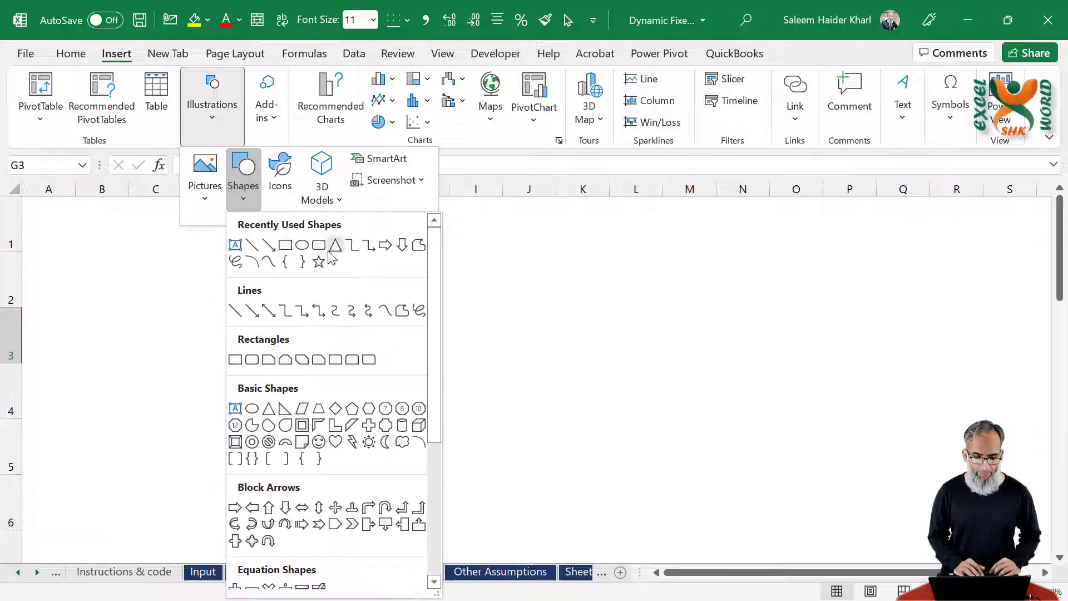
pyautogui.click(319, 245)
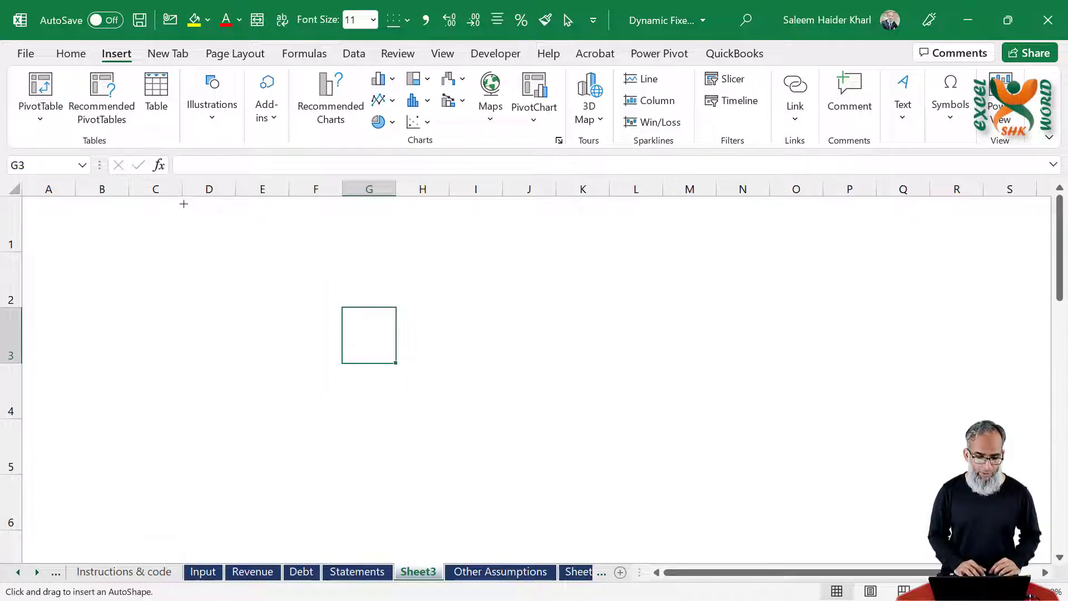
pyautogui.moveTo(131, 200); pyautogui.dragTo(607, 249)
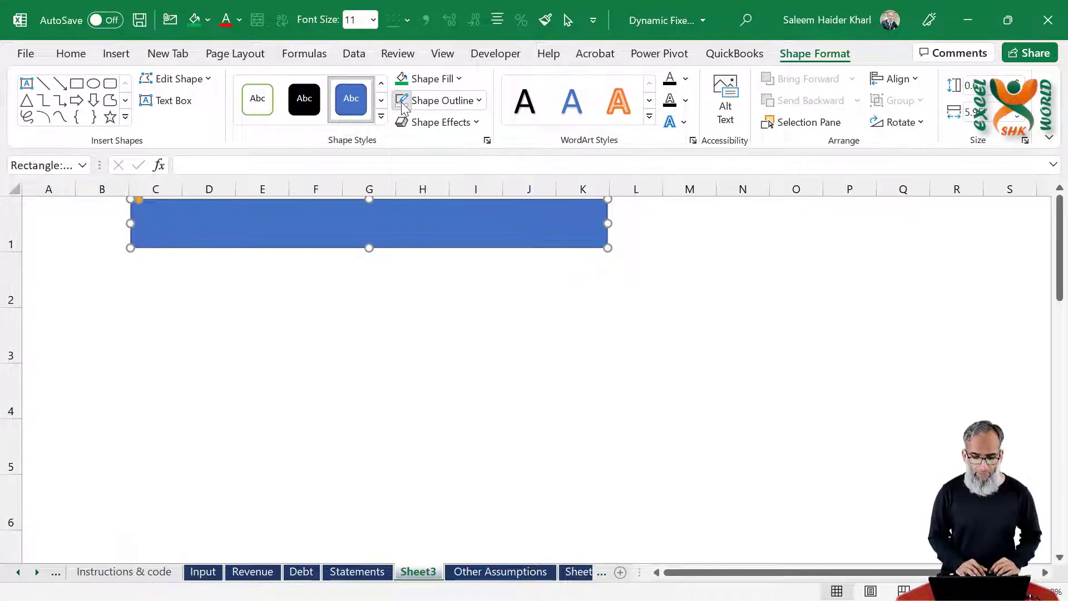
# - Apply the first preset shape effect to the rounded rectangle
pyautogui.click(479, 124)
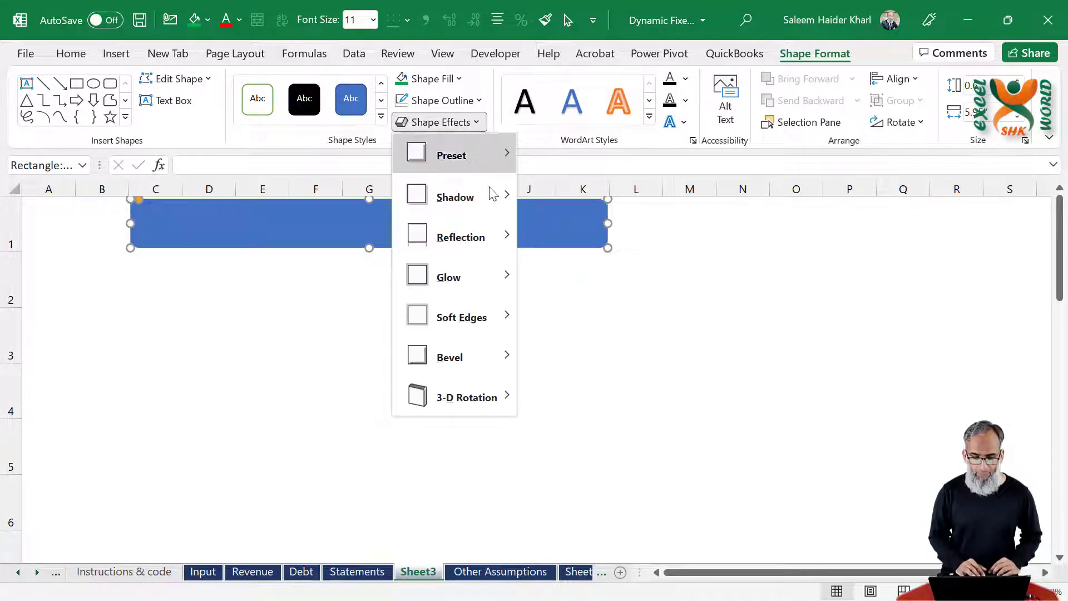
pyautogui.moveTo(514, 161)
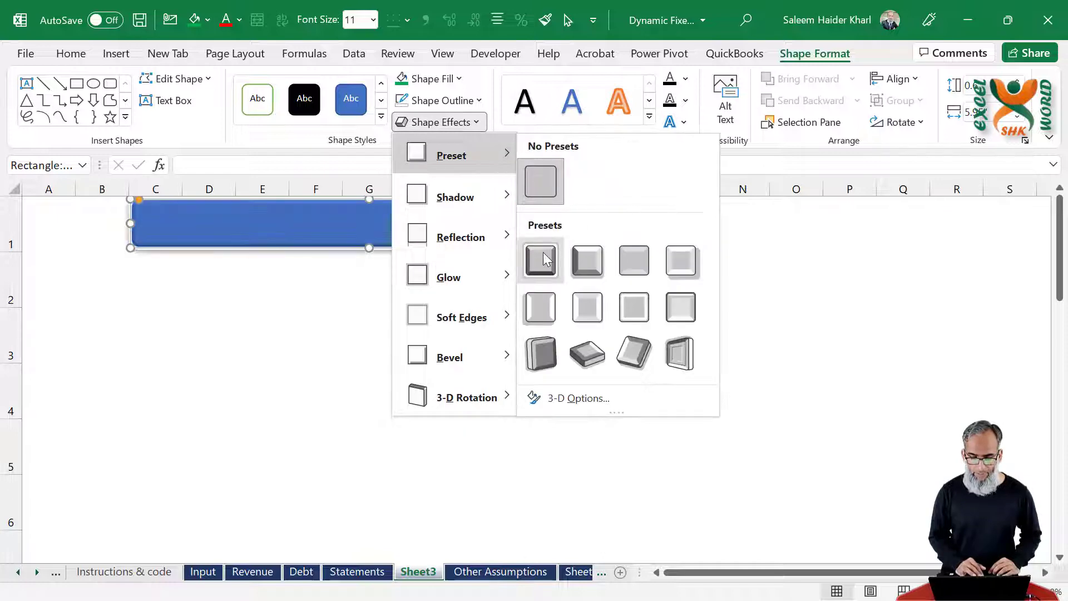
pyautogui.click(543, 259)
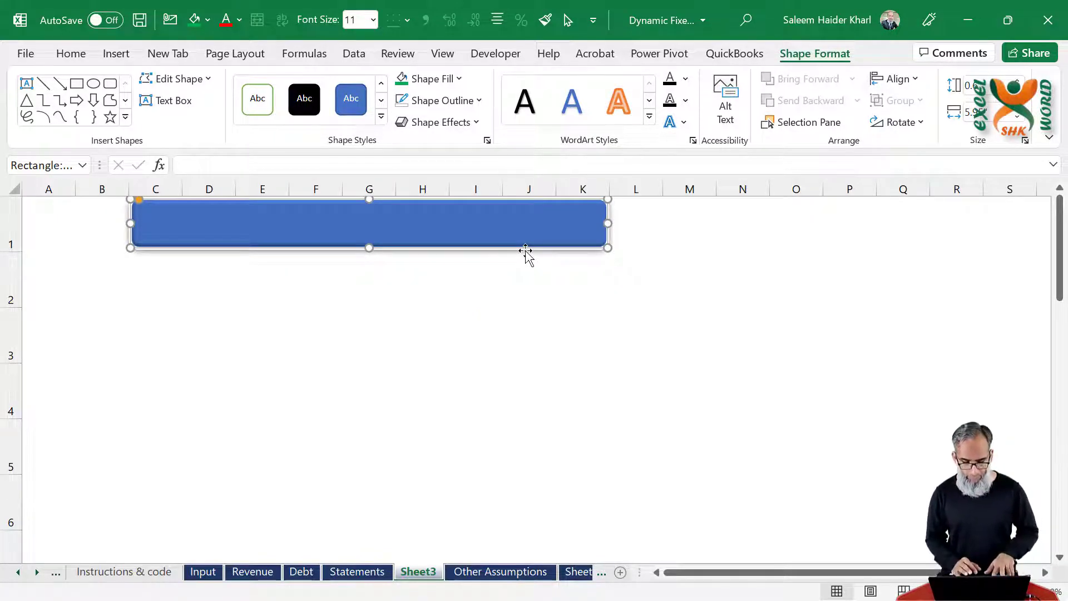
# - Duplicate the rounded rectangle and align the copy directly beneath the original in row 2
pyautogui.click(247, 313)
pyautogui.hotkey('ctrl', 'v')
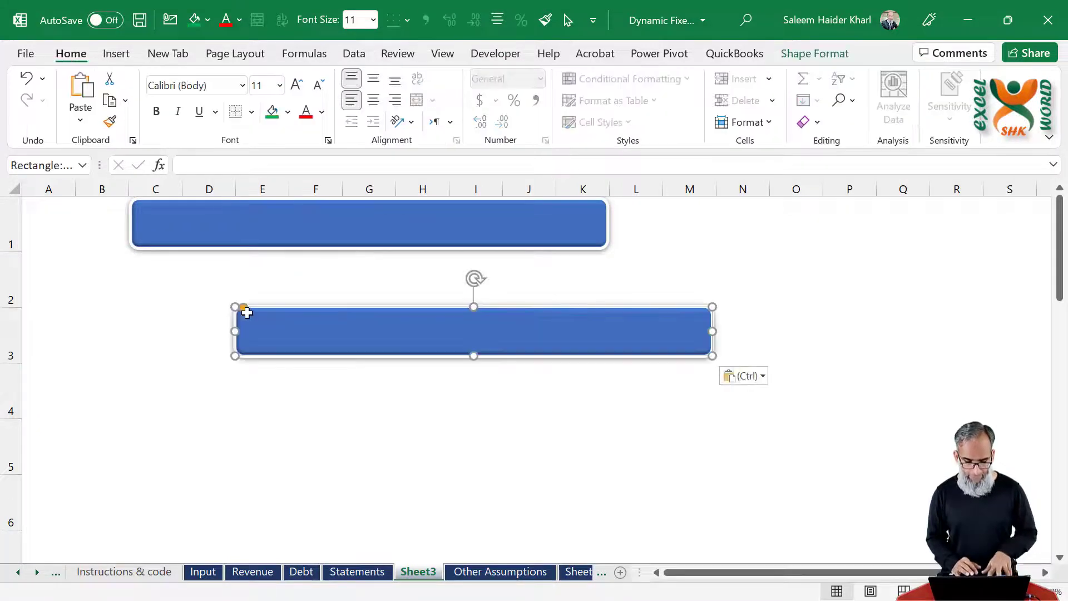
pyautogui.moveTo(317, 331); pyautogui.dragTo(230, 289)
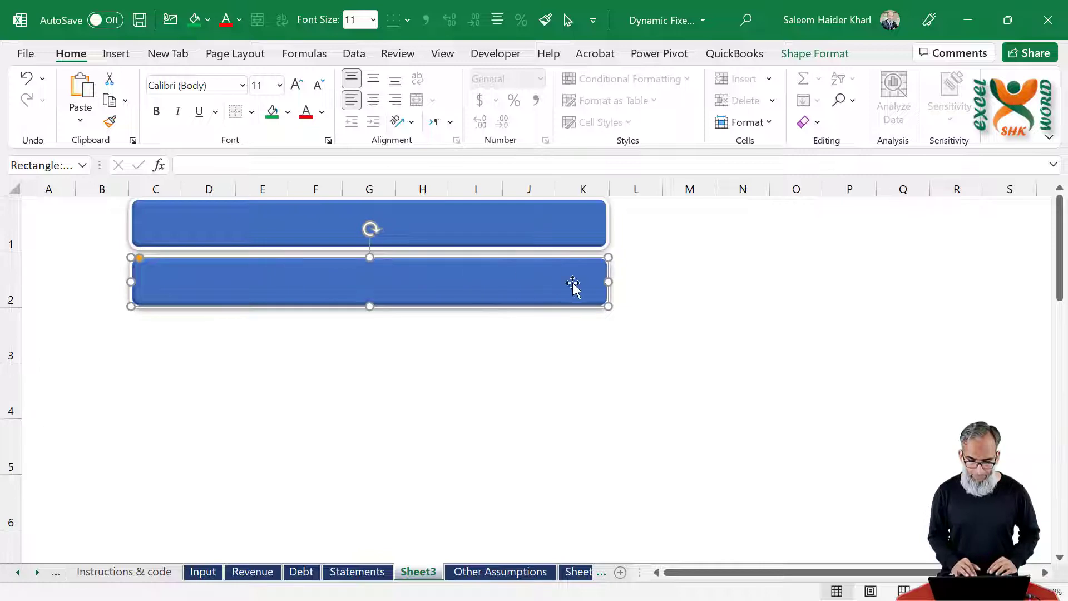
# - Shorten the row 2 bar and add resized copies beside it, forming a wide box, a small square and a medium box ending at column K
pyautogui.moveTo(609, 283); pyautogui.dragTo(534, 296)
pyautogui.hotkey('ctrl', 'v')
pyautogui.moveTo(706, 279); pyautogui.dragTo(607, 278)
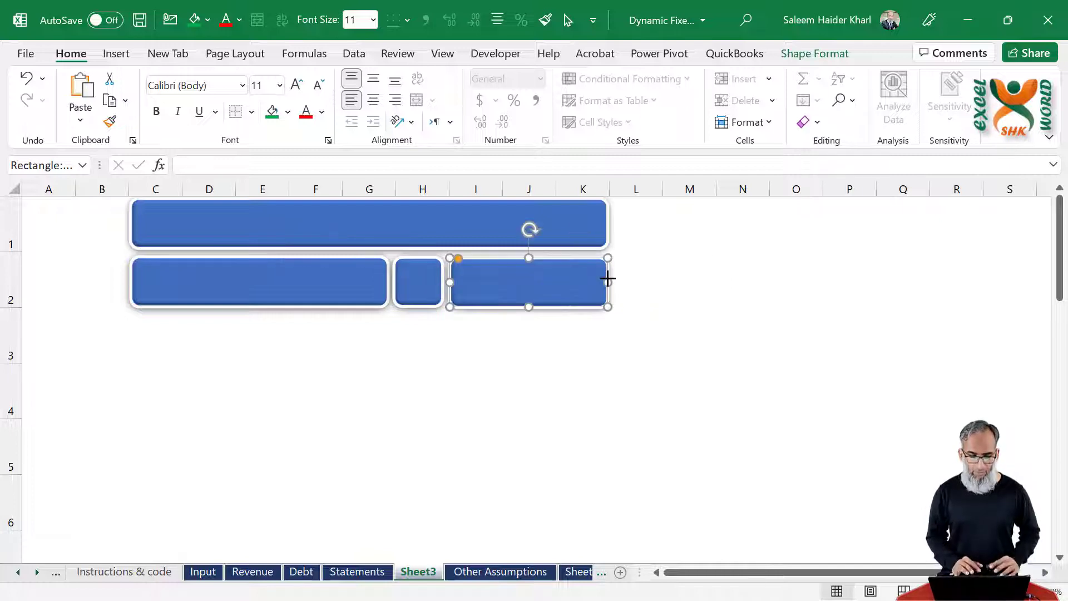
# - Apply the intense orange theme style to the small square between the two boxes in row 2
pyautogui.click(438, 282)
pyautogui.click(815, 53)
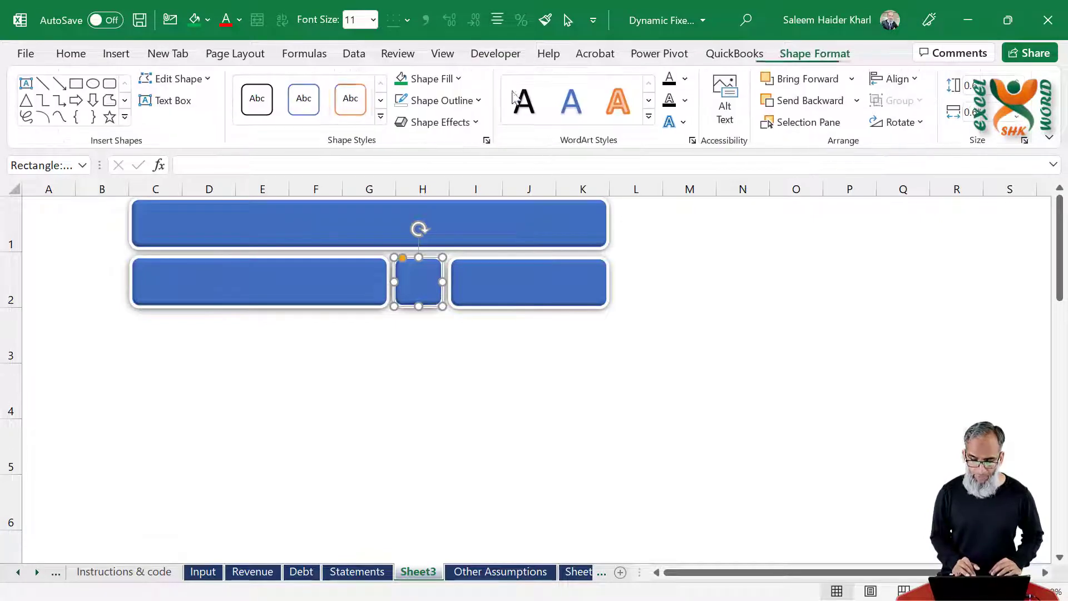
pyautogui.click(389, 118)
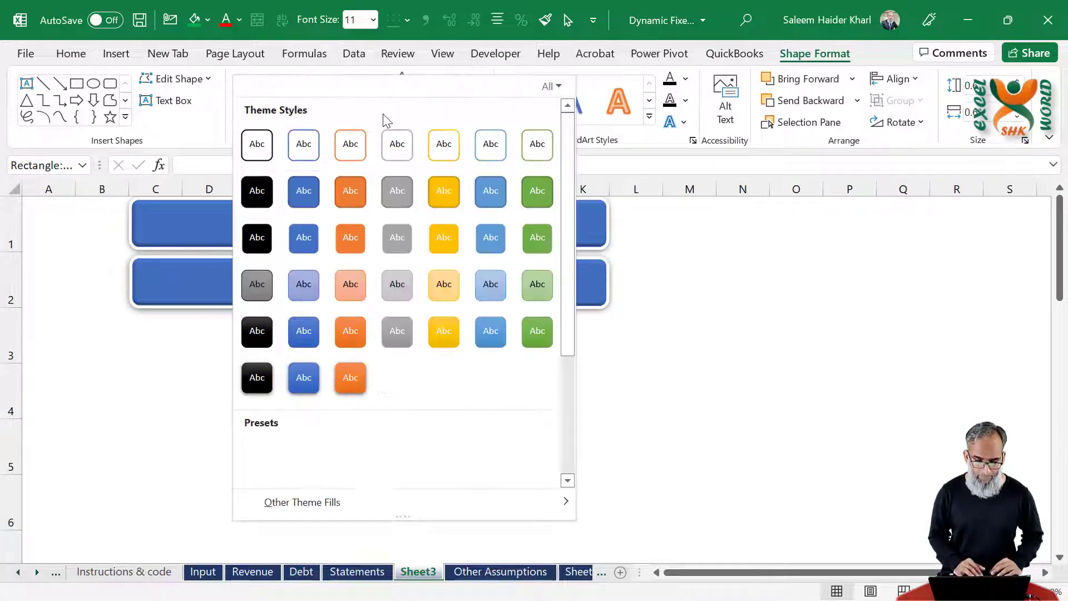
pyautogui.click(350, 382)
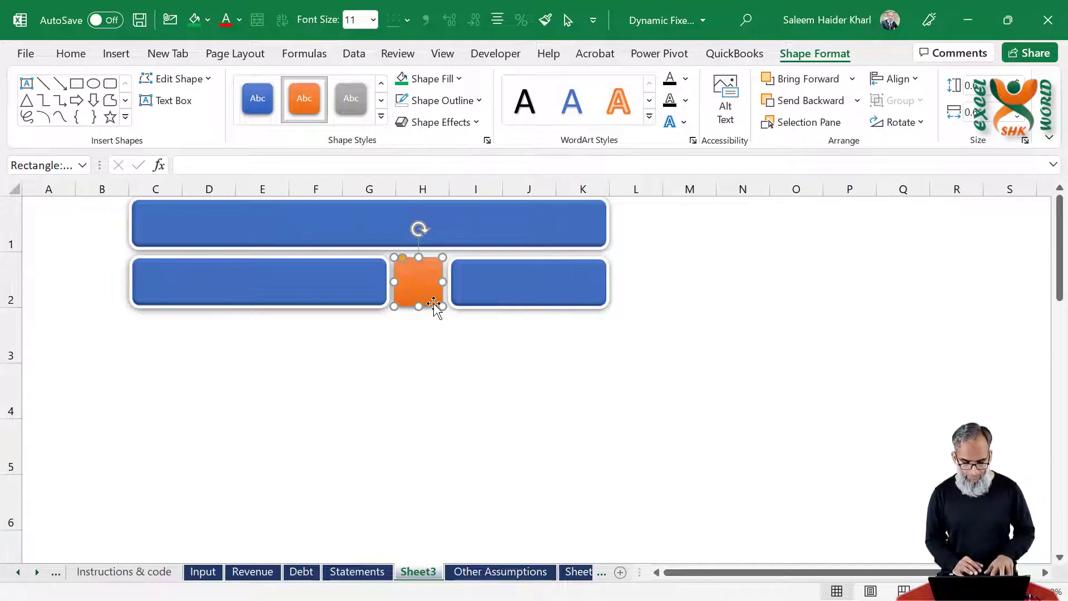
# - Place two smaller copies of the orange square inside the row 2 box over columns I to K, and fill the second one red
pyautogui.moveTo(437, 306); pyautogui.dragTo(557, 287)
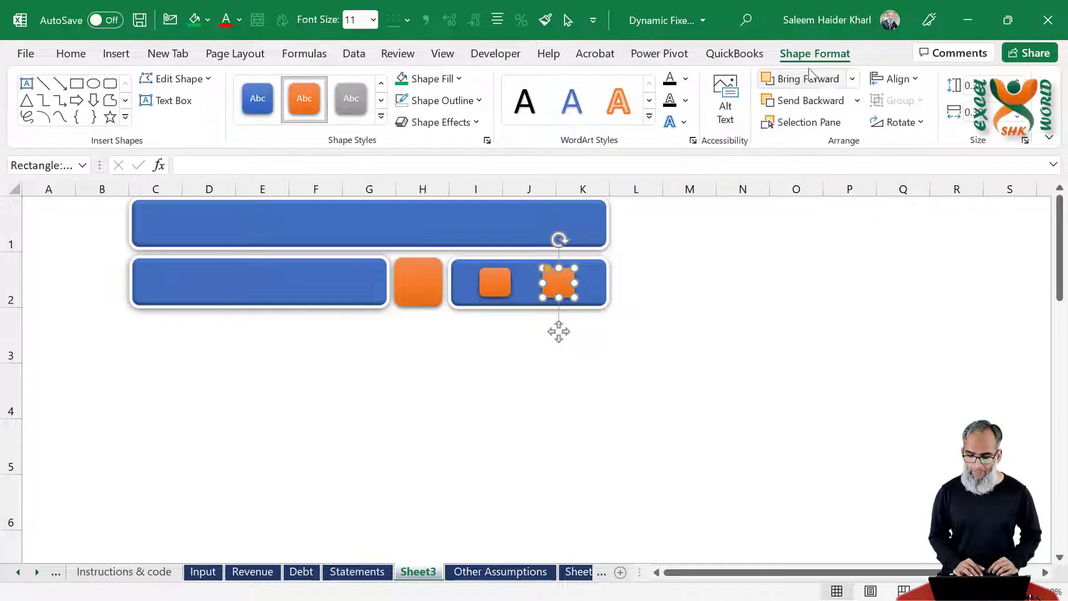
pyautogui.click(208, 20)
pyautogui.click(203, 205)
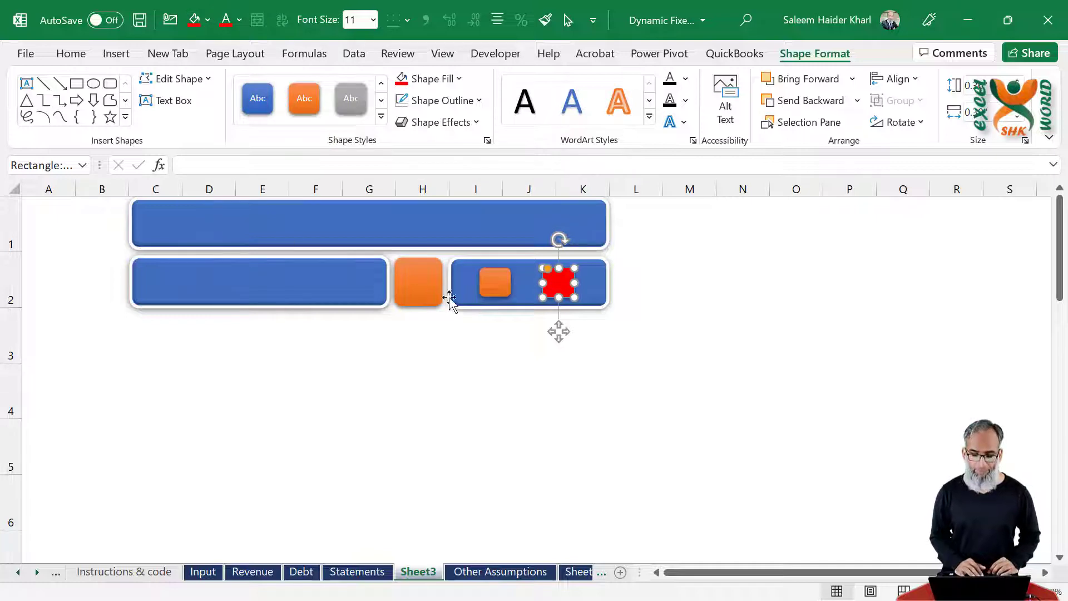
# - Fill the first small square inside the same box with standard green
pyautogui.click(494, 281)
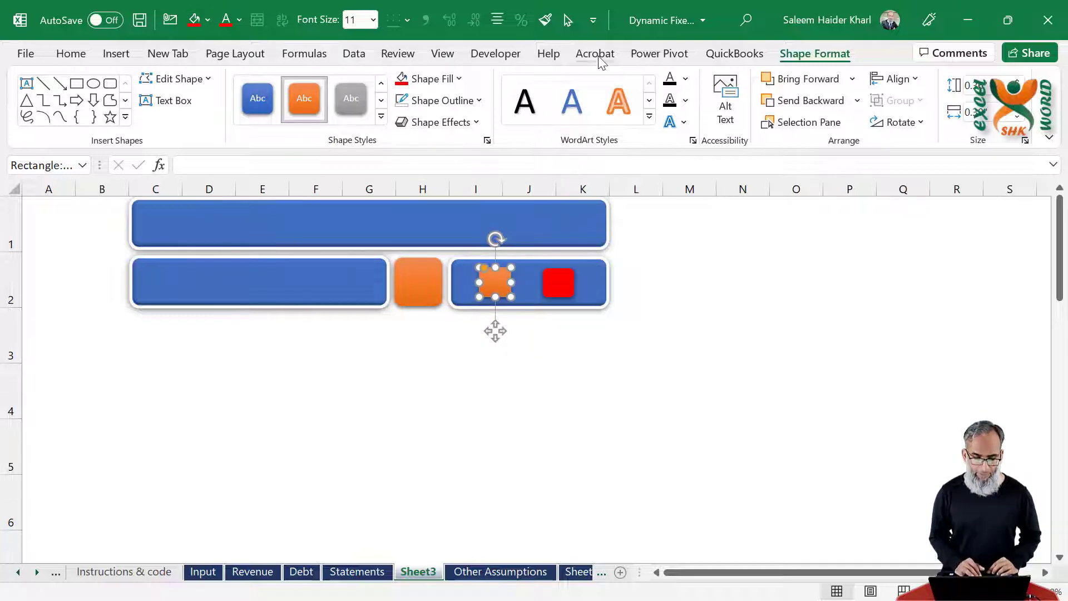
pyautogui.click(208, 21)
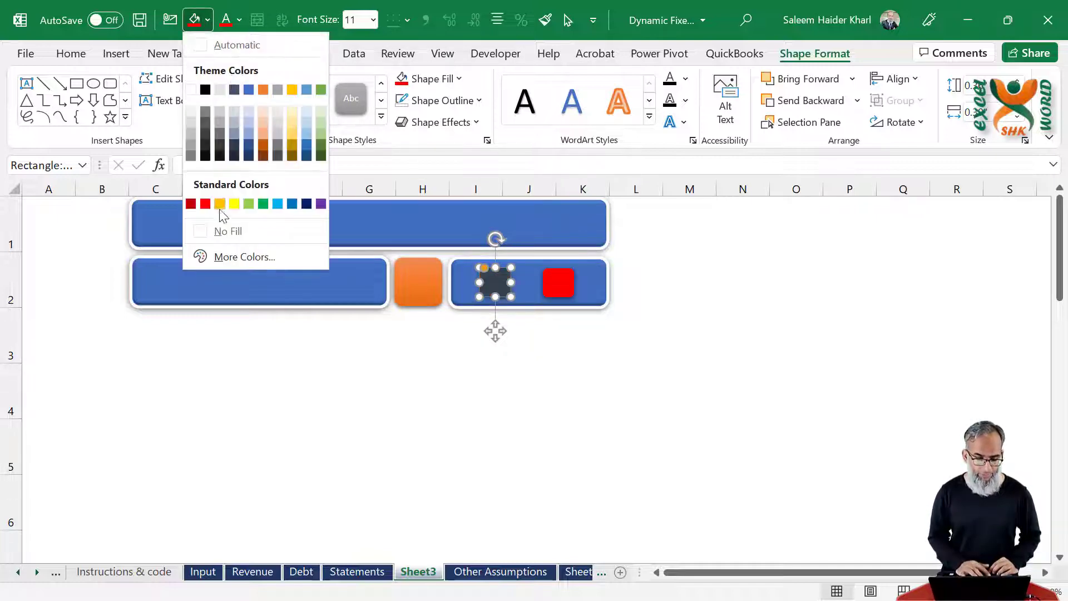
pyautogui.click(268, 211)
pyautogui.click(523, 372)
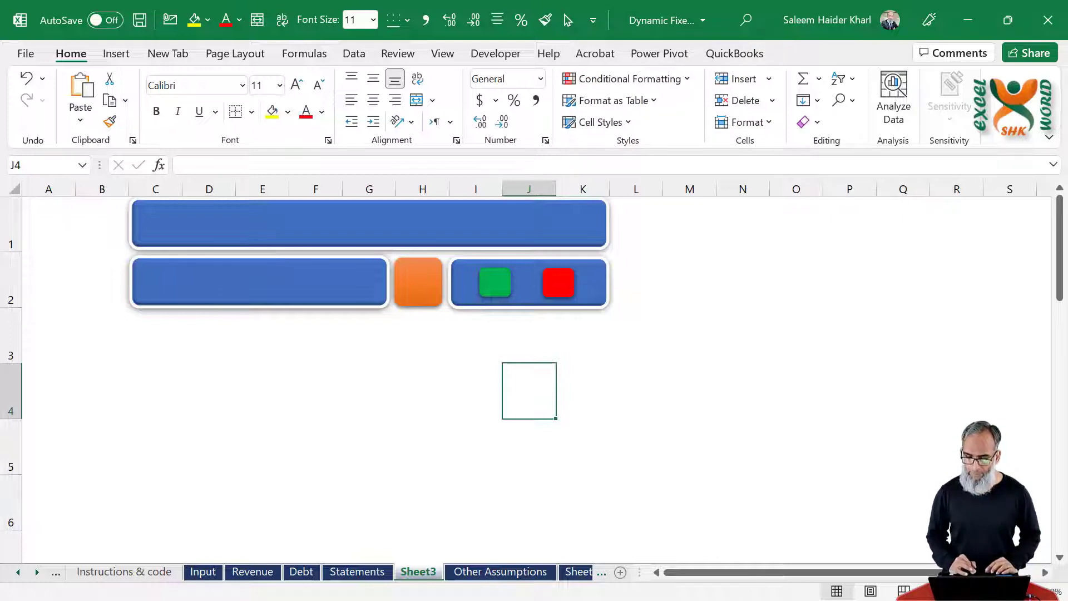
# - Look up the Select Objects command among all commands in the ribbon customization options, and close the options without adding anything
pyautogui.rightClick(835, 94)
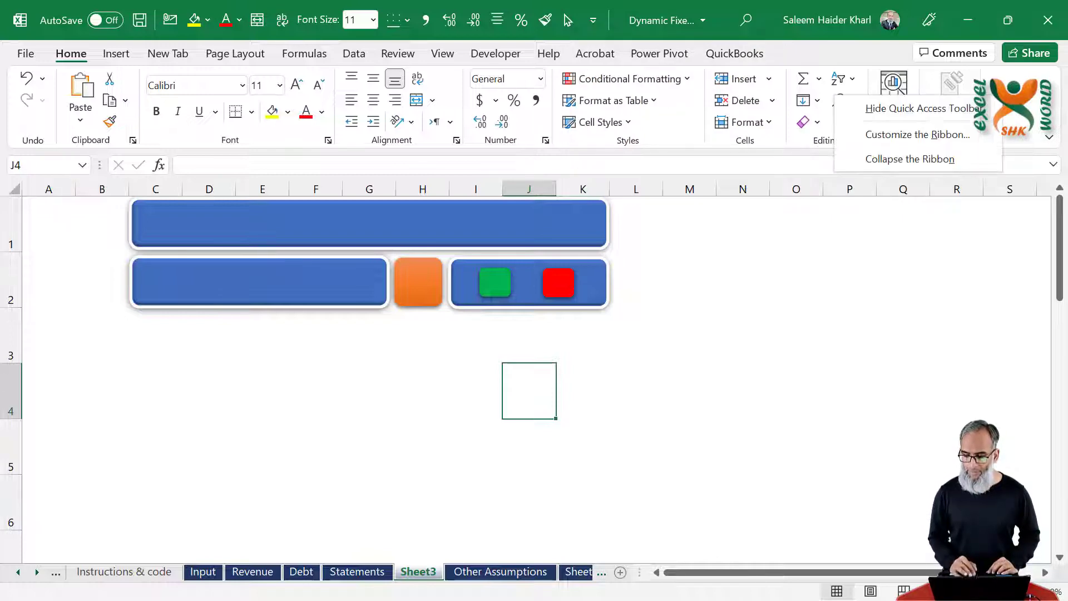
pyautogui.click(934, 139)
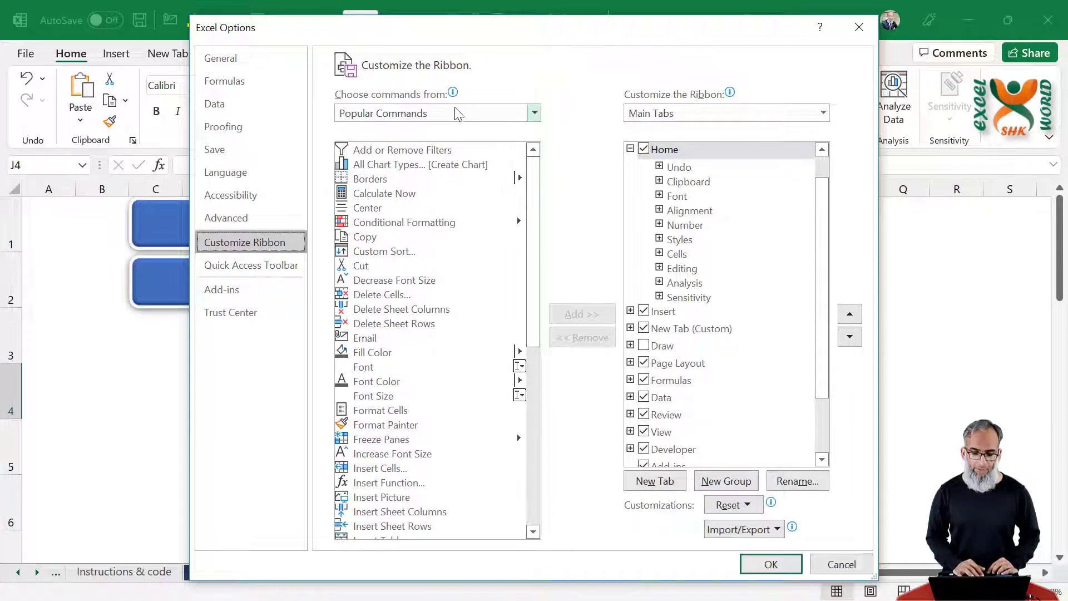
pyautogui.click(457, 114)
pyautogui.press('Escape')
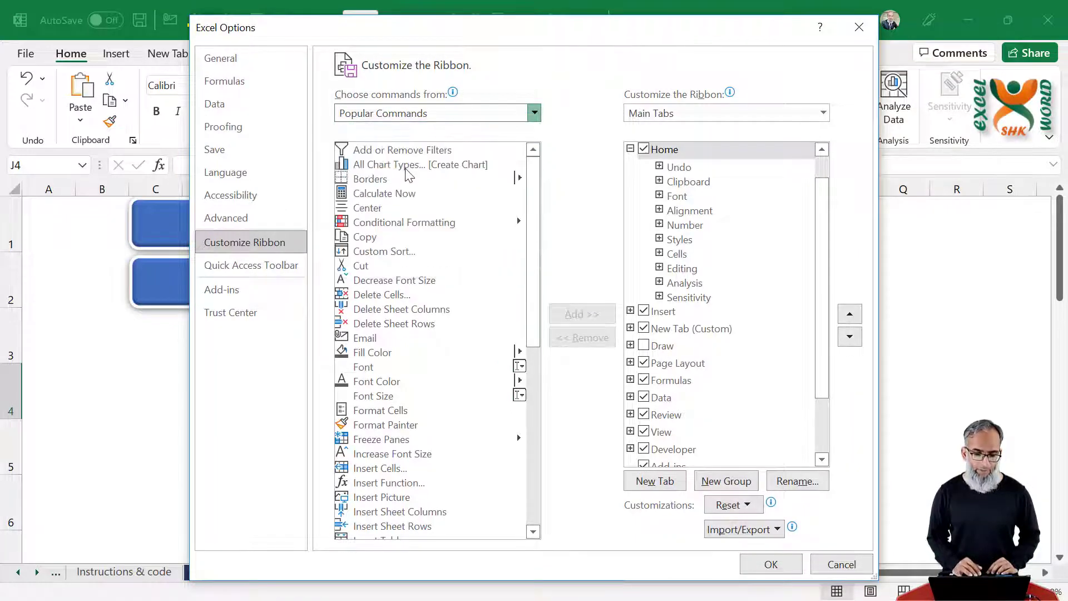
pyautogui.click(405, 293)
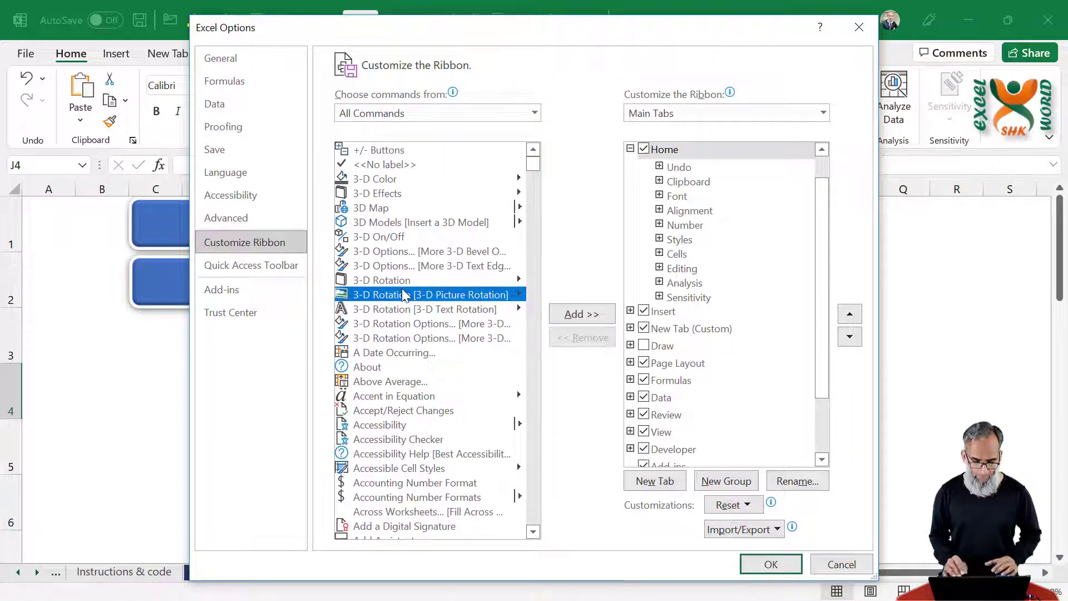
pyautogui.press('s')
pyautogui.press('Down')
pyautogui.press('Down')
pyautogui.press('Down')
pyautogui.press('Down')
pyautogui.press('Down')
pyautogui.press('Down')
pyautogui.press('Down')
pyautogui.press('Down')
pyautogui.press('Down')
pyautogui.press('Down')
pyautogui.press('Down')
pyautogui.press('Down')
pyautogui.press('Down')
pyautogui.press('Down')
pyautogui.press('Down')
pyautogui.press('Down')
pyautogui.press('Down')
pyautogui.press('Down')
pyautogui.press('Down')
pyautogui.press('Down')
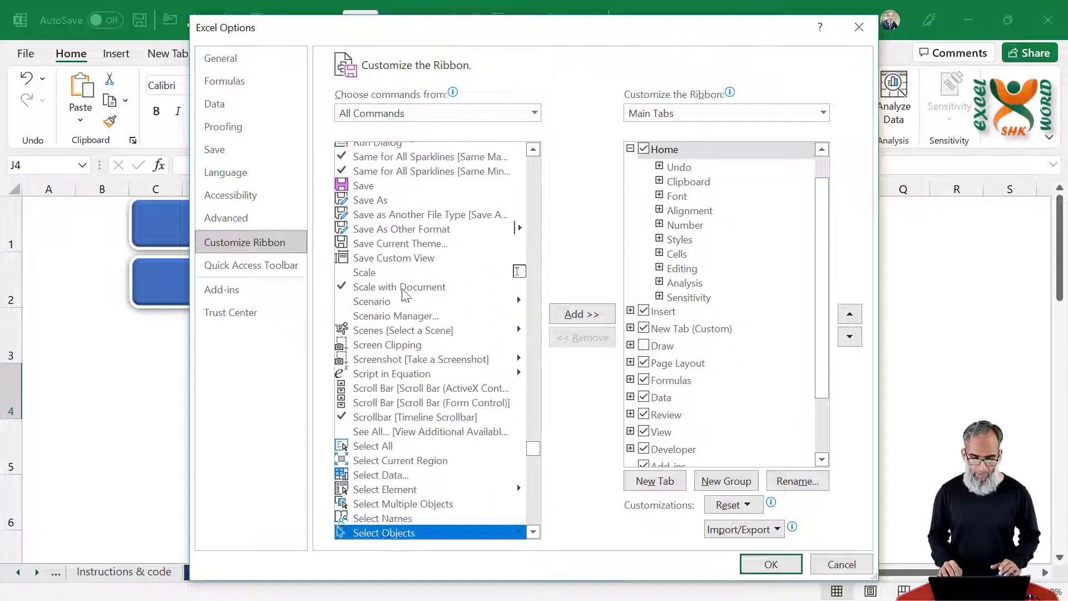
pyautogui.press('Down')
pyautogui.press('Down')
pyautogui.press('Down')
pyautogui.press('Down')
pyautogui.press('Down')
pyautogui.press('Down')
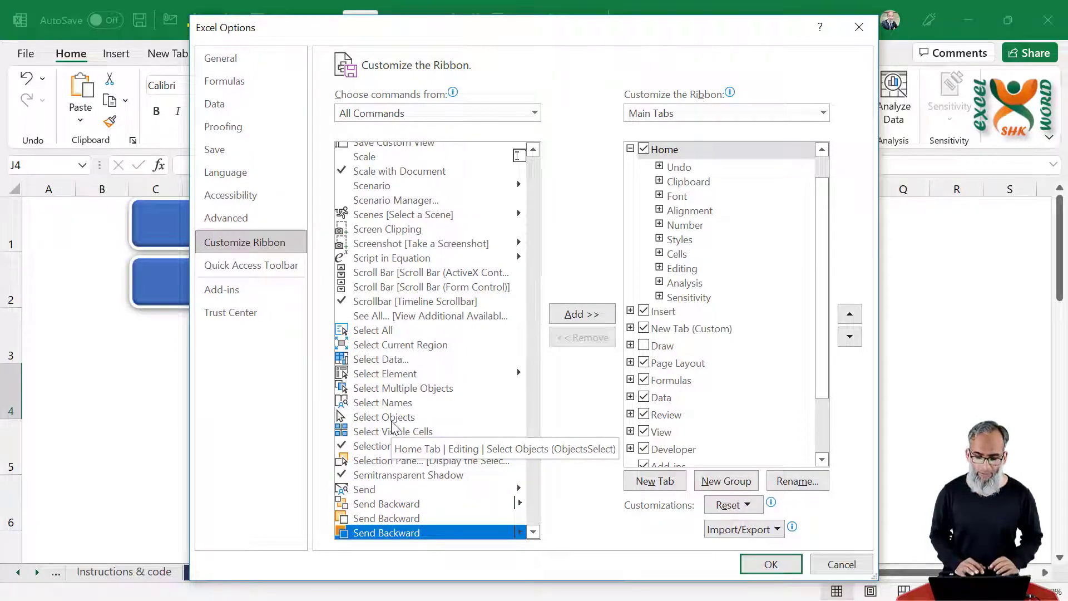
pyautogui.press('Return')
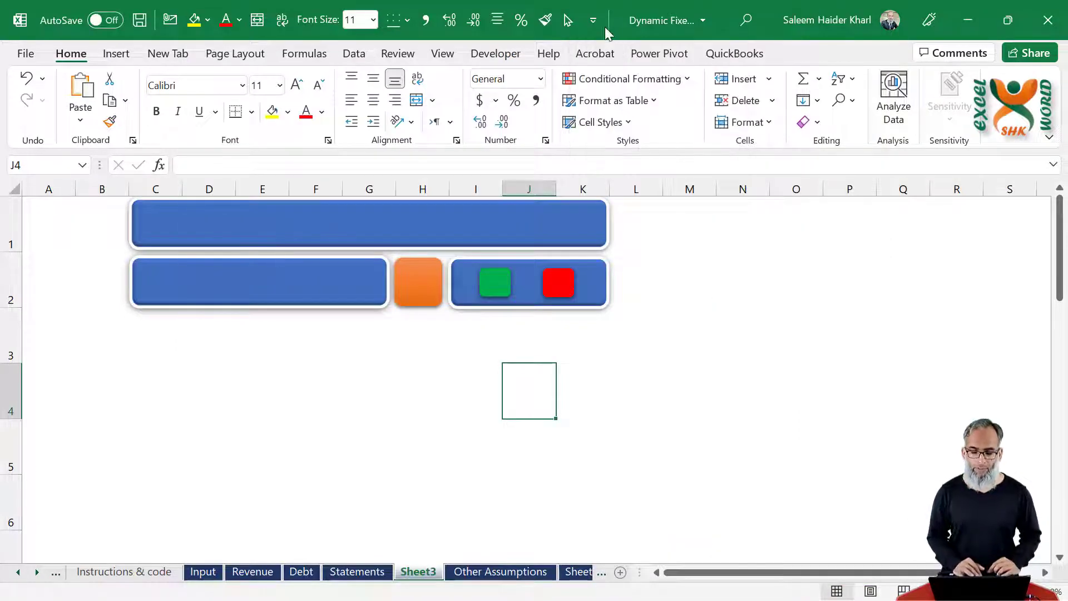
# - Use Select Objects to select the row 2 box over columns I to K with its green and red squares, and align them to the middle
pyautogui.click(567, 20)
pyautogui.moveTo(475, 271); pyautogui.dragTo(442, 331)
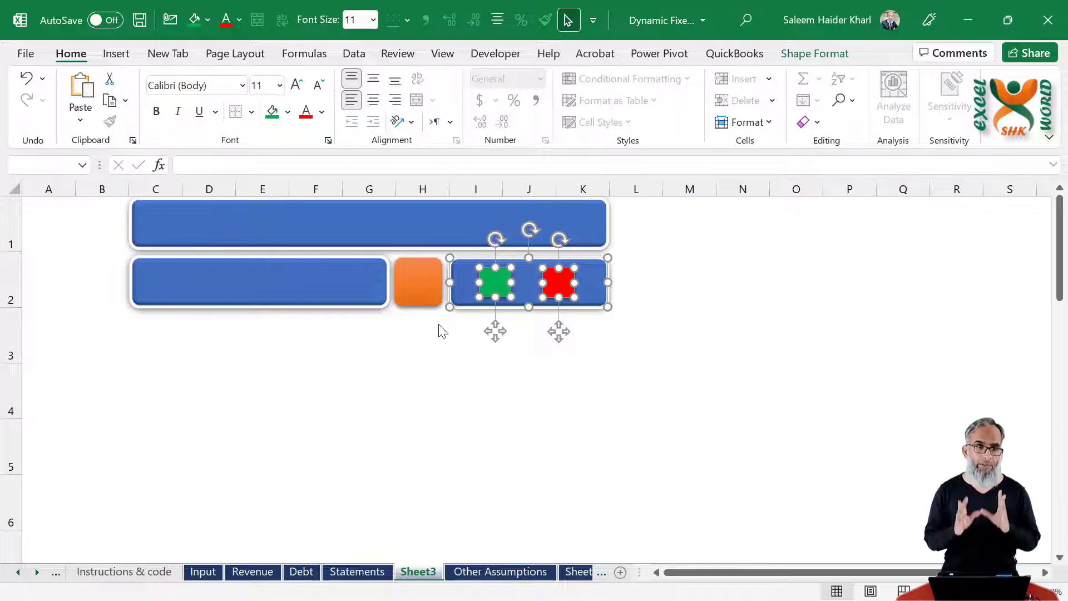
pyautogui.click(830, 55)
pyautogui.click(912, 80)
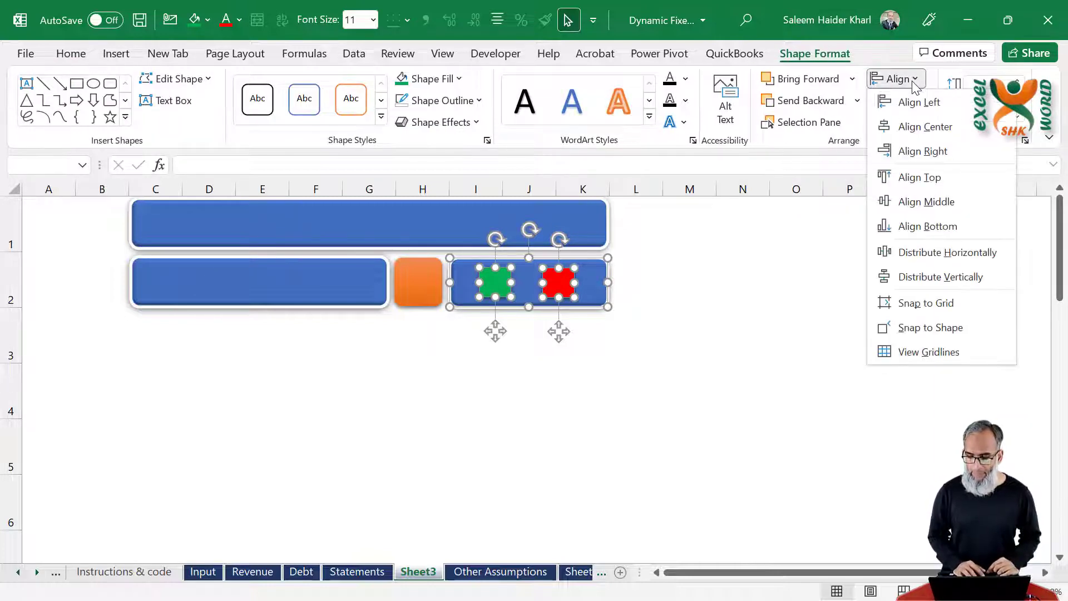
pyautogui.click(932, 204)
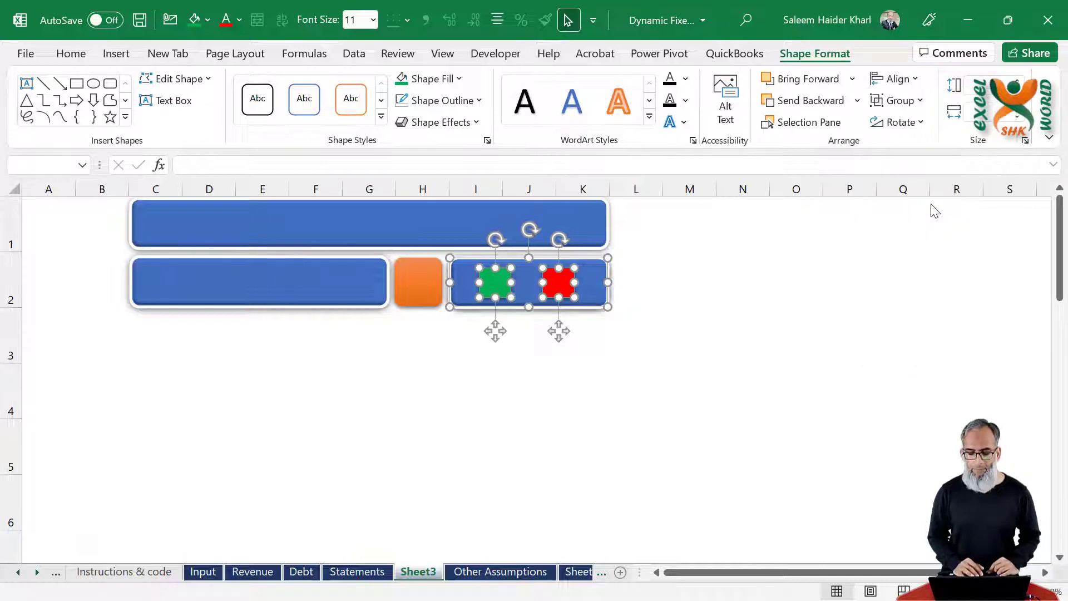
# - Group the row 2 box over columns I to K with its green and red squares into one object
pyautogui.click(649, 340)
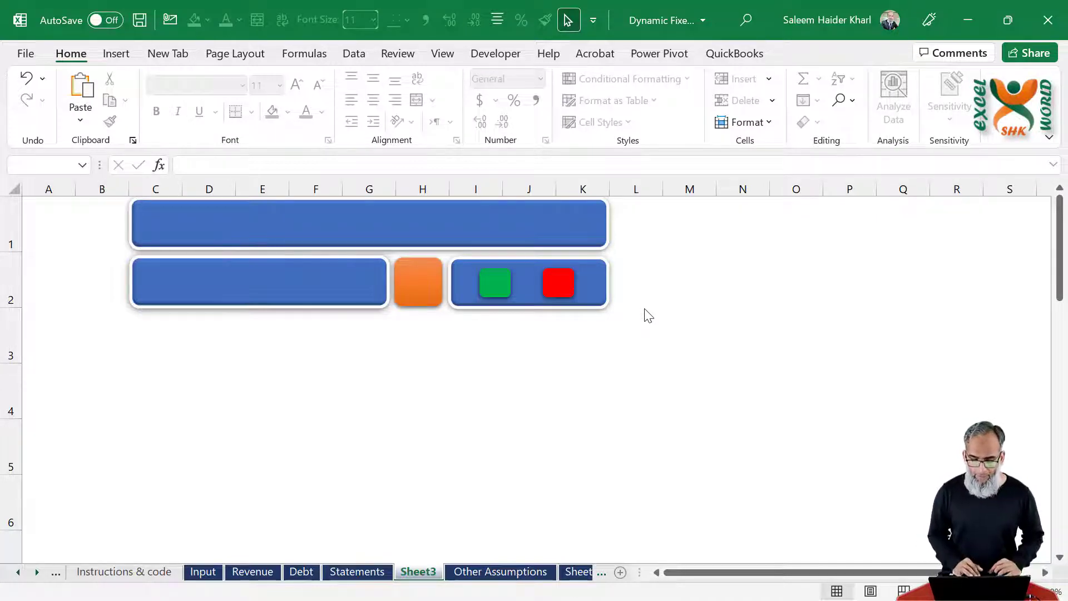
pyautogui.moveTo(625, 251); pyautogui.dragTo(450, 327)
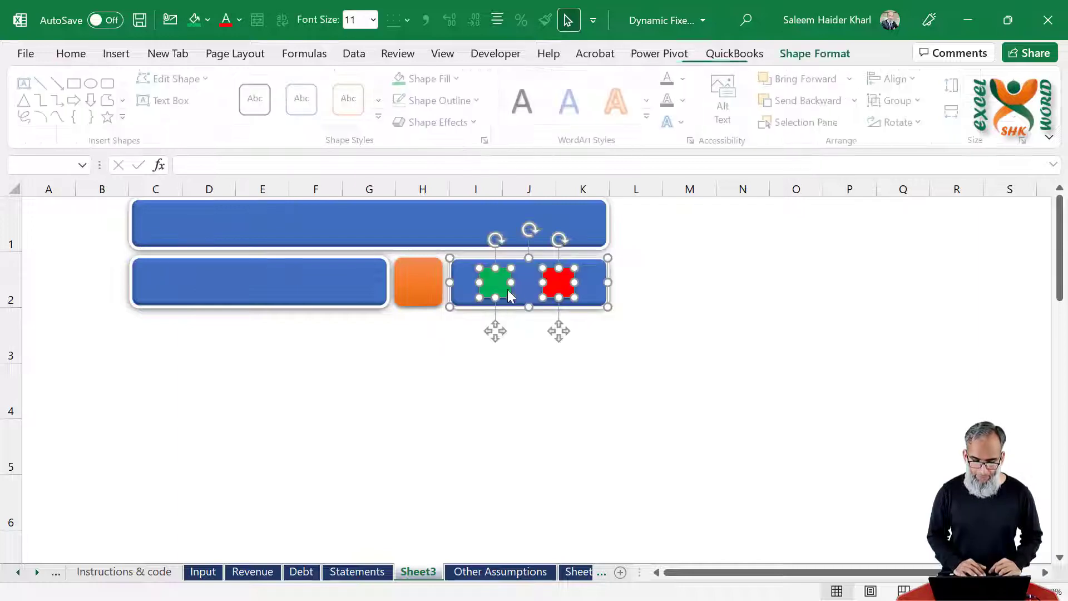
pyautogui.rightClick(516, 288)
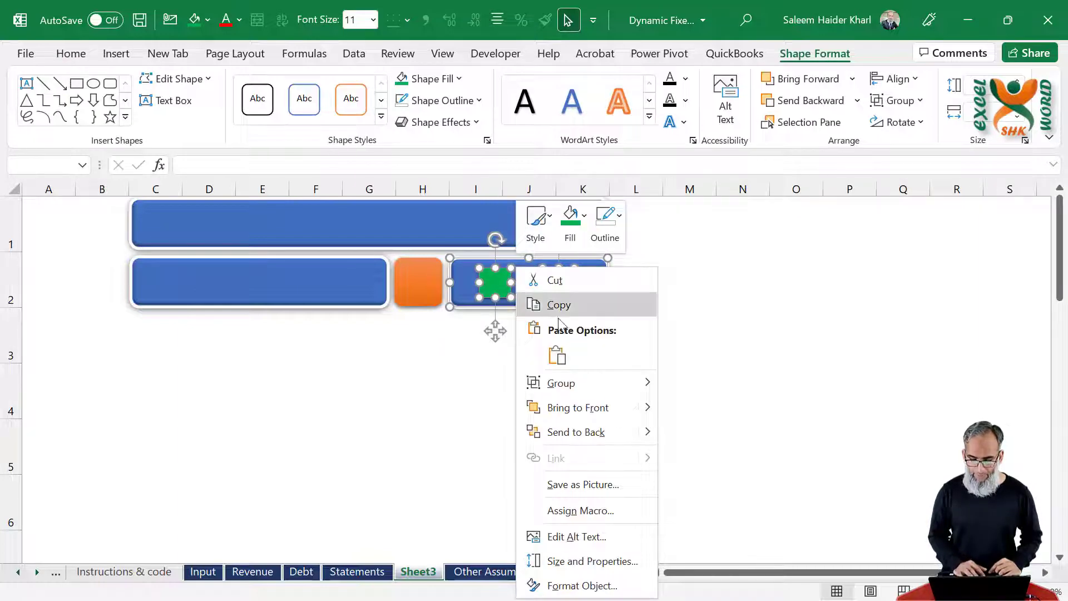
pyautogui.moveTo(628, 385)
pyautogui.click(706, 382)
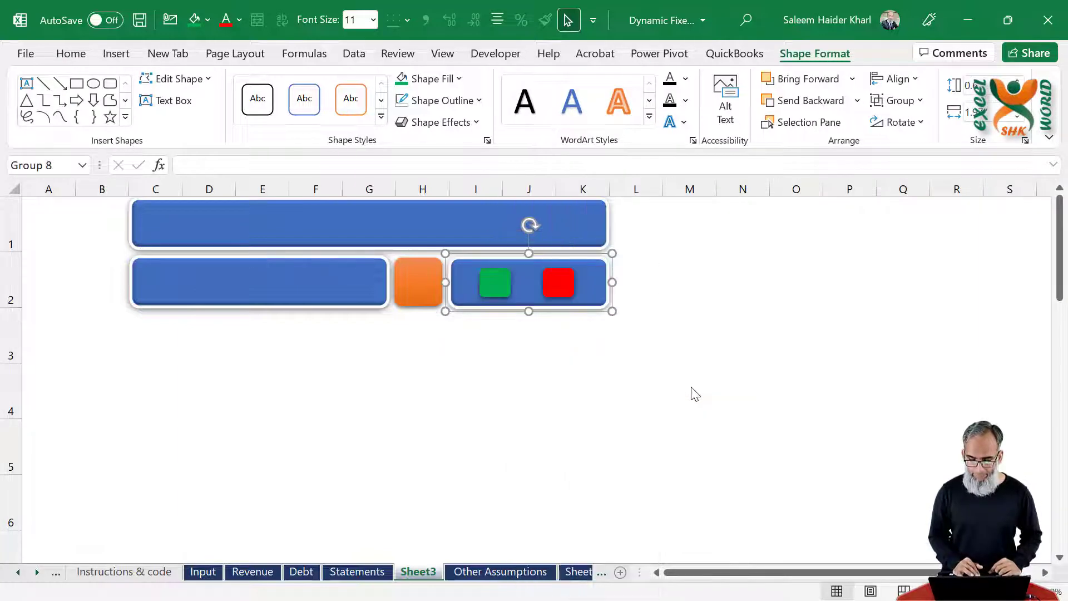
pyautogui.click(694, 393)
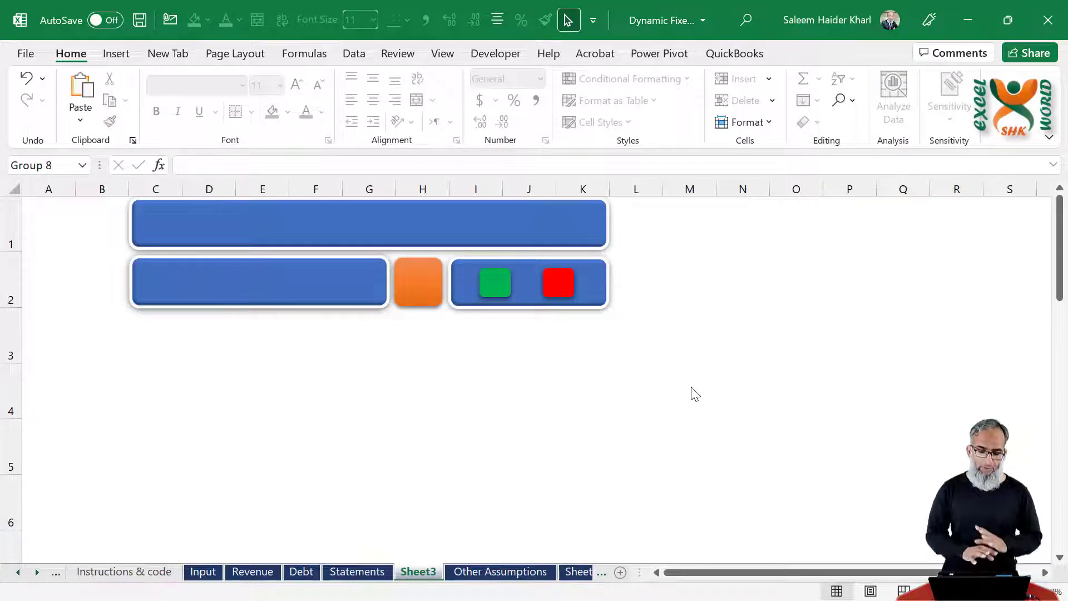
# - Enter the title PROFIT AFTER TAX FOR ANALYSIS in the row 1 box
pyautogui.click(314, 238)
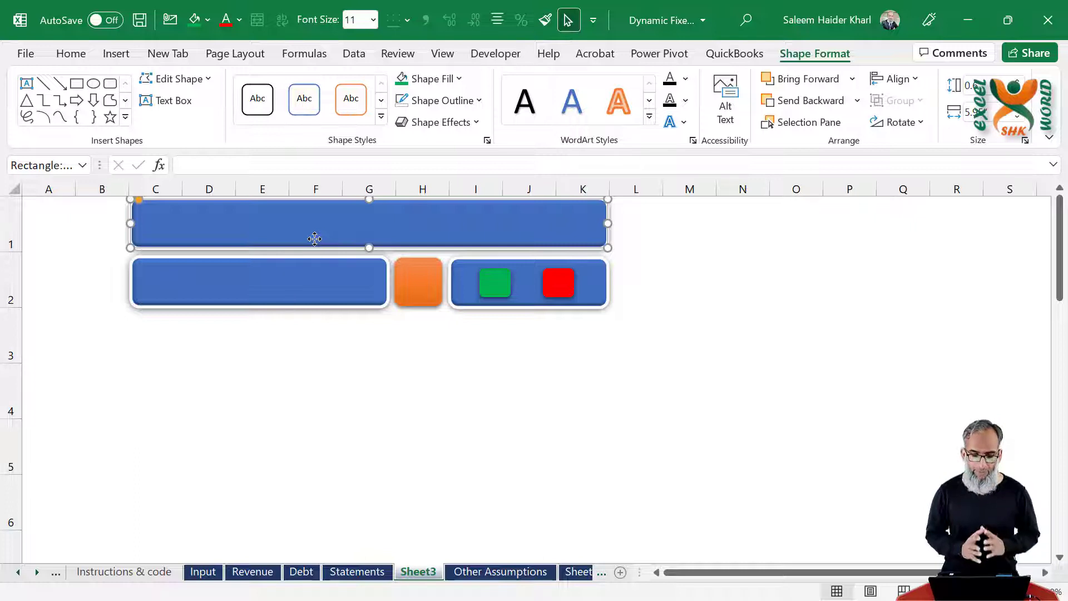
pyautogui.write('PROFIT AFTER TAX FOR ANALYSIS')
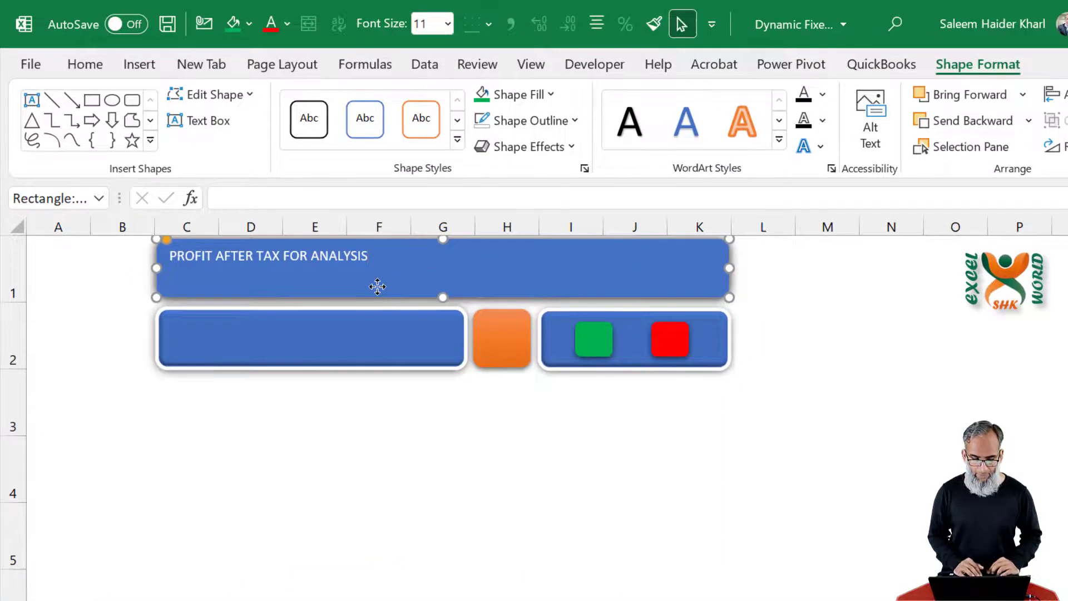
pyautogui.click(510, 479)
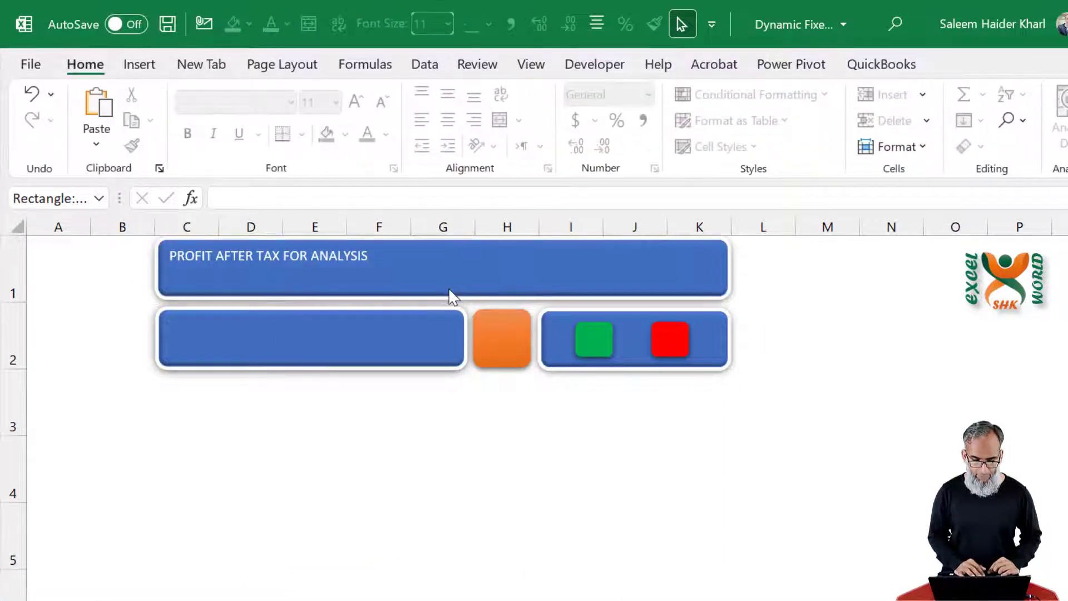
# - Middle-align the title text vertically in the row 1 box and set its font to Arial Black, size 12
pyautogui.click(449, 289)
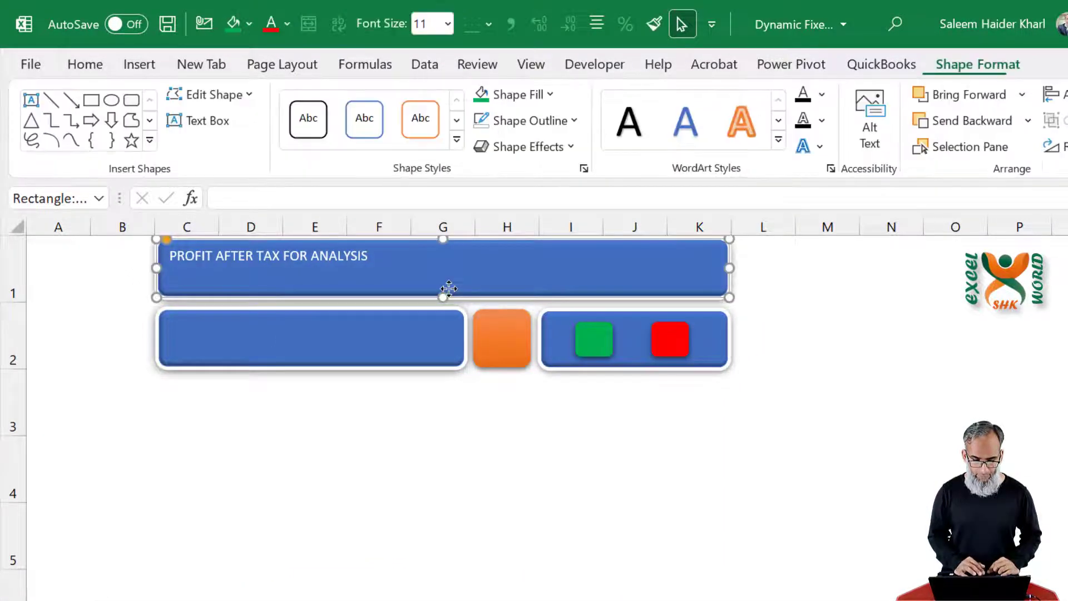
pyautogui.click(597, 24)
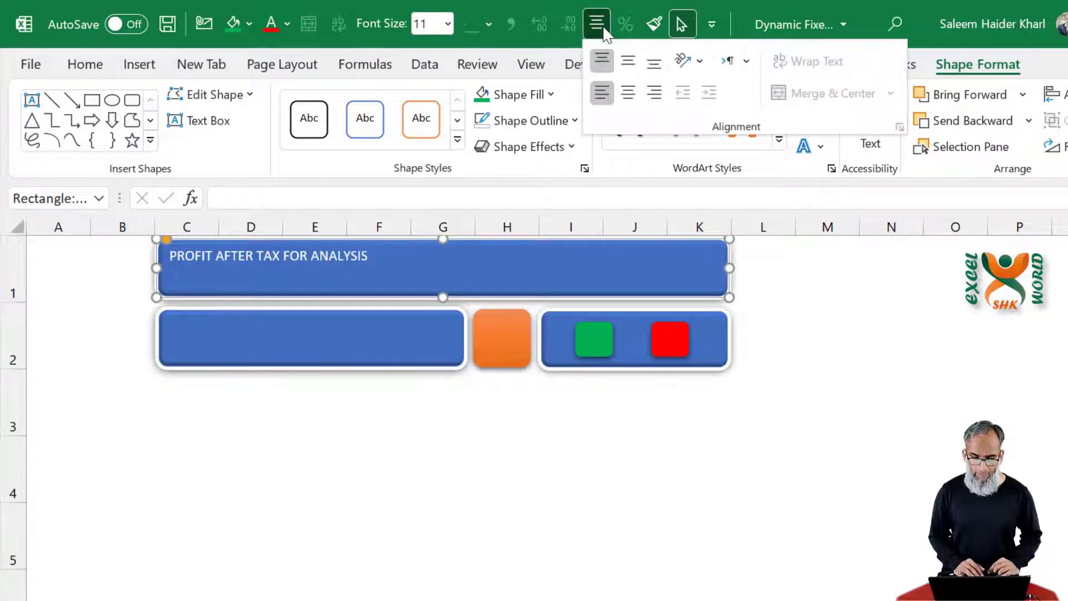
pyautogui.click(629, 60)
pyautogui.click(85, 64)
pyautogui.click(267, 105)
pyautogui.write('Arial')
pyautogui.press('Return')
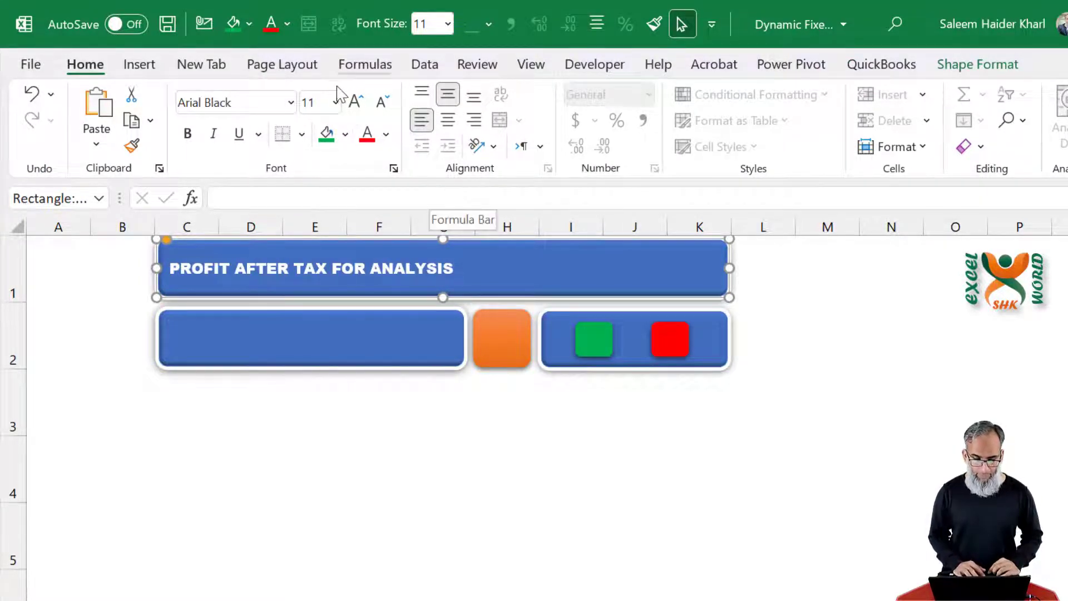
pyautogui.click(321, 103)
pyautogui.write('12')
pyautogui.press('Return')
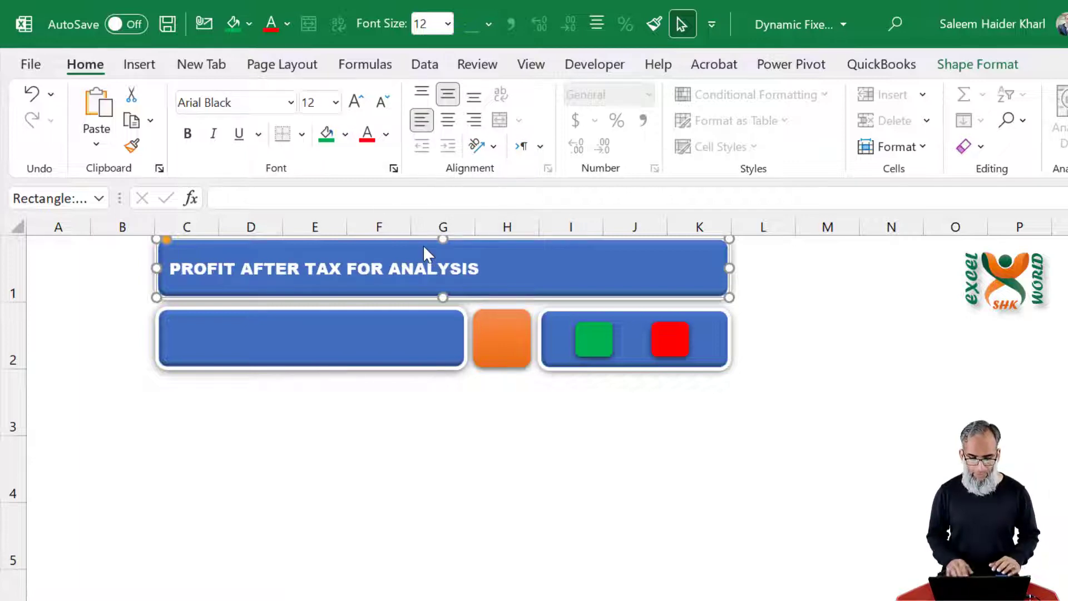
# - Insert a small text box inside the row 1 title box, over columns I to K
pyautogui.click(137, 65)
pyautogui.click(279, 131)
pyautogui.click(299, 243)
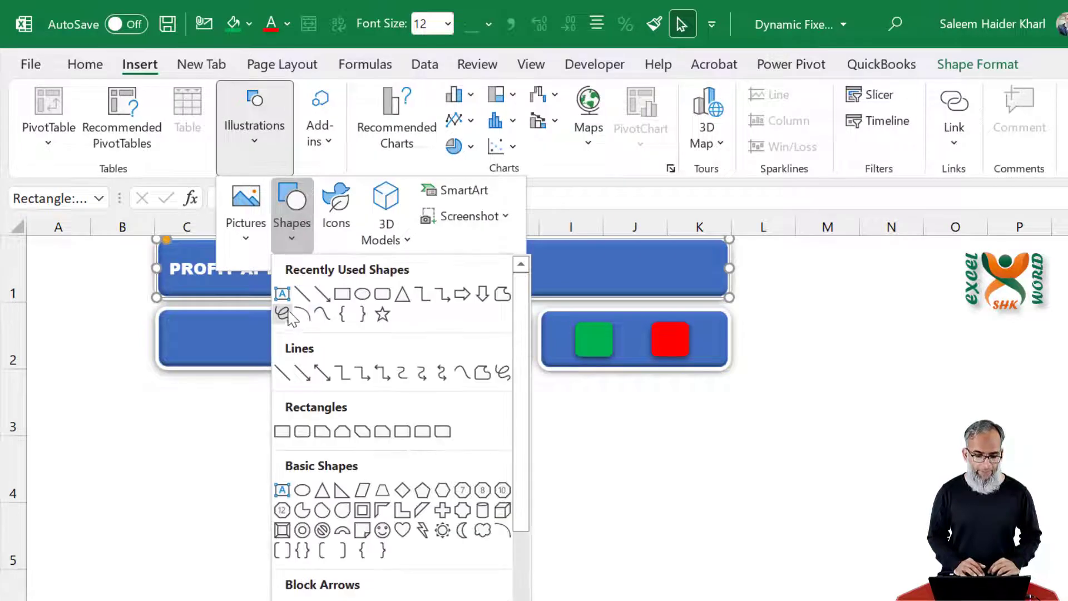
pyautogui.click(282, 295)
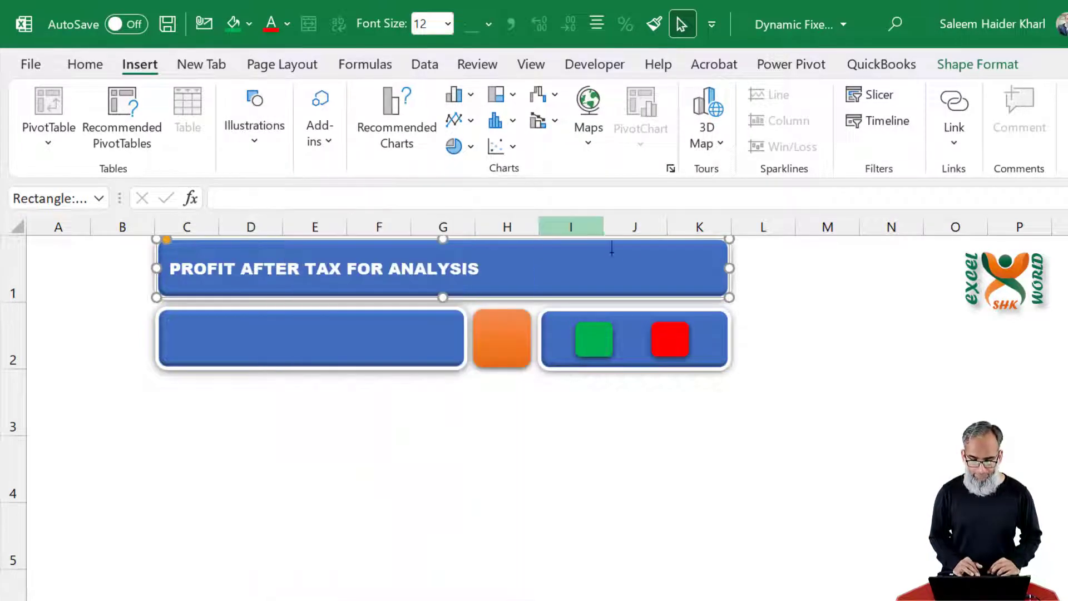
pyautogui.moveTo(596, 264); pyautogui.dragTo(688, 290)
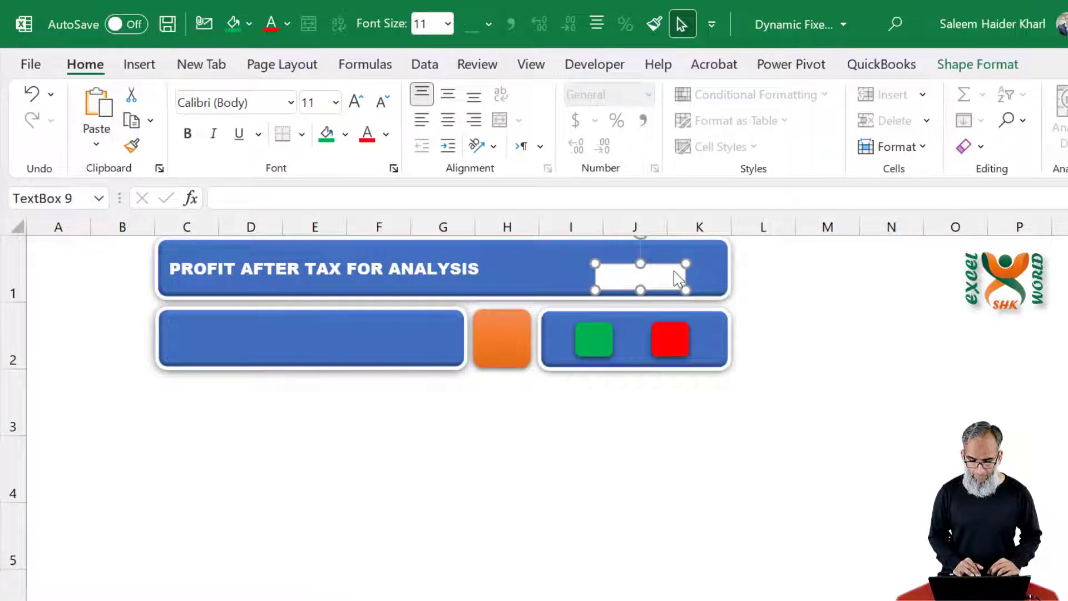
pyautogui.moveTo(662, 265); pyautogui.dragTo(671, 257)
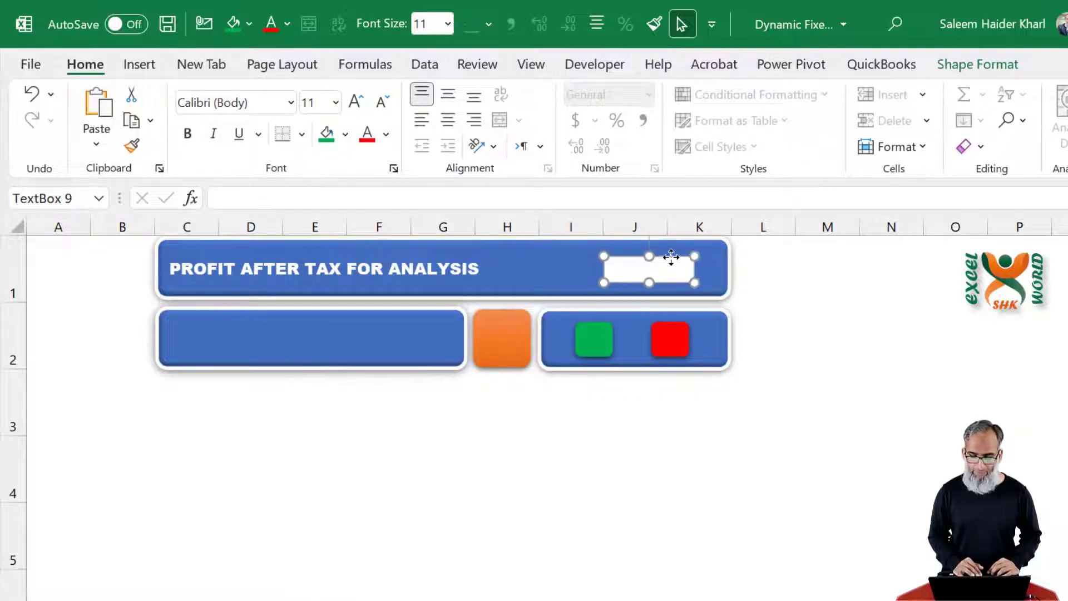
# - Link the new text box to the Net Profit After Tax total with the formula =Statements!E20
pyautogui.click(344, 203)
pyautogui.write('=')
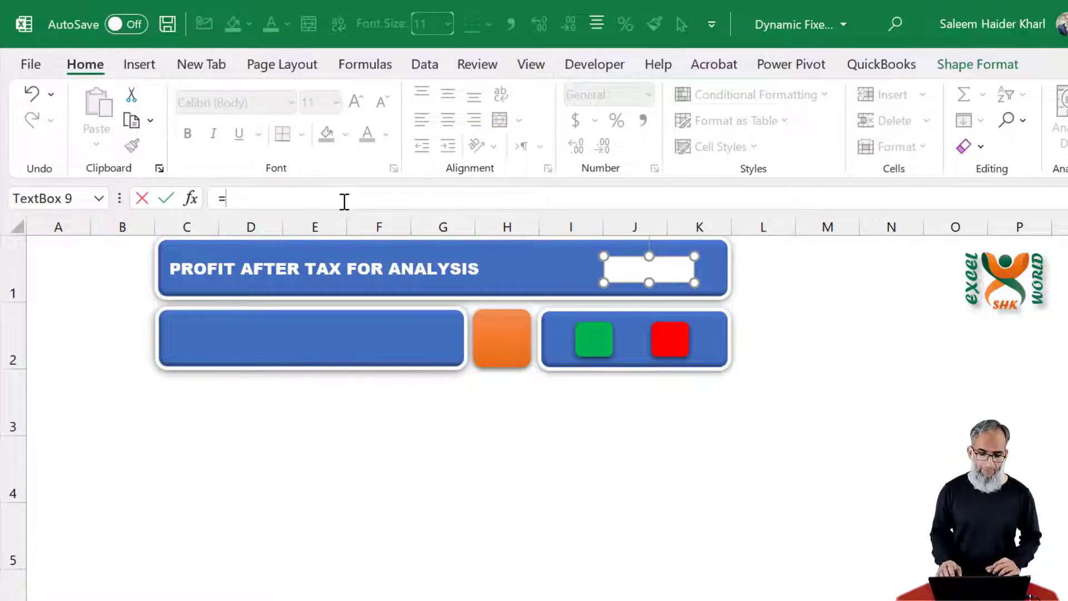
pyautogui.hotkey('ctrl', 'pageup')
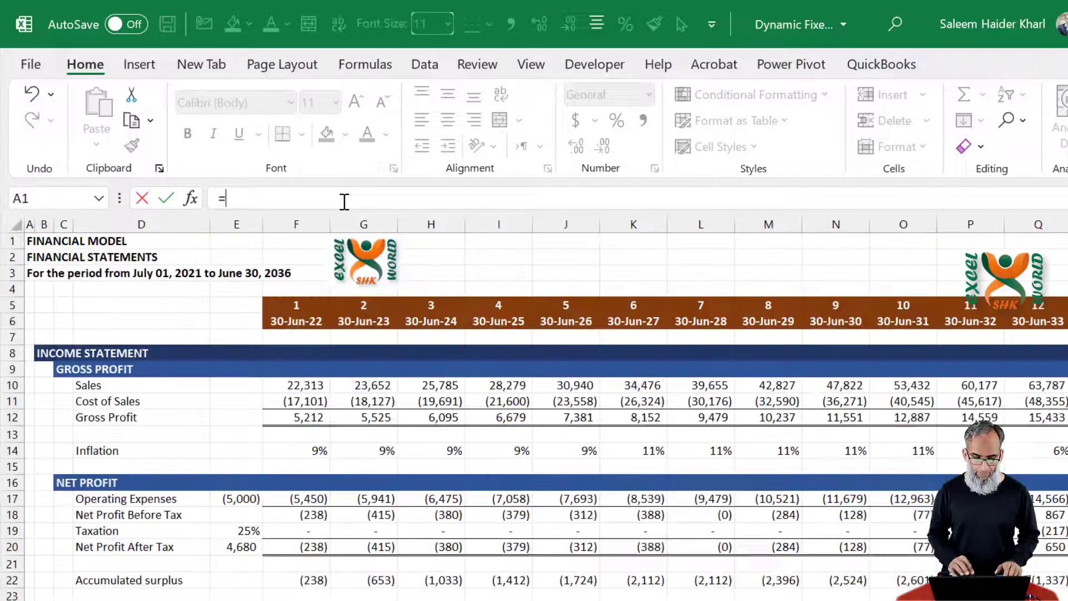
pyautogui.click(238, 547)
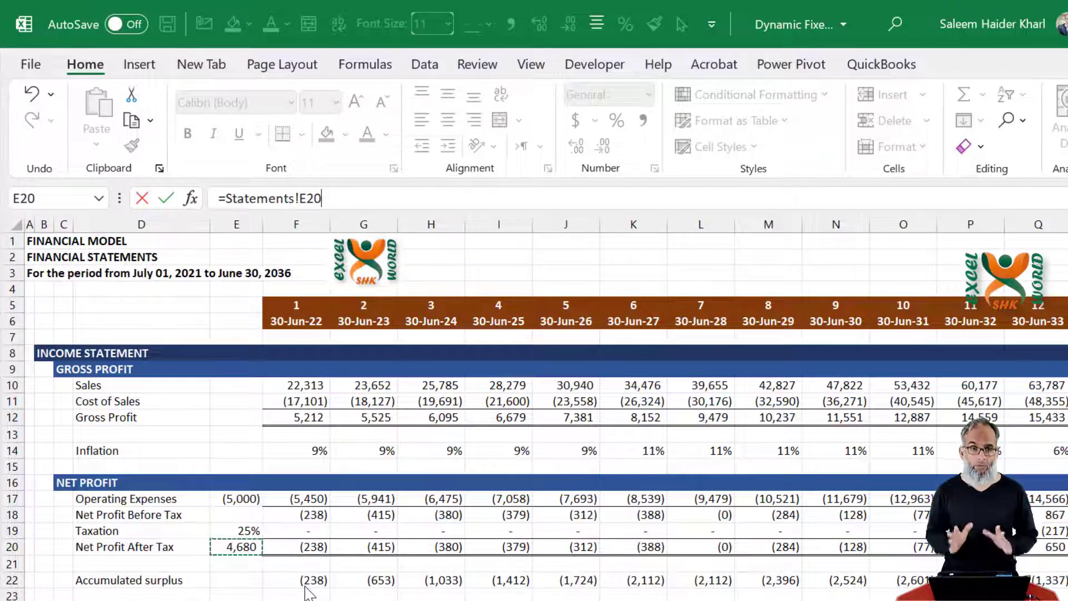
pyautogui.press('Return')
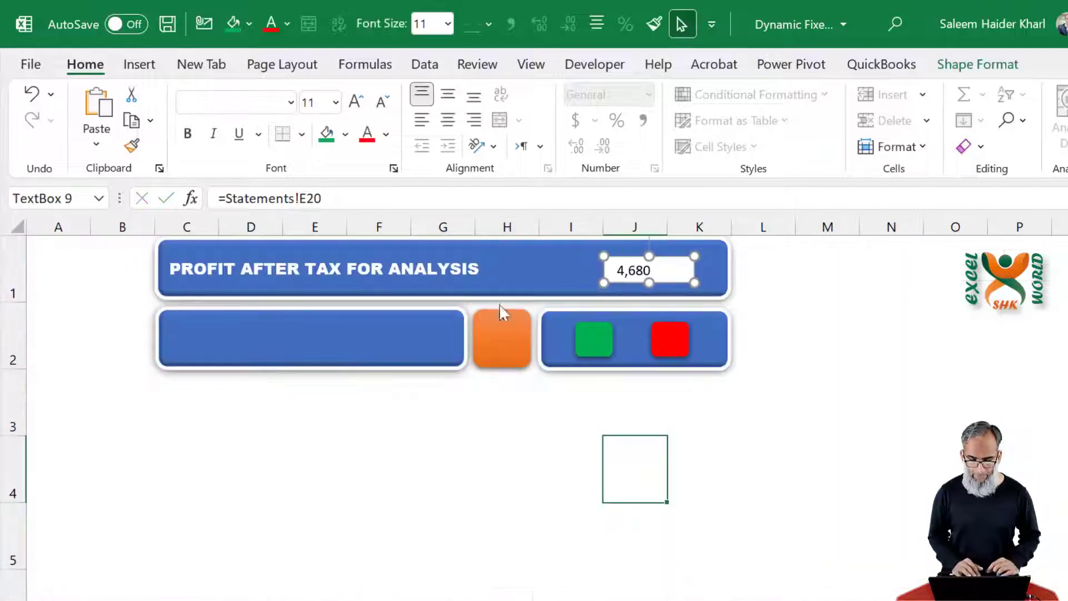
# - Set the font size of the linked text box to 12
pyautogui.click(255, 108)
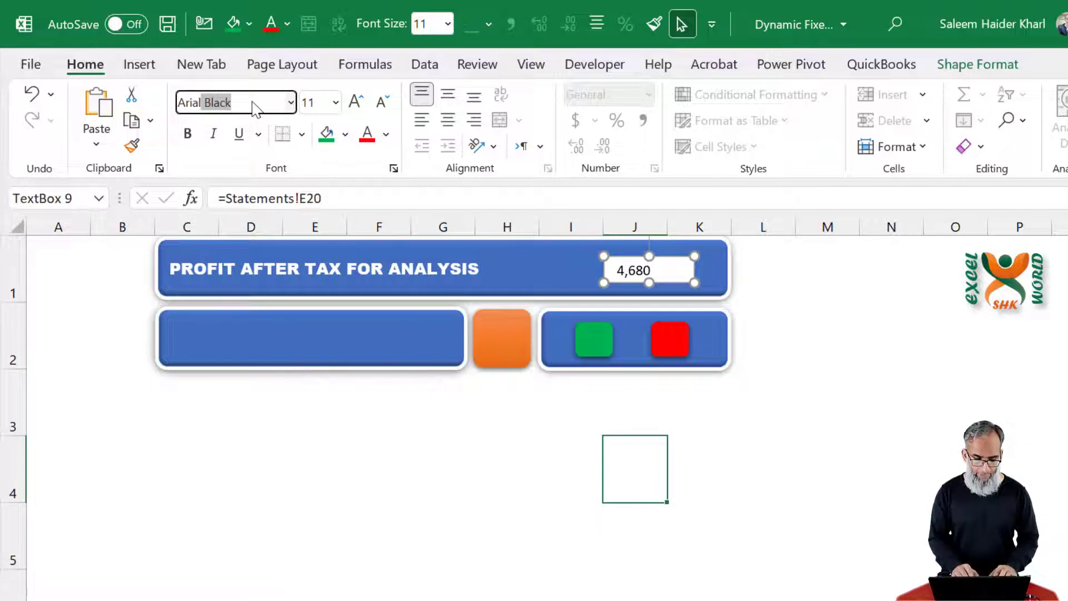
pyautogui.press('Escape')
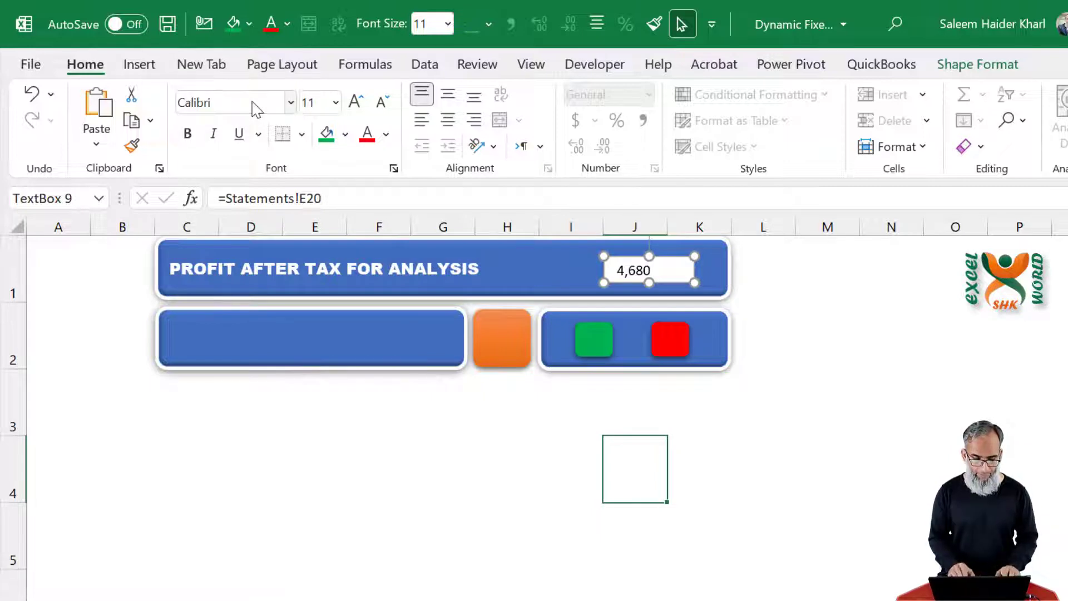
pyautogui.click(316, 105)
pyautogui.write('12')
pyautogui.press('Return')
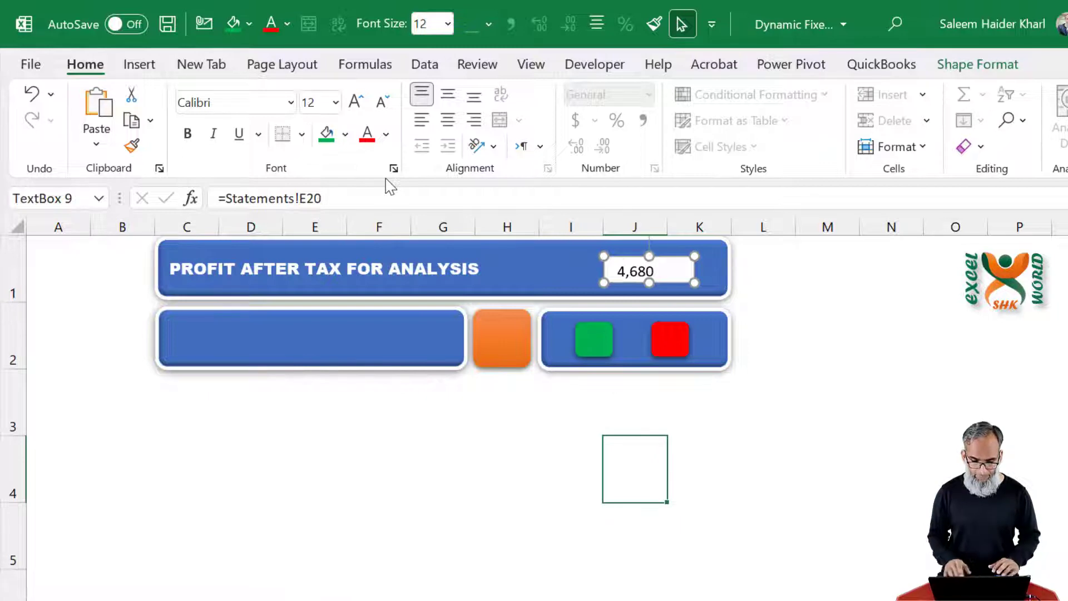
# - Color the linked text box's text white and remove its fill
pyautogui.click(286, 31)
pyautogui.click(273, 106)
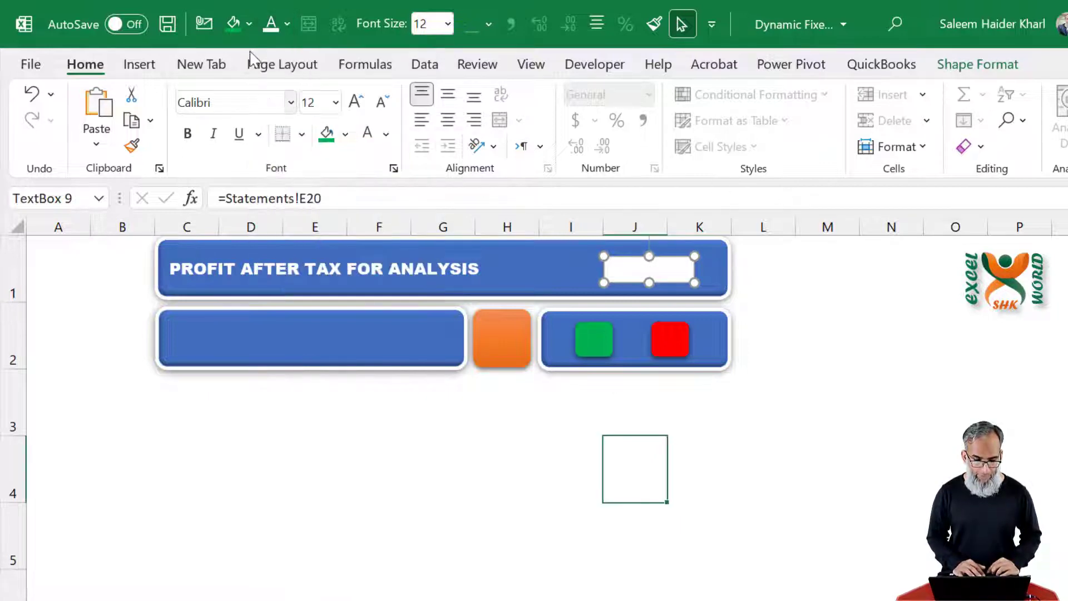
pyautogui.click(249, 24)
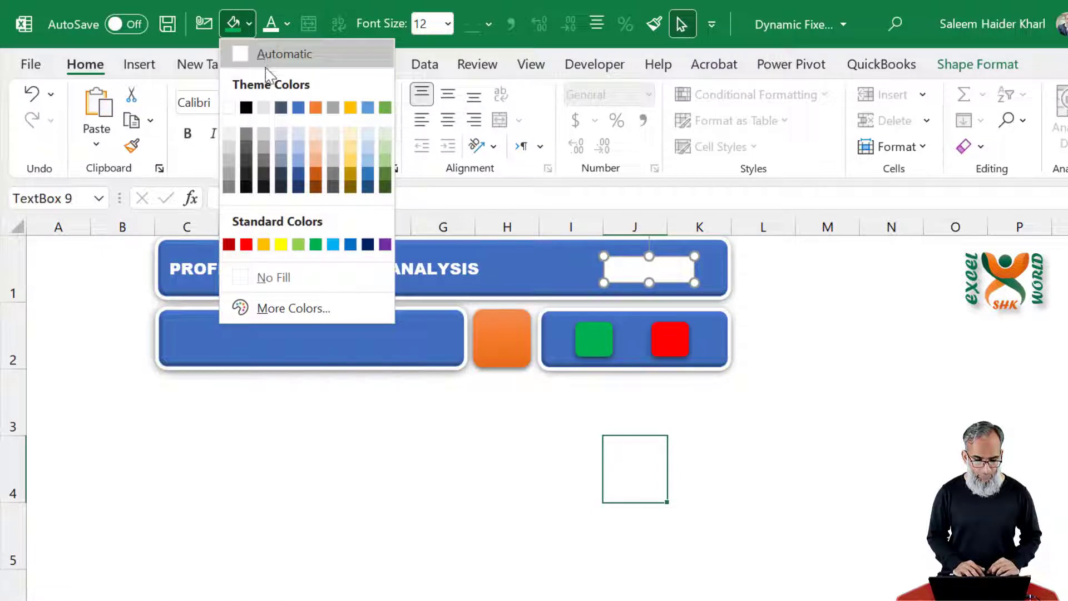
pyautogui.click(257, 278)
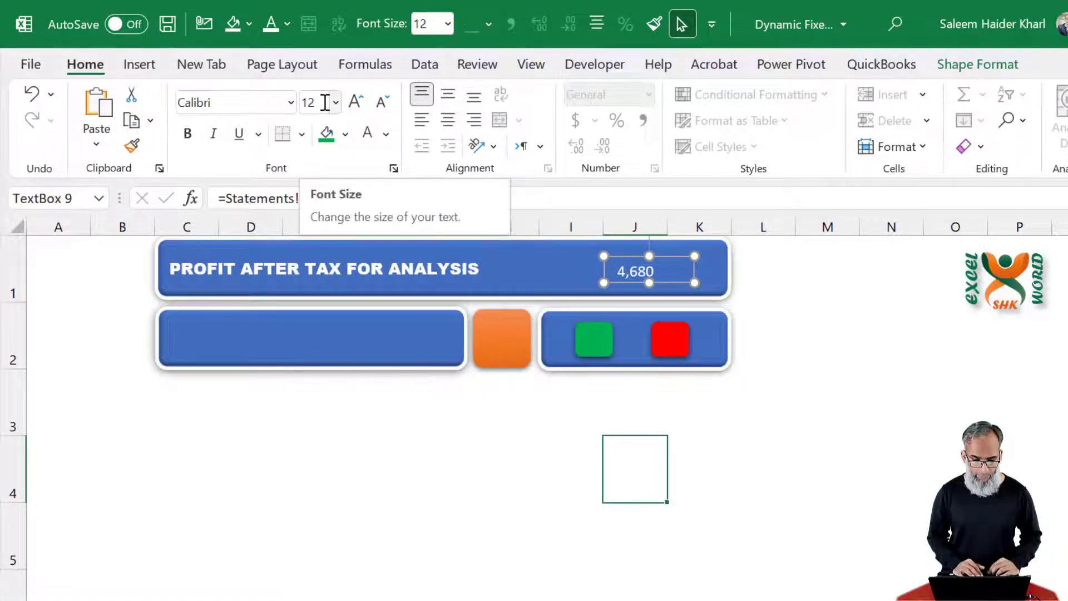
# - Set the linked text box's font to Arial Black and move the box slightly to line up with the title text
pyautogui.click(250, 101)
pyautogui.press('Down')
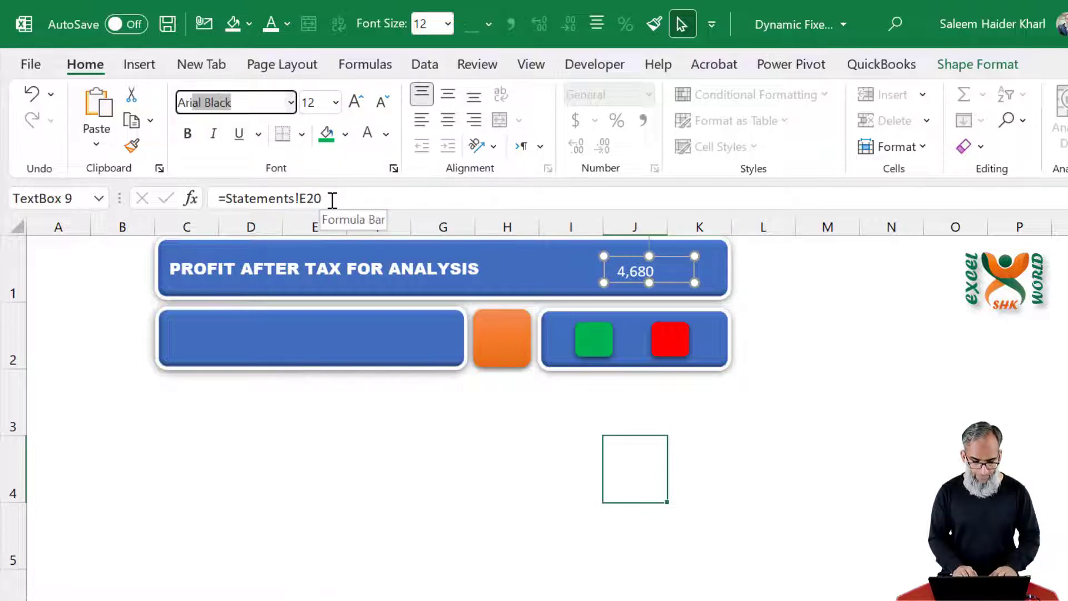
pyautogui.press('Return')
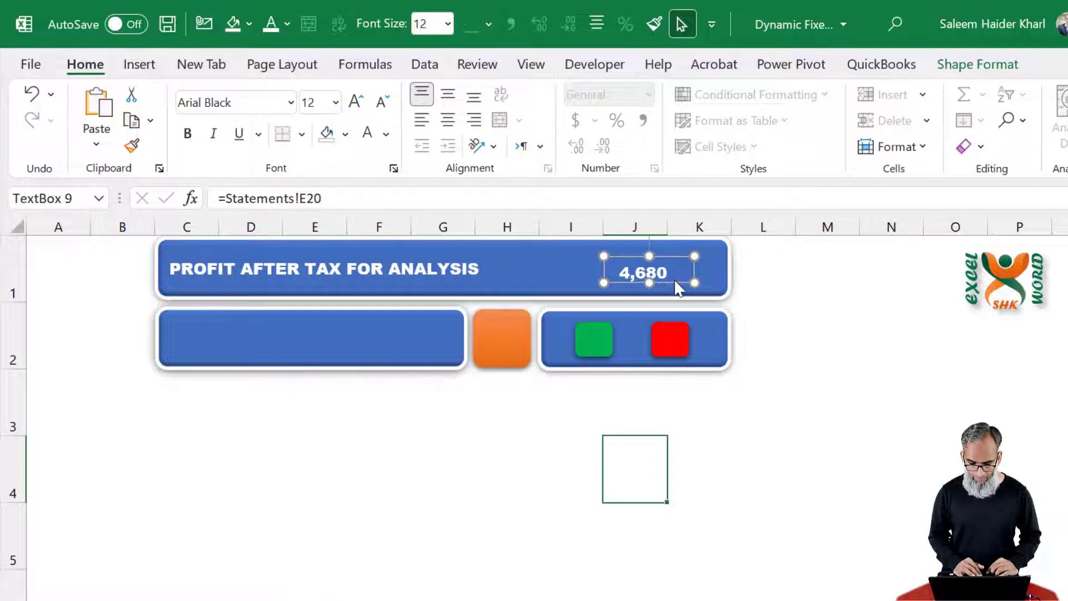
pyautogui.moveTo(675, 282); pyautogui.dragTo(680, 277)
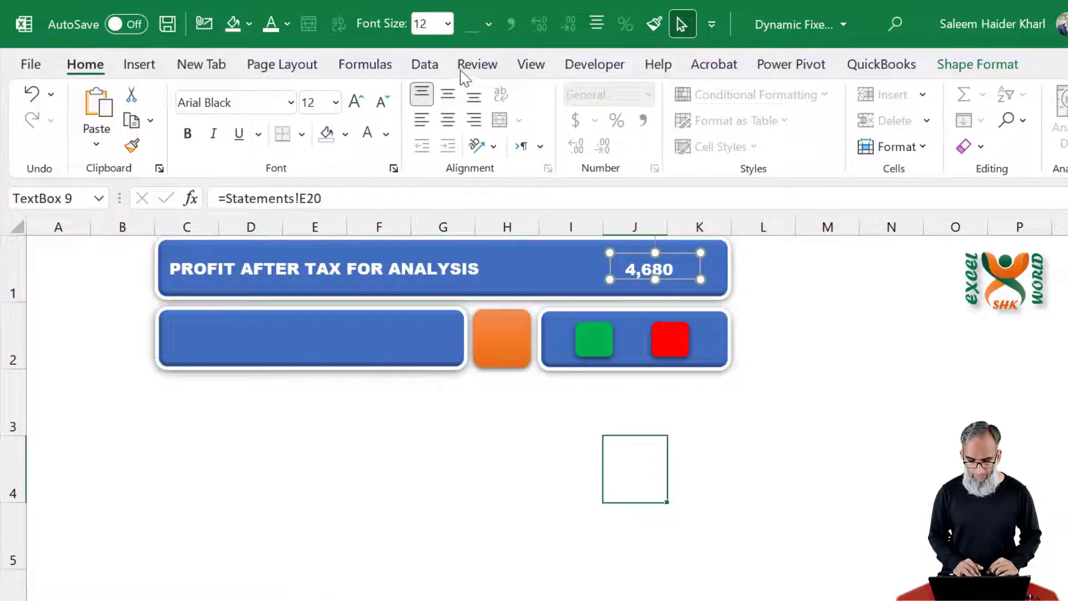
# - Group the linked value text box with the row 1 title box, and slightly reposition the group
pyautogui.click(975, 65)
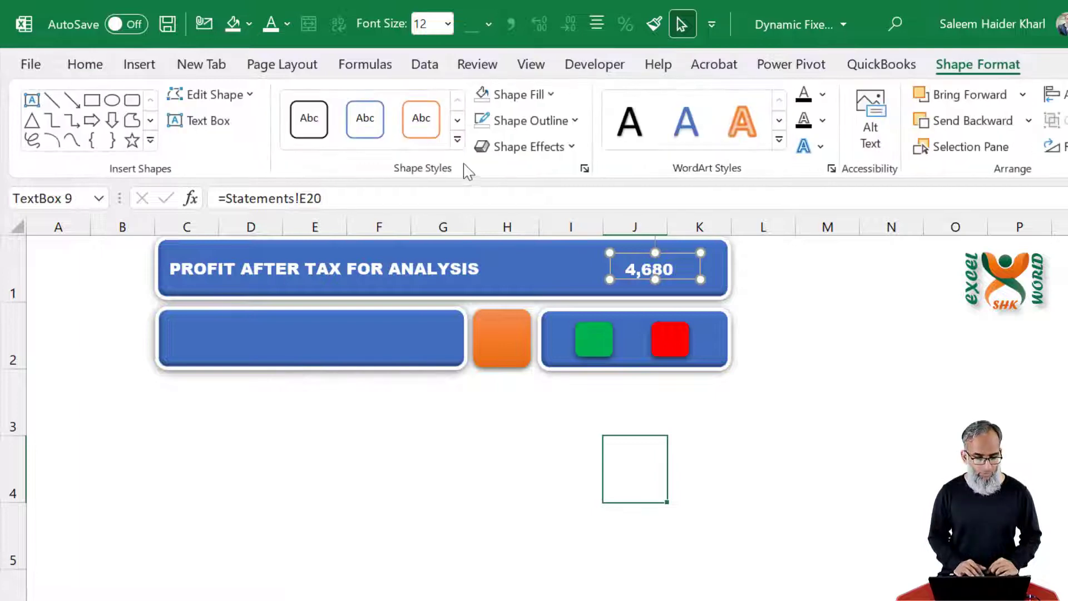
pyautogui.keyDown('ctrl'); pyautogui.click(716, 296); pyautogui.keyUp('ctrl')
pyautogui.rightClick(716, 299)
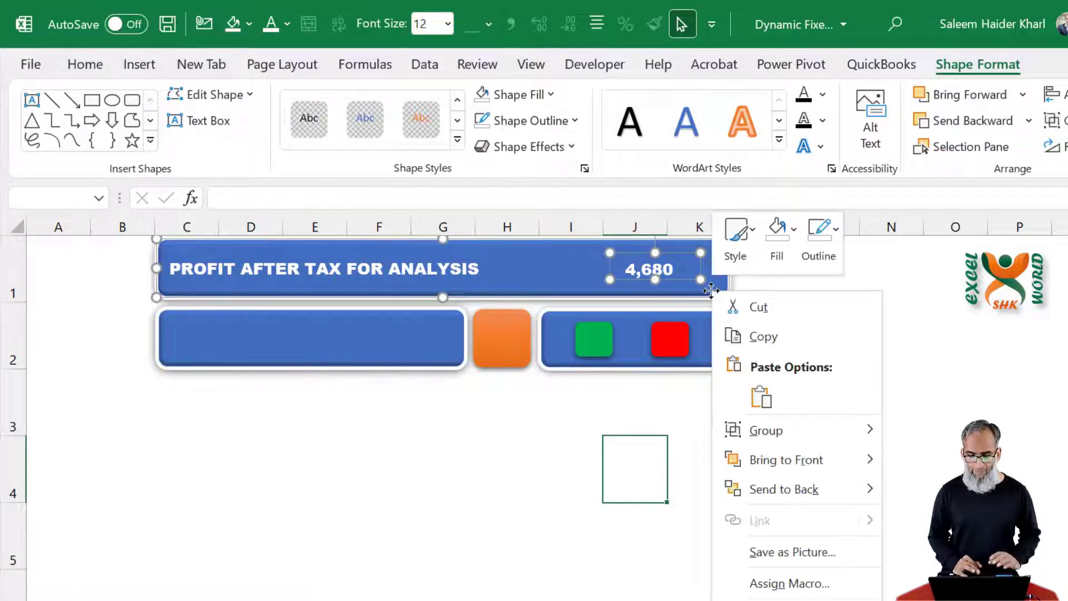
pyautogui.moveTo(866, 437)
pyautogui.click(917, 439)
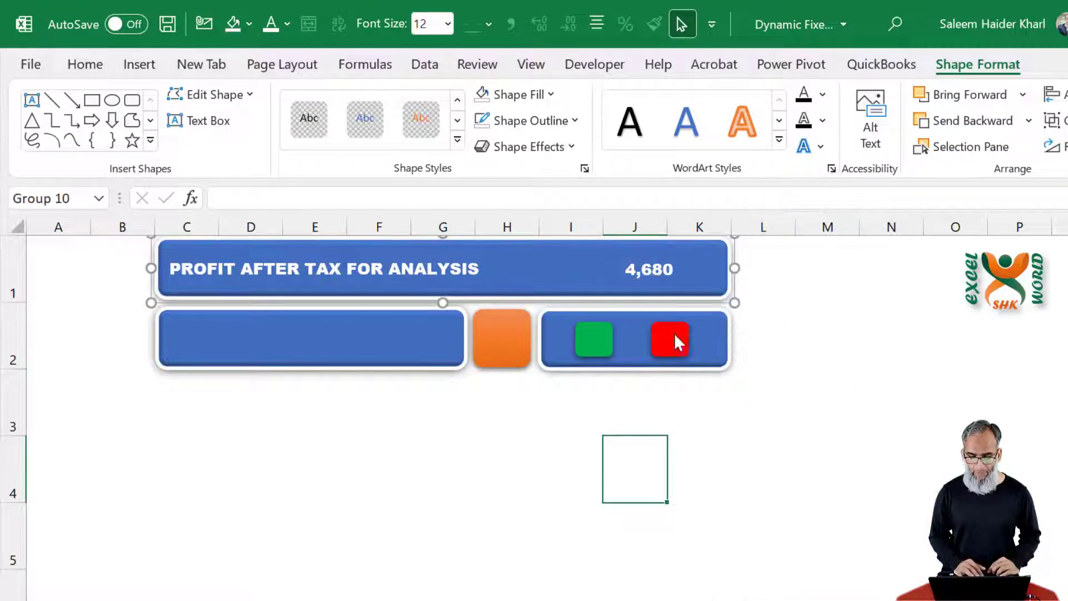
pyautogui.moveTo(637, 294)
pyautogui.mouseDown()
pyautogui.moveTo(647, 295)
pyautogui.moveTo(636, 293)
pyautogui.mouseUp()
pyautogui.hotkey('ctrl', 'z')
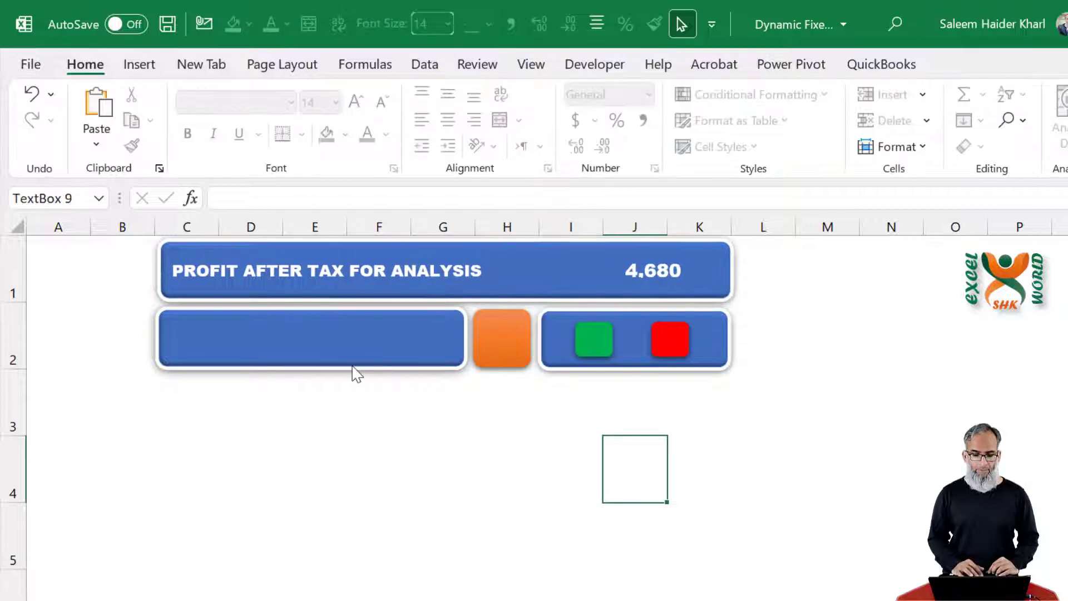
# - Label the wide blue box in row 2 with the text INFLATION and select the box for formatting
pyautogui.click(353, 365)
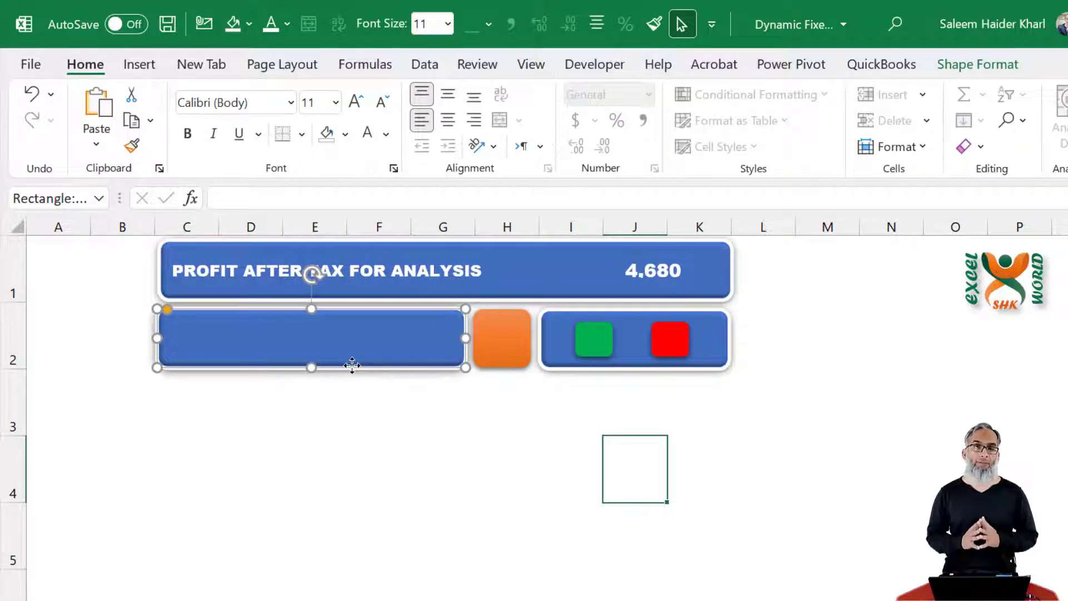
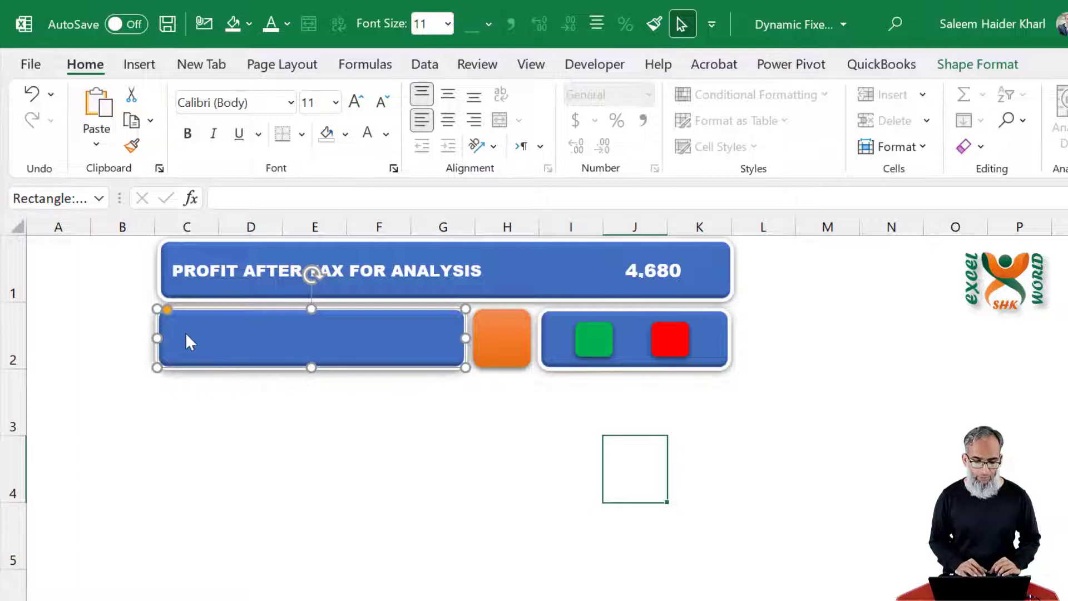
pyautogui.write('INFLATION')
pyautogui.click(225, 375)
pyautogui.click(222, 367)
# - Set the INFLATION label's font to Arial Black and its size to 10
pyautogui.click(261, 103)
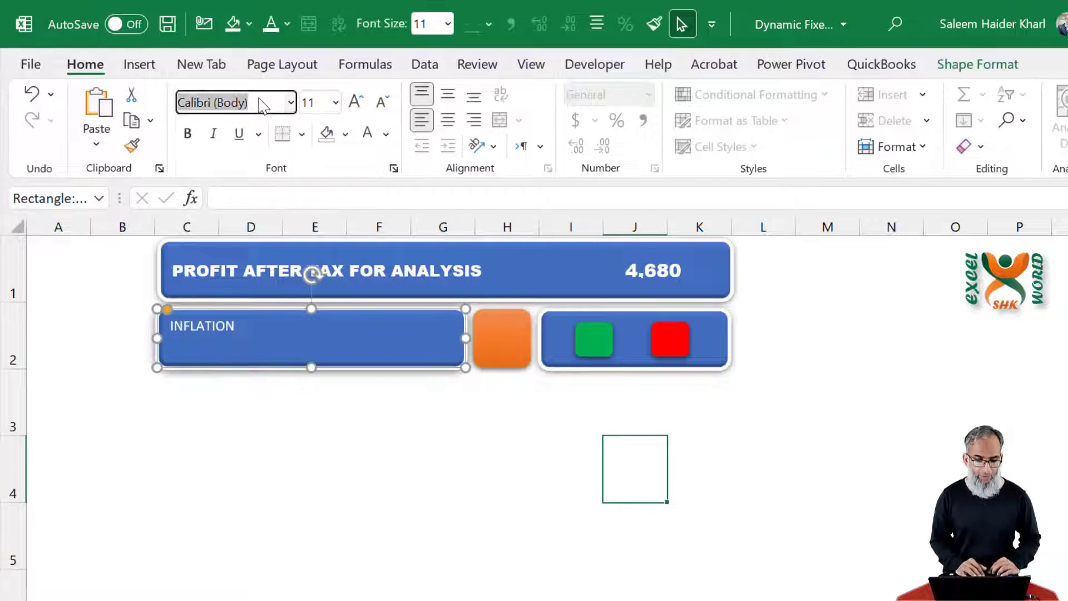
pyautogui.write('Arial Black')
pyautogui.press('Return')
pyautogui.click(324, 103)
pyautogui.write('12')
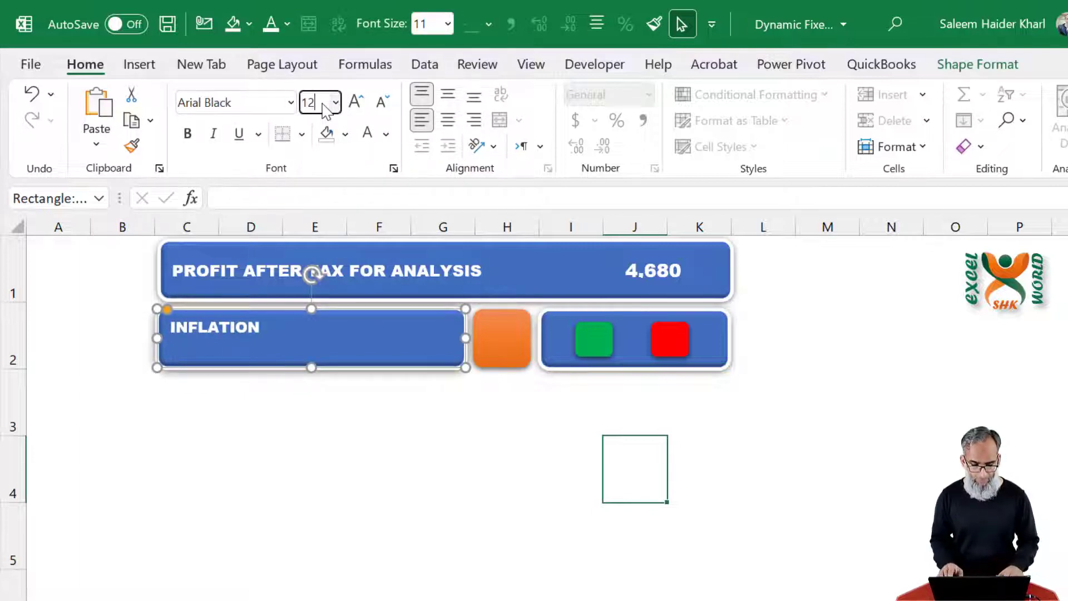
pyautogui.press('Return')
pyautogui.click(326, 110)
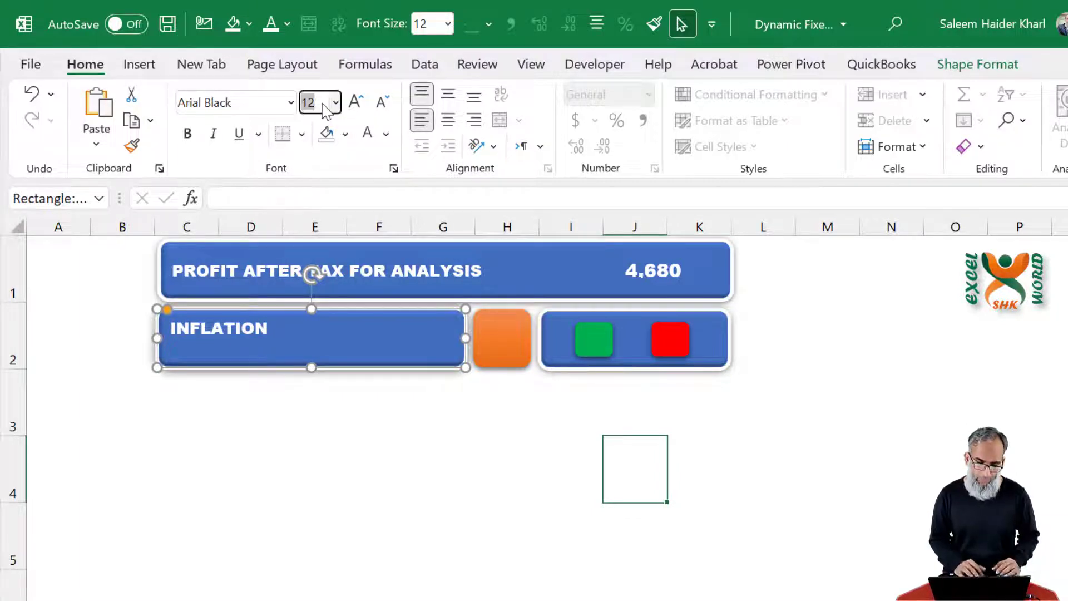
pyautogui.write('10')
pyautogui.press('Return')
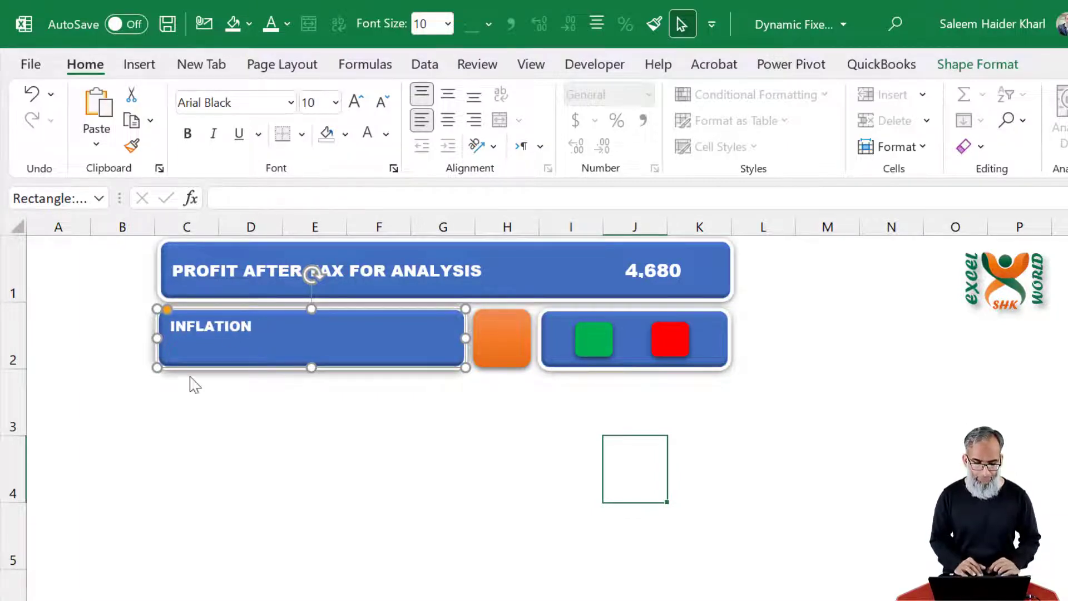
# - Center the INFLATION label vertically and horizontally within its box, and deselect the box
pyautogui.click(590, 25)
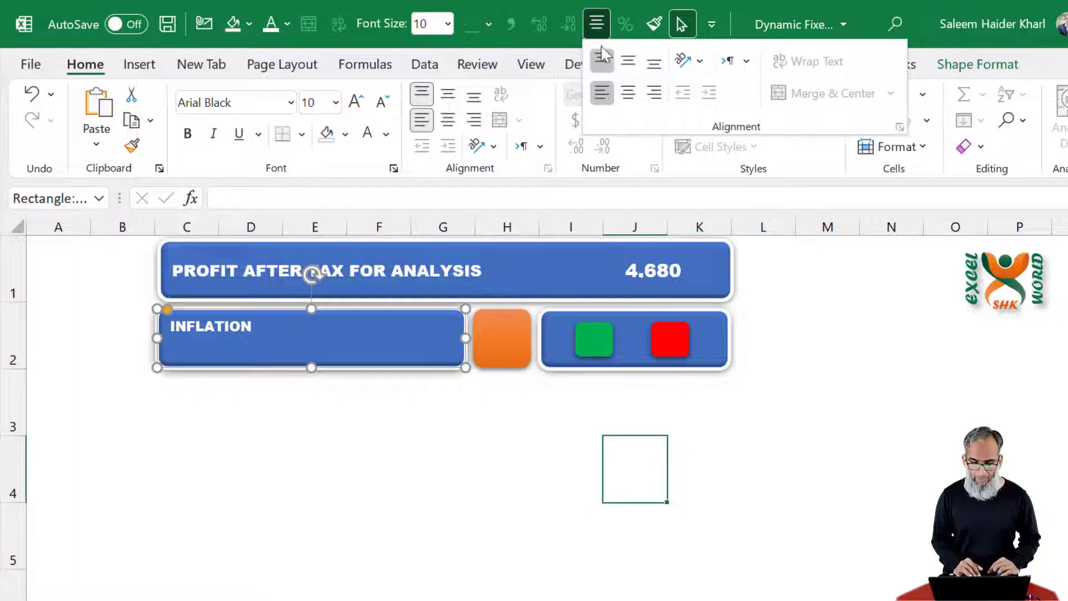
pyautogui.click(629, 61)
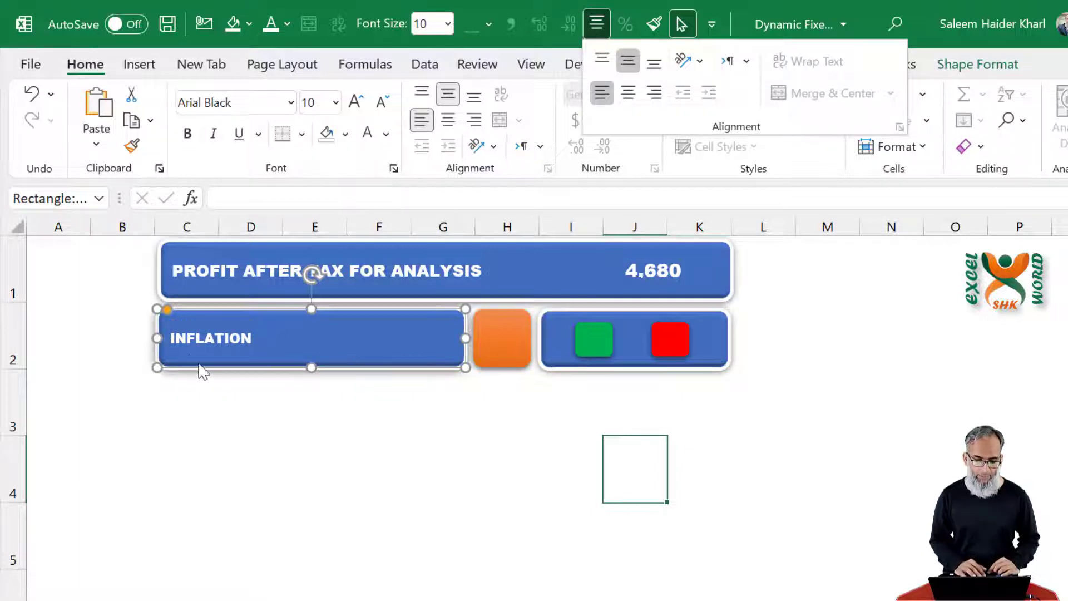
pyautogui.click(172, 336)
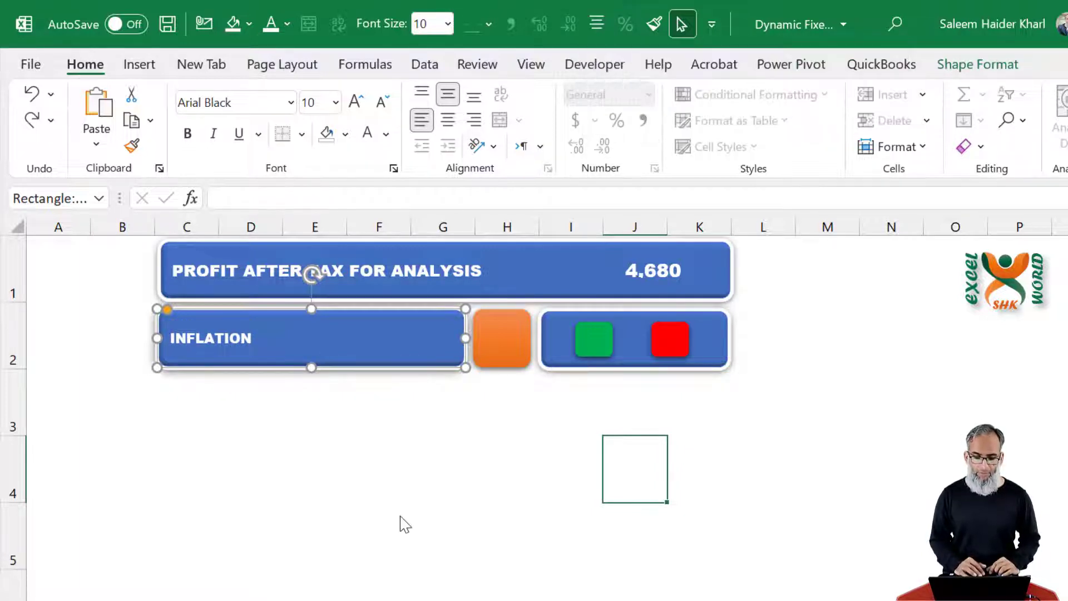
pyautogui.click(598, 25)
pyautogui.click(629, 92)
pyautogui.click(341, 449)
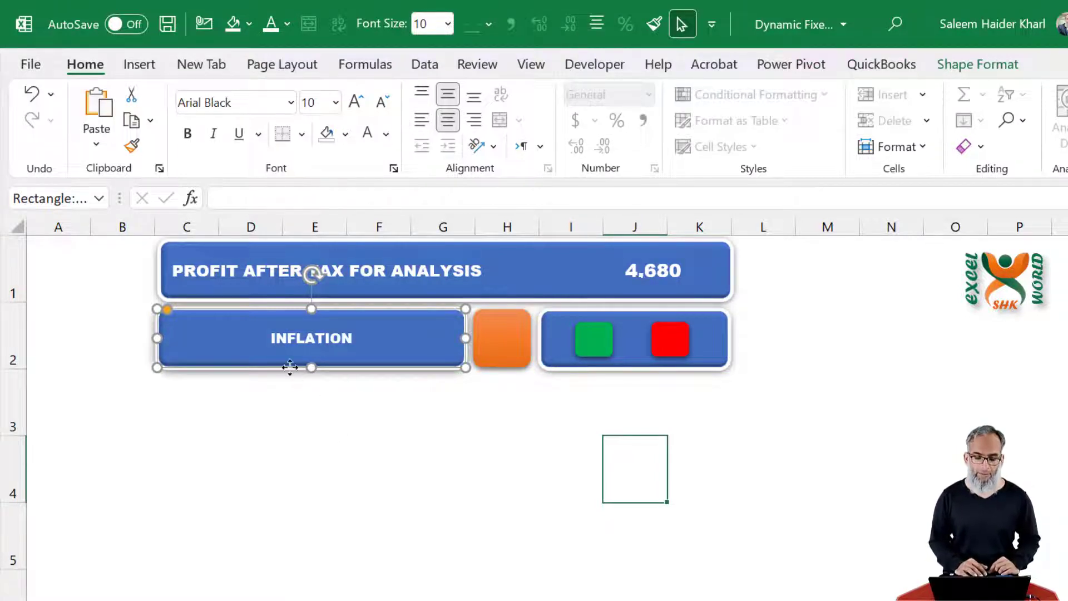
pyautogui.press('Escape')
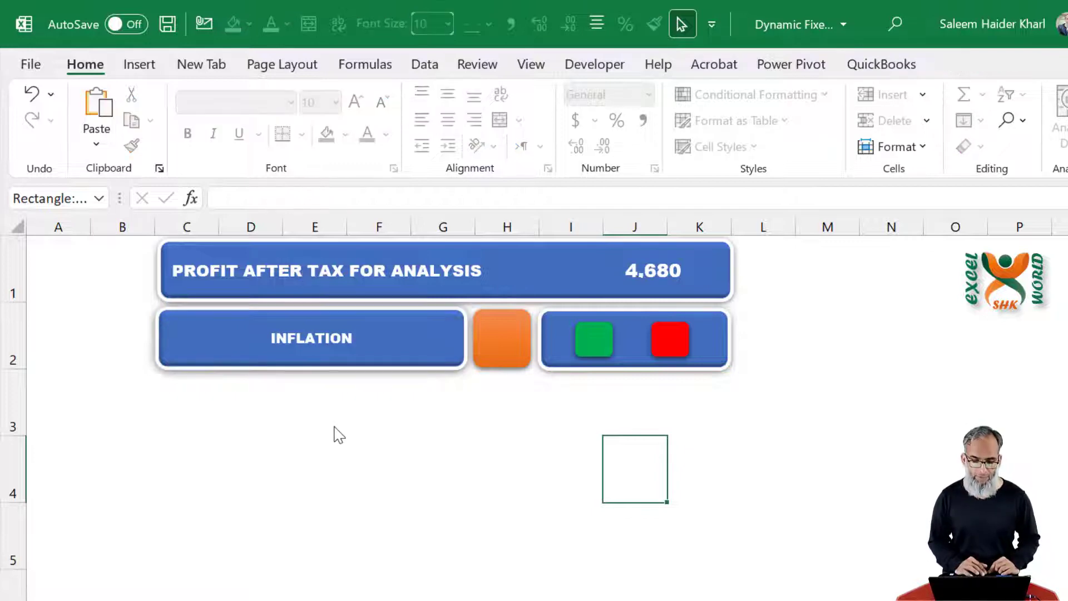
# - Check the Developer entry in the ribbon customization options, and leave them without making changes
pyautogui.click(594, 64)
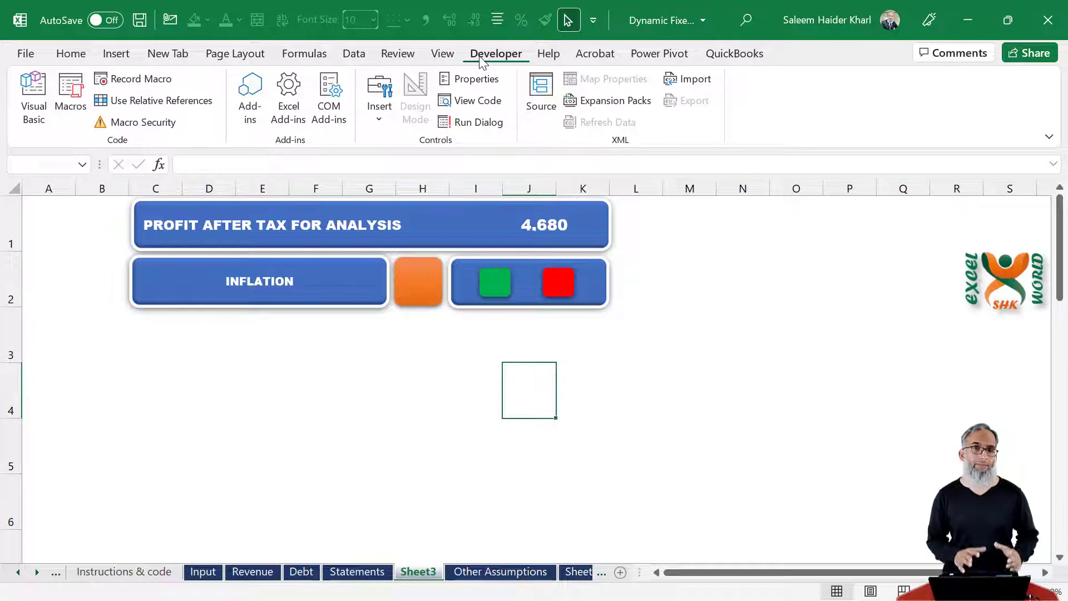
pyautogui.rightClick(805, 114)
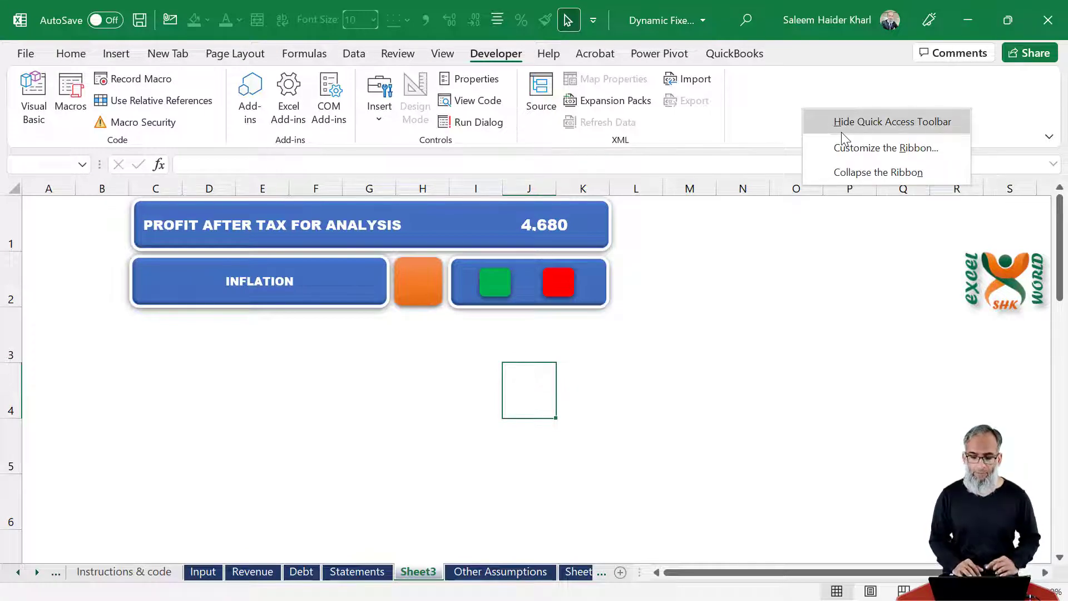
pyautogui.click(849, 149)
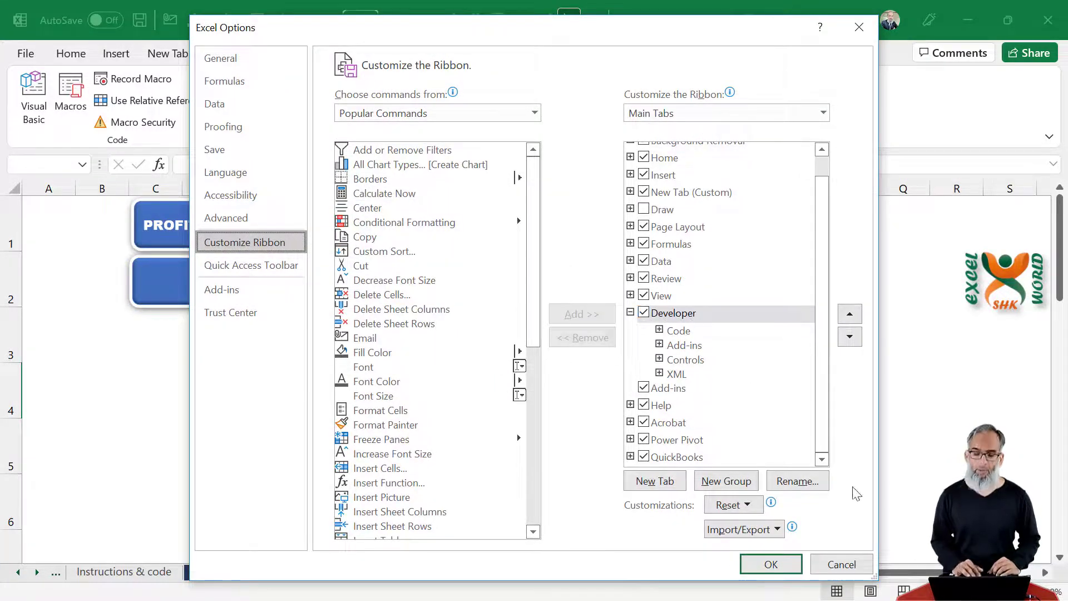
pyautogui.click(854, 562)
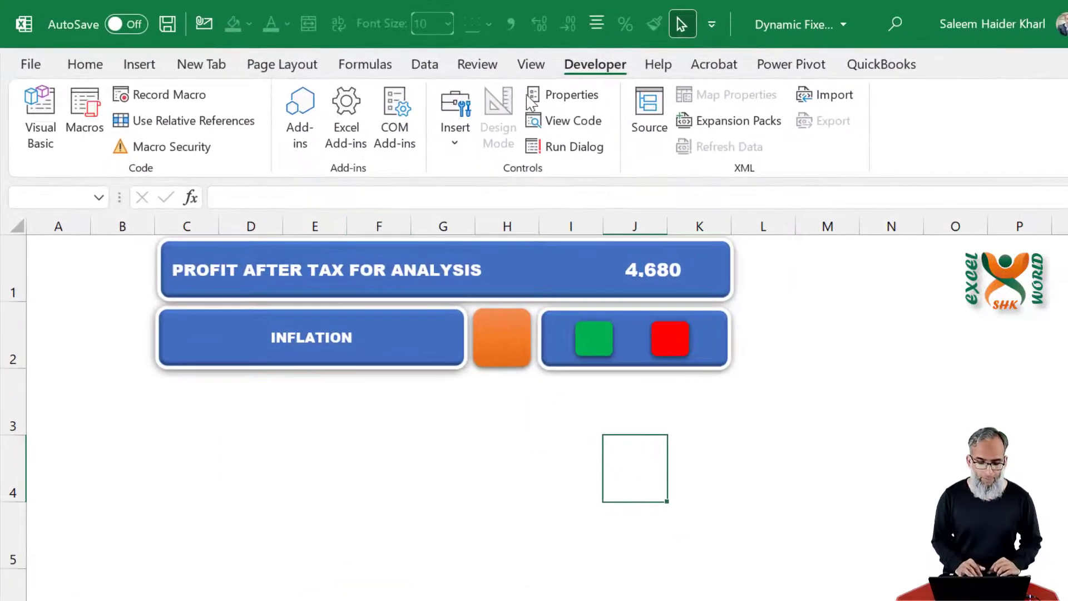
# - Insert a small check box form control inside the INFLATION box, in front of the label
pyautogui.click(454, 146)
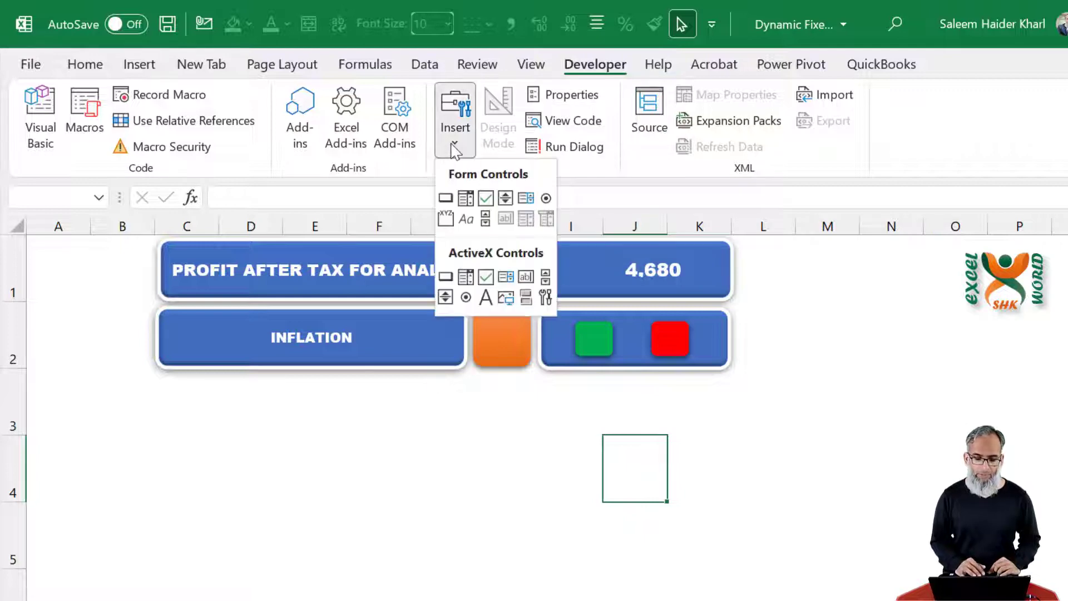
pyautogui.click(487, 198)
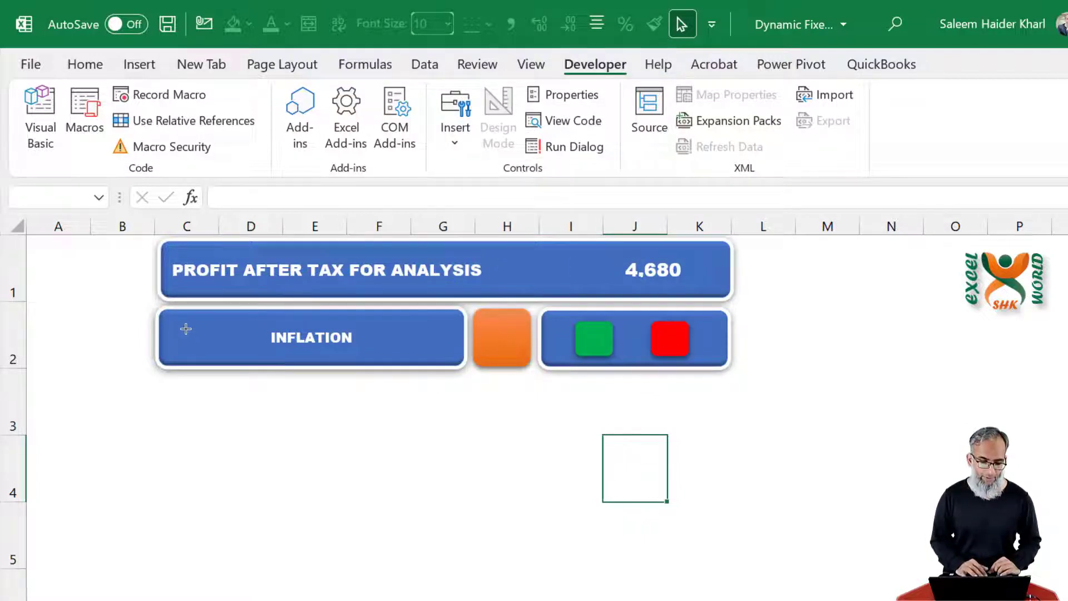
pyautogui.moveTo(178, 332); pyautogui.dragTo(206, 354)
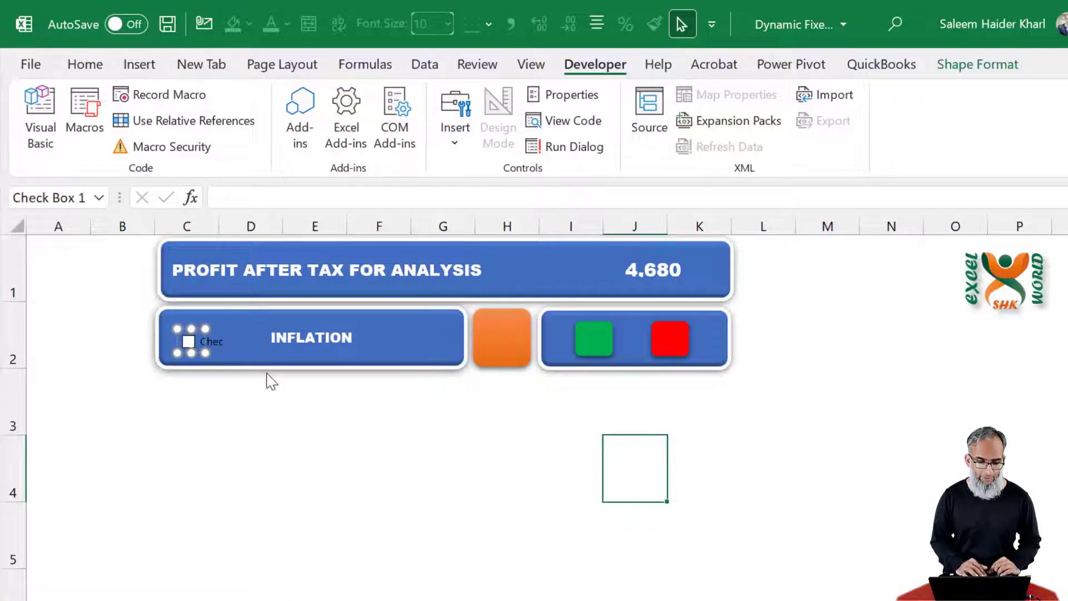
# - Nudge the check box up to line up with the INFLATION label, and delete its caption text
pyautogui.press('Up')
pyautogui.press('Up')
pyautogui.press('Up')
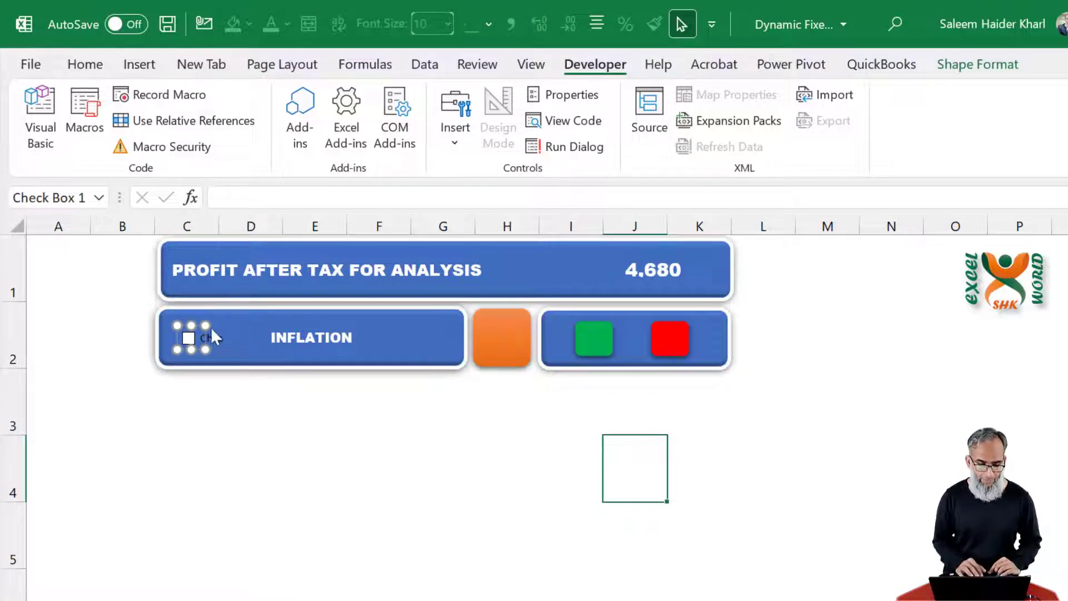
pyautogui.hotkey('shift', 'Right')
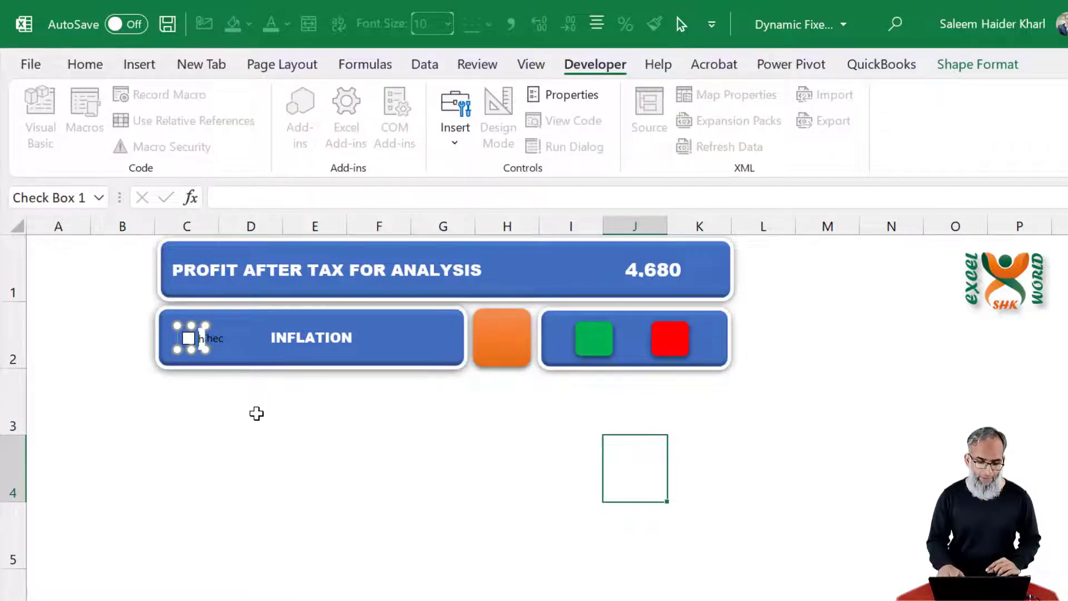
pyautogui.click(256, 413)
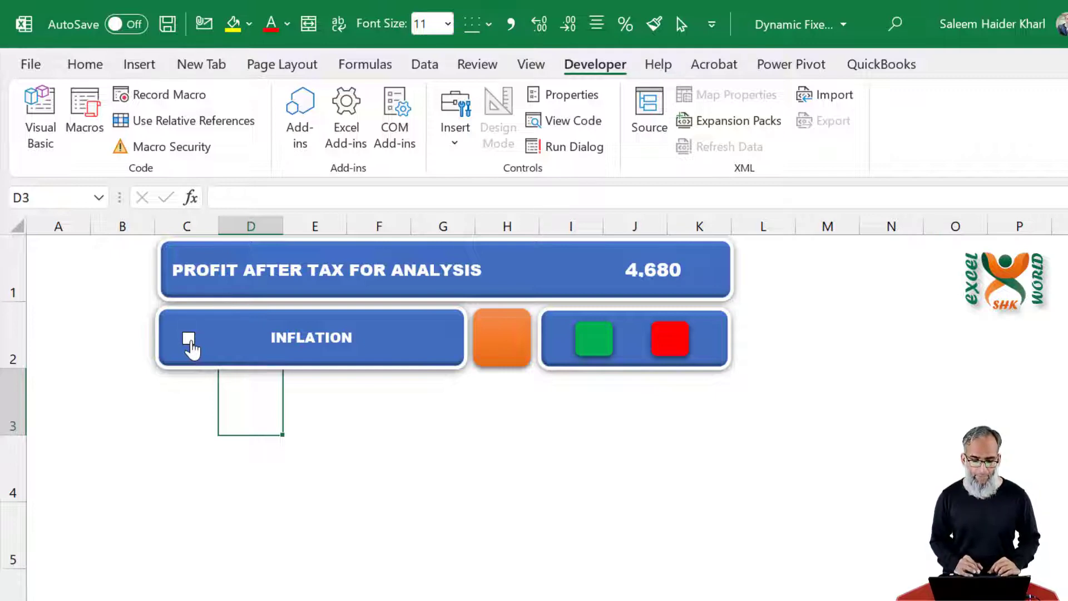
# - Turn on 3-D shading for the check box and link it to cell $C$2
pyautogui.rightClick(190, 341)
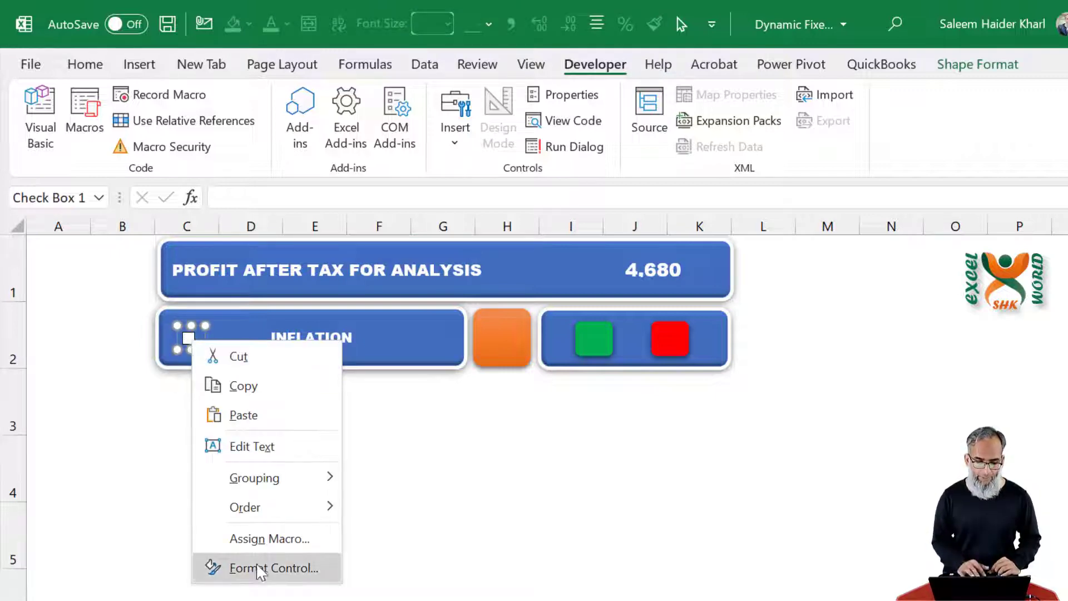
pyautogui.click(273, 567)
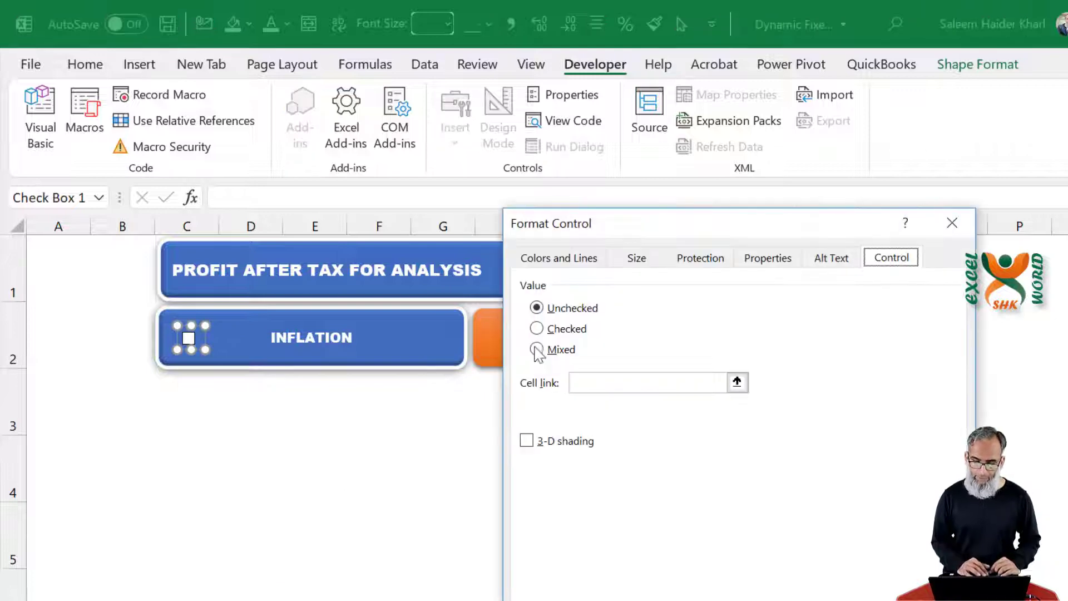
pyautogui.click(592, 386)
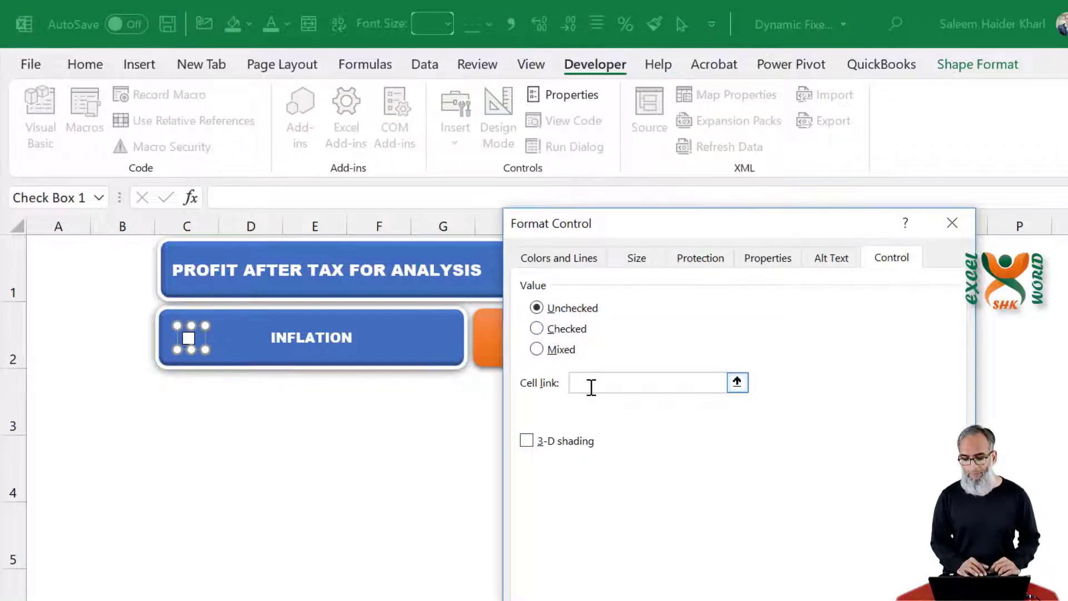
pyautogui.click(526, 443)
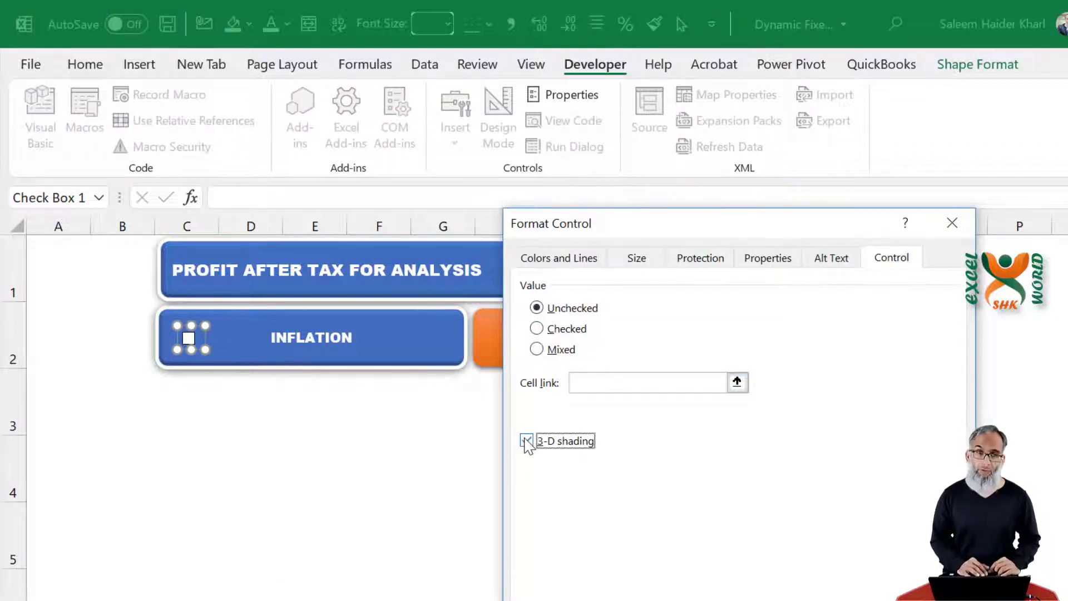
pyautogui.click(613, 383)
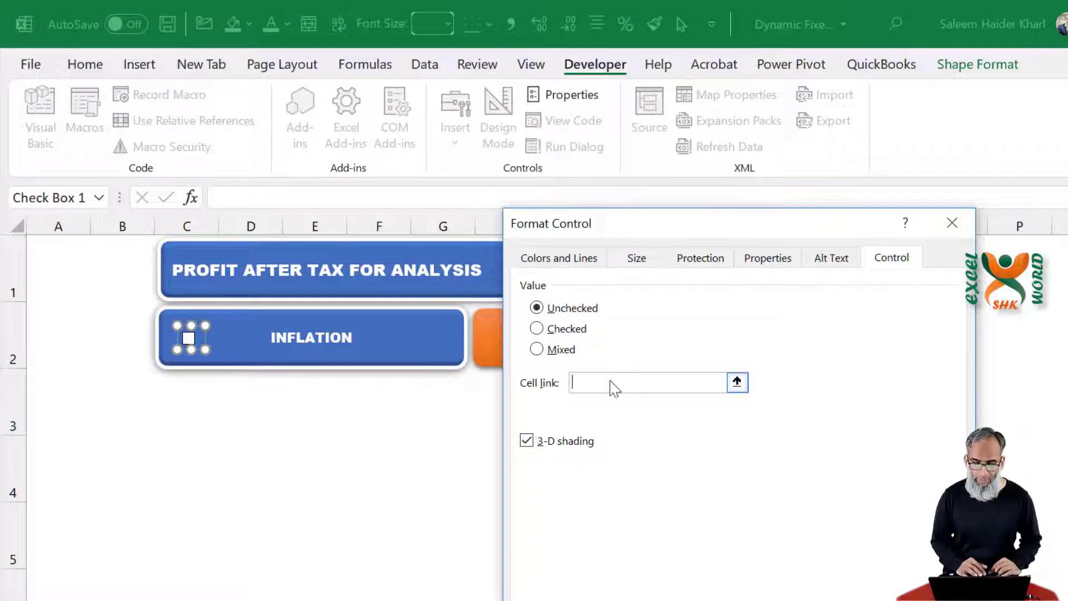
pyautogui.click(188, 384)
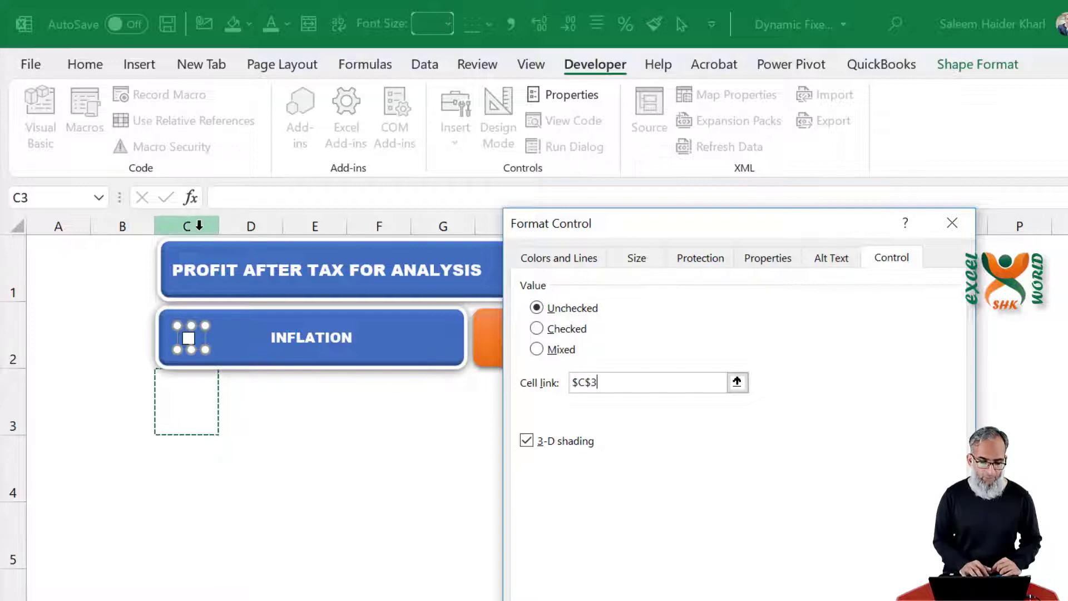
pyautogui.click(604, 382)
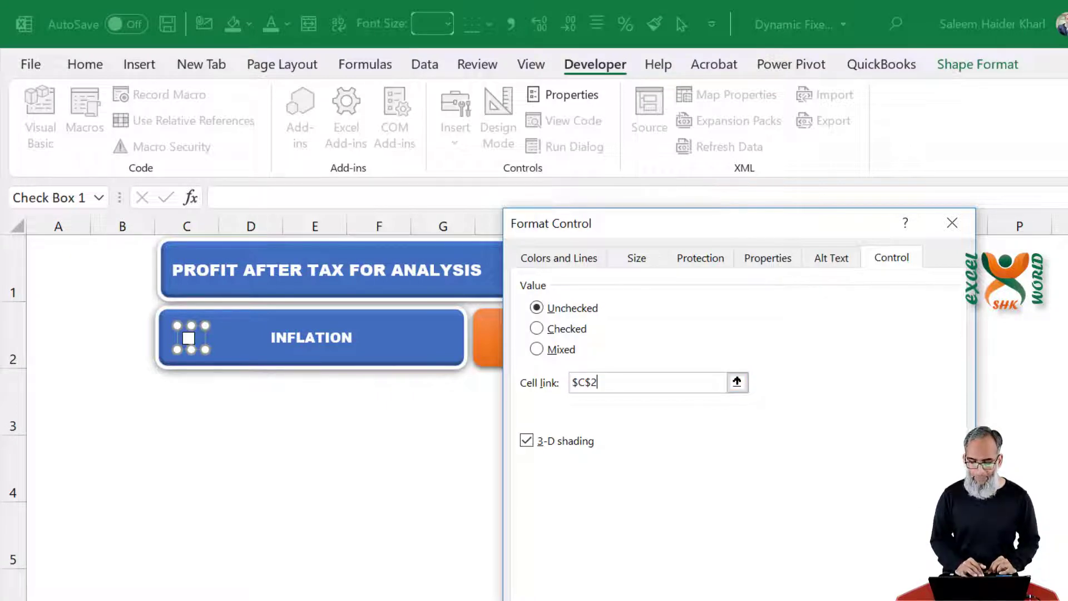
pyautogui.press('Return')
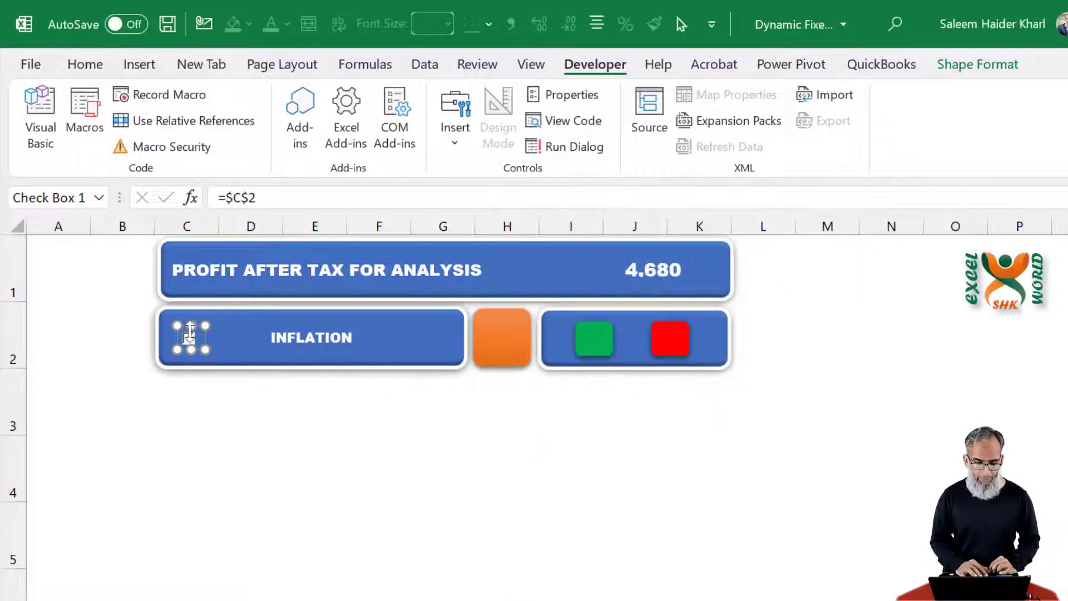
pyautogui.press('Escape')
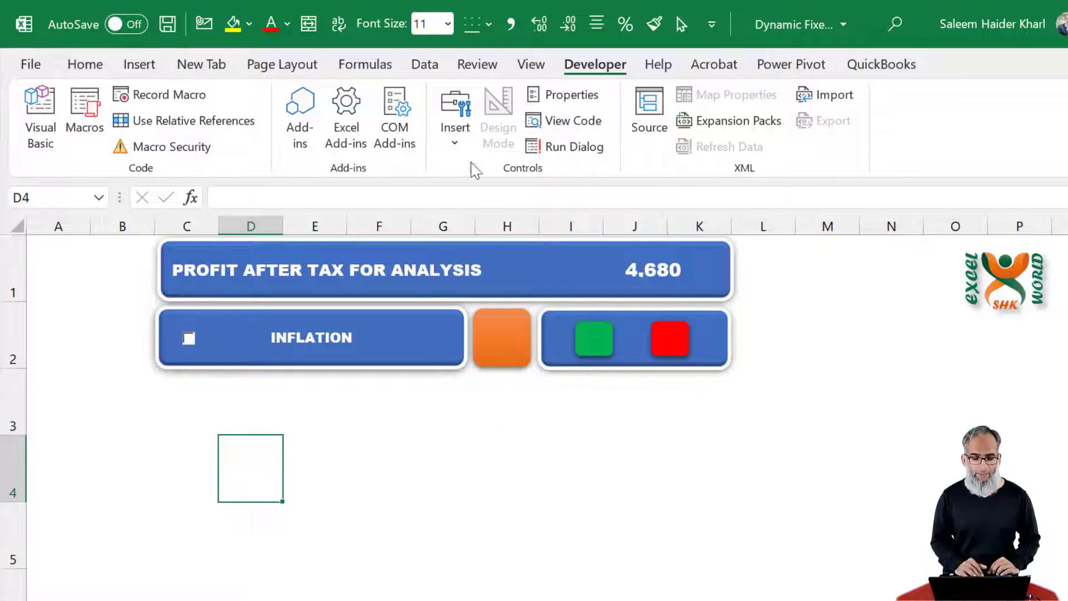
# - Insert a small spin button form control inside the INFLATION box after the label, and shift it slightly towards the box's edge
pyautogui.click(456, 139)
pyautogui.click(517, 202)
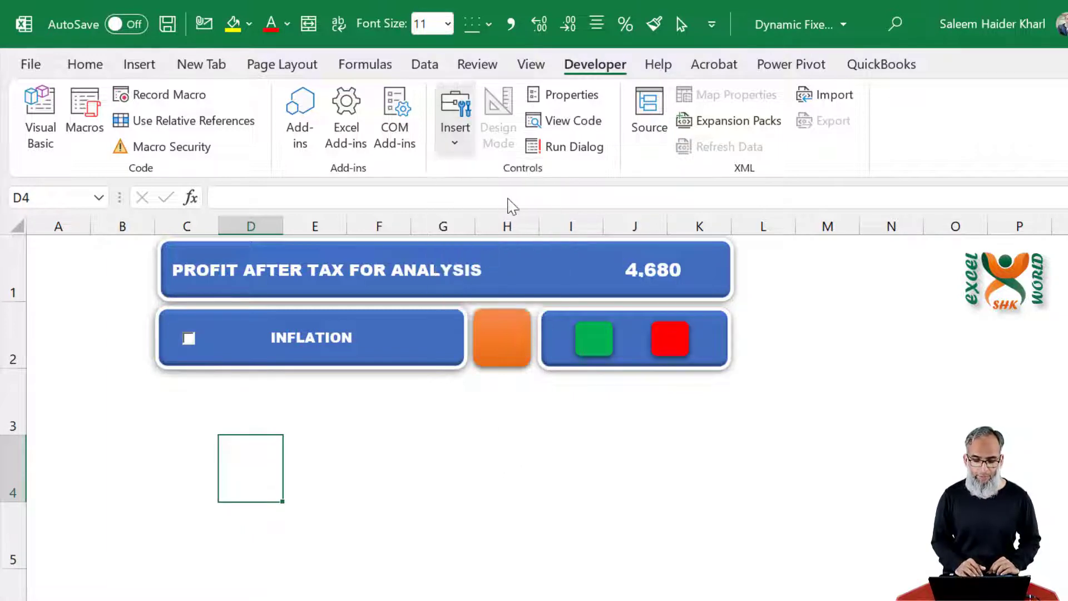
pyautogui.moveTo(421, 320); pyautogui.dragTo(437, 344)
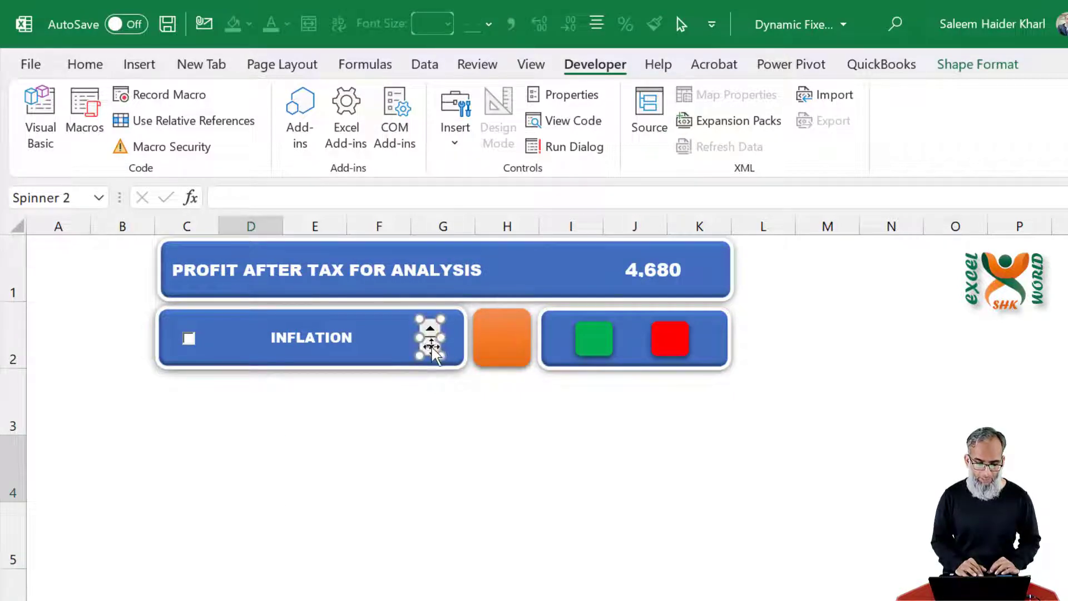
pyautogui.click(437, 345)
# - Link the spin button in the INFLATION box to cell $F$2 in its control settings
pyautogui.rightClick(435, 344)
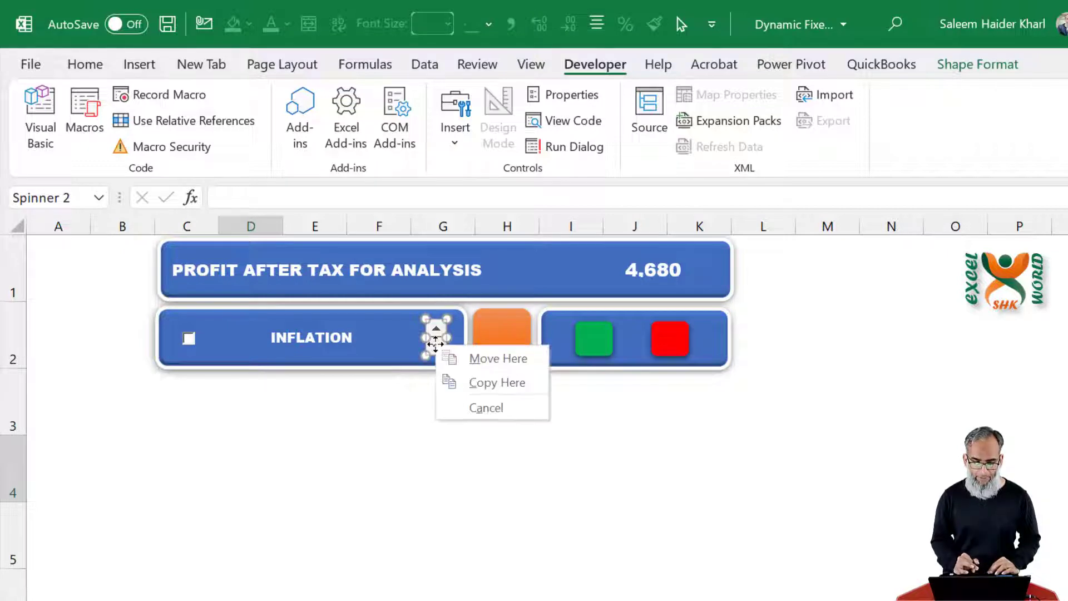
pyautogui.rightClick(436, 343)
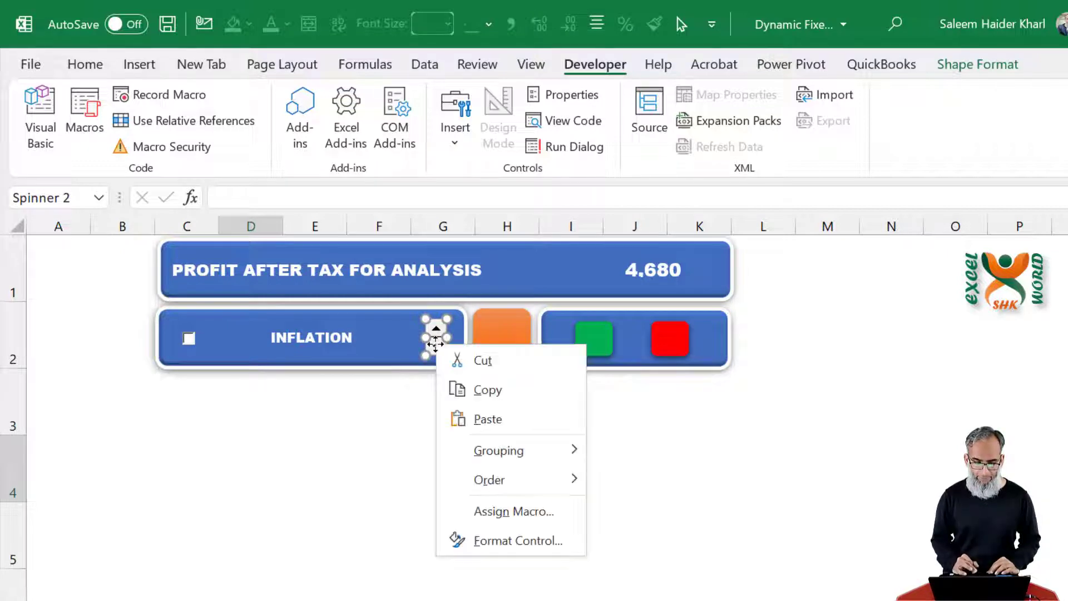
pyautogui.click(556, 541)
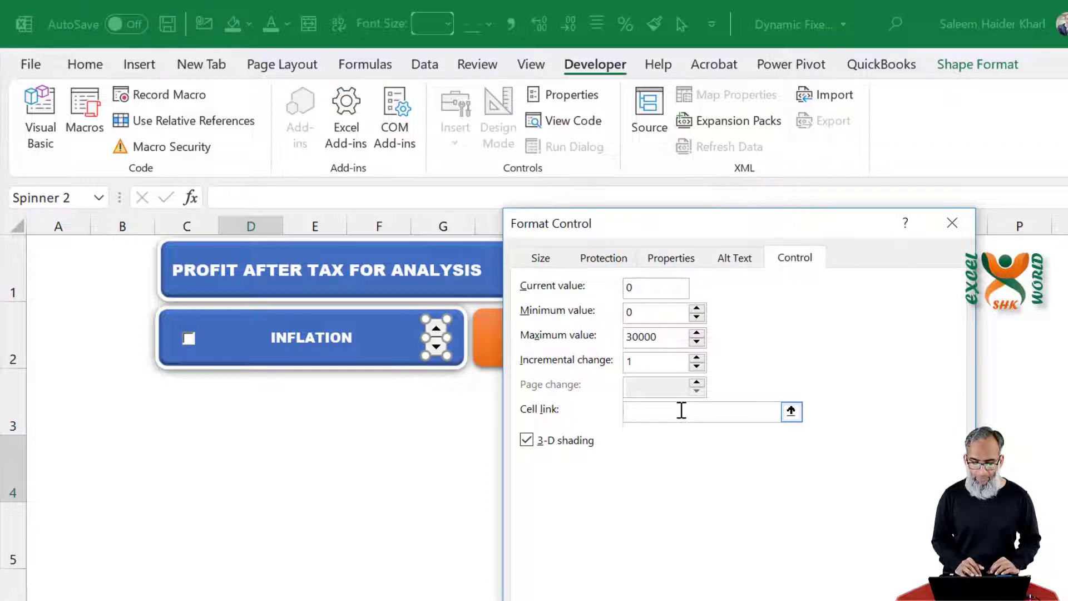
pyautogui.click(436, 372)
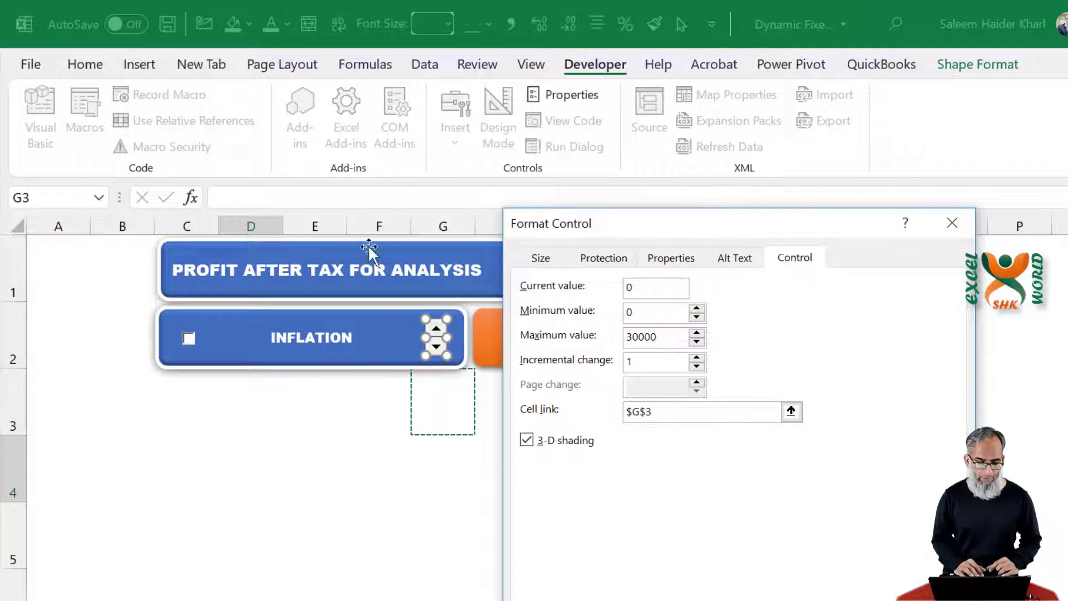
pyautogui.click(370, 401)
pyautogui.press('BackSpace')
pyautogui.write('2')
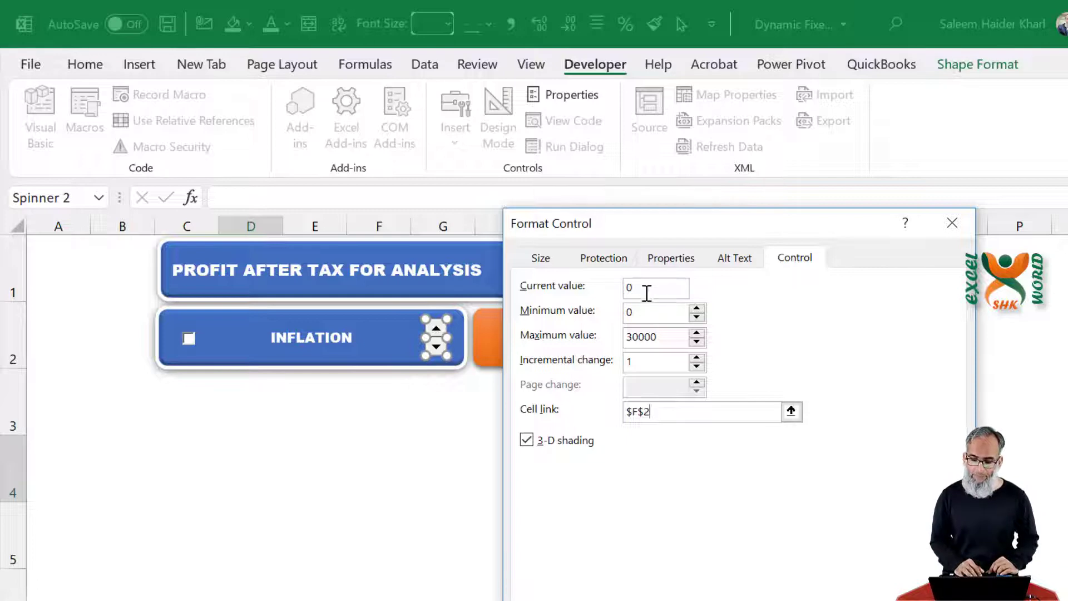
# - Set the spin button's current value to 2 and its maximum value to 10, and apply the settings
pyautogui.click(627, 287)
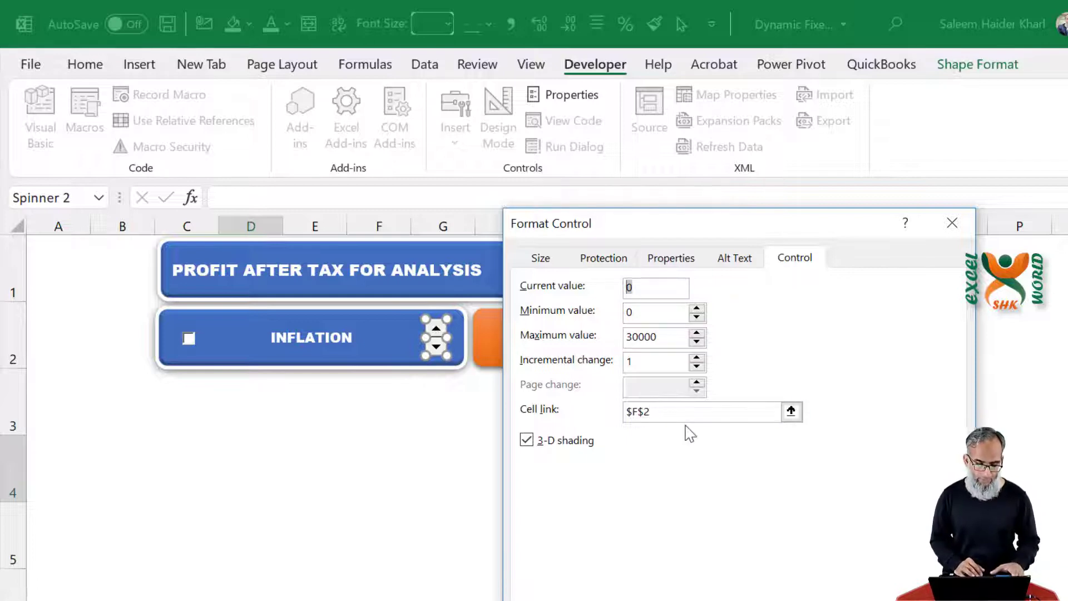
pyautogui.write('2')
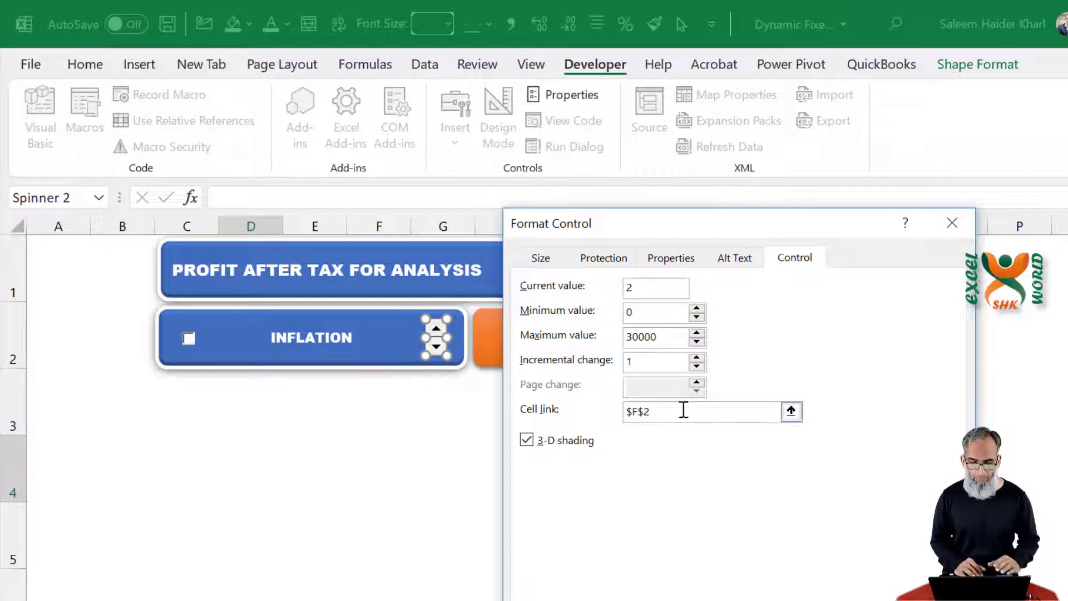
pyautogui.moveTo(667, 337); pyautogui.dragTo(621, 340)
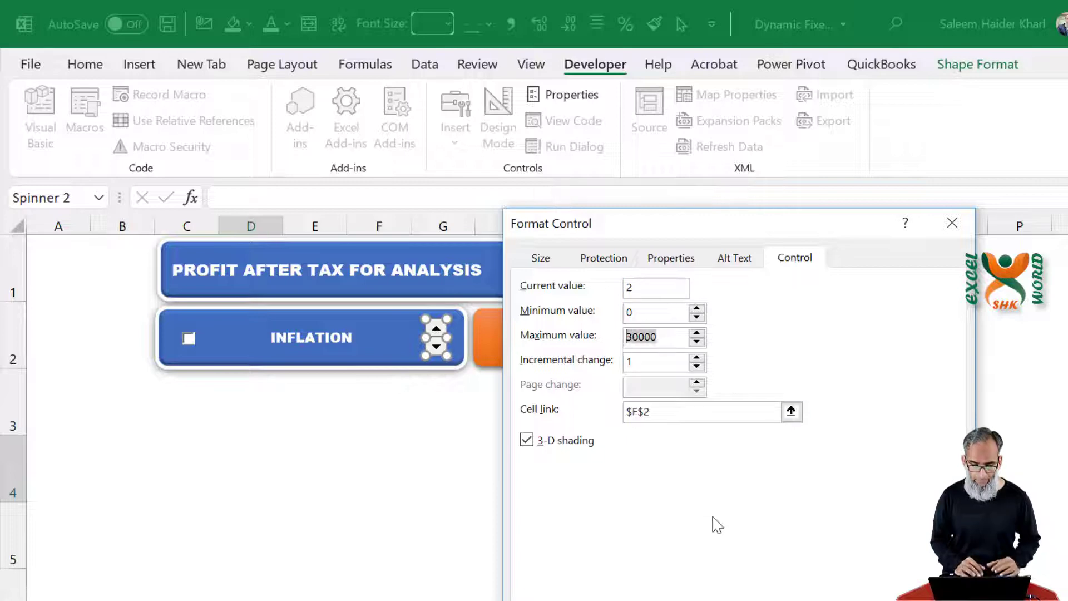
pyautogui.write('10')
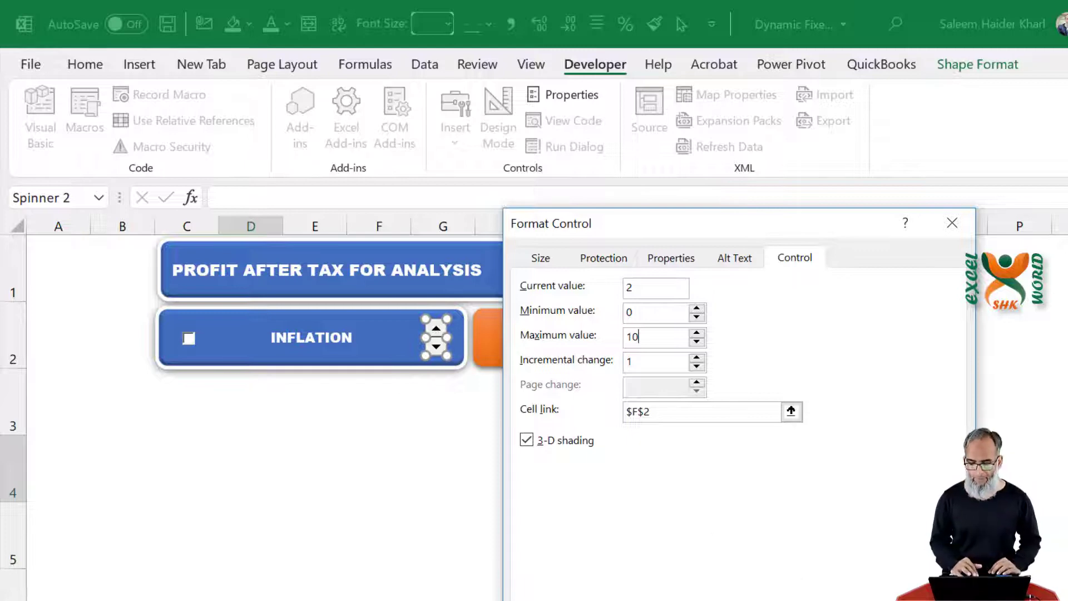
pyautogui.press('Return')
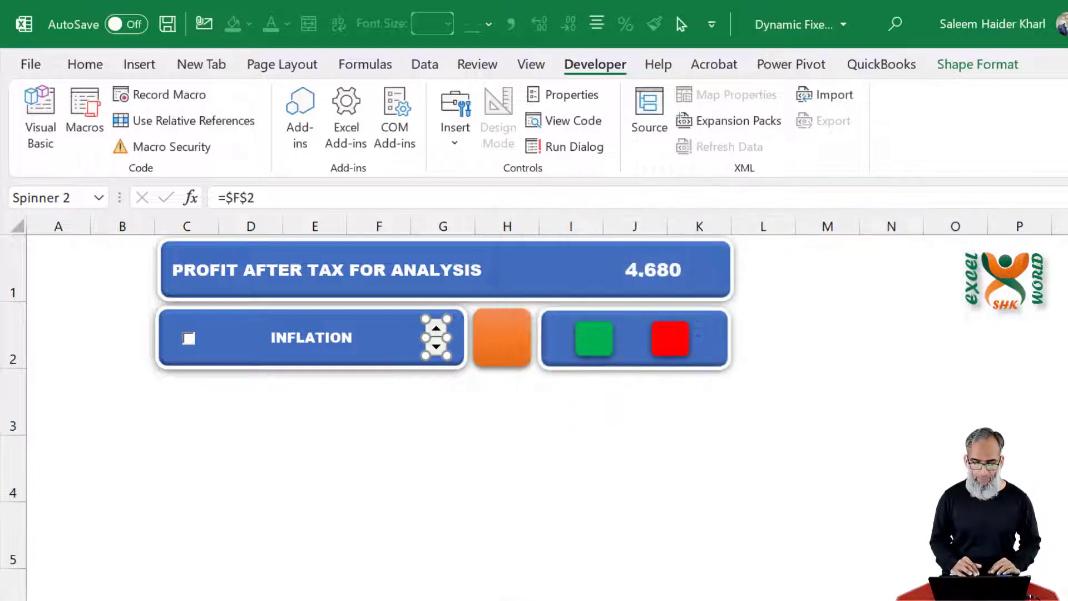
pyautogui.click(380, 396)
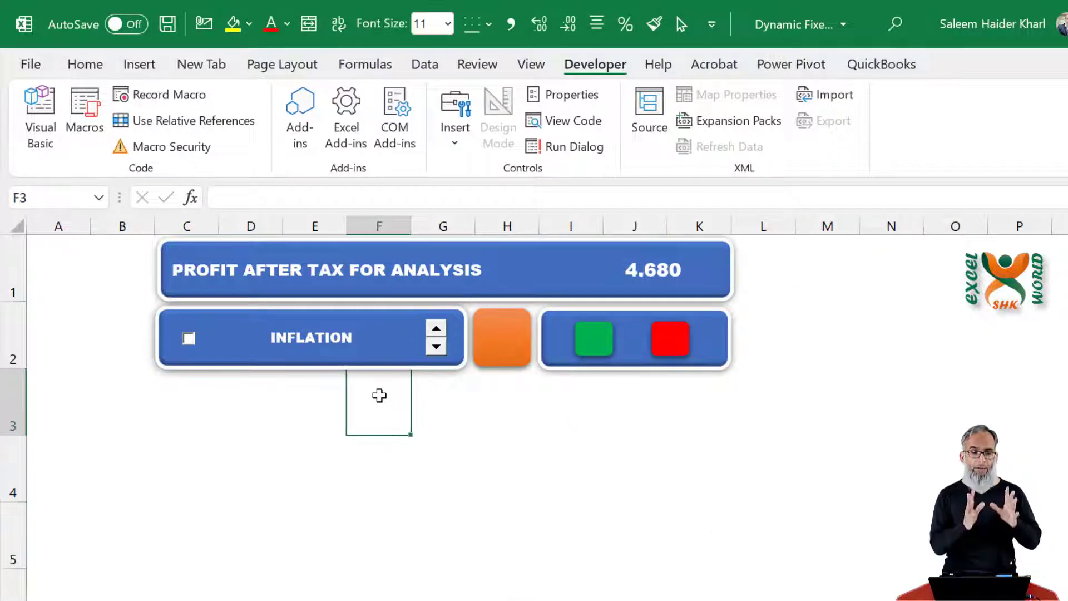
# - Enter the formula =F2/100 in cell H2, behind the orange box
pyautogui.click(491, 384)
pyautogui.press('Up')
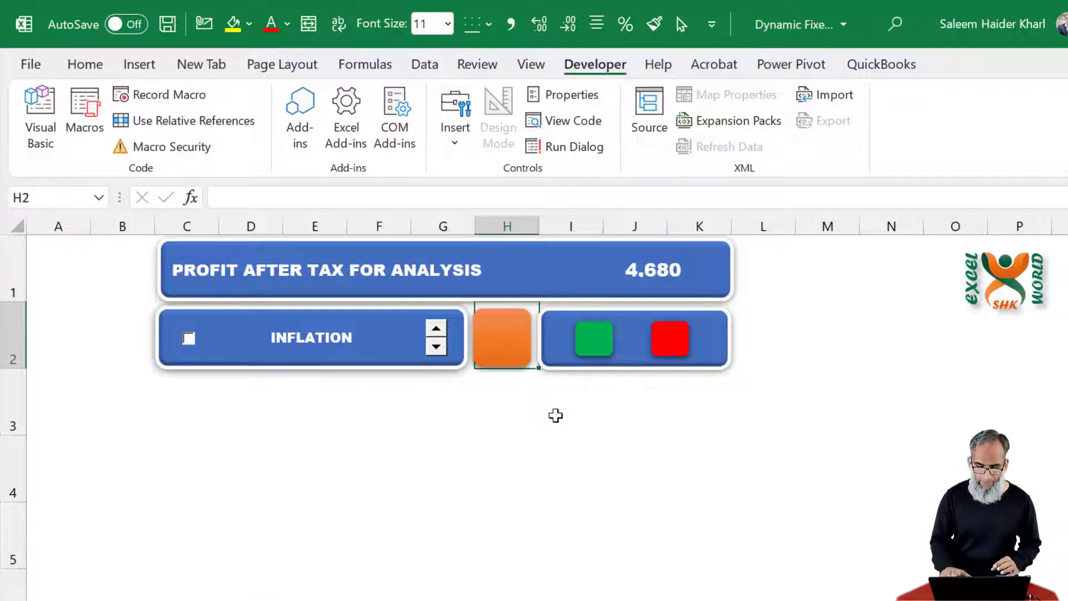
pyautogui.write('=')
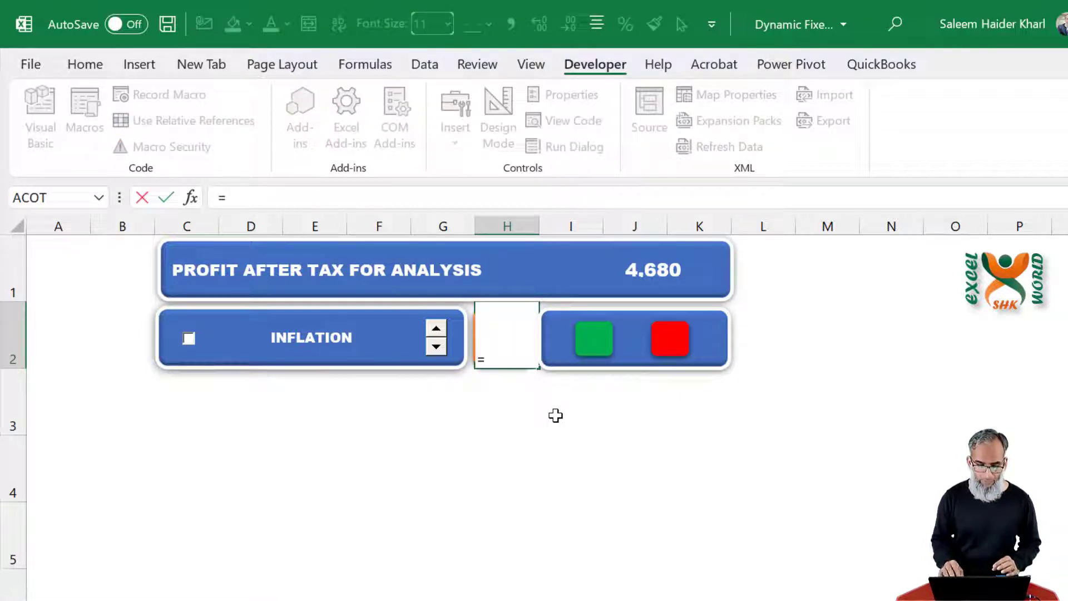
pyautogui.press('Left')
pyautogui.press('Left')
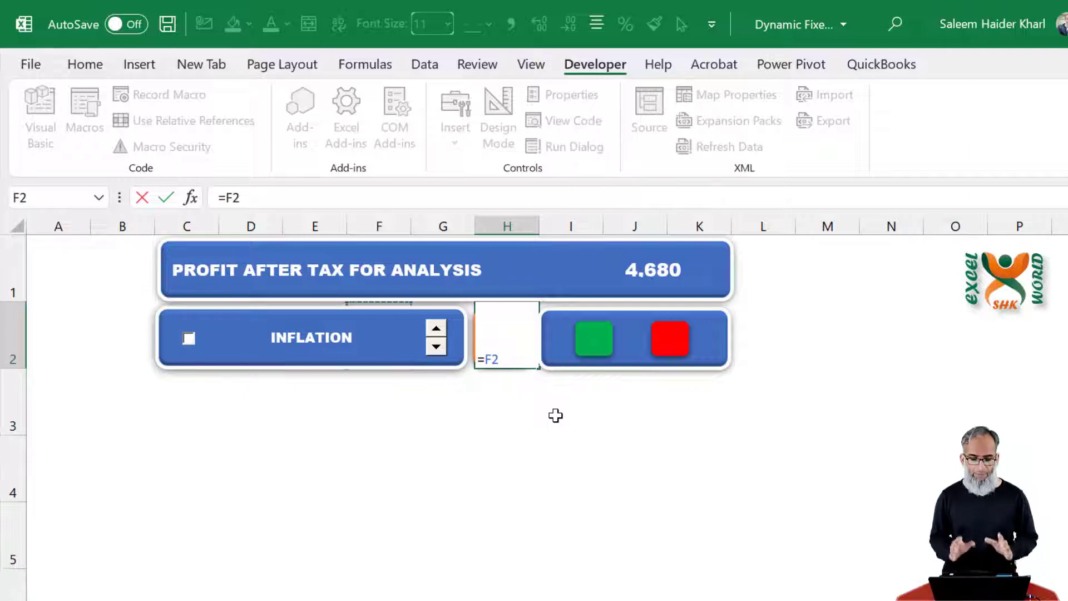
pyautogui.write('/100')
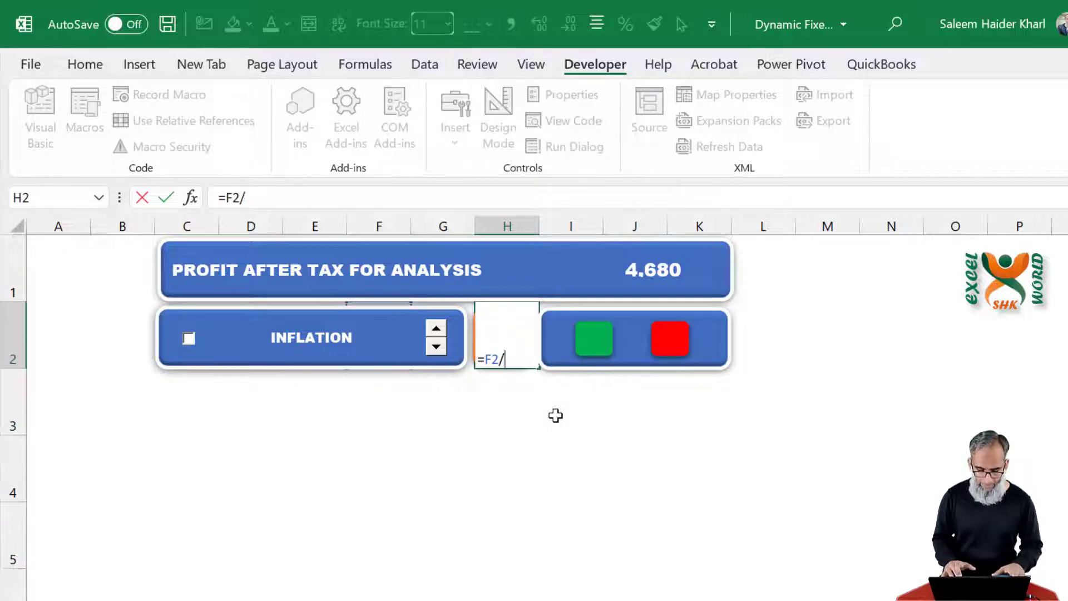
pyautogui.press('Return')
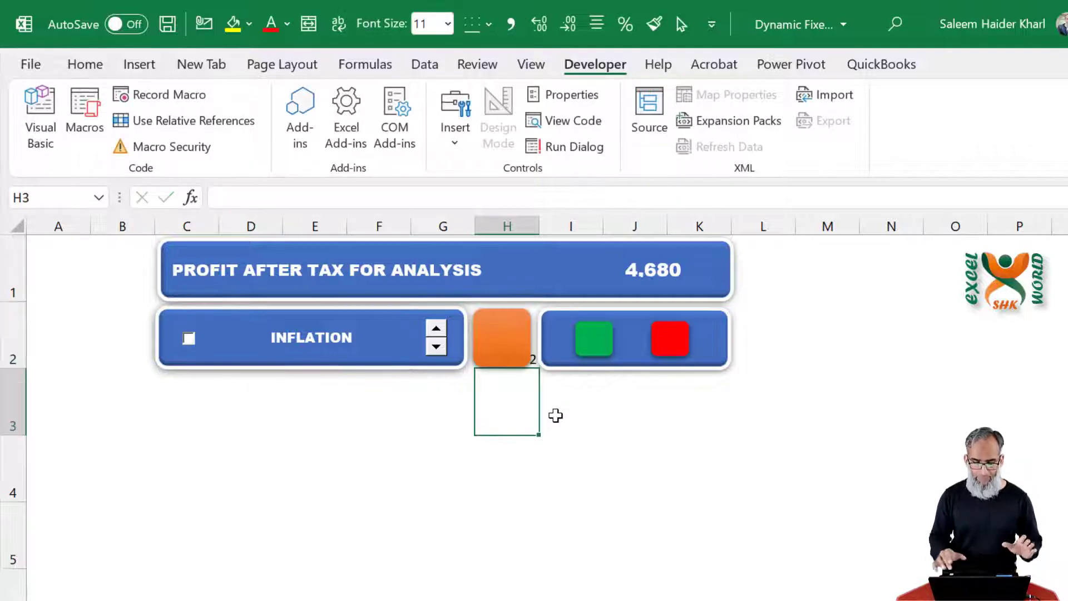
# - Link the orange box's text to cell $H$2
pyautogui.click(515, 343)
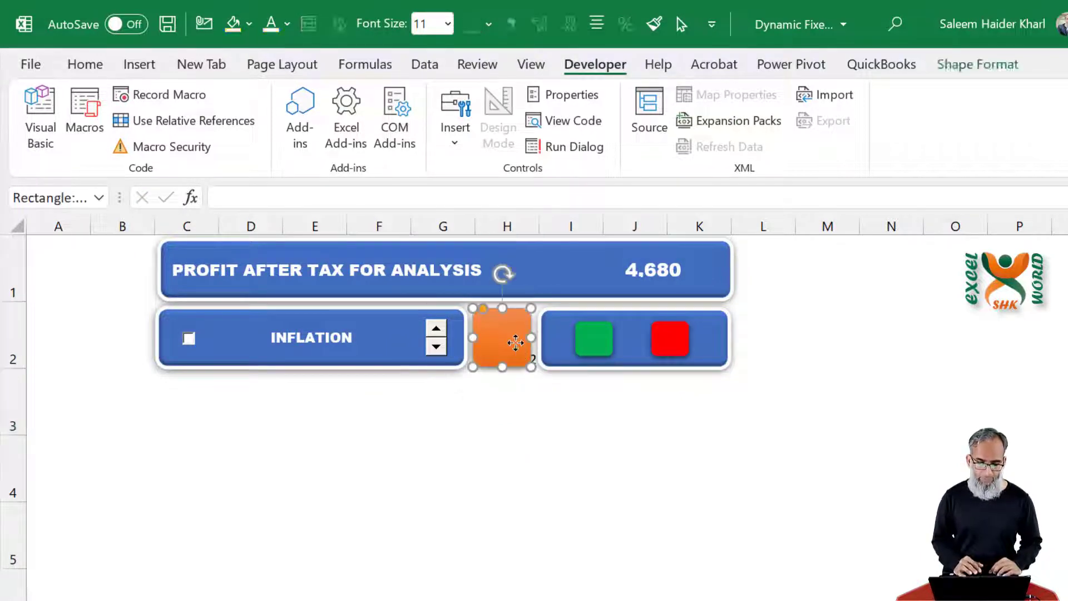
pyautogui.click(360, 201)
pyautogui.write('=')
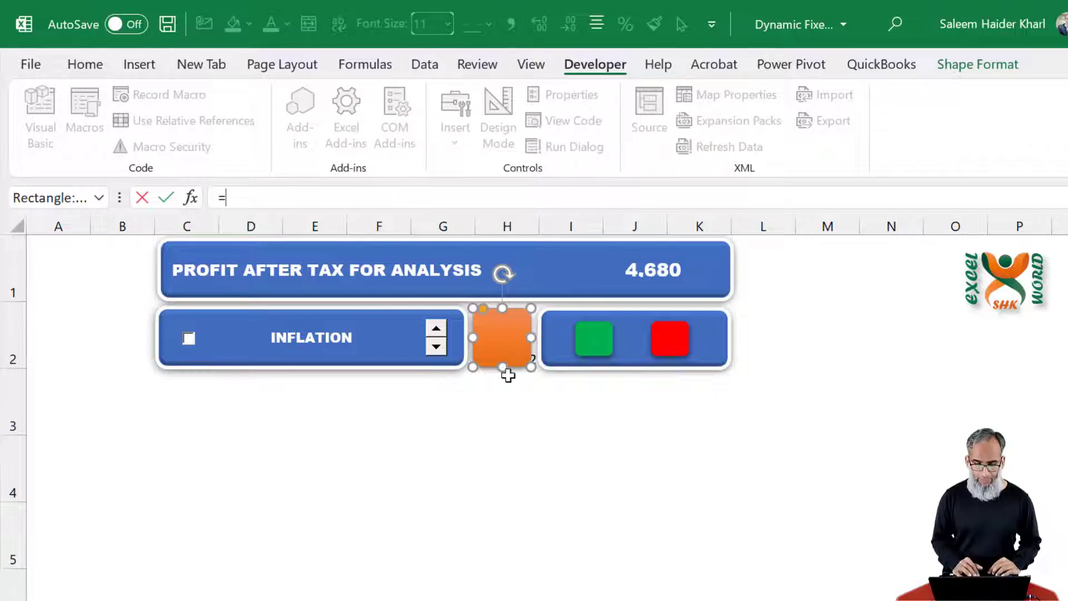
pyautogui.click(511, 393)
pyautogui.press('Up')
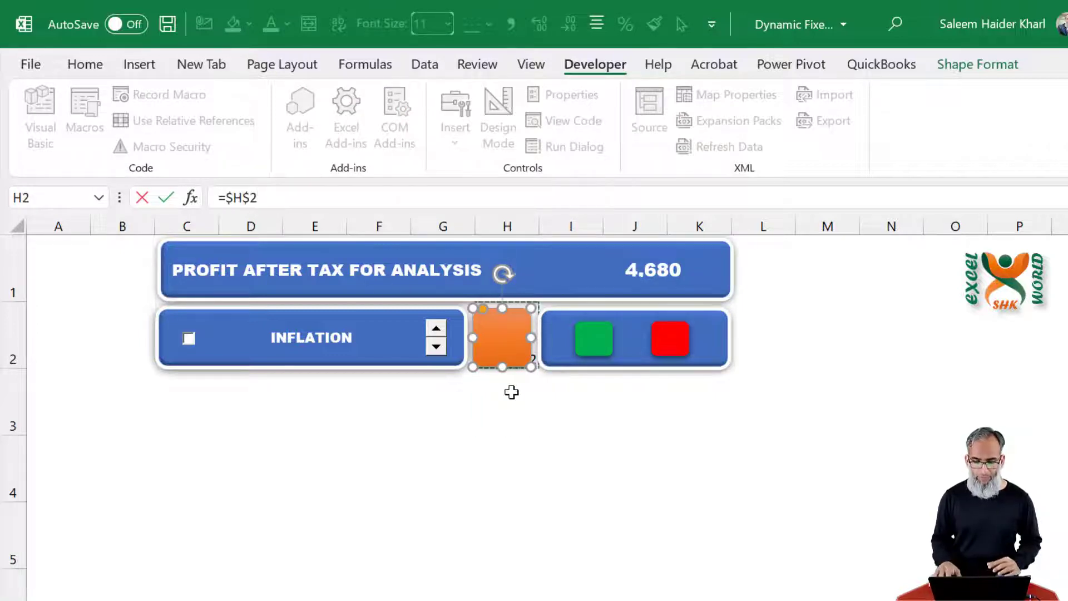
pyautogui.press('Return')
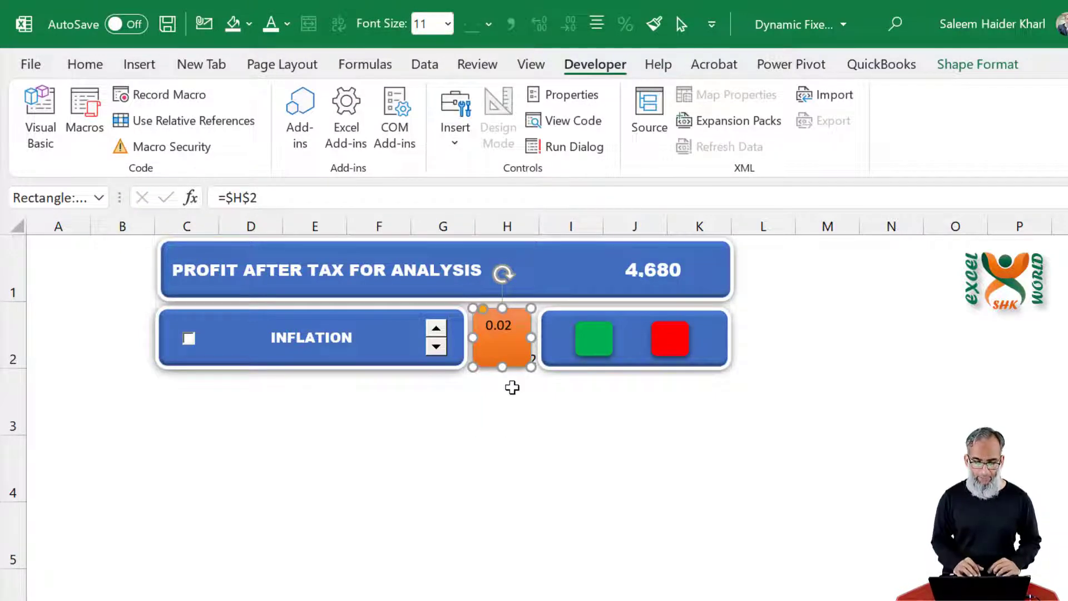
# - Format cell H2 as a percentage
pyautogui.click(519, 384)
pyautogui.press('Up')
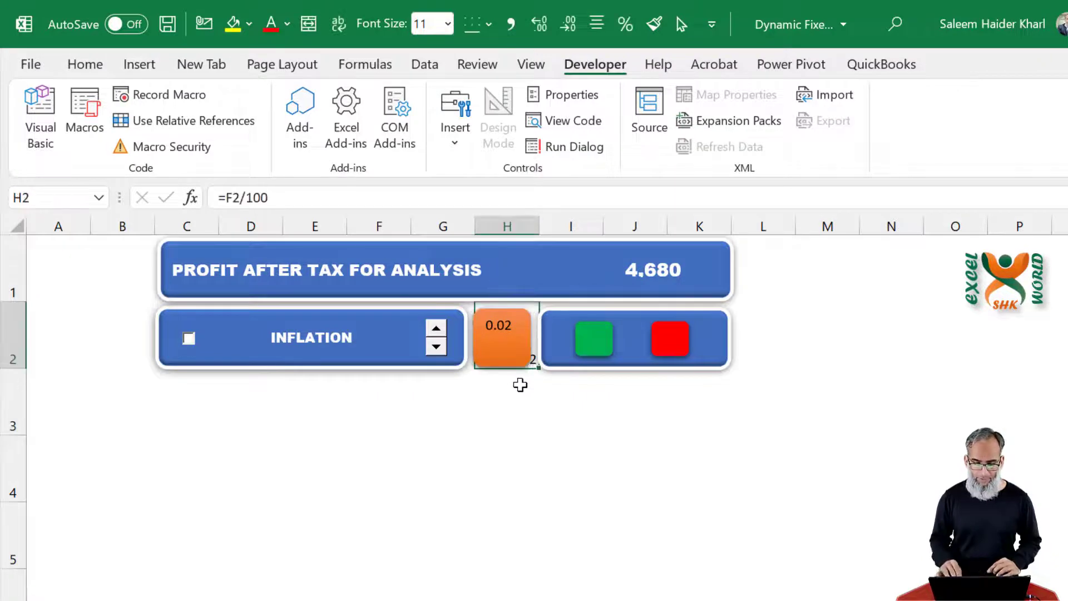
pyautogui.click(626, 23)
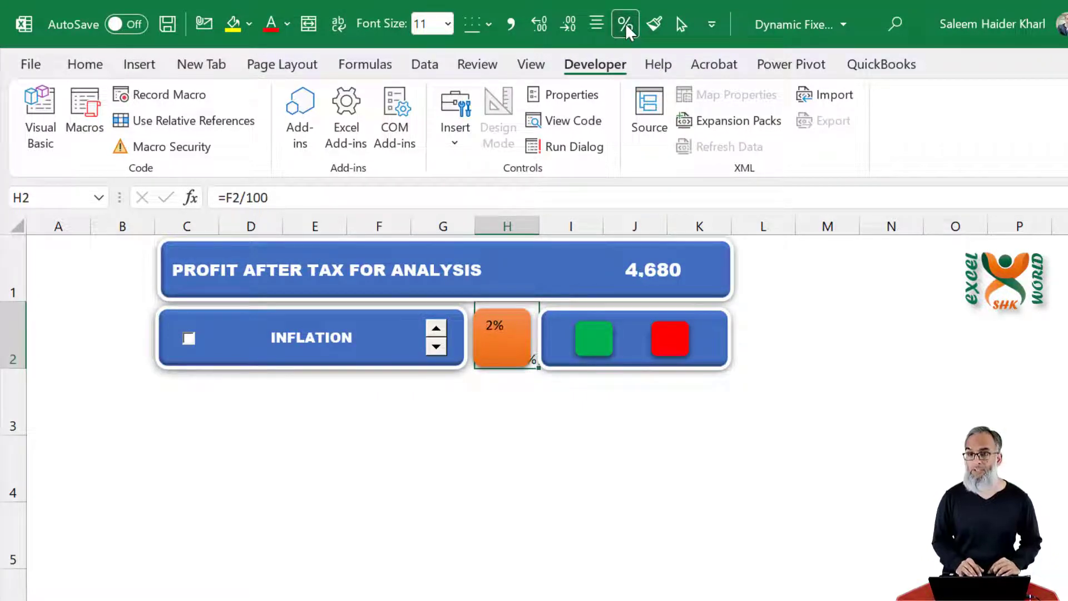
# - Format the orange box's text in white at size 15, centred horizontally and vertically
pyautogui.click(505, 354)
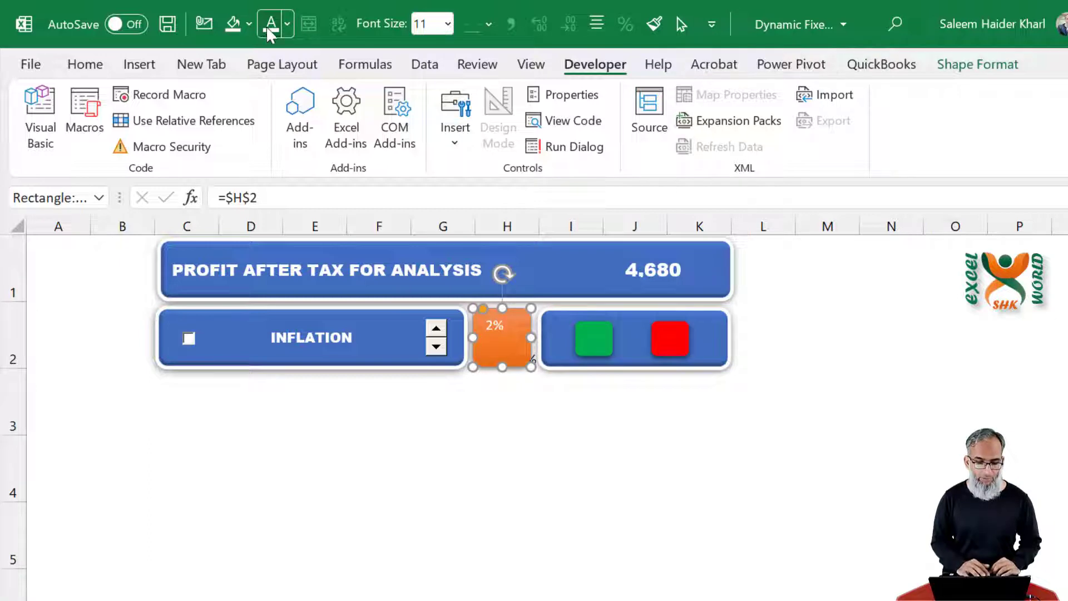
pyautogui.click(595, 23)
pyautogui.click(629, 94)
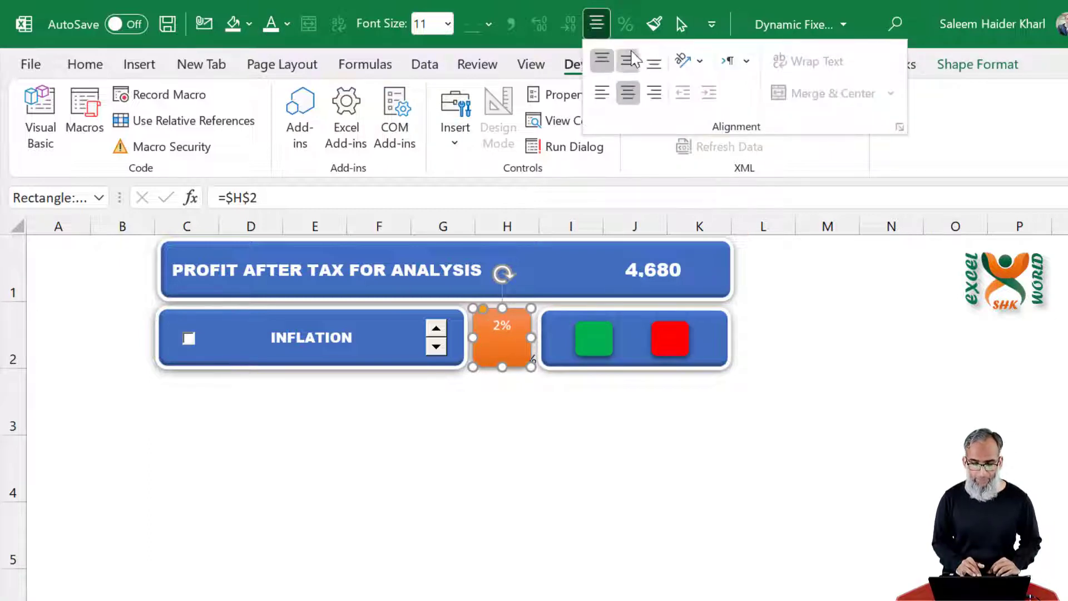
pyautogui.click(629, 60)
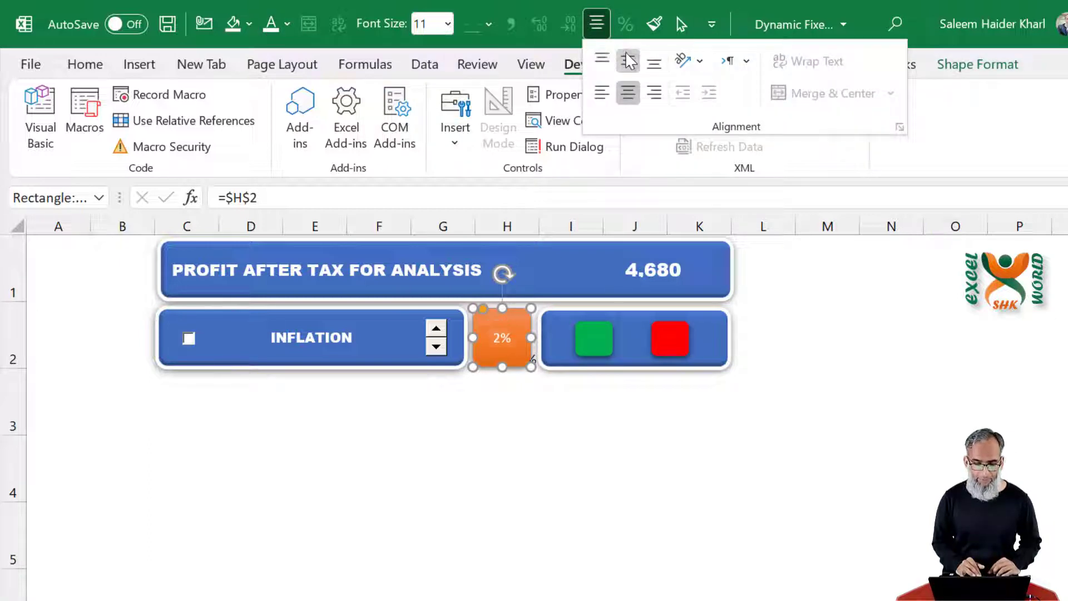
pyautogui.click(438, 22)
pyautogui.write('15')
pyautogui.press('Return')
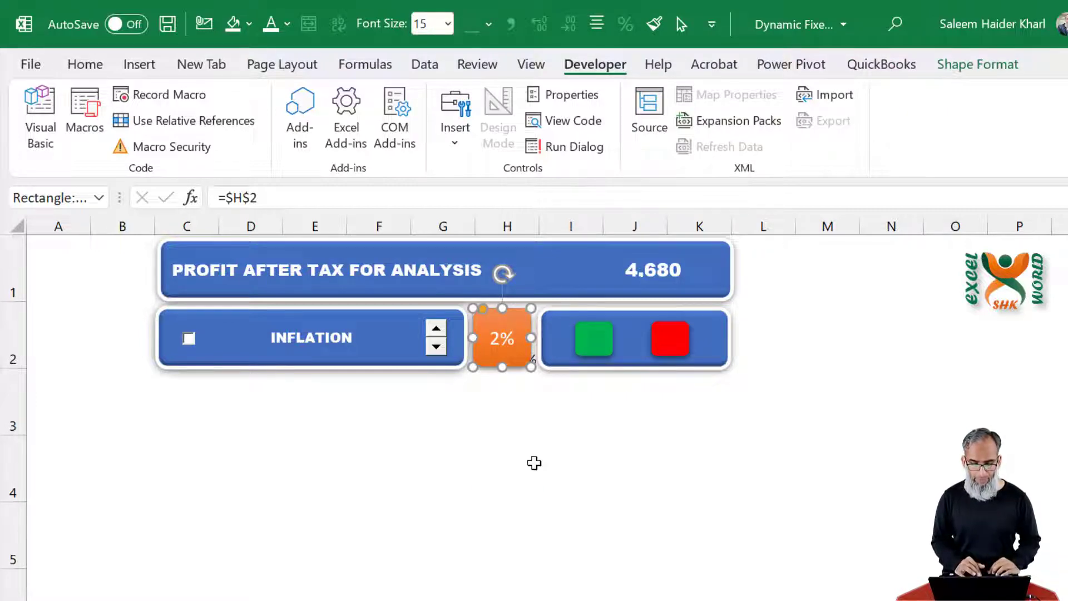
pyautogui.click(534, 462)
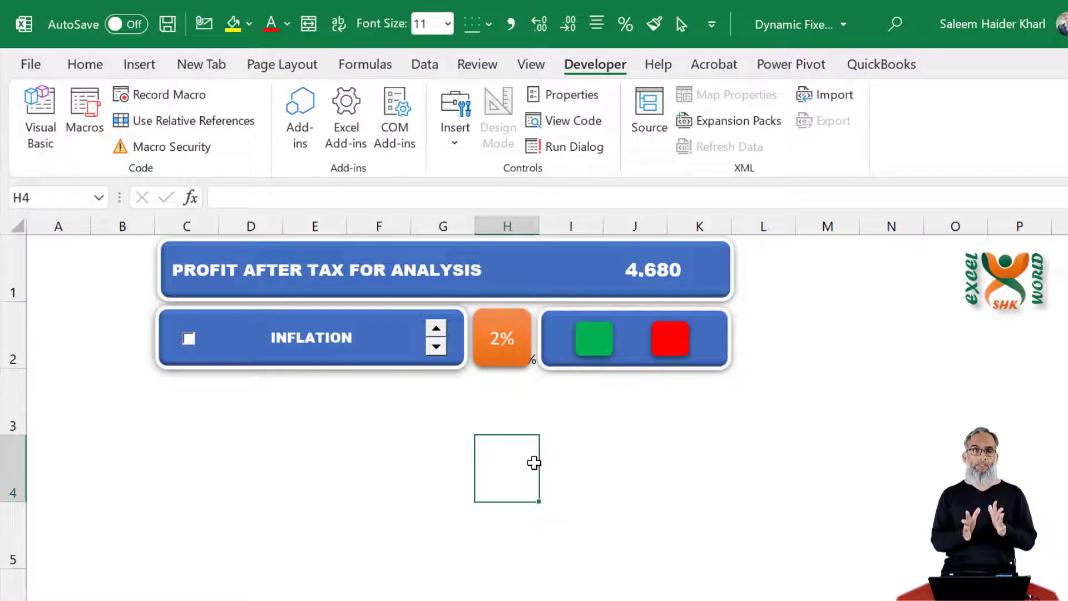
# - Insert a group box form control covering the blue box that holds the green and red squares
pyautogui.press('Up')
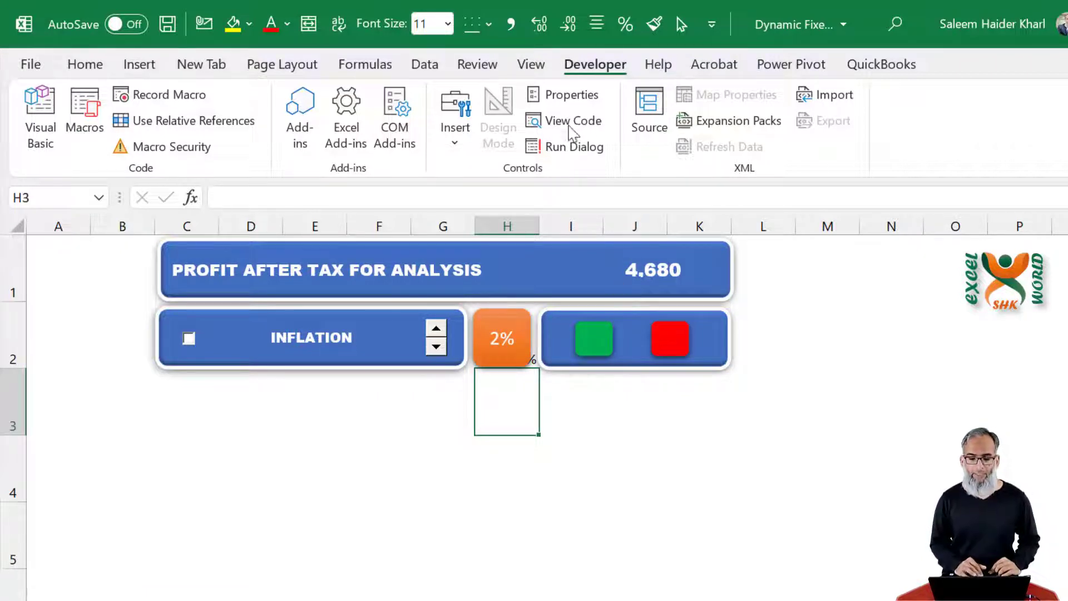
pyautogui.click(455, 125)
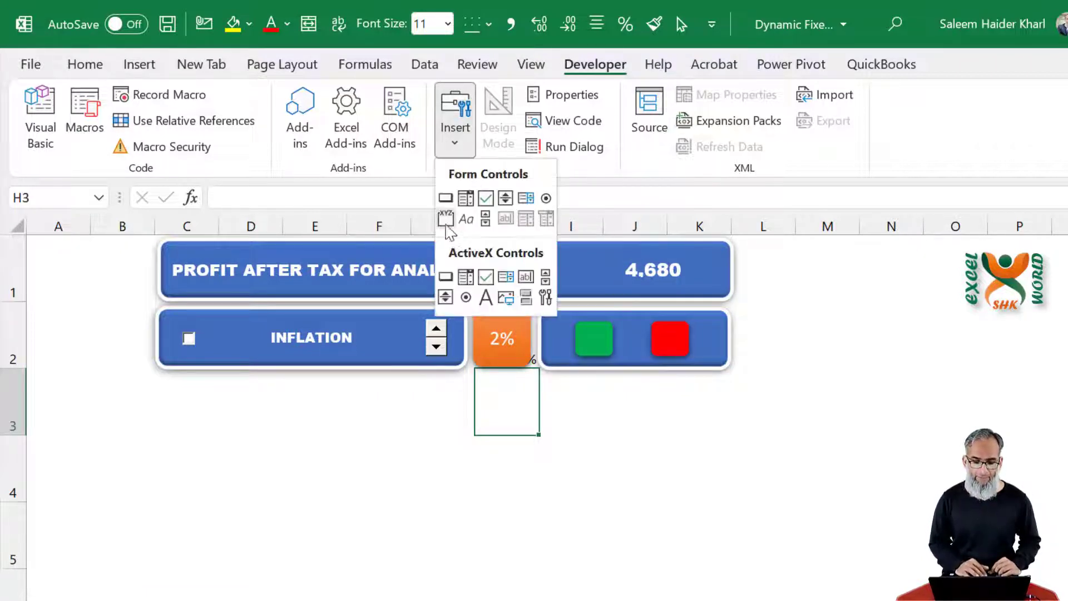
pyautogui.click(445, 218)
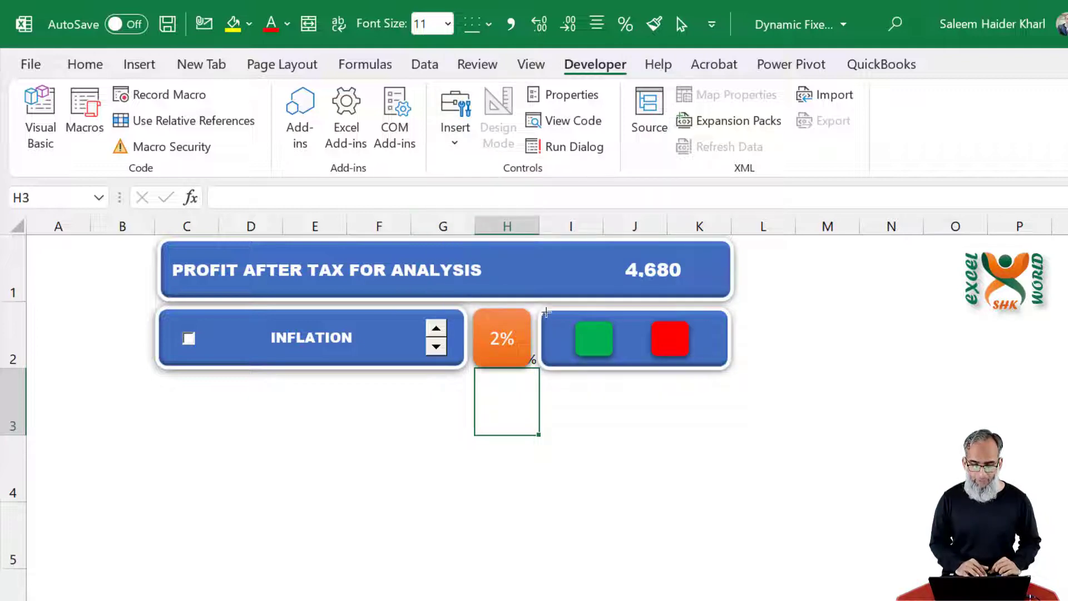
pyautogui.moveTo(545, 310); pyautogui.dragTo(725, 371)
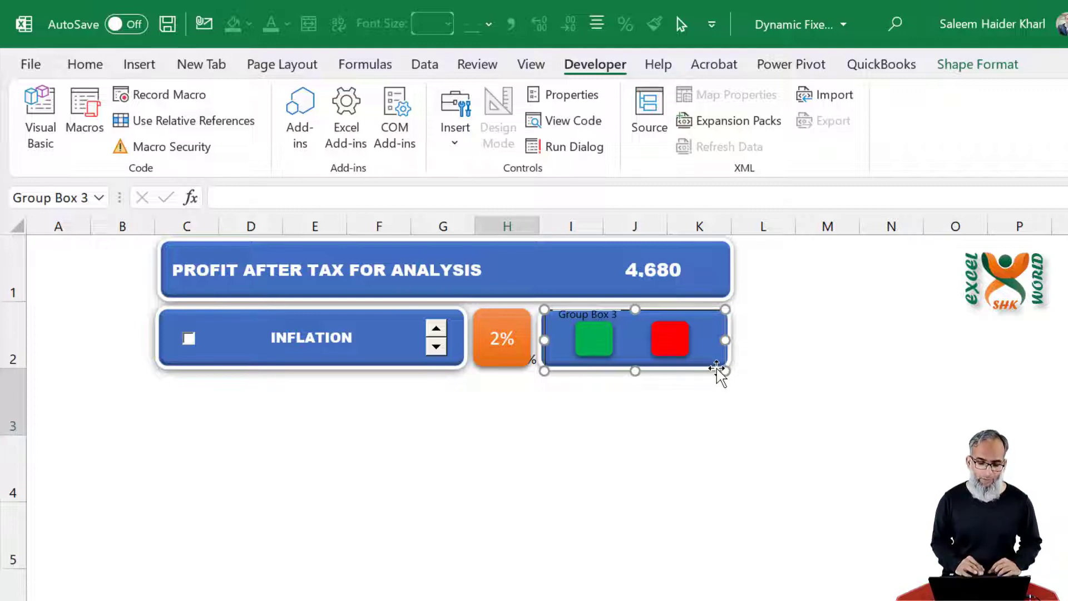
# - Insert a small option button form control on the green square, inside the group box
pyautogui.click(452, 146)
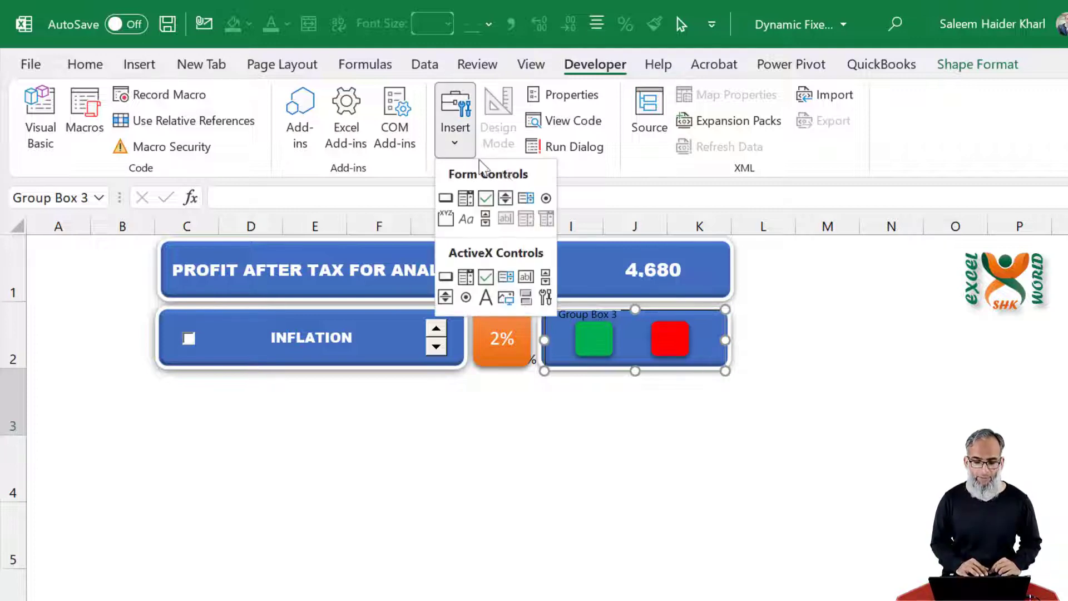
pyautogui.click(542, 200)
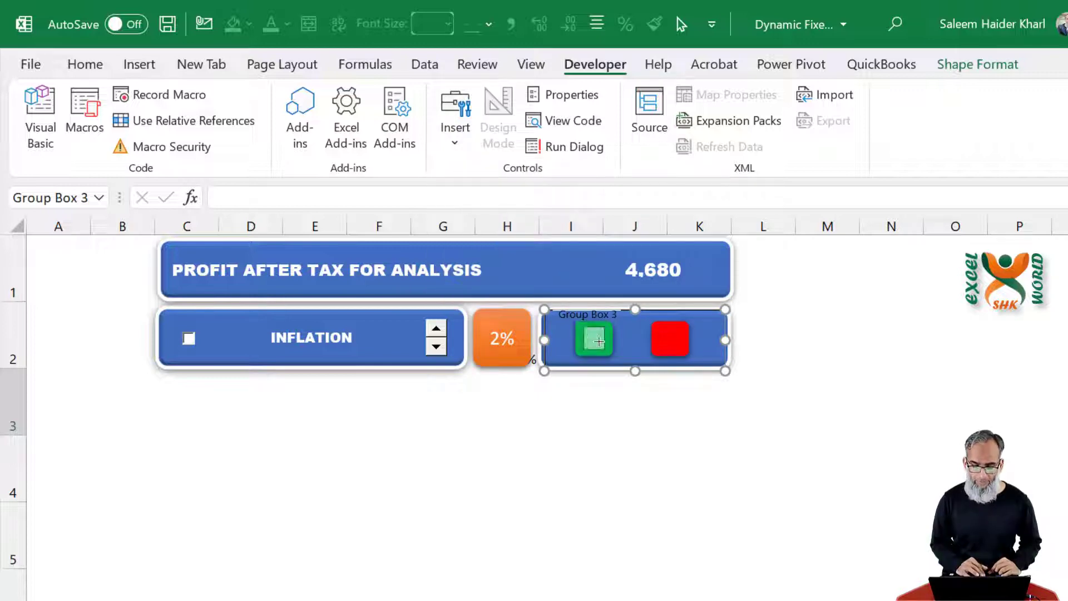
pyautogui.moveTo(582, 326); pyautogui.dragTo(604, 350)
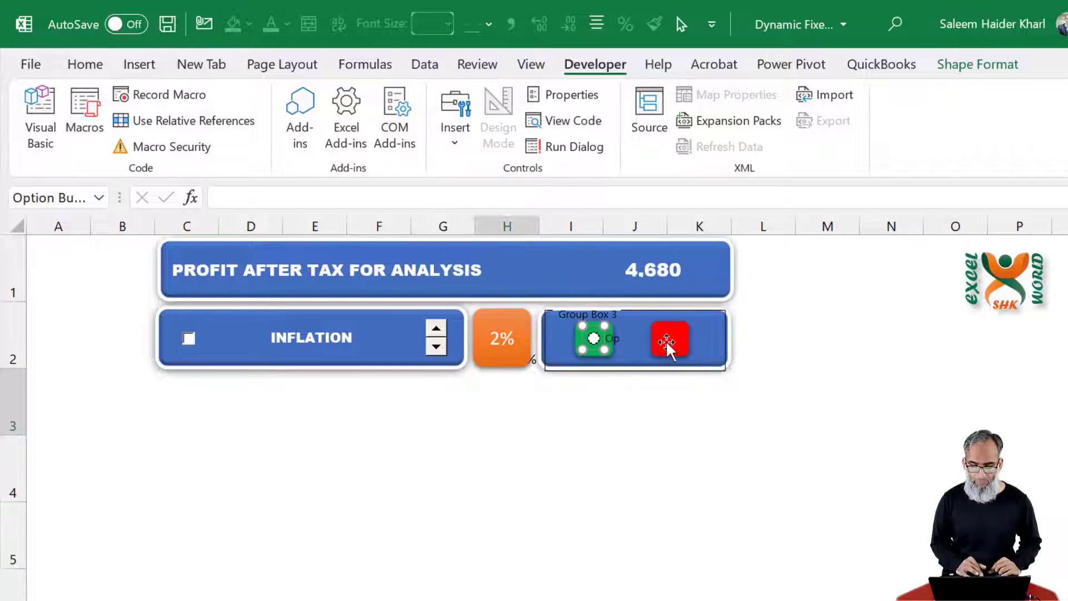
# - Insert an option button form control on the red square inside the group box and nudge it up to centre it
pyautogui.click(455, 133)
pyautogui.click(542, 200)
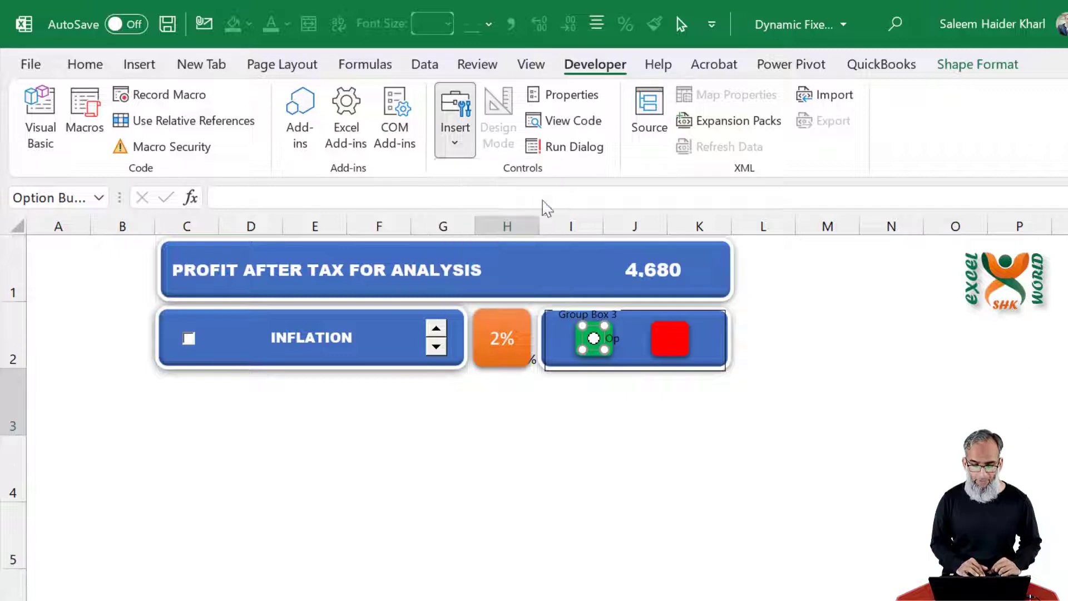
pyautogui.moveTo(656, 330); pyautogui.dragTo(683, 353)
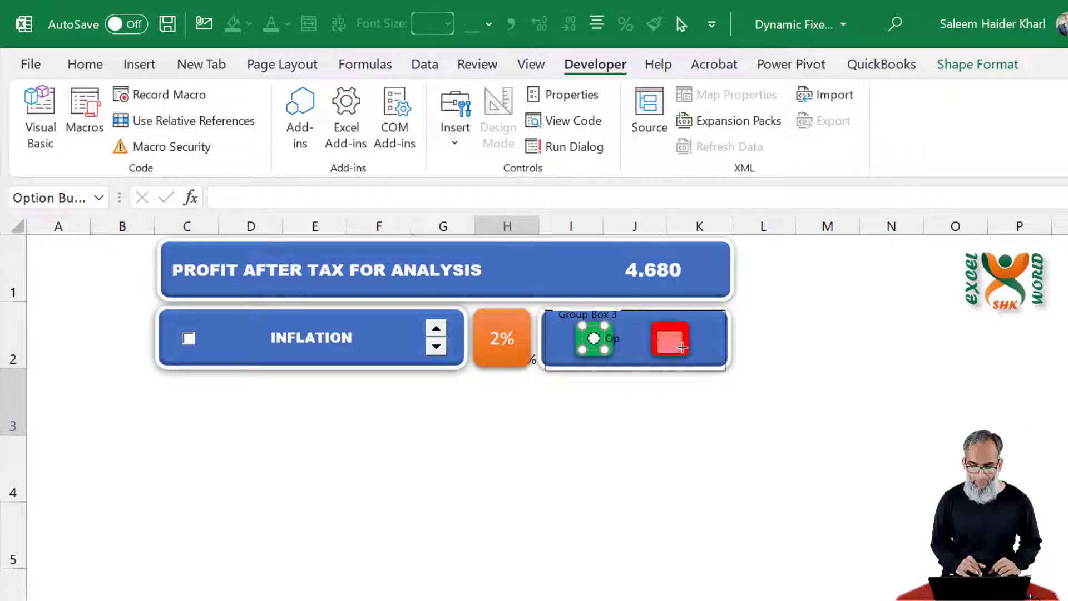
pyautogui.press('Up')
pyautogui.press('Up')
pyautogui.press('Up')
pyautogui.press('Up')
pyautogui.press('Up')
pyautogui.press('Up')
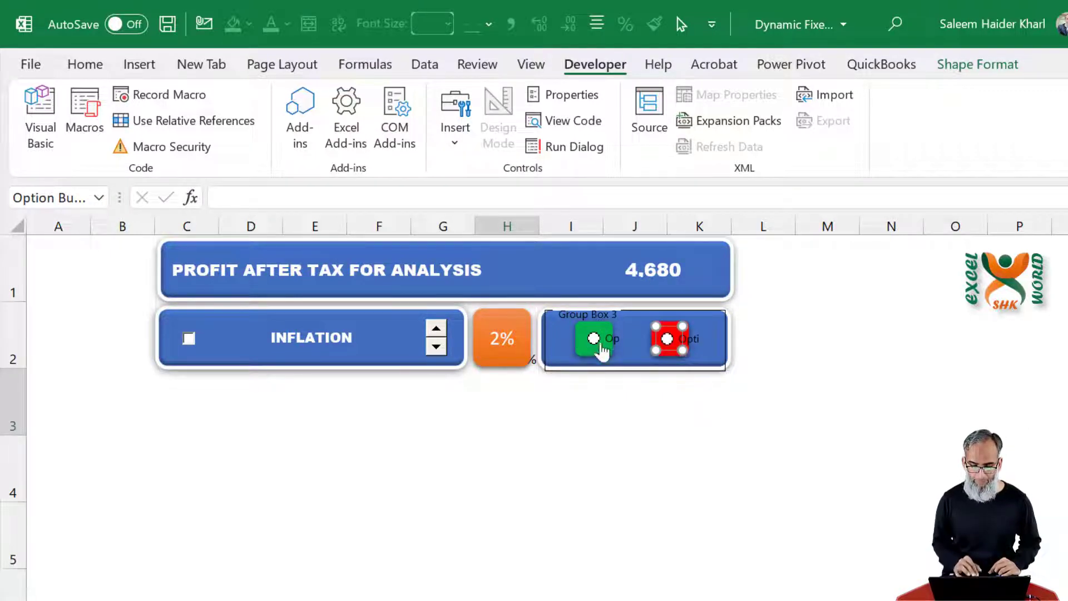
# - Delete the caption text of the option buttons on the green and red squares
pyautogui.rightClick(611, 337)
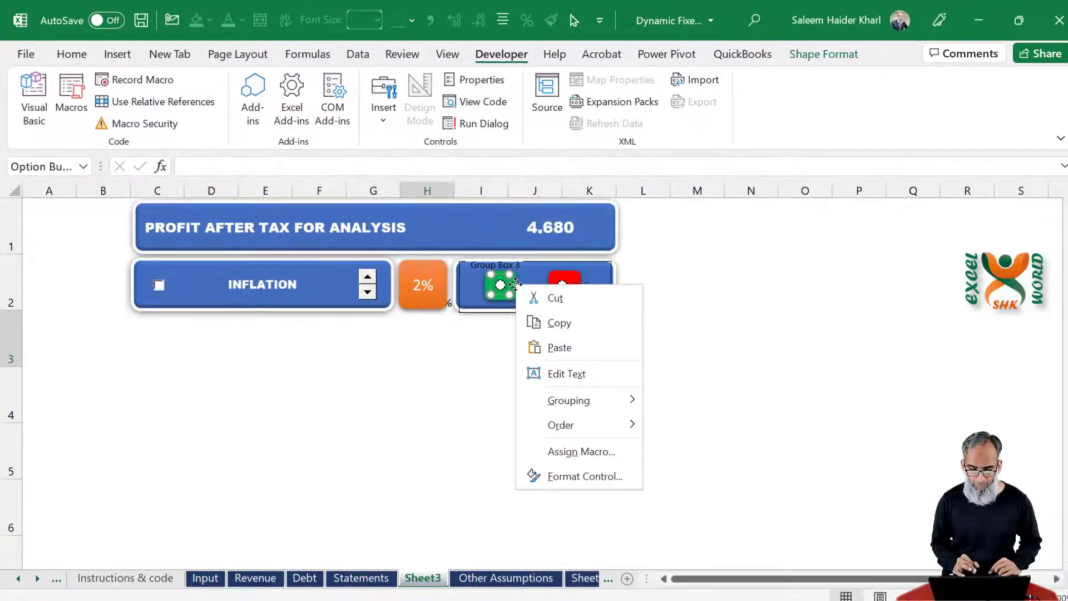
pyautogui.press('x')
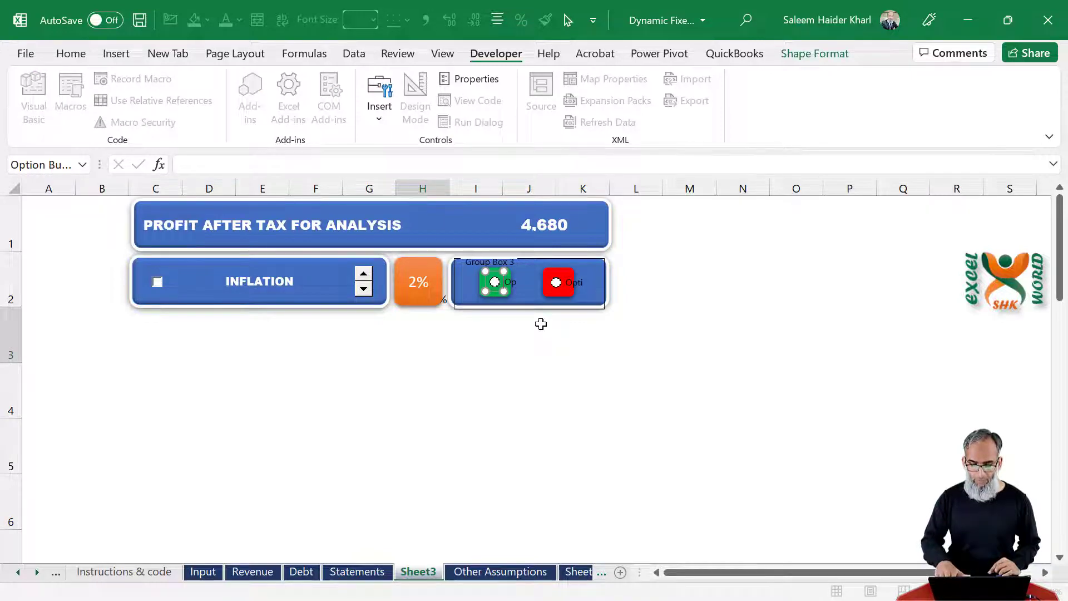
pyautogui.rightClick(573, 281)
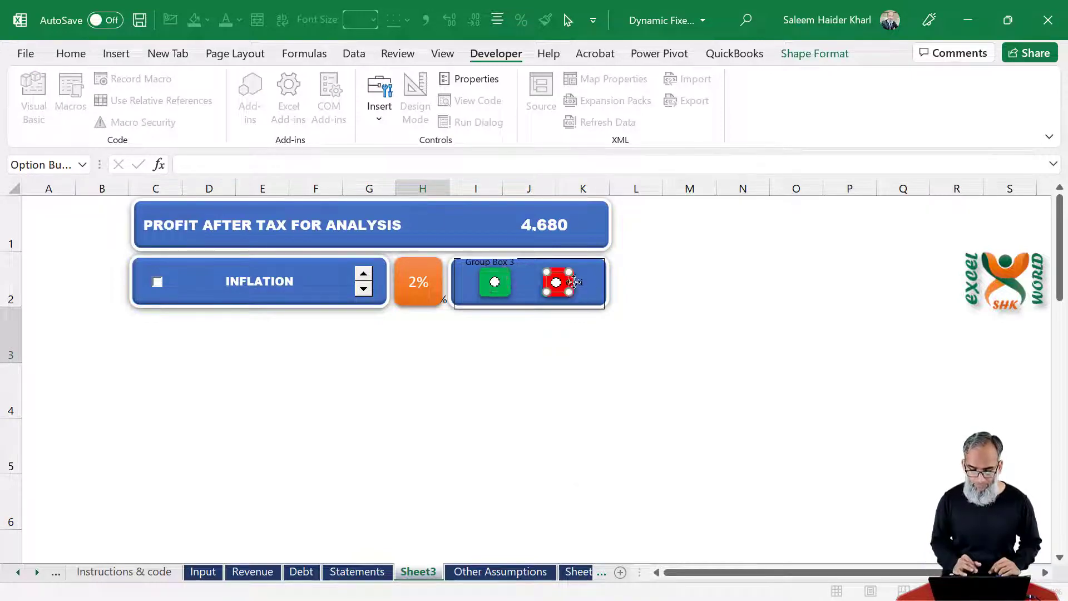
pyautogui.press('Escape')
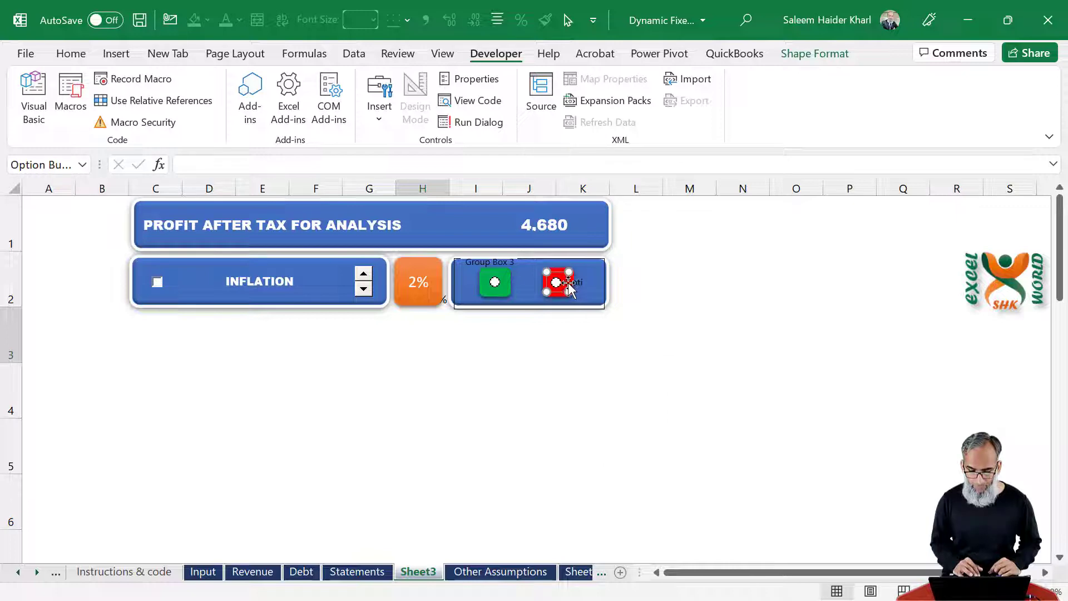
pyautogui.click(573, 283)
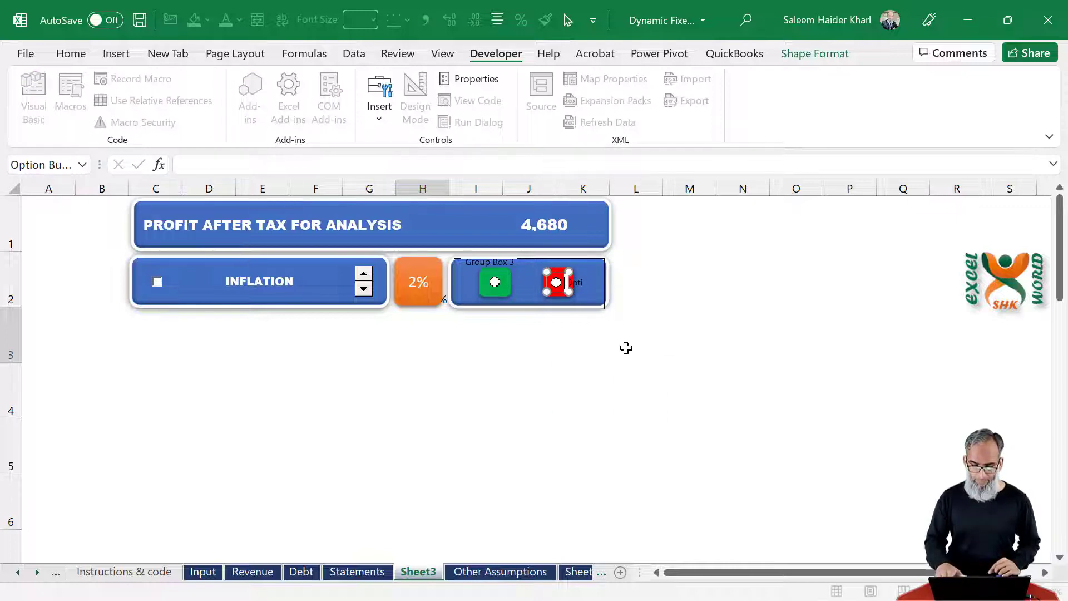
pyautogui.click(582, 390)
# - Shorten the group box to fit the height of the blue box and send it to the back
pyautogui.click(605, 292)
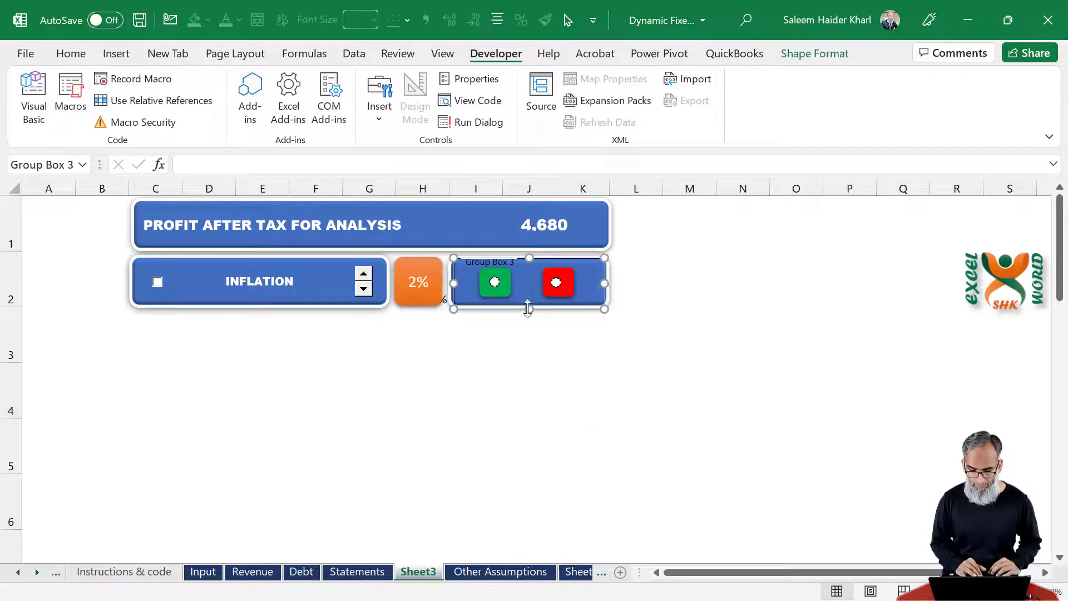
pyautogui.moveTo(530, 307); pyautogui.dragTo(529, 307)
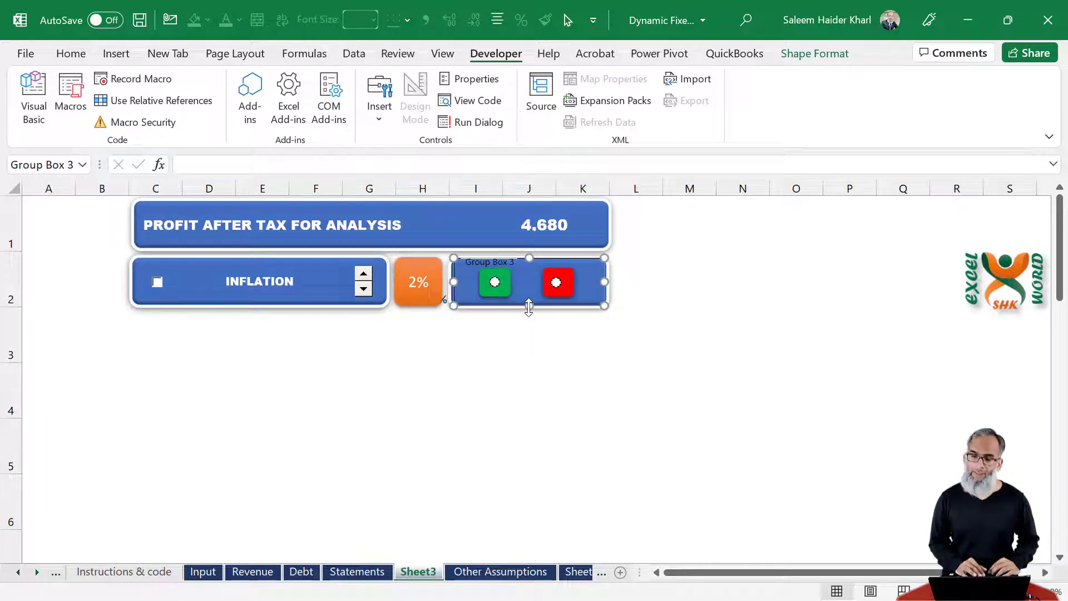
pyautogui.rightClick(546, 305)
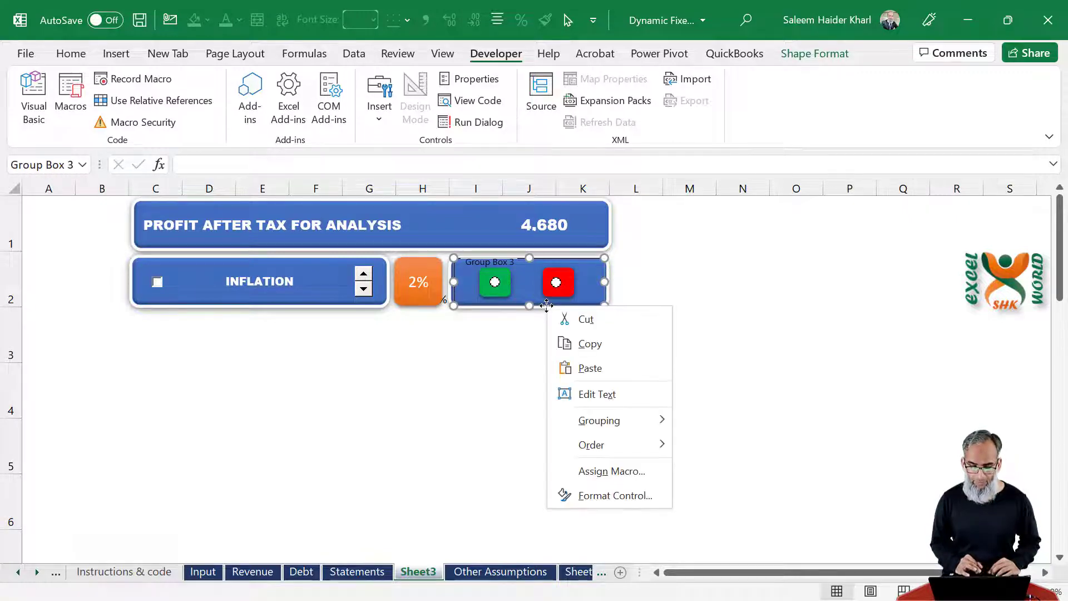
pyautogui.moveTo(640, 444)
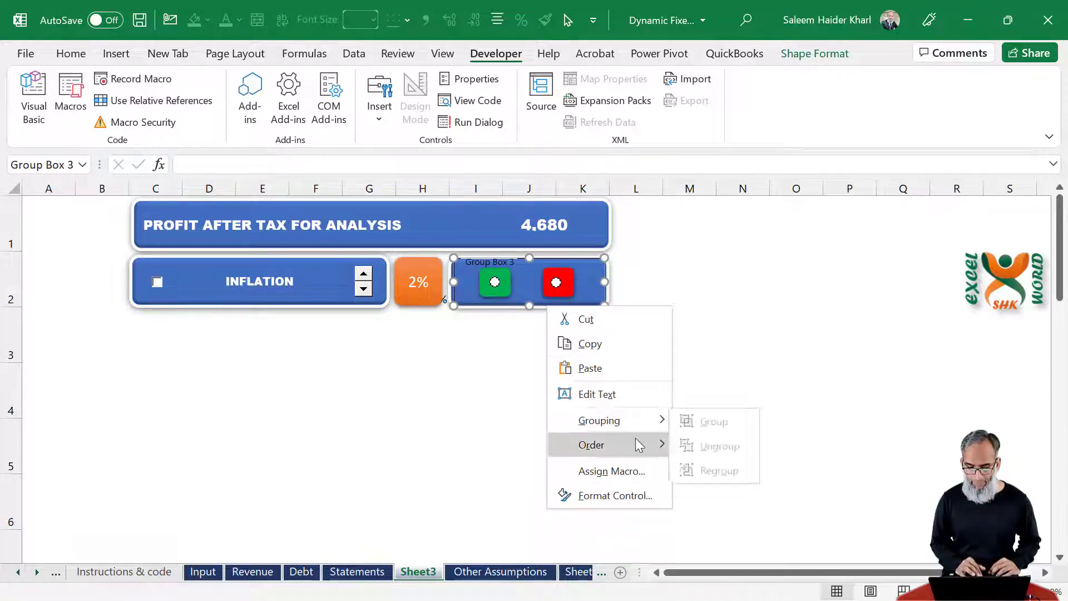
pyautogui.click(712, 470)
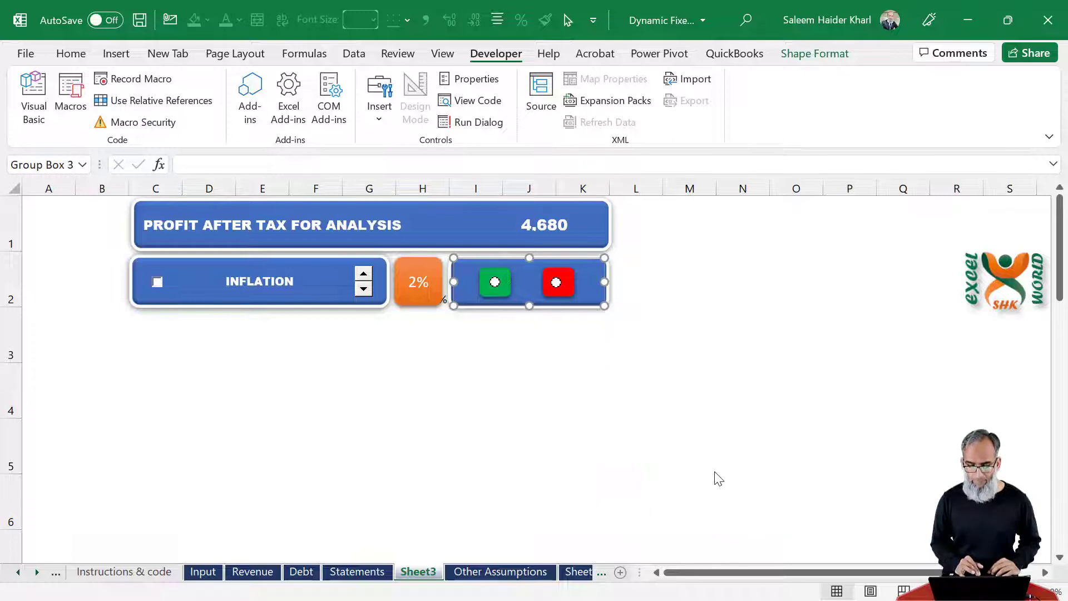
pyautogui.click(589, 367)
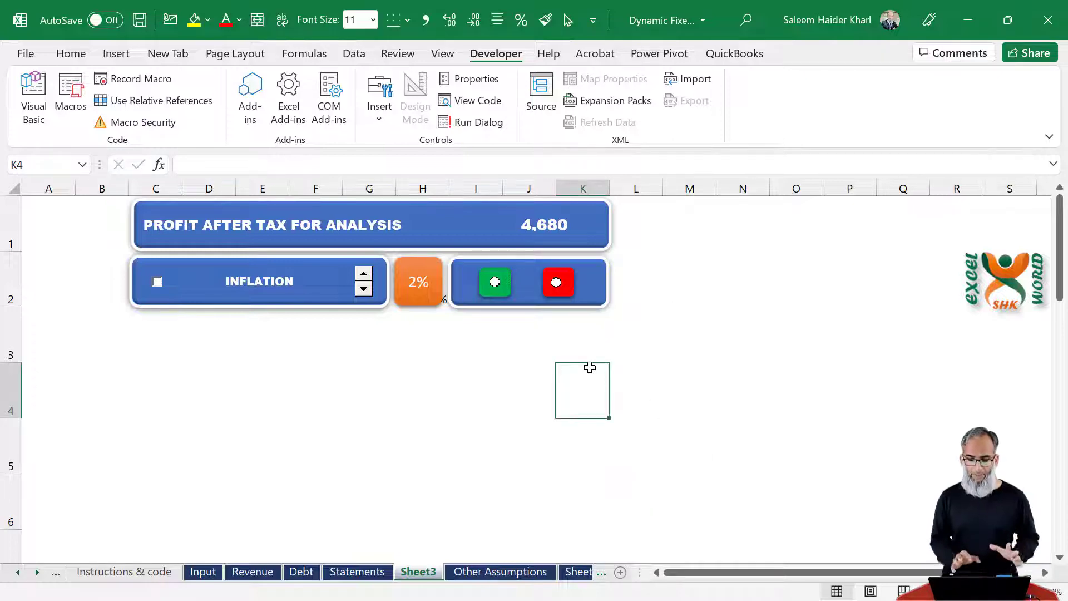
# - Link the option button on the green square to cell $I$2
pyautogui.click(497, 316)
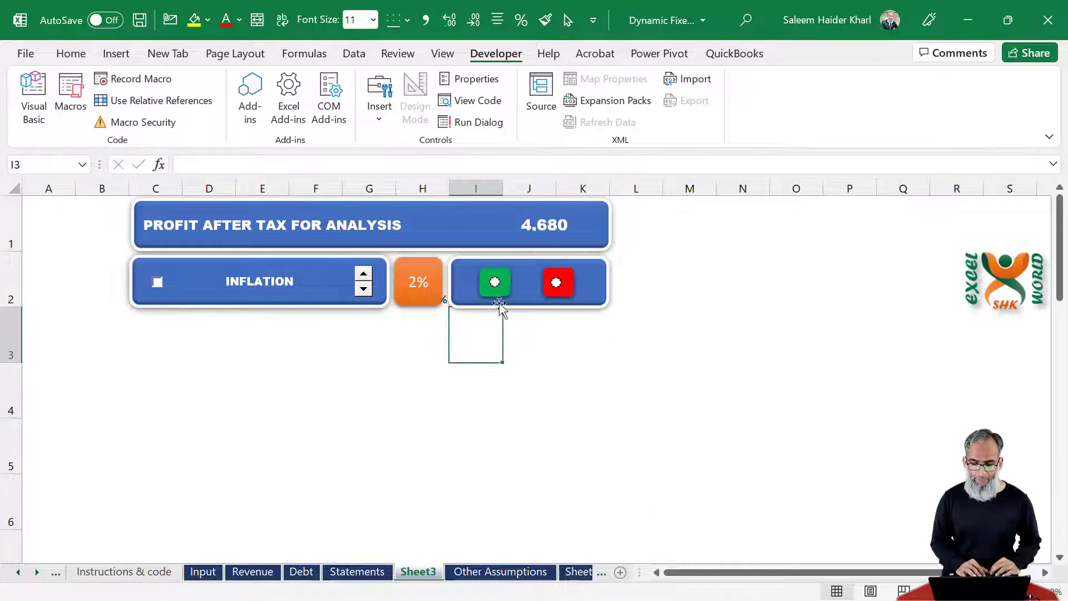
pyautogui.rightClick(498, 282)
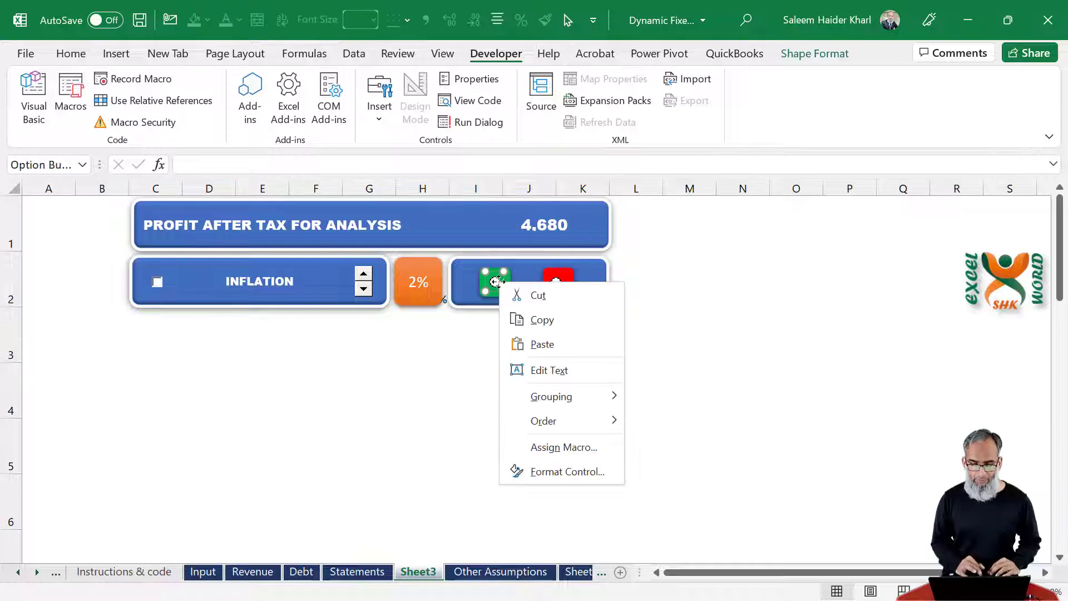
pyautogui.click(582, 472)
pyautogui.click(508, 318)
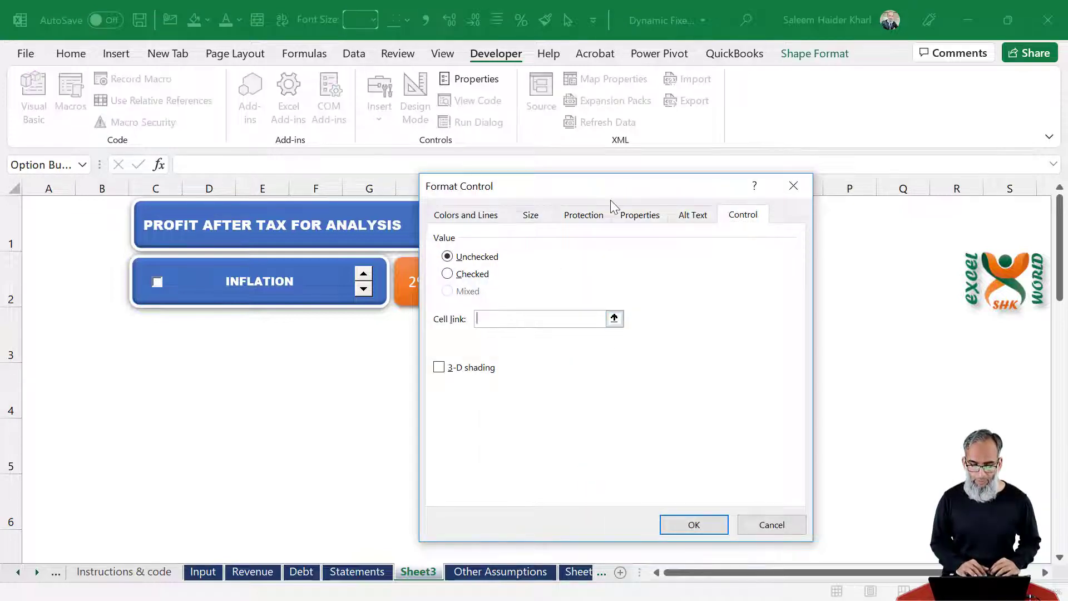
pyautogui.moveTo(627, 189); pyautogui.dragTo(836, 167)
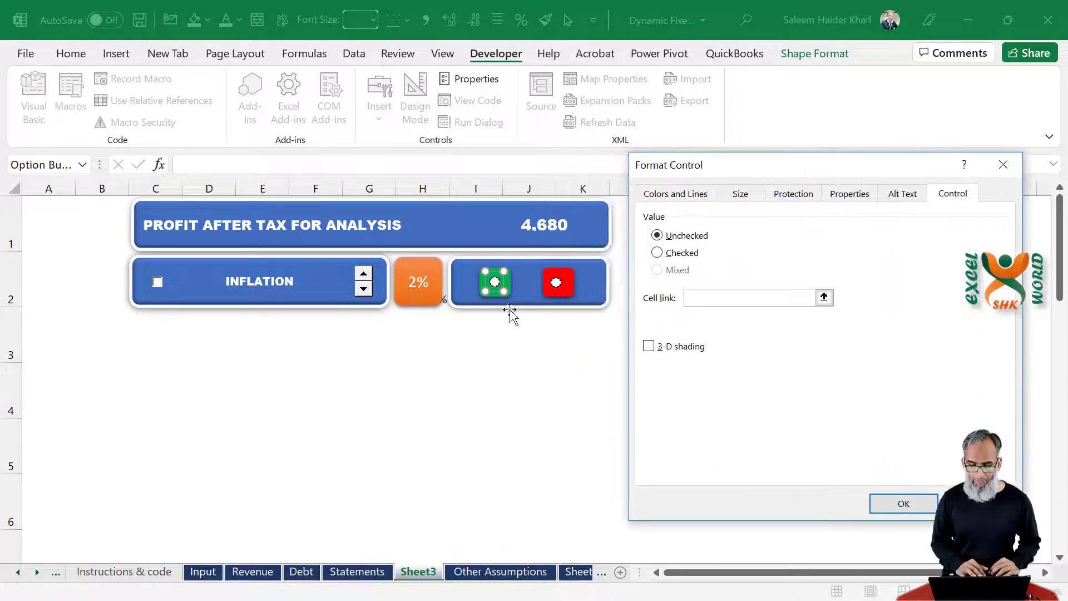
pyautogui.click(487, 321)
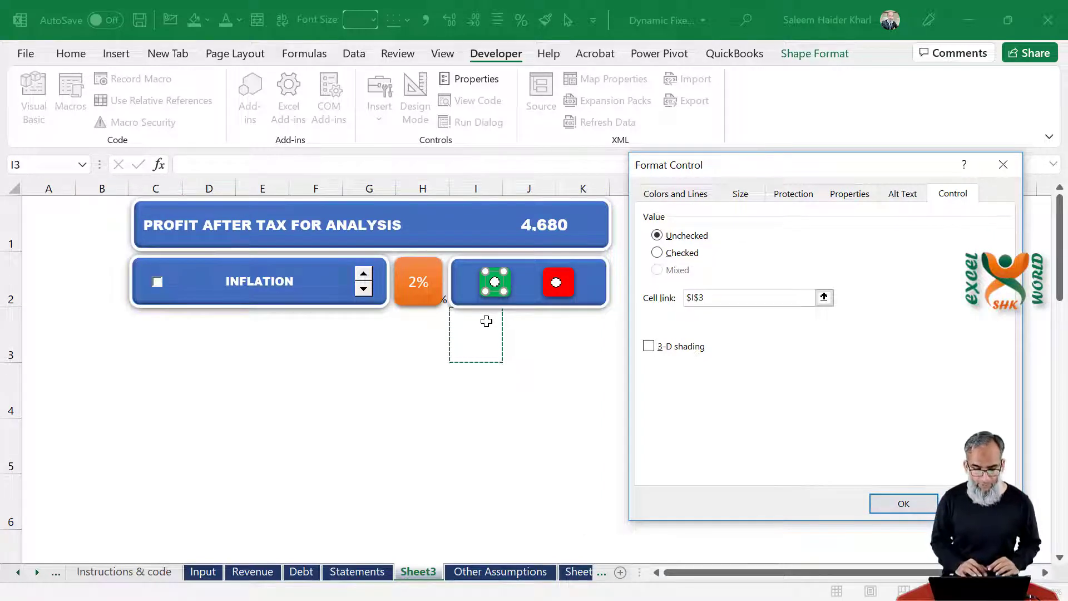
pyautogui.click(733, 299)
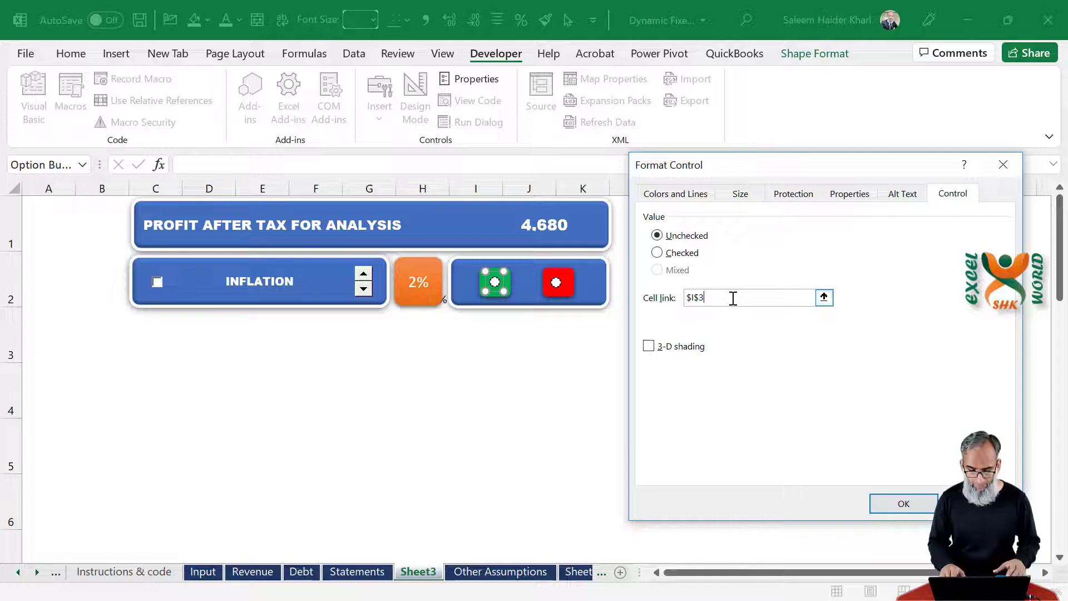
pyautogui.click(901, 504)
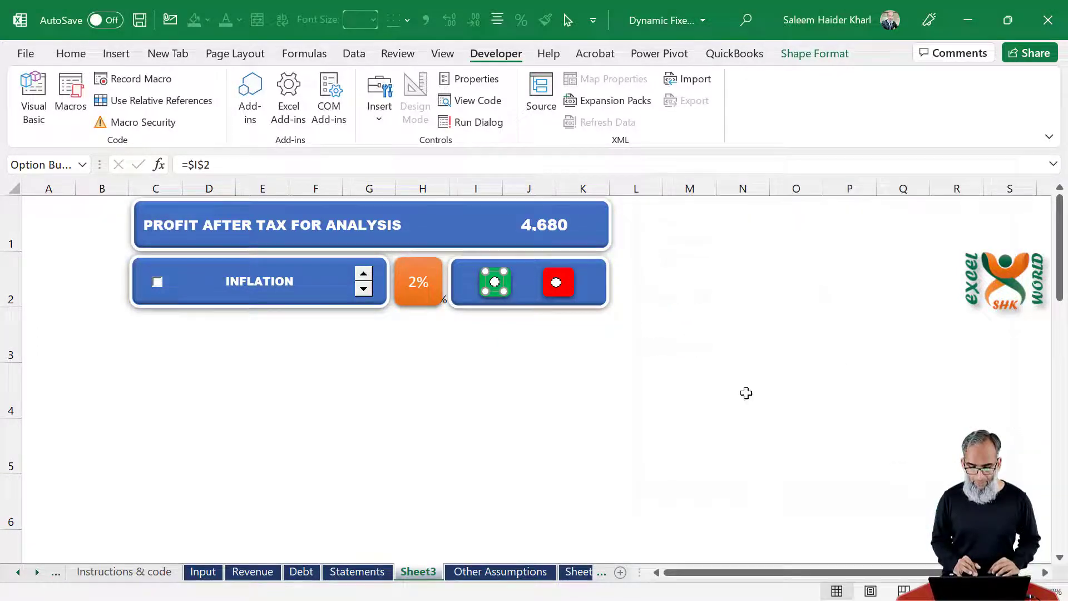
# - Check the cell link in the control settings of the option button on the red square
pyautogui.rightClick(561, 287)
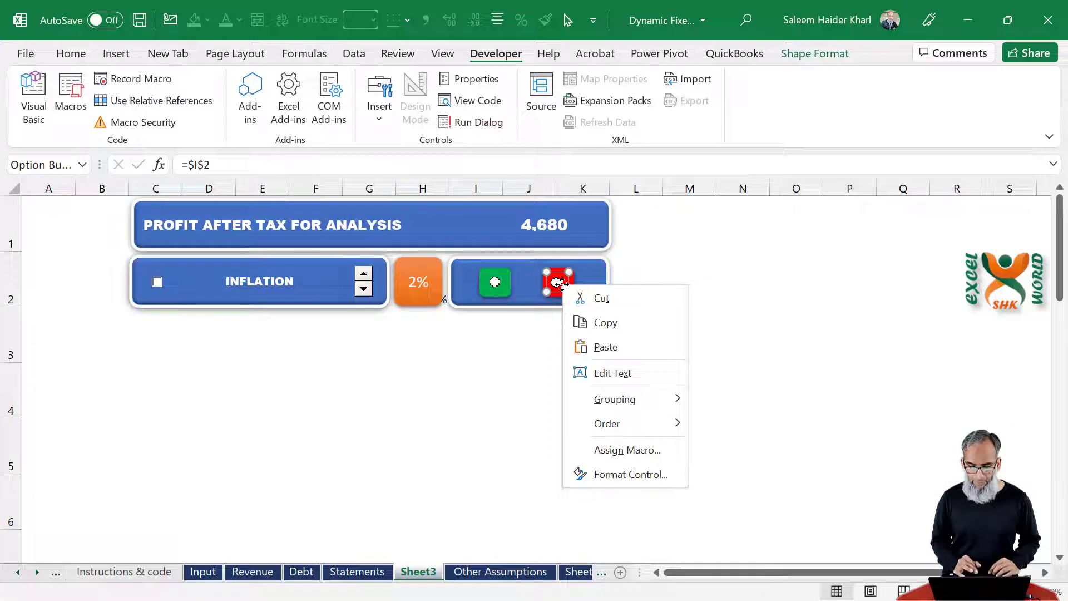
pyautogui.click(615, 474)
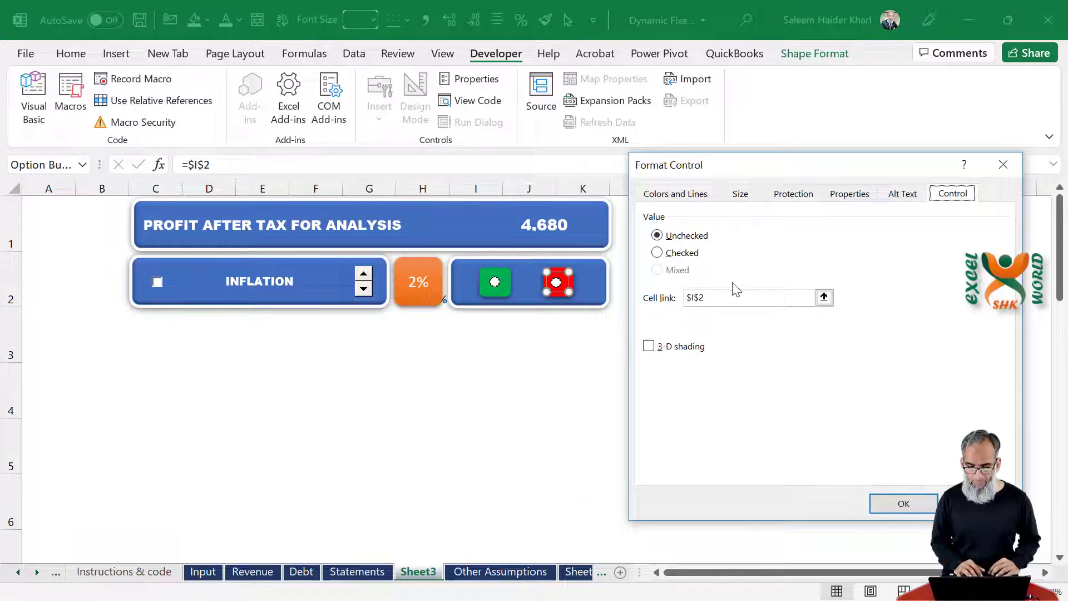
pyautogui.click(903, 507)
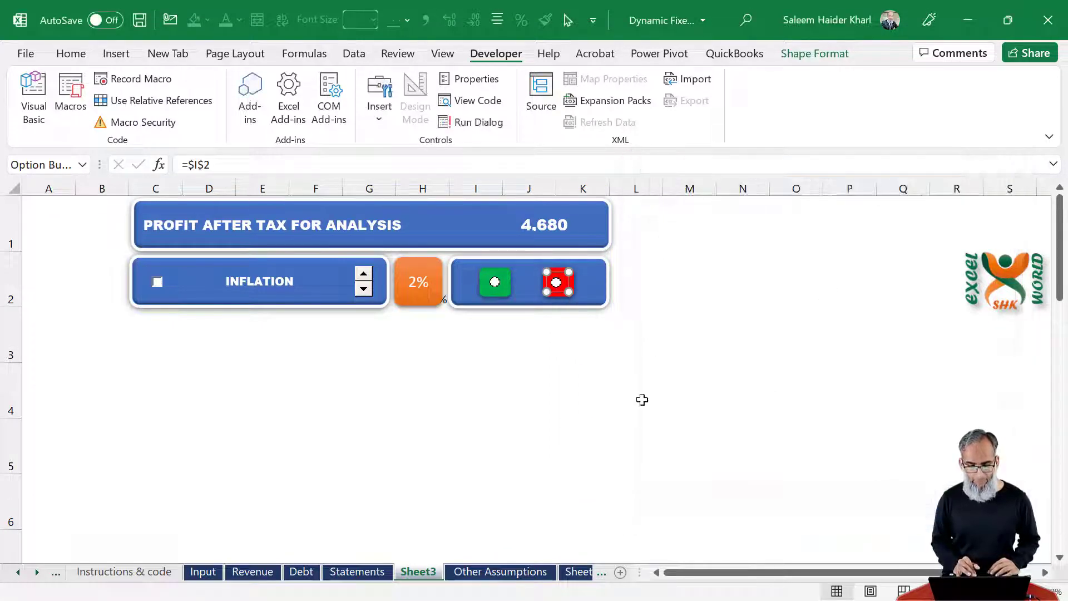
# - Select cell I2 and turn on the green square's option button to test the link
pyautogui.click(540, 384)
pyautogui.click(503, 321)
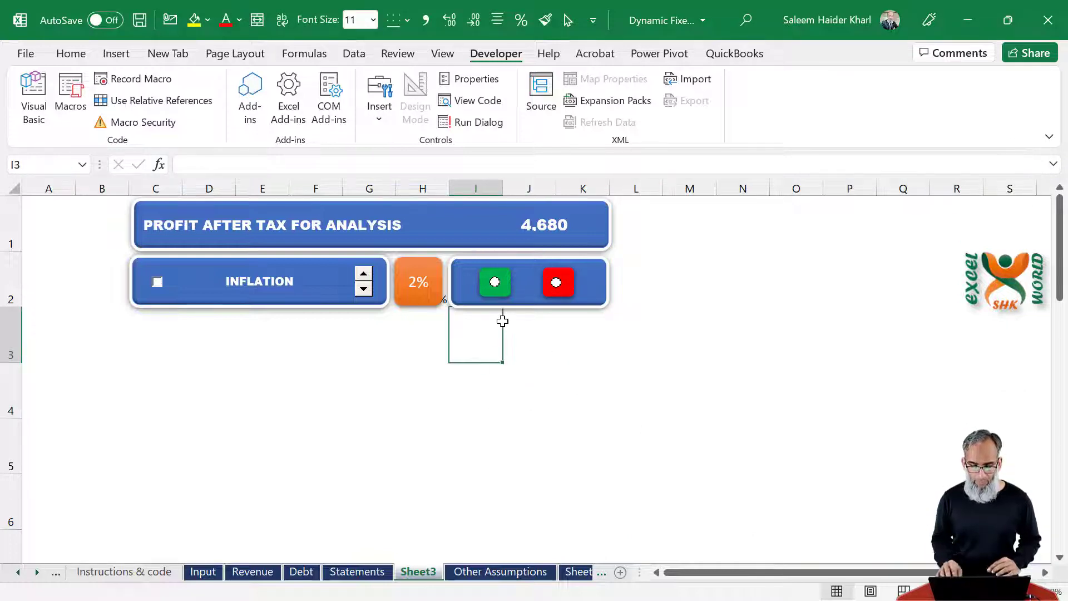
pyautogui.press('Up')
pyautogui.click(494, 282)
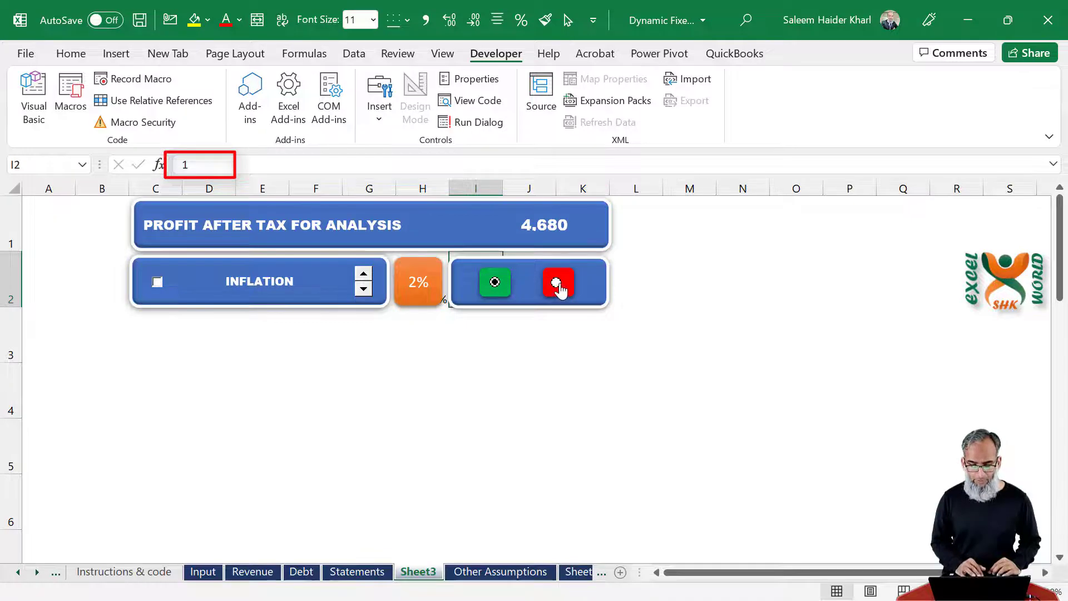
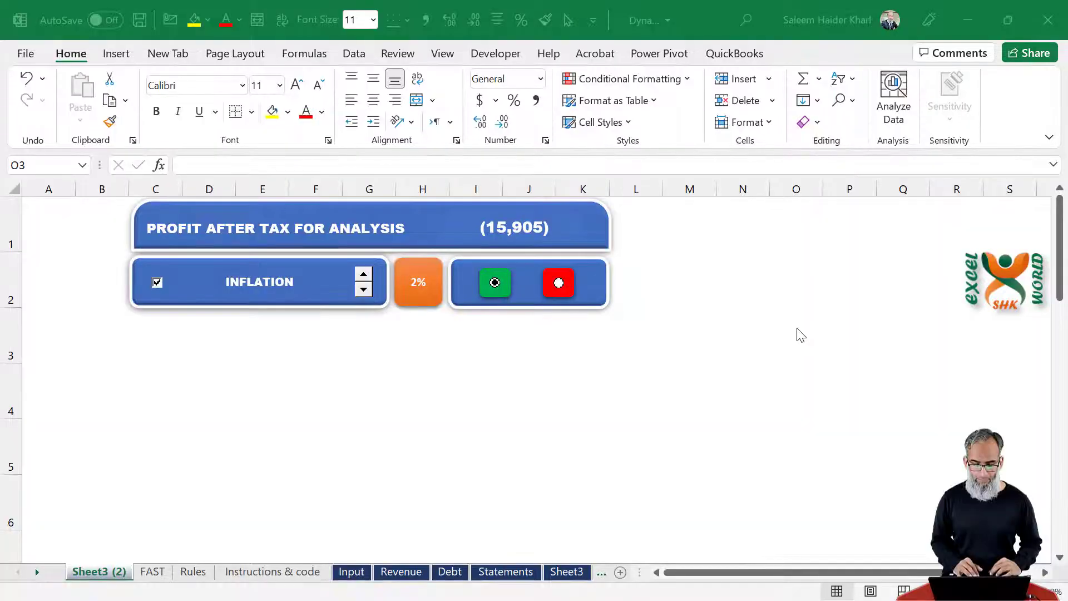
# - Select all shapes and controls of the INFLATION row together and move them down to row 3, uncovering the cells in row 2
pyautogui.click(799, 333)
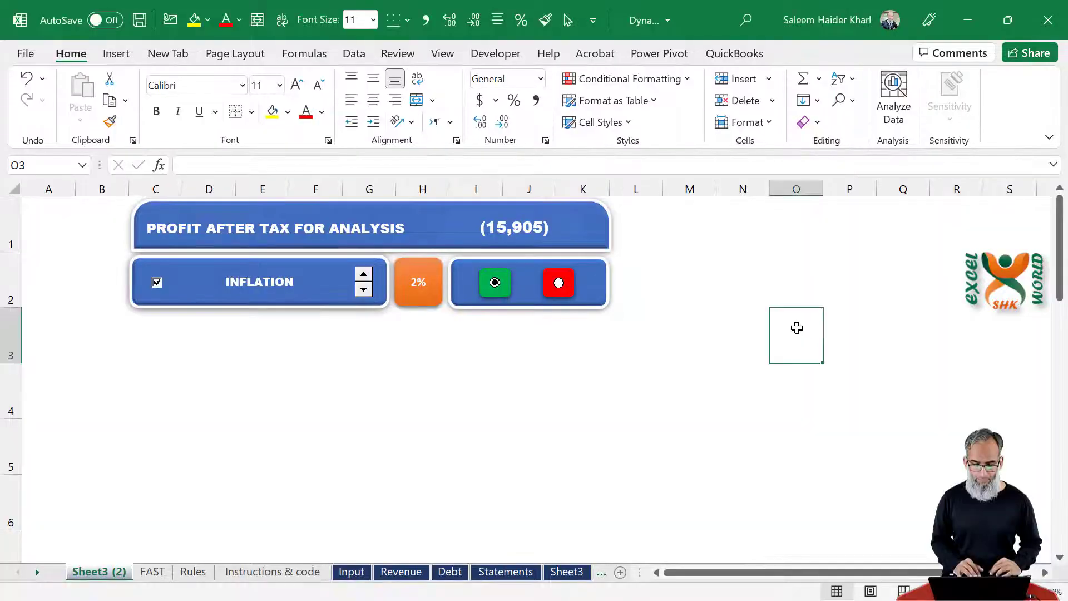
pyautogui.click(568, 20)
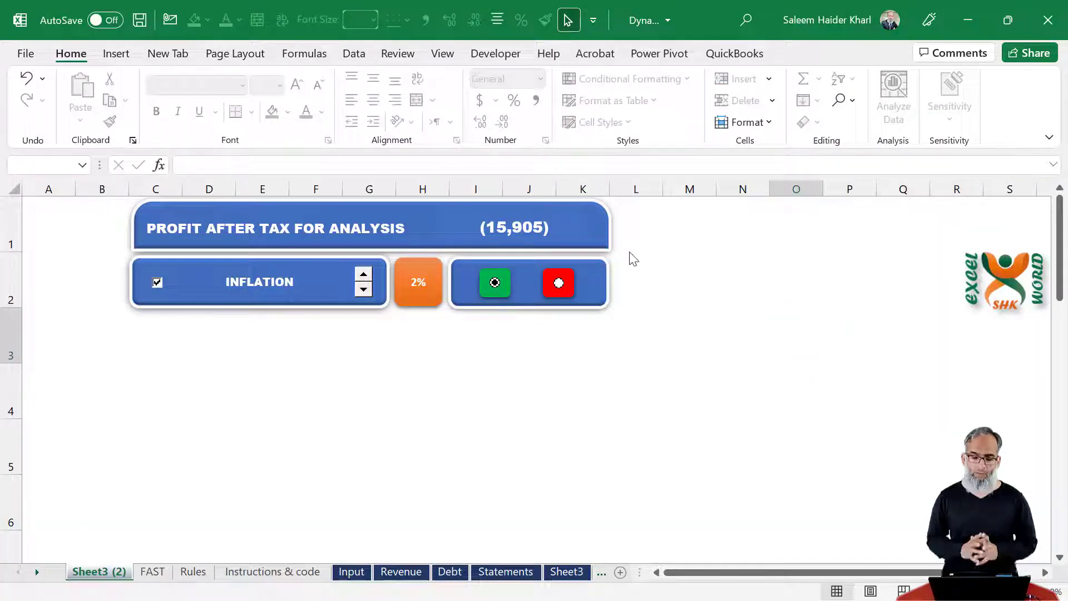
pyautogui.moveTo(627, 251); pyautogui.dragTo(96, 332)
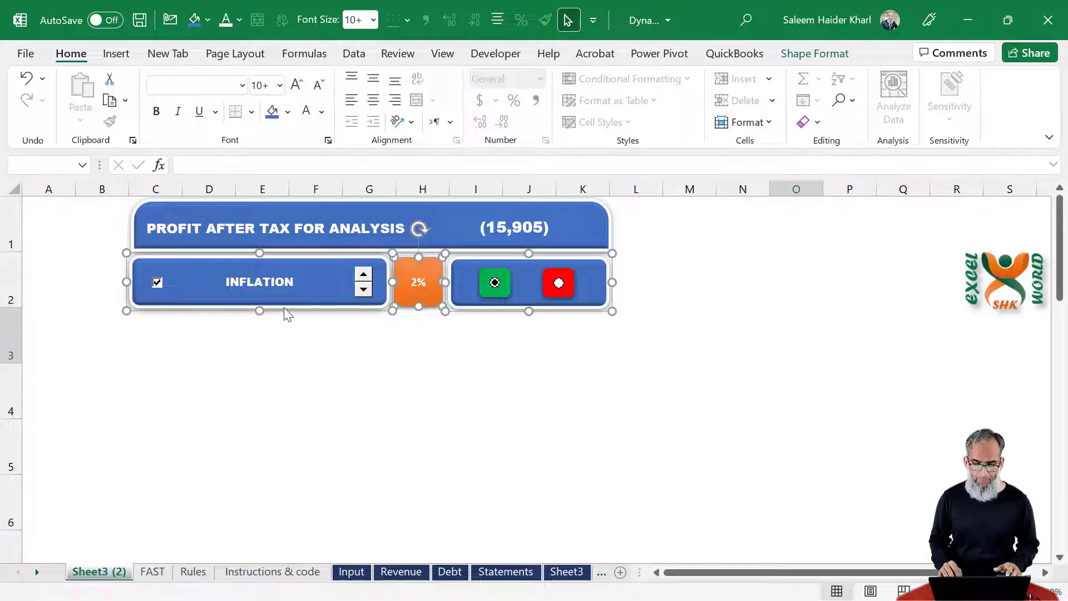
pyautogui.moveTo(291, 303); pyautogui.dragTo(291, 360)
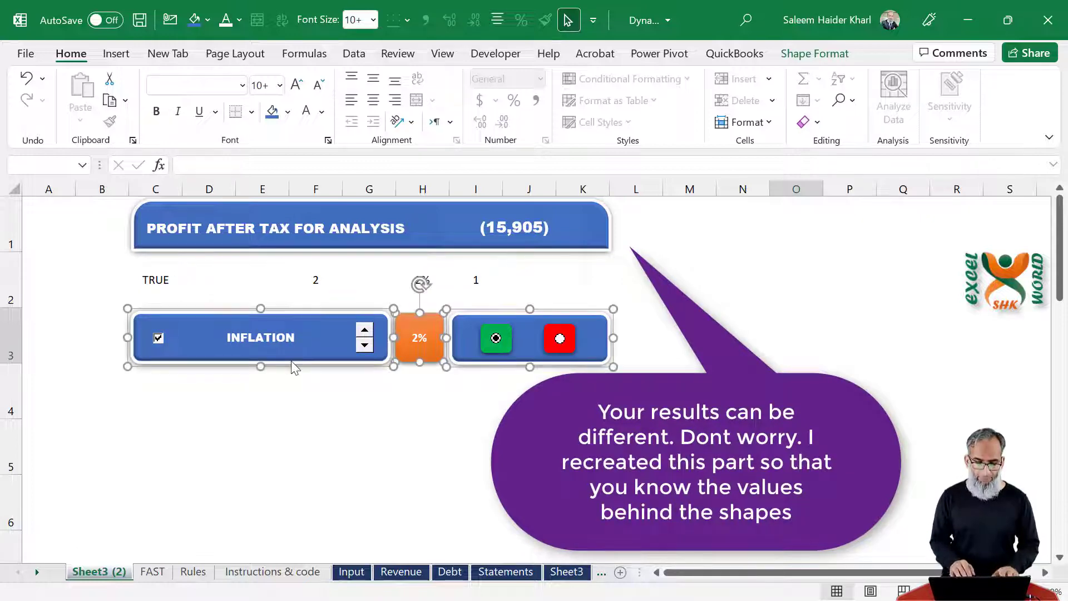
pyautogui.press('Escape')
# - Change the formula in H2 to =IF(I2=1,F2/100,-F2/100) and test it with the red and green option buttons
pyautogui.click(422, 280)
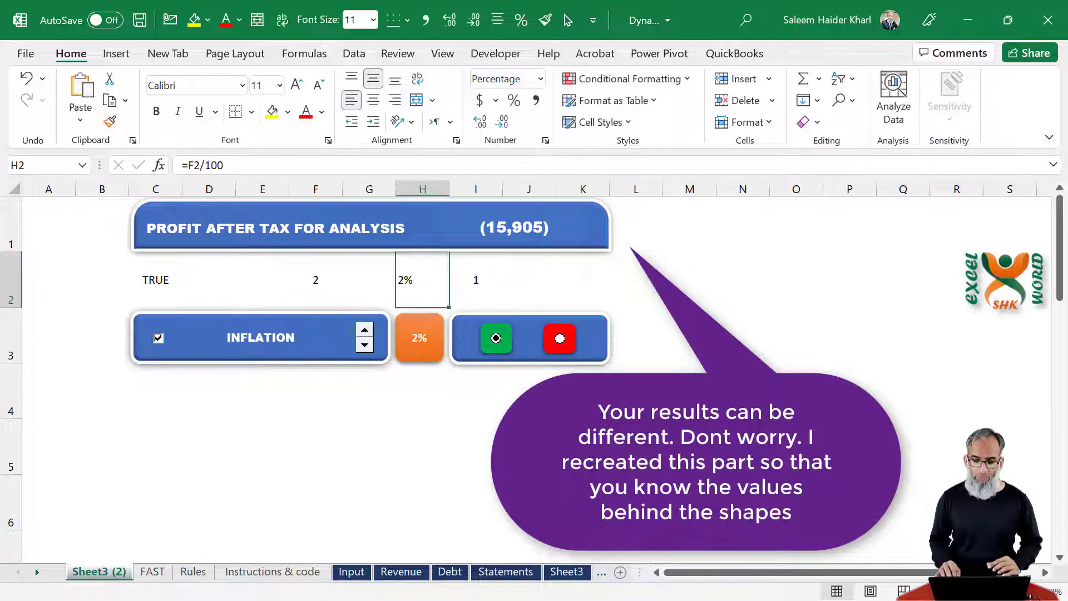
pyautogui.press('F2')
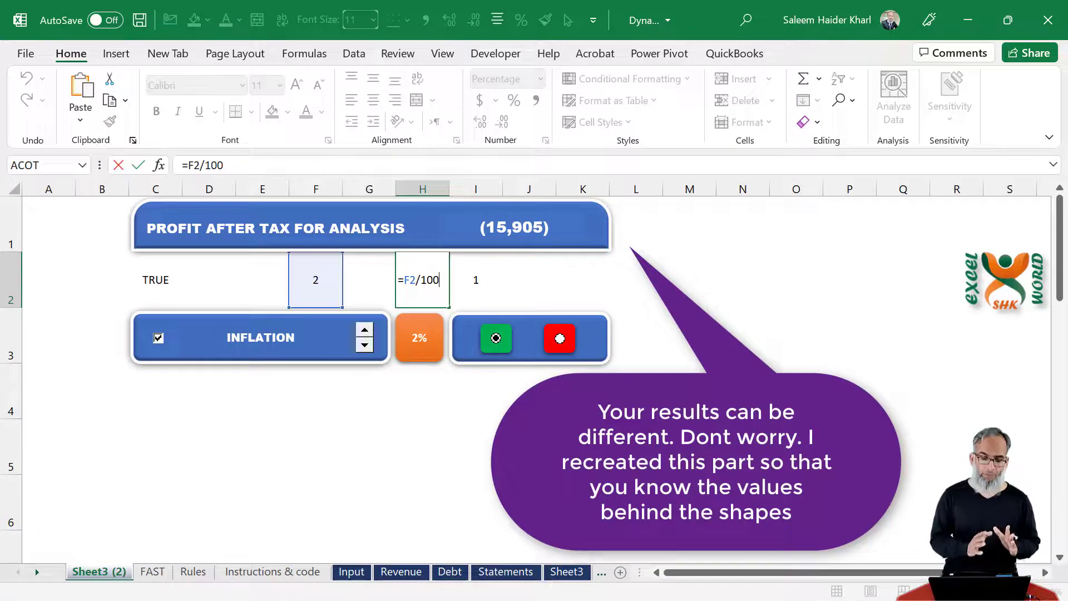
pyautogui.write('IF(')
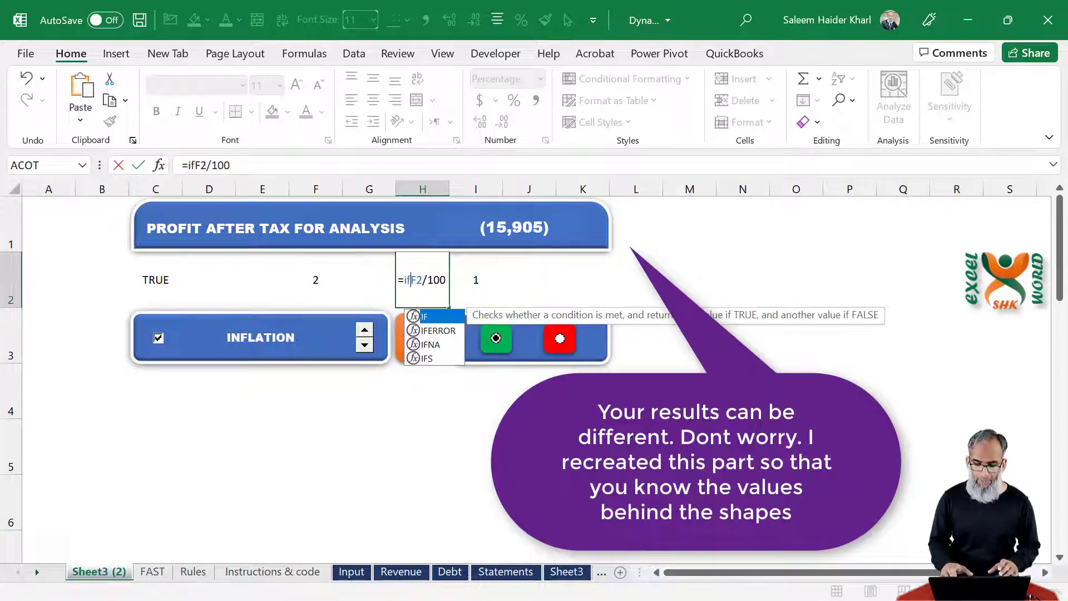
pyautogui.click(512, 274)
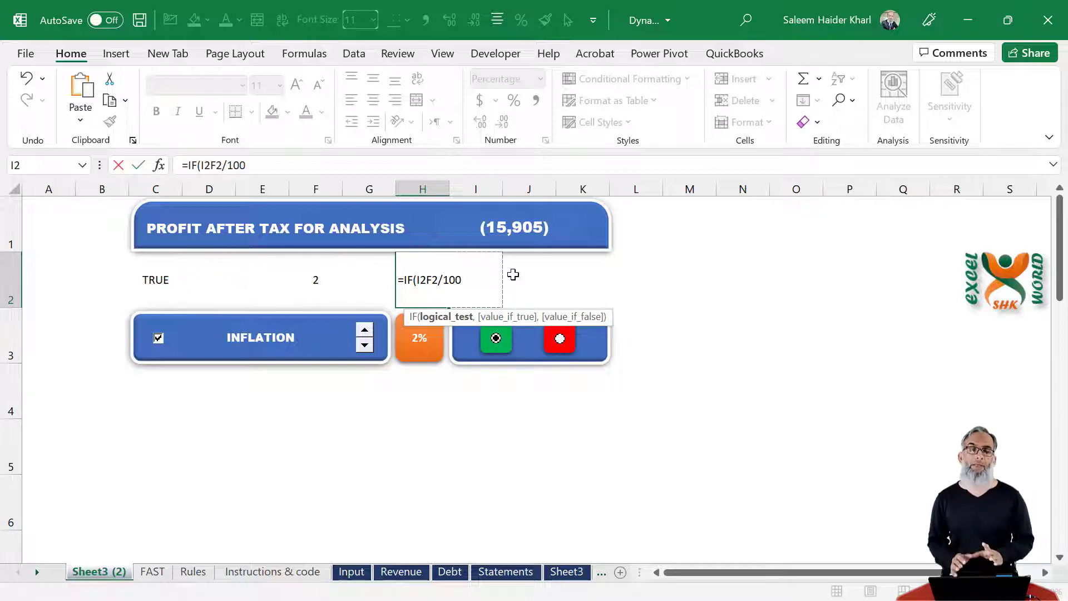
pyautogui.write('=1,')
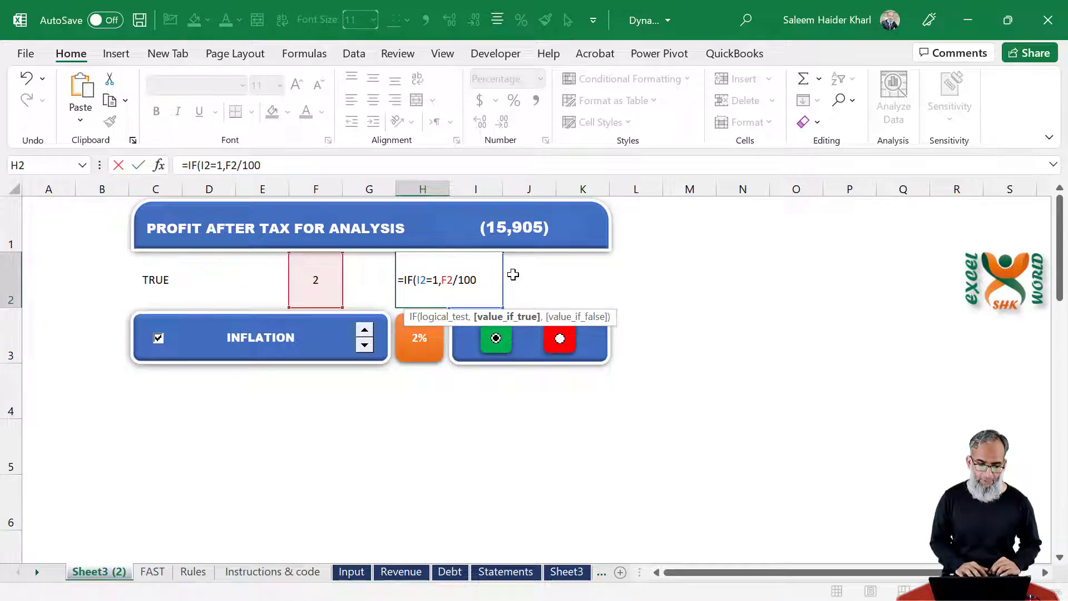
pyautogui.moveTo(477, 279); pyautogui.dragTo(444, 279)
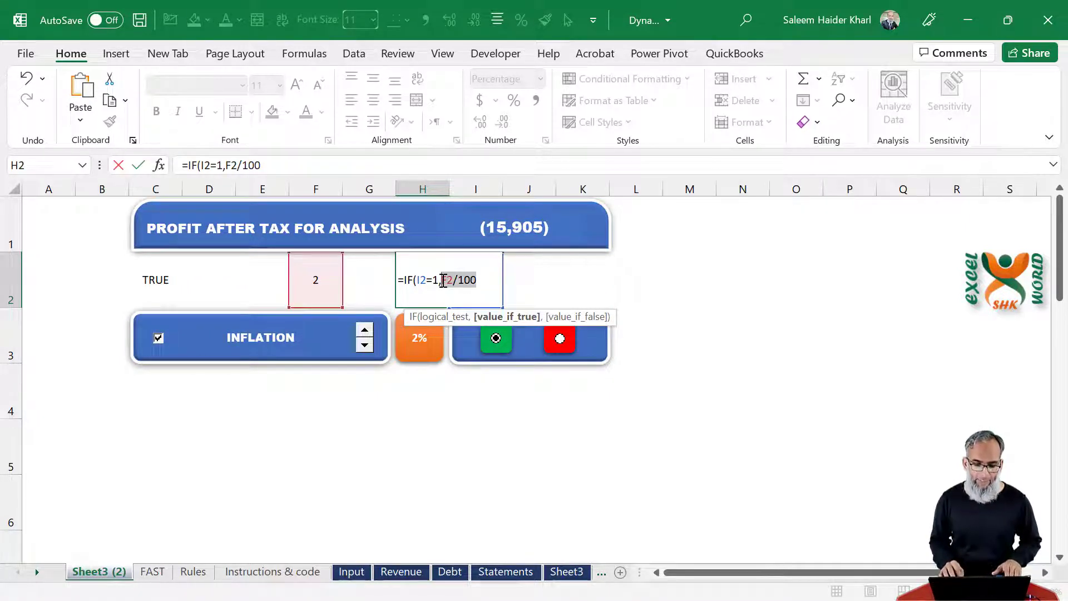
pyautogui.click(485, 279)
pyautogui.write(',')
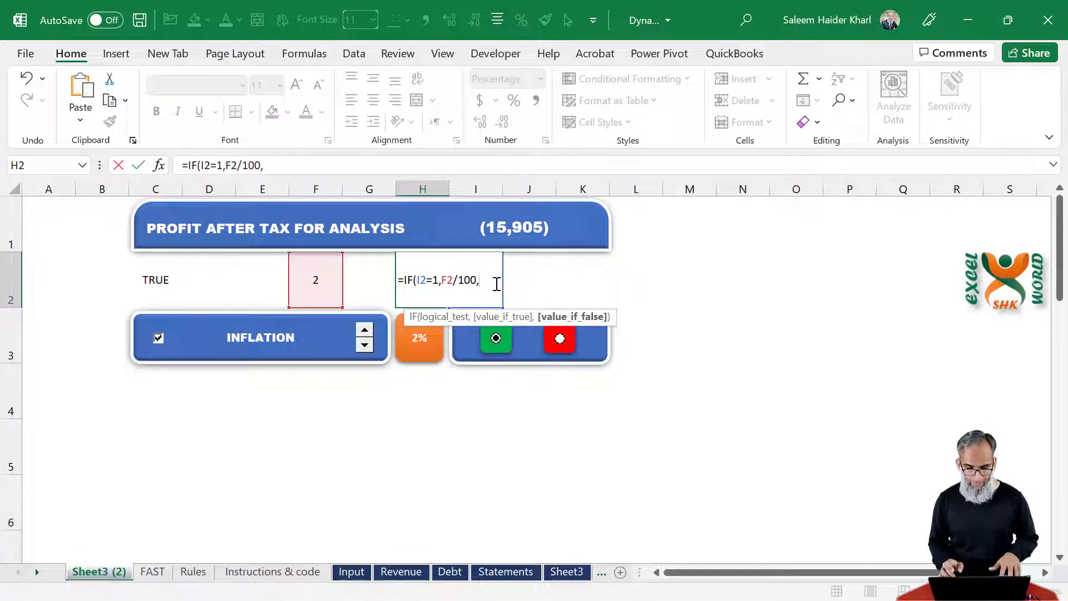
pyautogui.write('-F2/100')
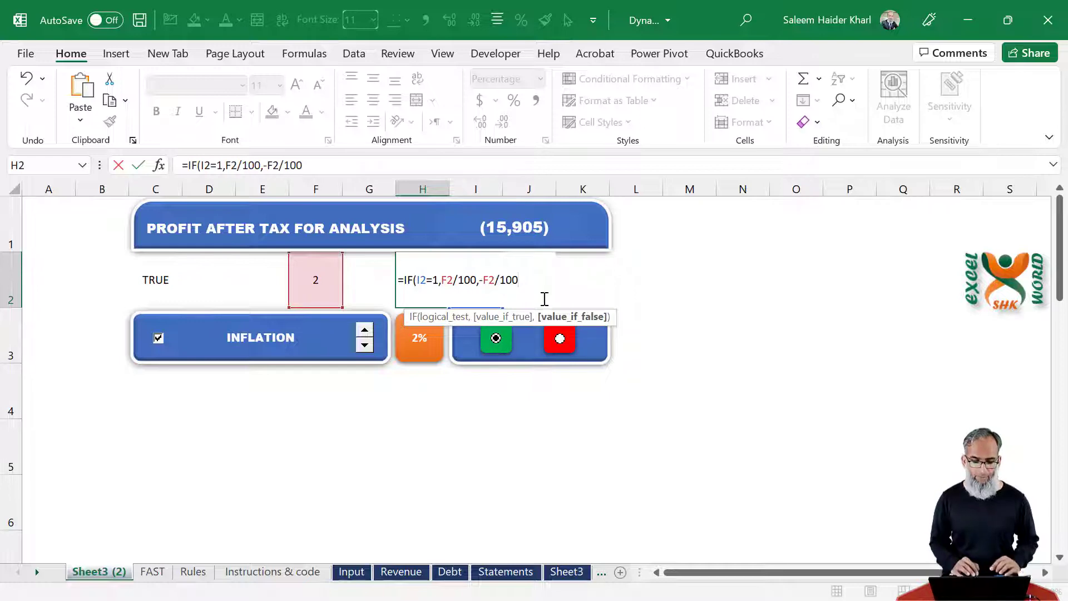
pyautogui.write(')')
pyautogui.press('Return')
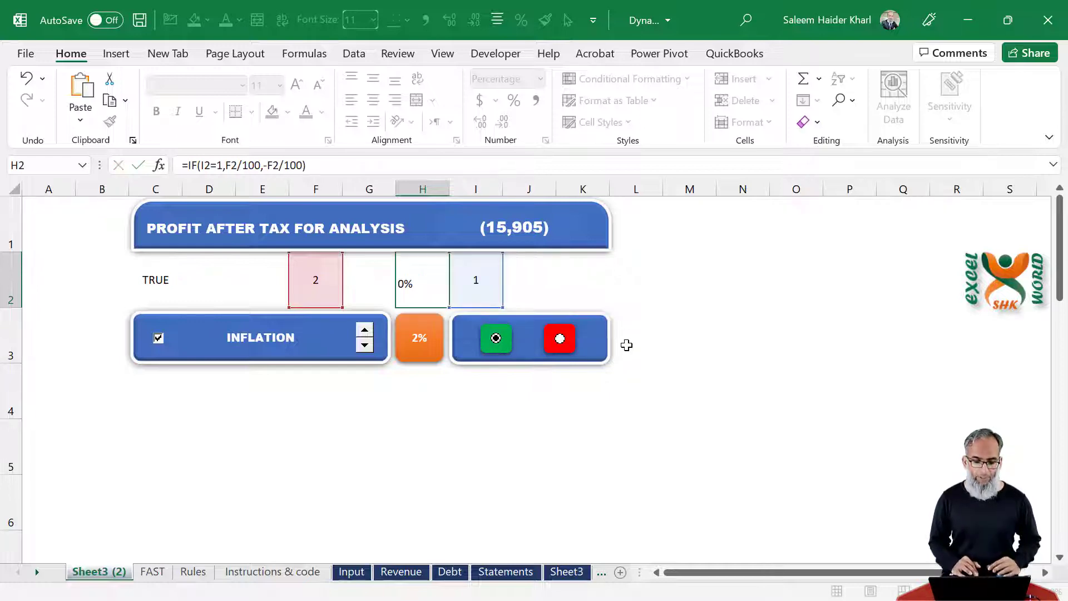
pyautogui.click(560, 342)
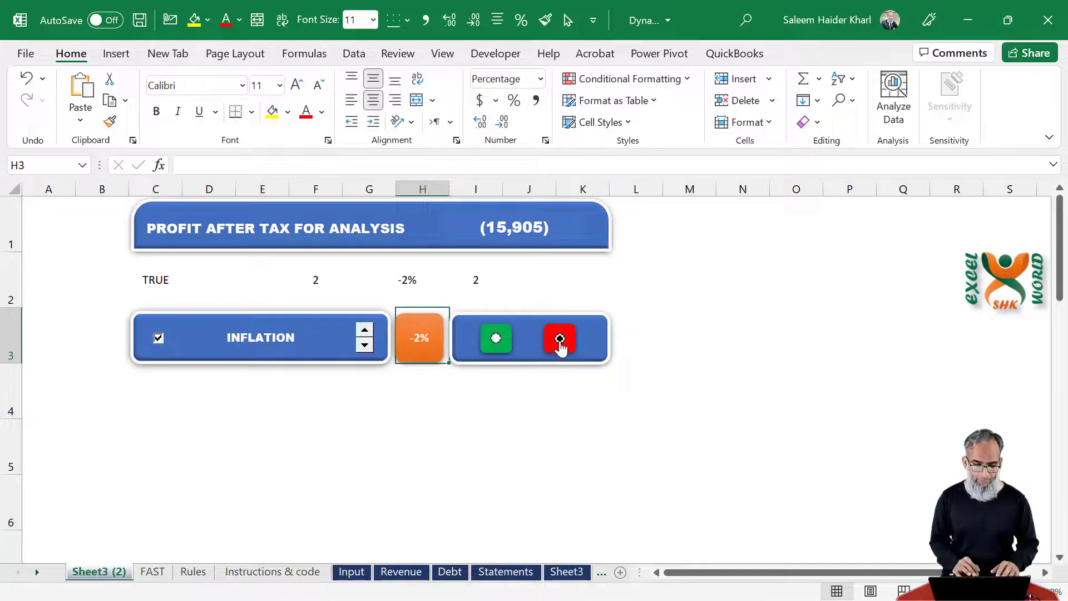
pyautogui.click(494, 341)
# - Wrap the H2 formula in a check box condition, making it =IF(C2=TRUE,IF(I2=1,F2/100,-F2/100),0)
pyautogui.click(409, 277)
pyautogui.press('F2')
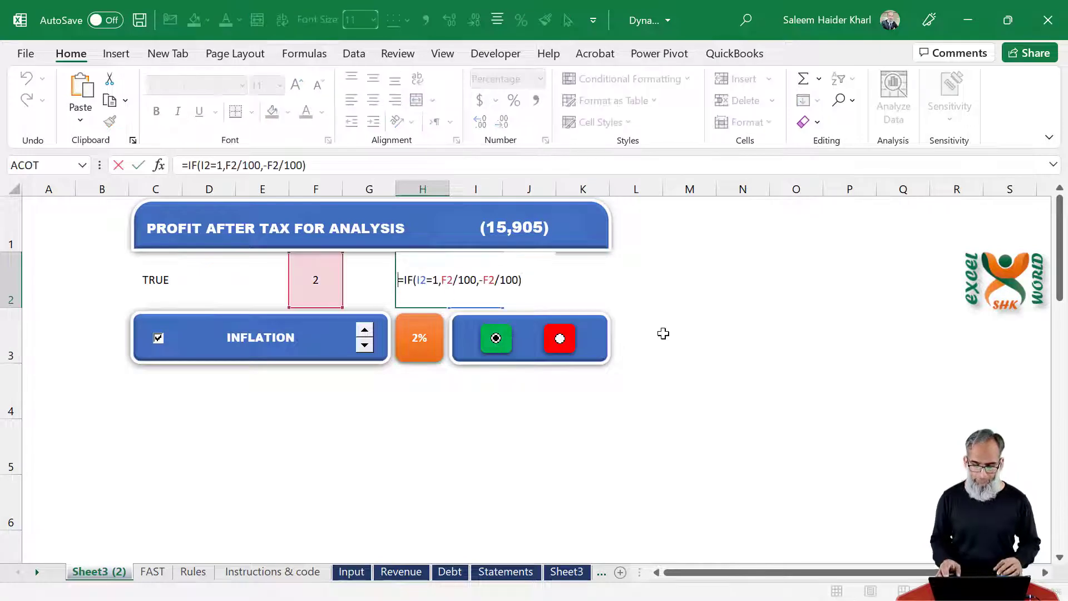
pyautogui.press('Home')
pyautogui.press('Right')
pyautogui.write('if(')
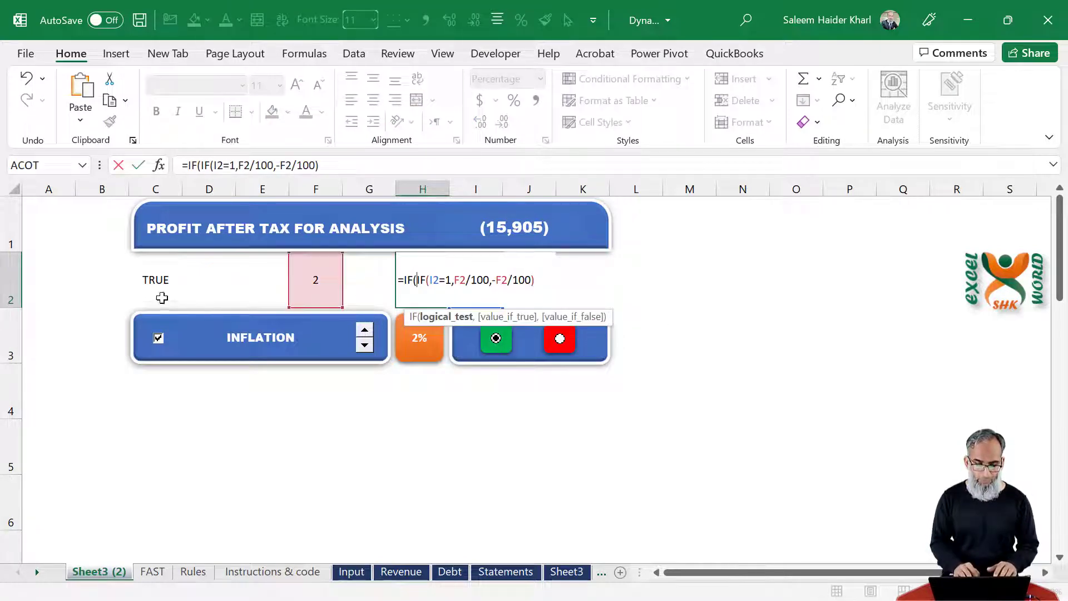
pyautogui.click(157, 279)
pyautogui.write('=true')
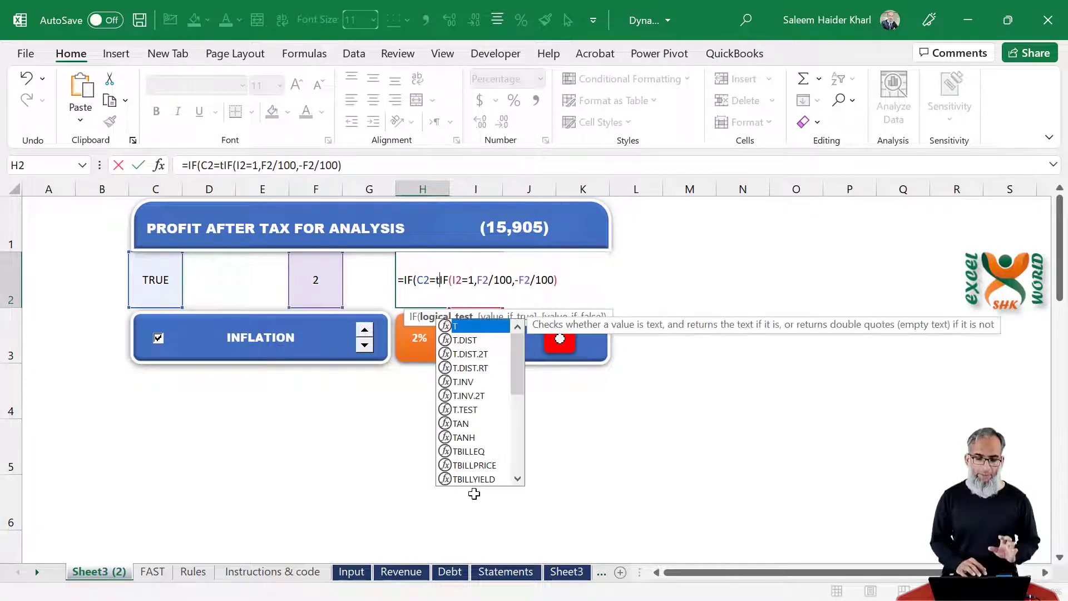
pyautogui.write(',')
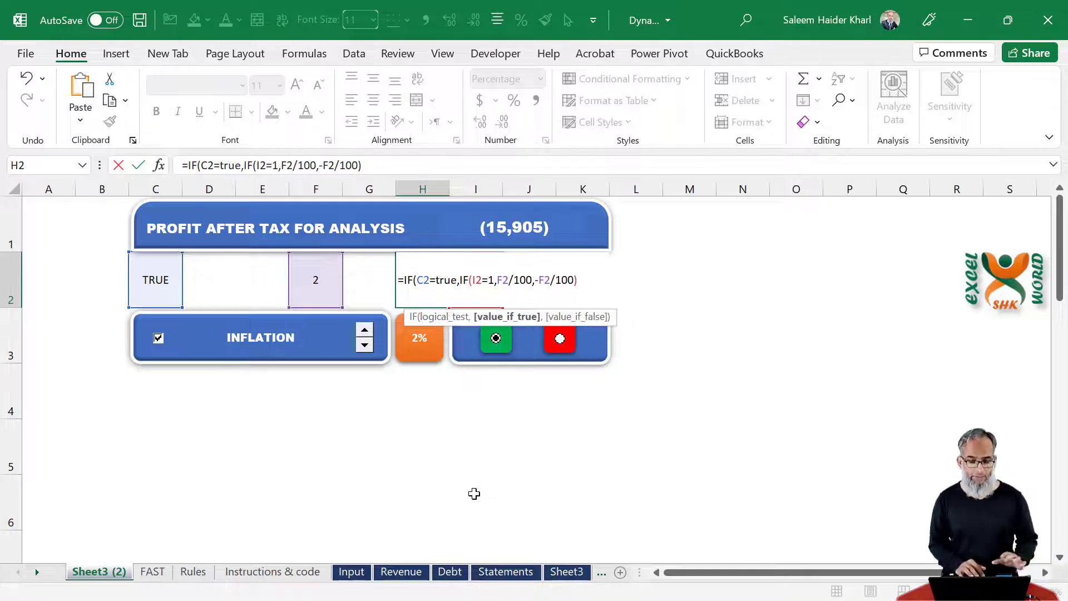
pyautogui.click(584, 289)
pyautogui.write(',0')
pyautogui.press('Return')
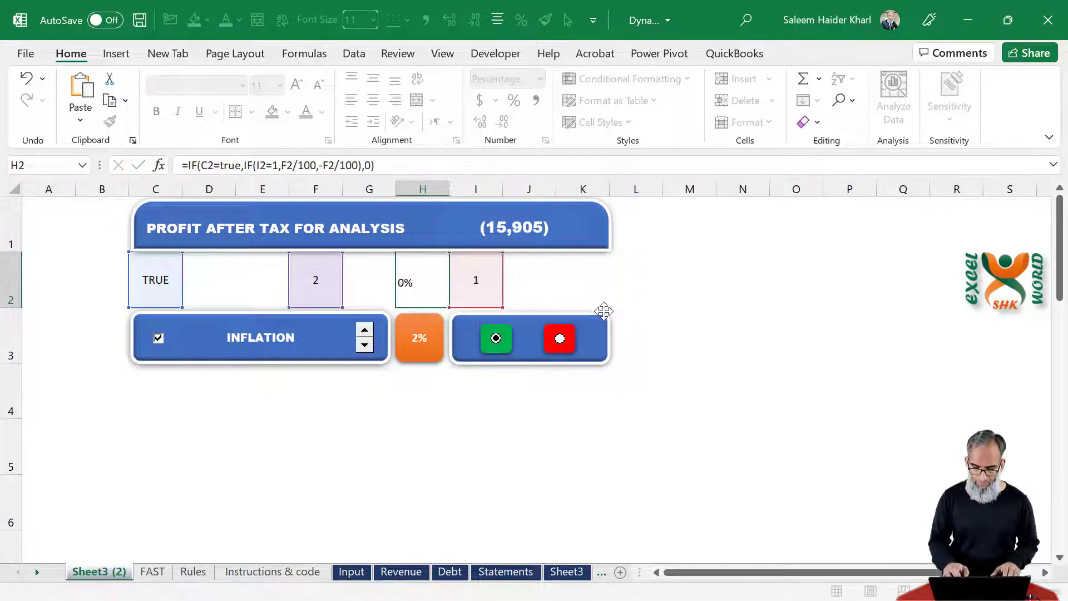
# - Test the H2 formula by turning the INFLATION check box off and back on
pyautogui.click(159, 340)
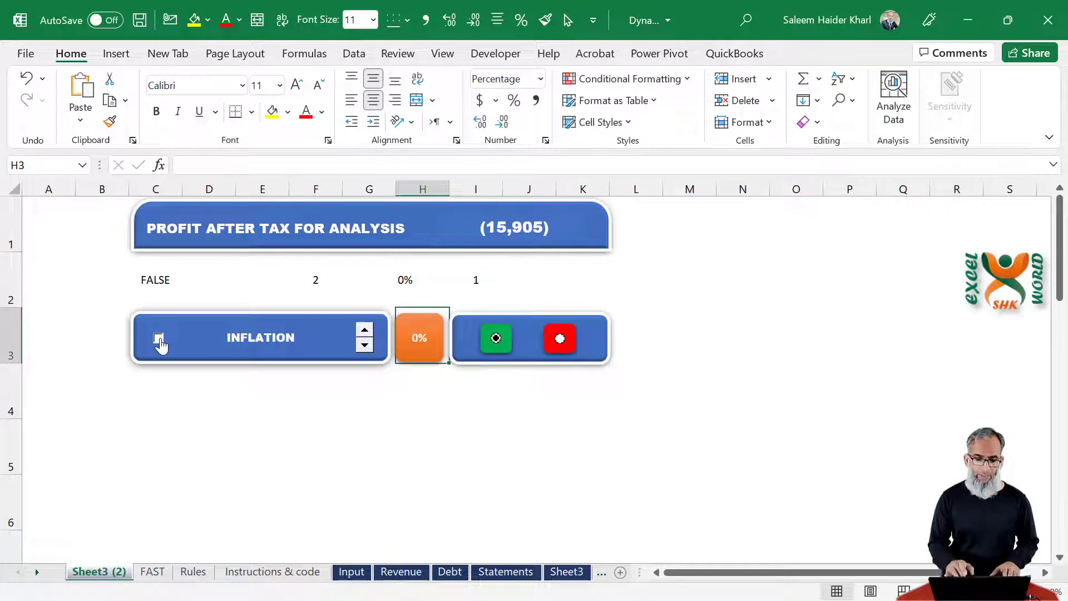
pyautogui.click(159, 341)
pyautogui.click(325, 412)
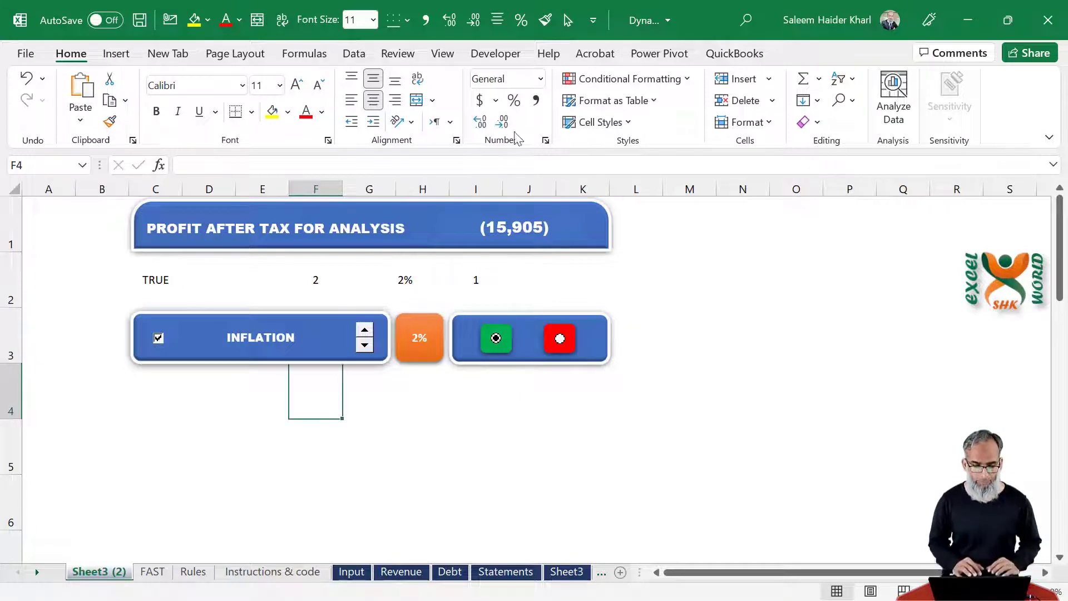
# - Select all shapes and controls of the INFLATION row together and move them back up over the cells in row 2
pyautogui.click(569, 21)
pyautogui.moveTo(635, 282); pyautogui.dragTo(95, 375)
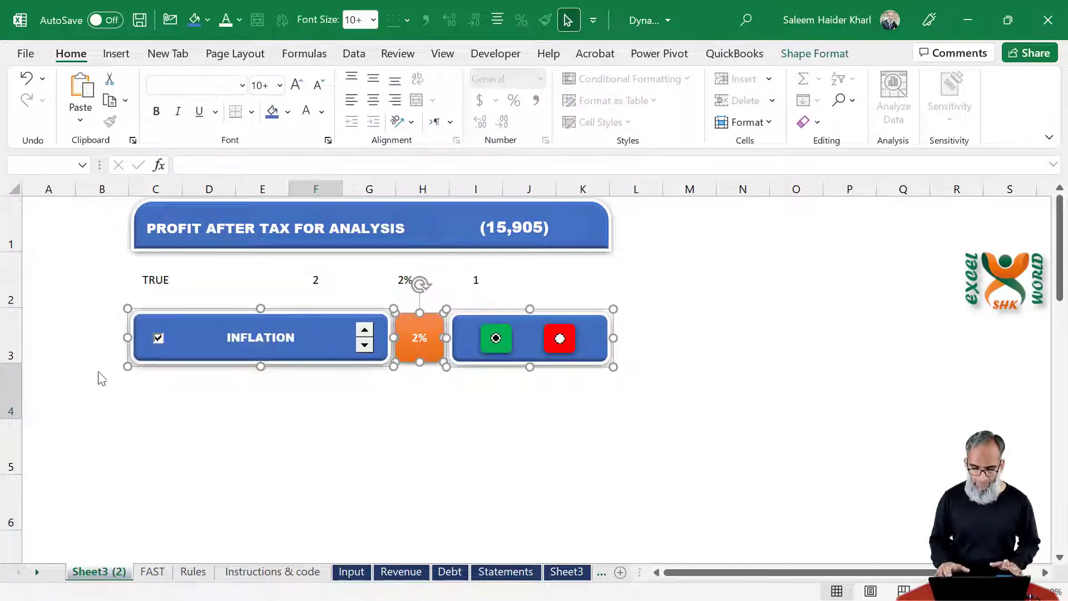
pyautogui.moveTo(228, 357); pyautogui.dragTo(226, 305)
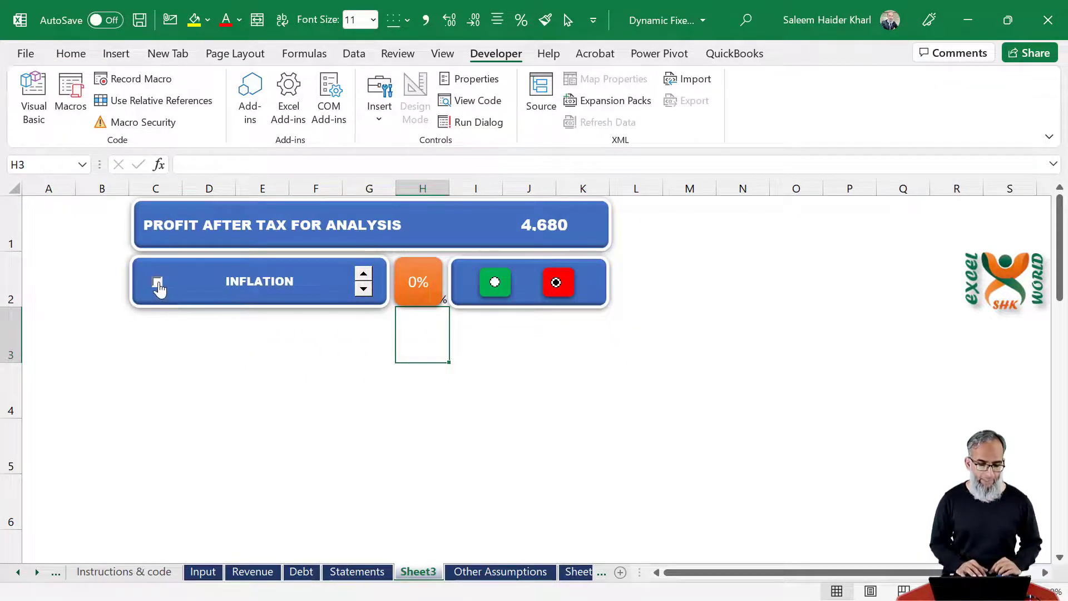
# - Tick the INFLATION check box on Sheet3 and turn on the green square's option button
pyautogui.click(158, 283)
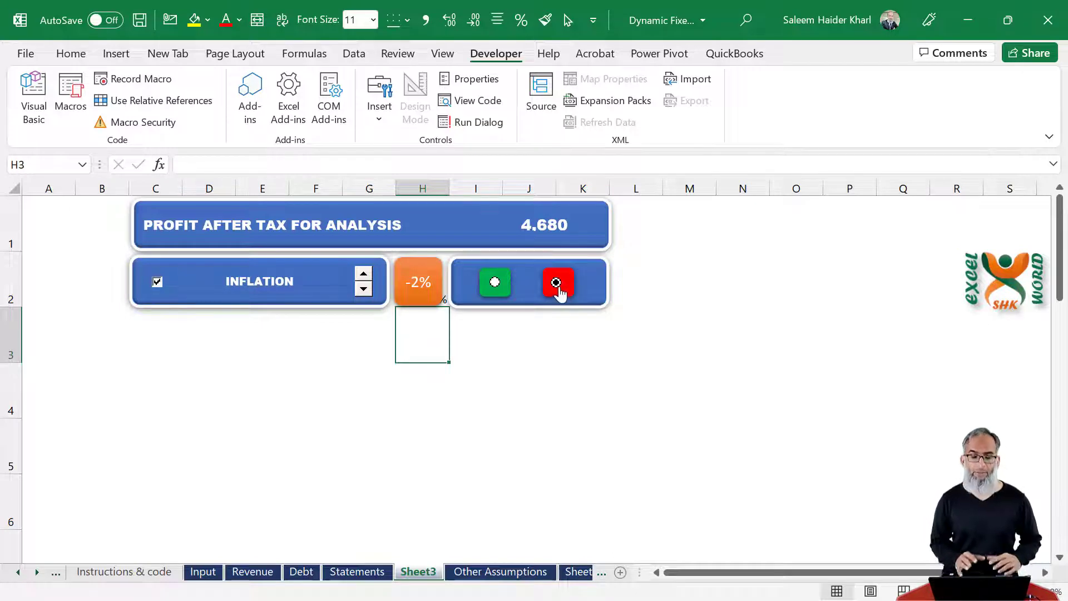
pyautogui.click(495, 284)
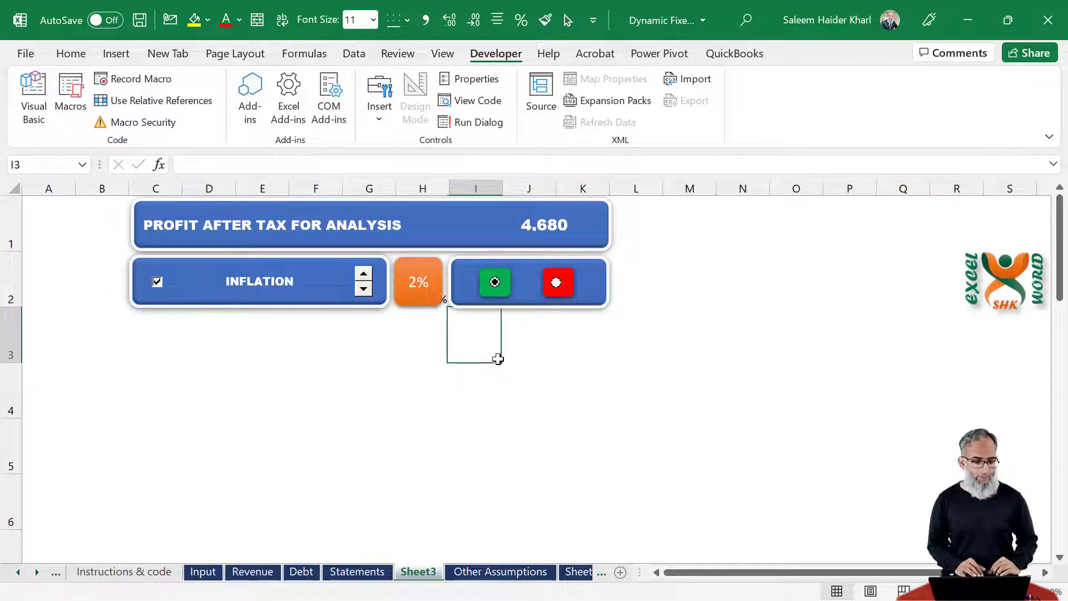
# - Vertically centre the contents of cells B2:L2 so the linked values stay hidden behind the shapes
pyautogui.click(633, 303)
pyautogui.hotkey('shift', 'Left')
pyautogui.hotkey('shift', 'Left')
pyautogui.hotkey('shift', 'Left')
pyautogui.hotkey('shift', 'Left')
pyautogui.hotkey('shift', 'Left')
pyautogui.hotkey('shift', 'Left')
pyautogui.hotkey('shift', 'Left')
pyautogui.hotkey('shift', 'Left')
pyautogui.hotkey('shift', 'Left')
pyautogui.hotkey('shift', 'Left')
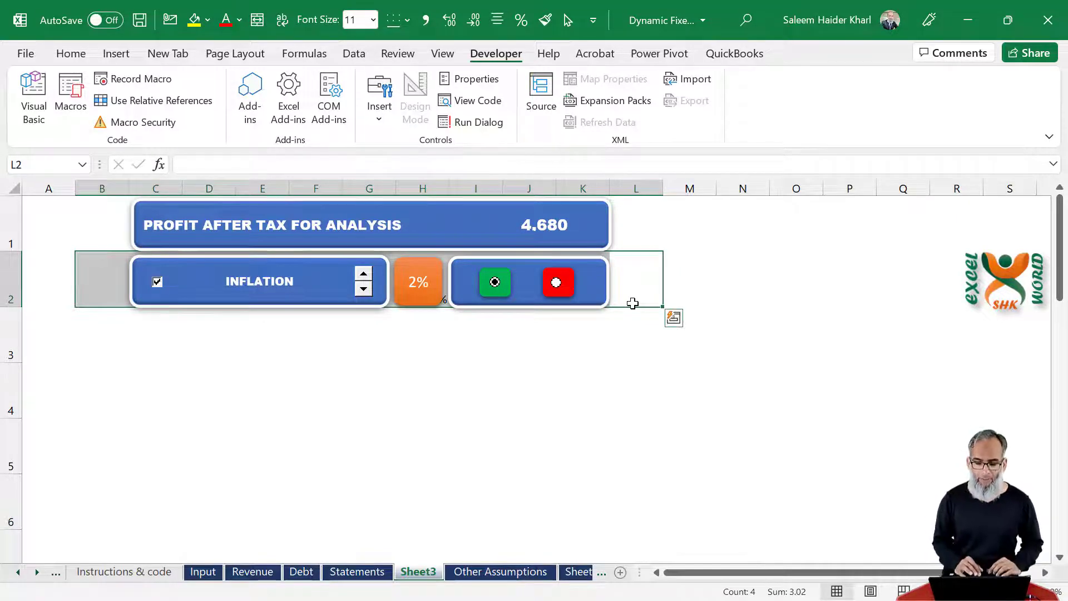
pyautogui.click(496, 20)
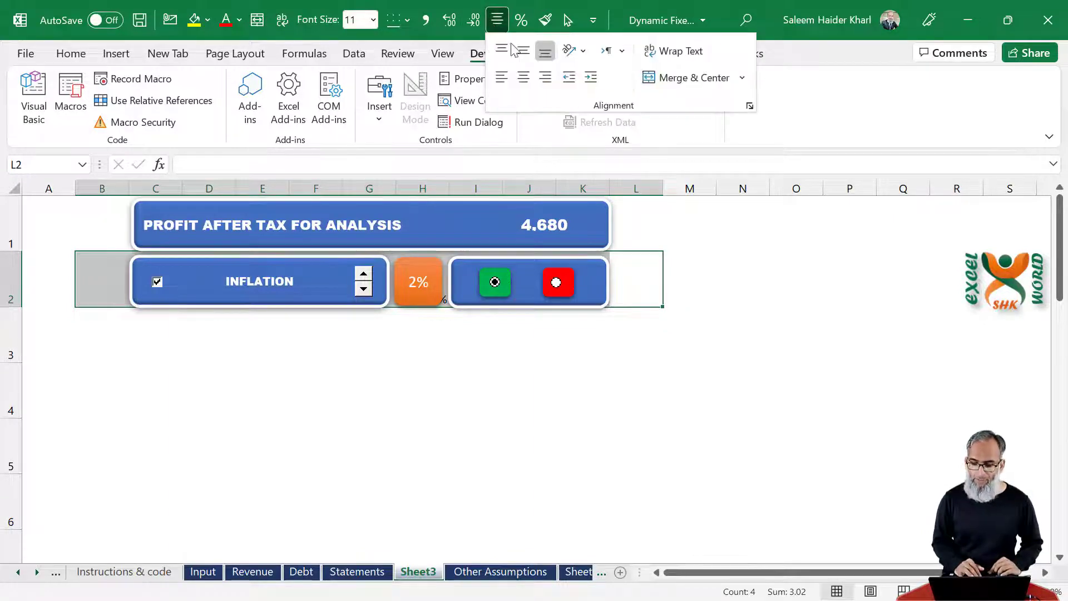
pyautogui.click(332, 364)
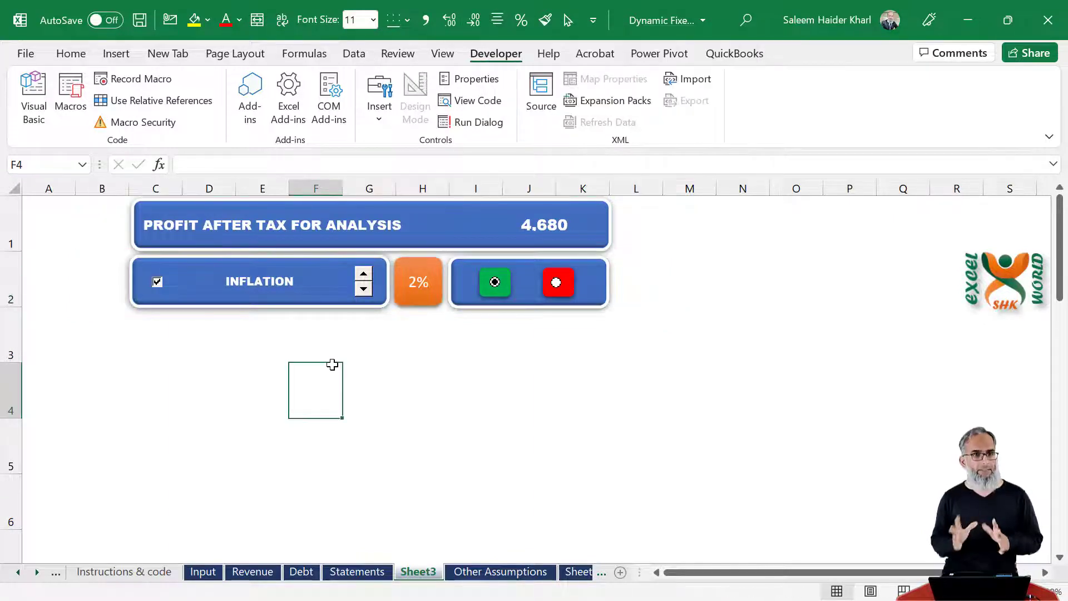
# - On the Statements sheet, add Sheet3!$H$2 to the value-if-false result of the Inflation formula in F14
pyautogui.click(423, 306)
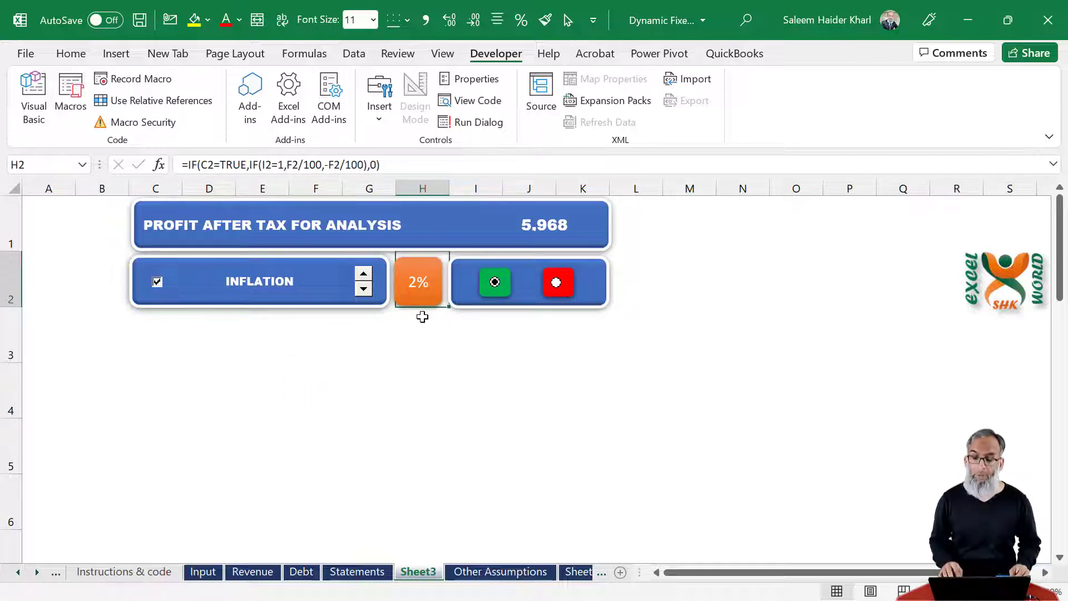
pyautogui.hotkey('ctrl', 'pageup')
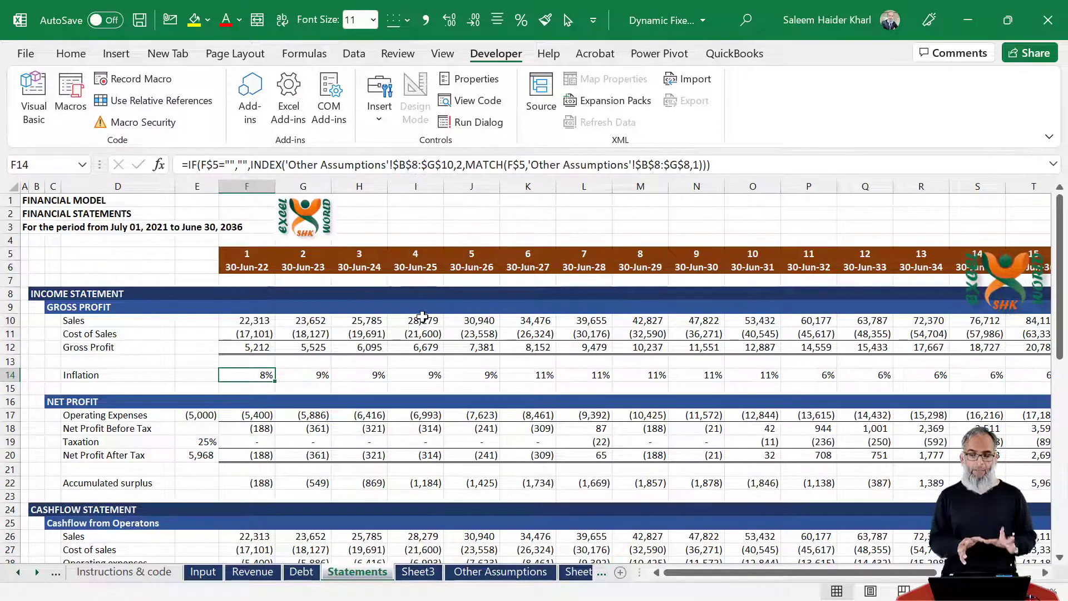
pyautogui.press('F2')
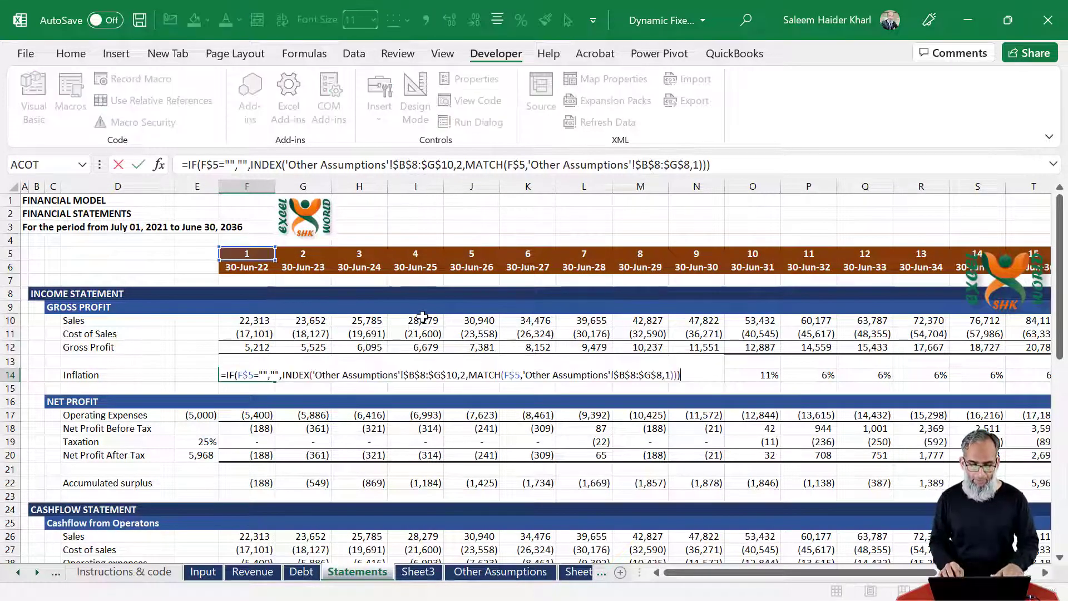
pyautogui.press('Left')
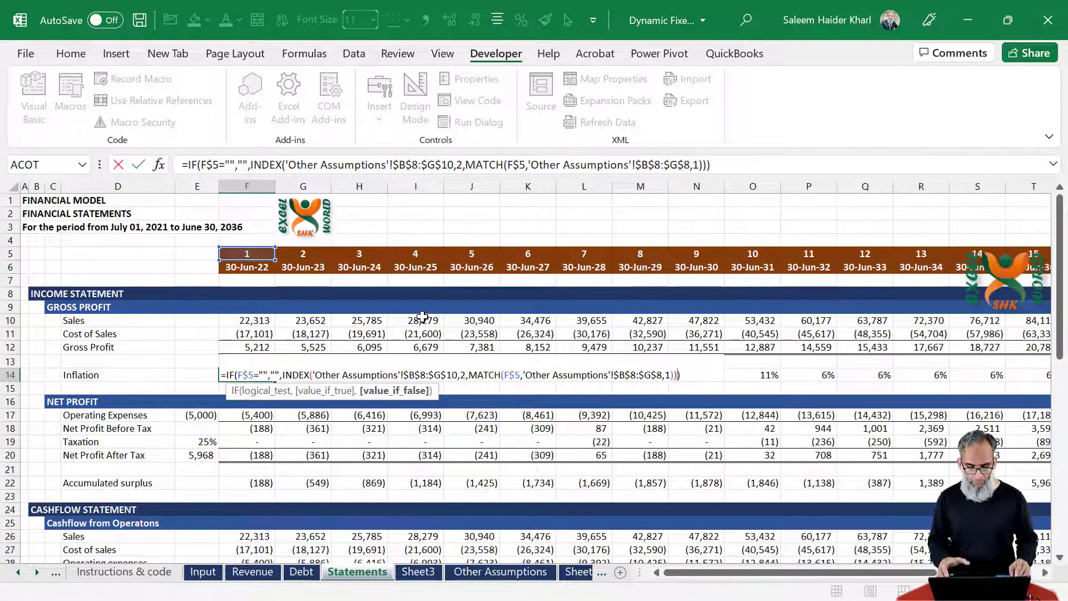
pyautogui.write('+')
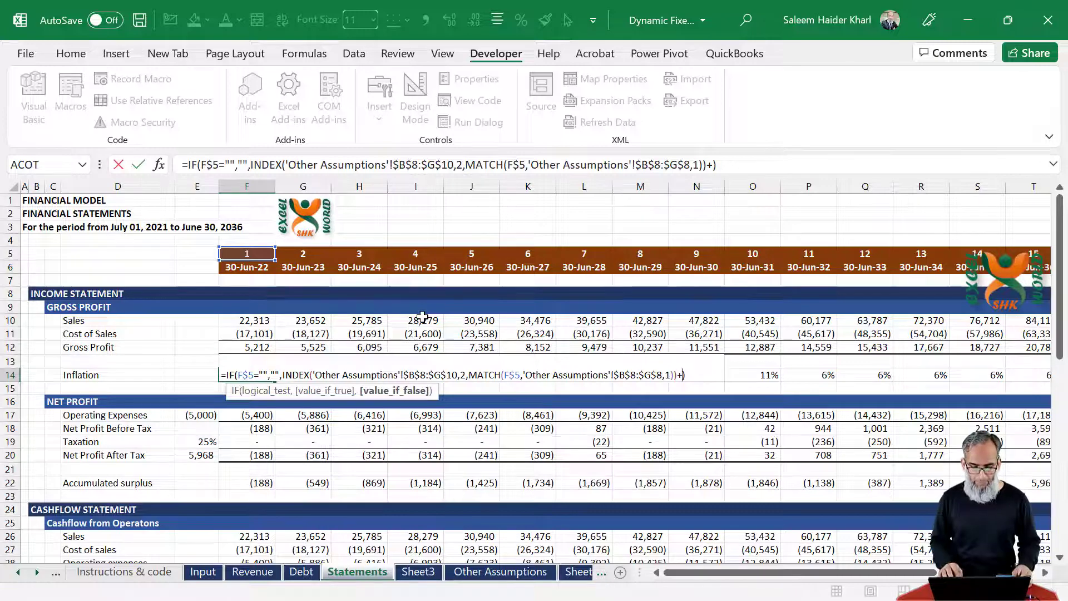
pyautogui.hotkey('ctrl', 'pagedown')
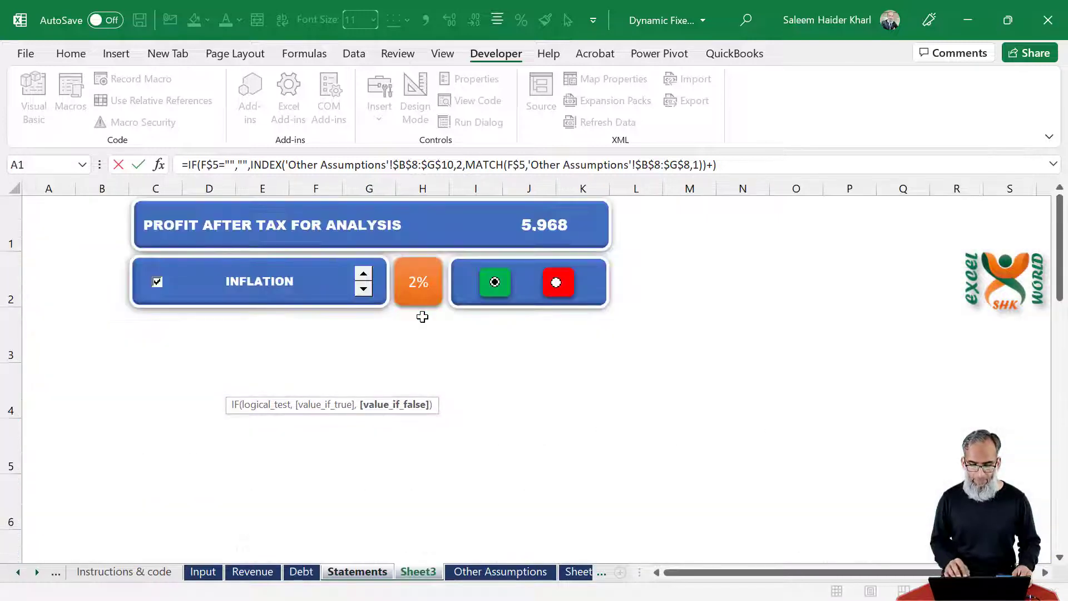
pyautogui.click(423, 317)
pyautogui.press('Up')
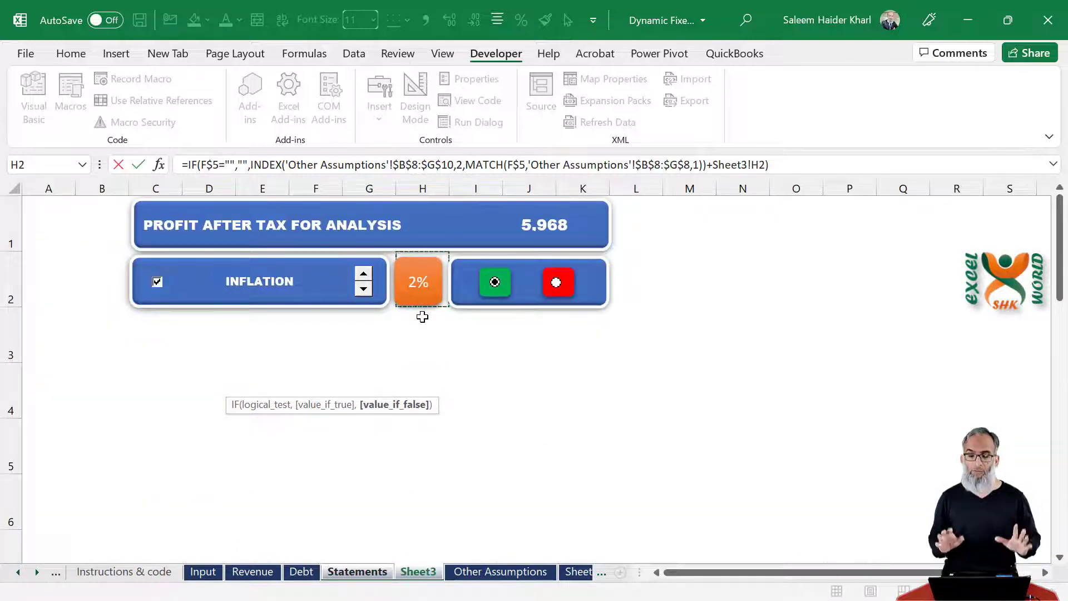
pyautogui.press('F4')
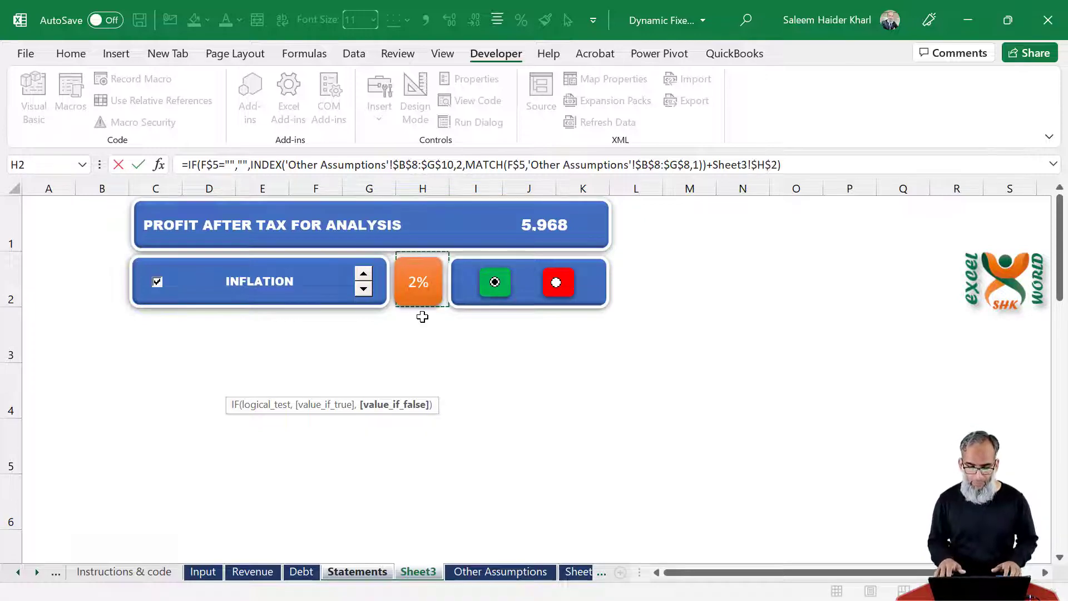
pyautogui.hotkey('ctrl', 'Return')
# - Fill the F14 formula to the right across the Inflation row and return to Sheet3
pyautogui.hotkey('ctrl', 'shift', 'Right')
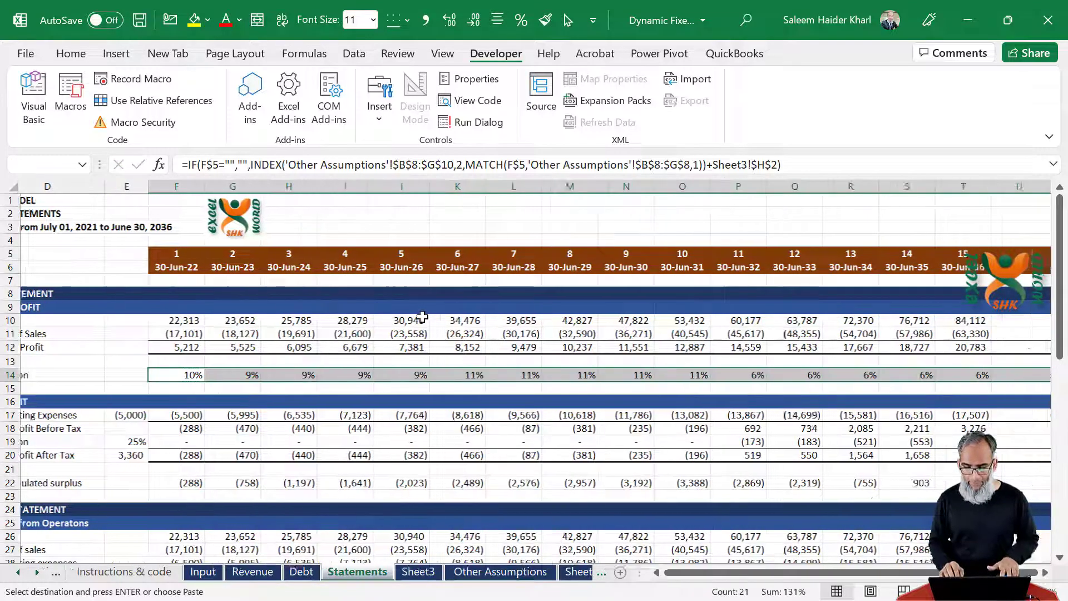
pyautogui.hotkey('ctrl', 'r')
pyautogui.hotkey('ctrl', 'BackSpace')
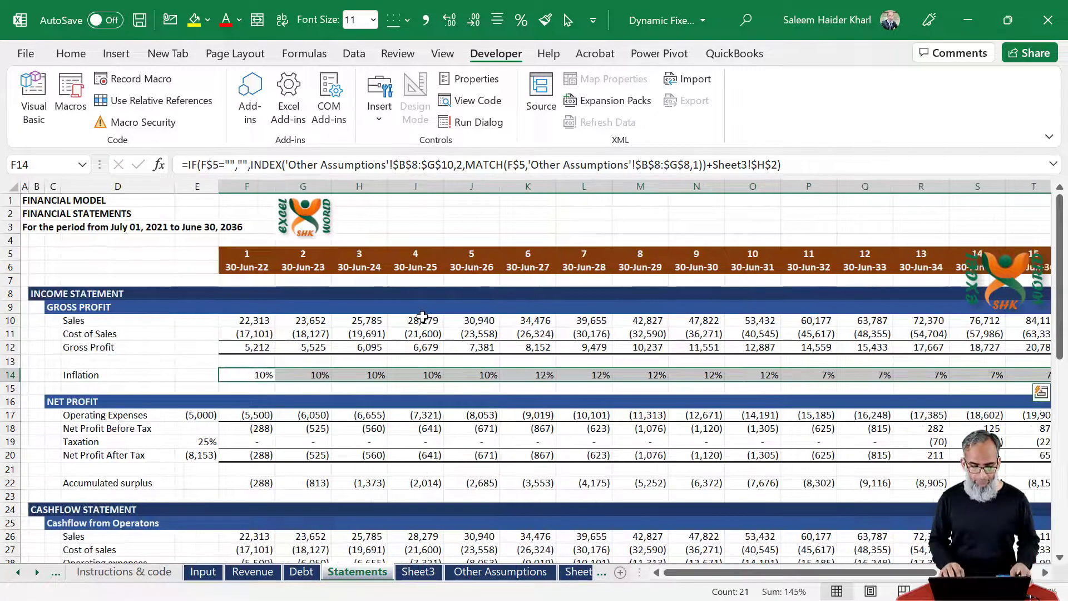
pyautogui.hotkey('ctrl', 'pagedown')
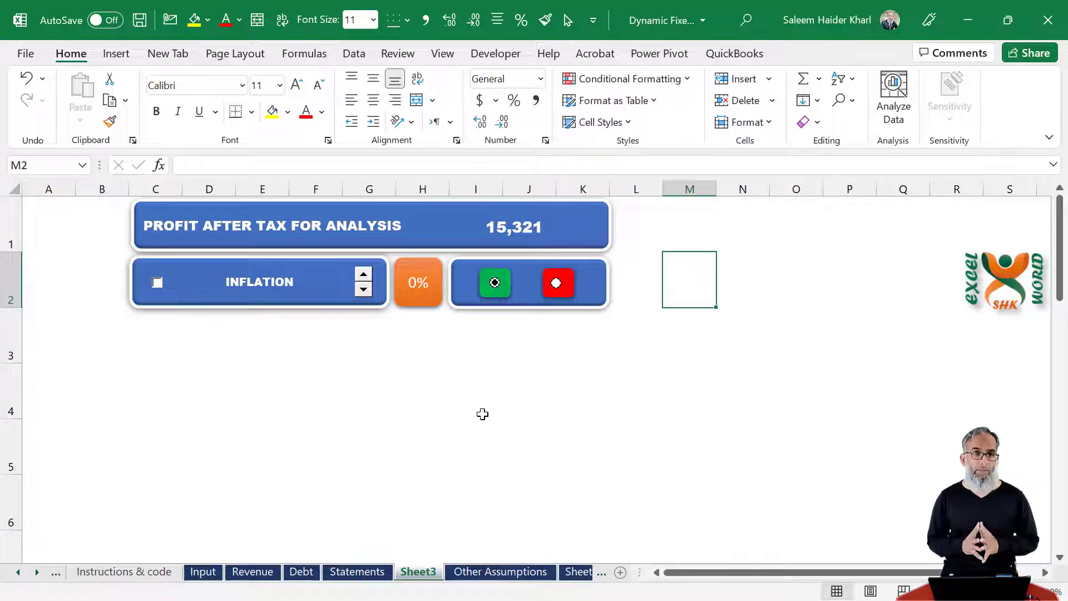
# - Try out the INFLATION row by ticking its check box, stepping the spinner to 3%, and toggling to the red option and back to green
pyautogui.click(156, 284)
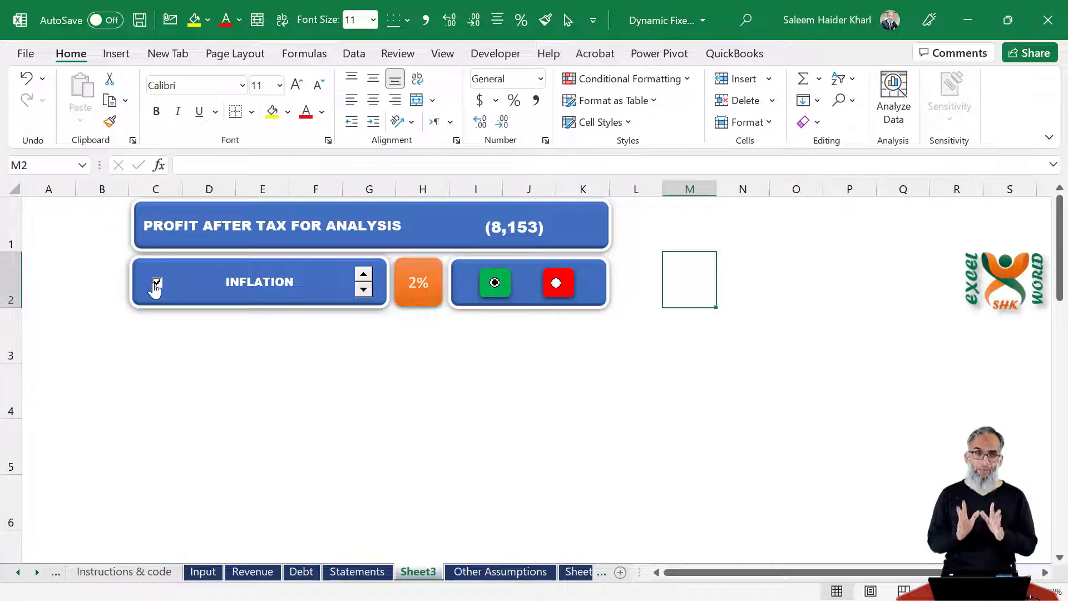
pyautogui.click(364, 291)
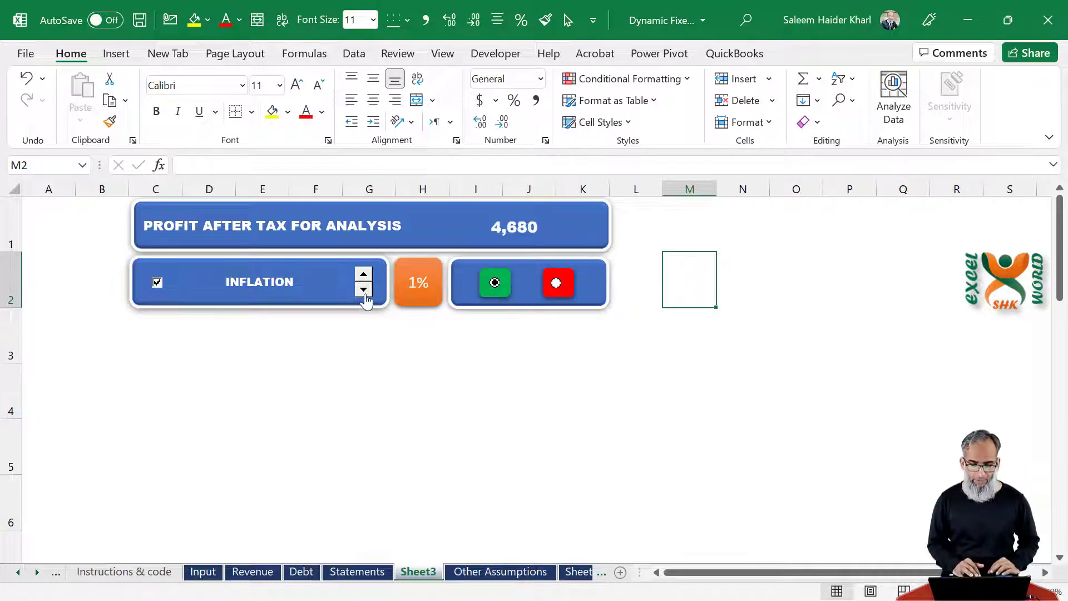
pyautogui.click(364, 275)
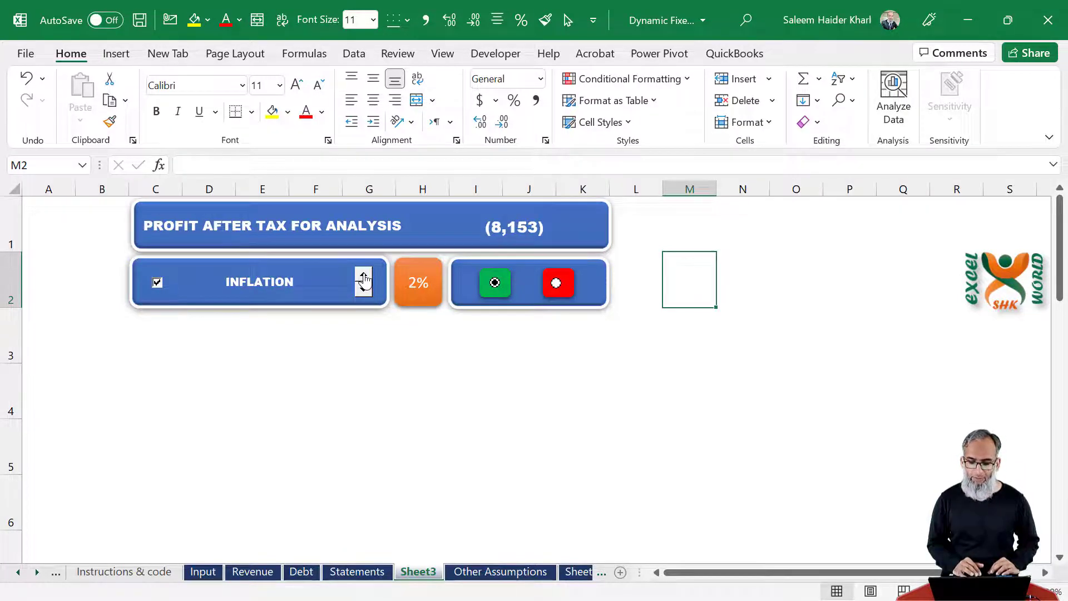
pyautogui.click(364, 274)
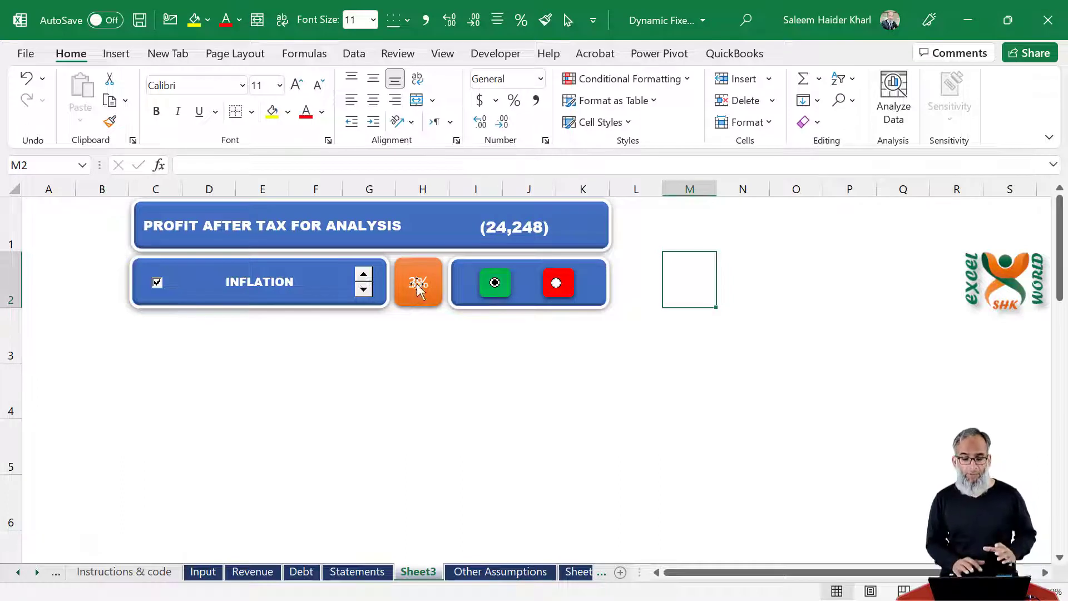
pyautogui.click(556, 284)
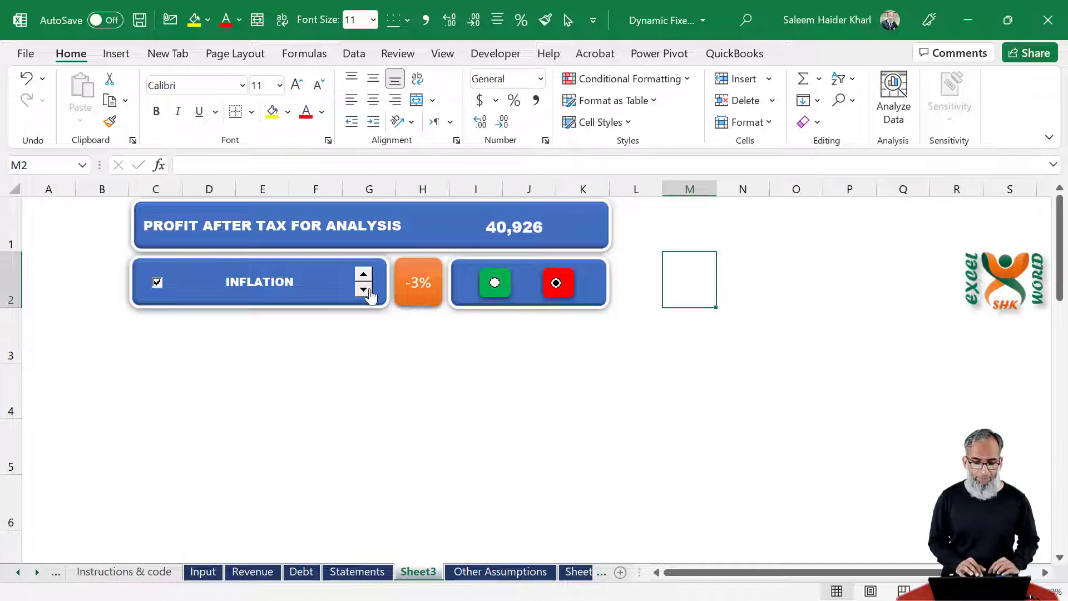
pyautogui.click(495, 284)
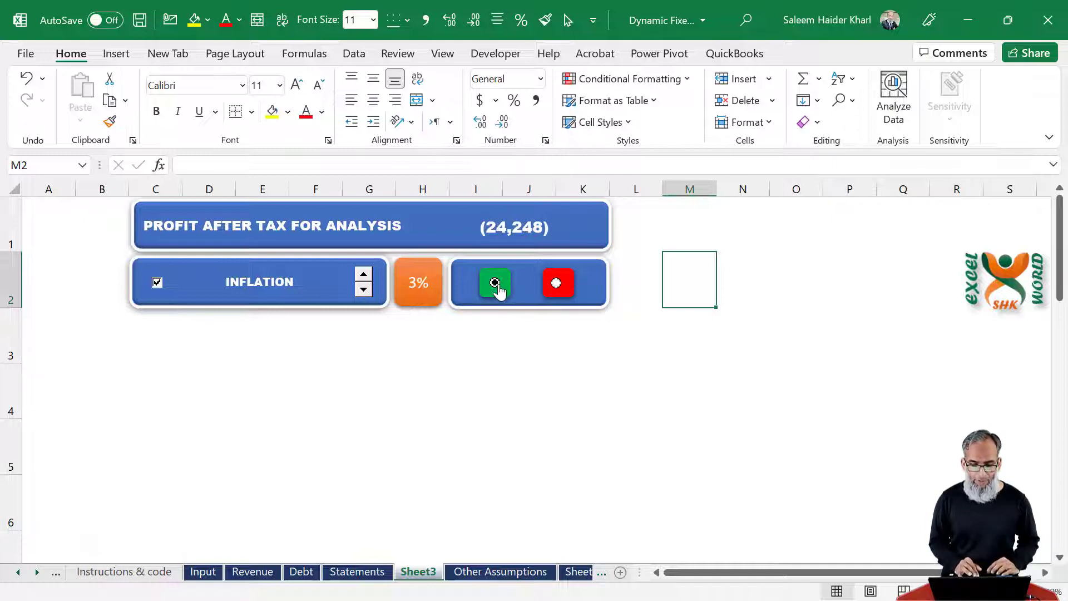
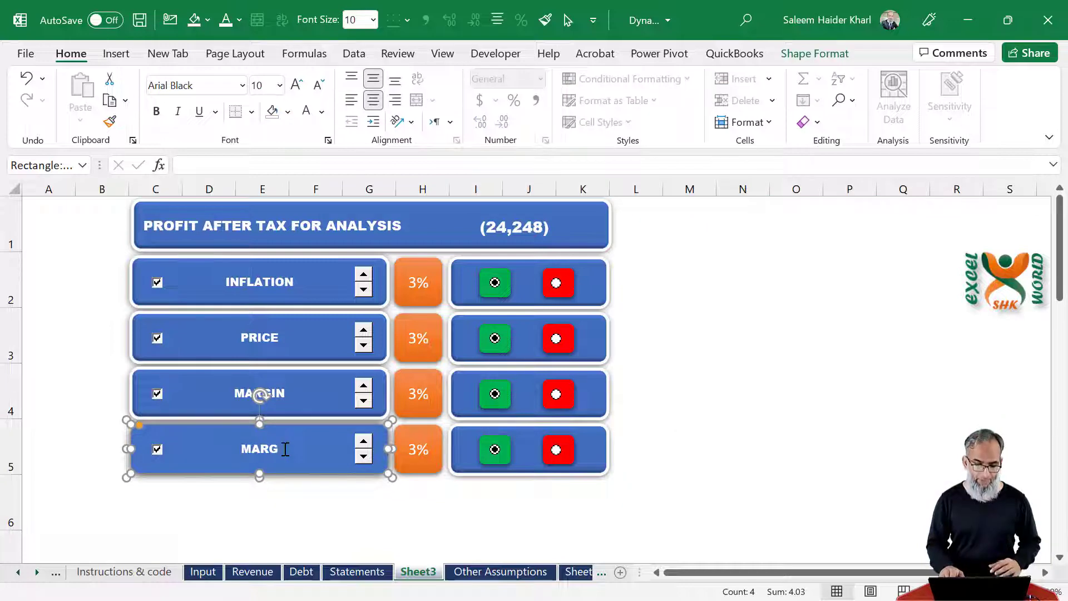
# - Replace the label of the fourth row's rectangle with CAPEX
pyautogui.write('CA')
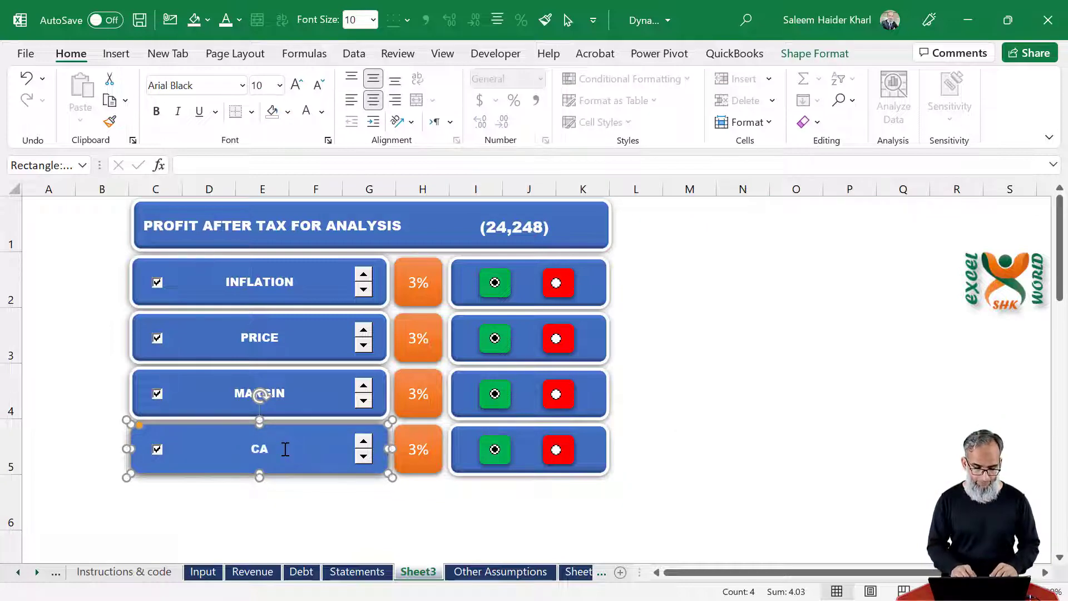
pyautogui.write('PEX')
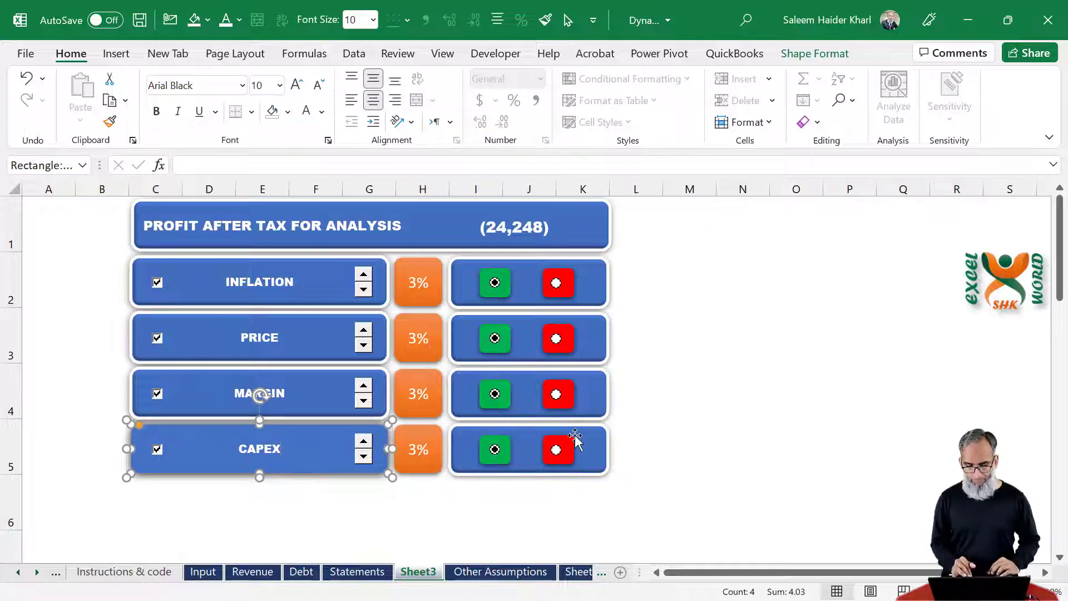
pyautogui.click(672, 426)
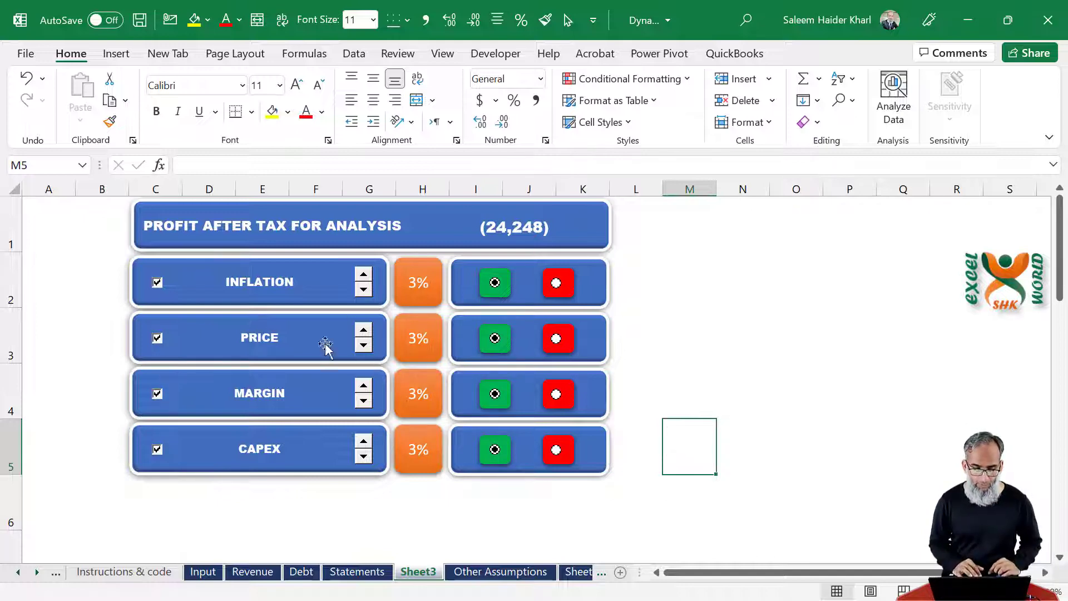
# - Change the cell link of the PRICE row's check box to $C$3
pyautogui.rightClick(157, 341)
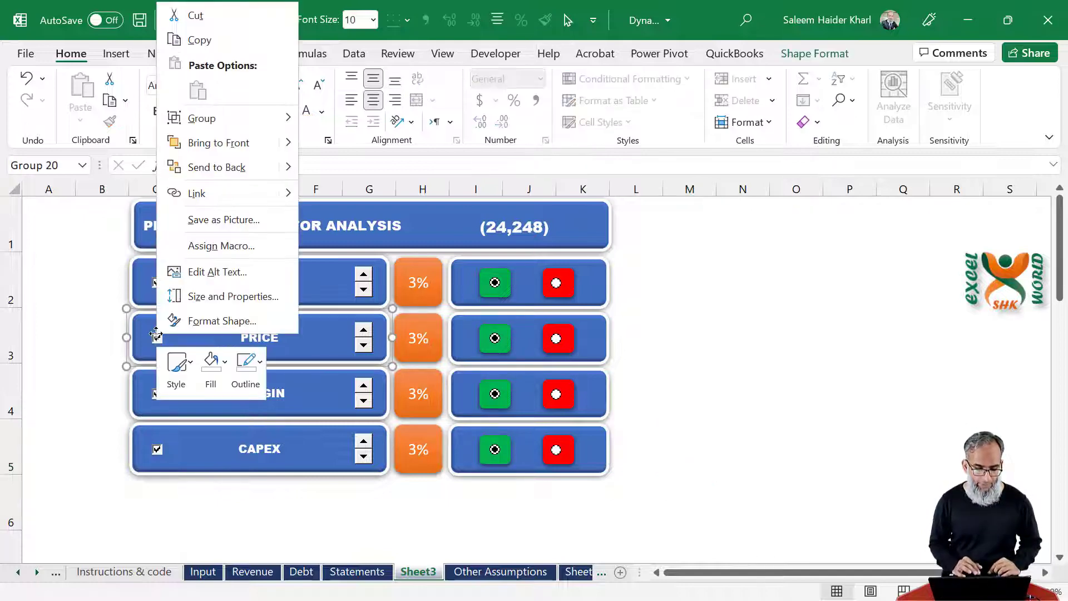
pyautogui.press('Escape')
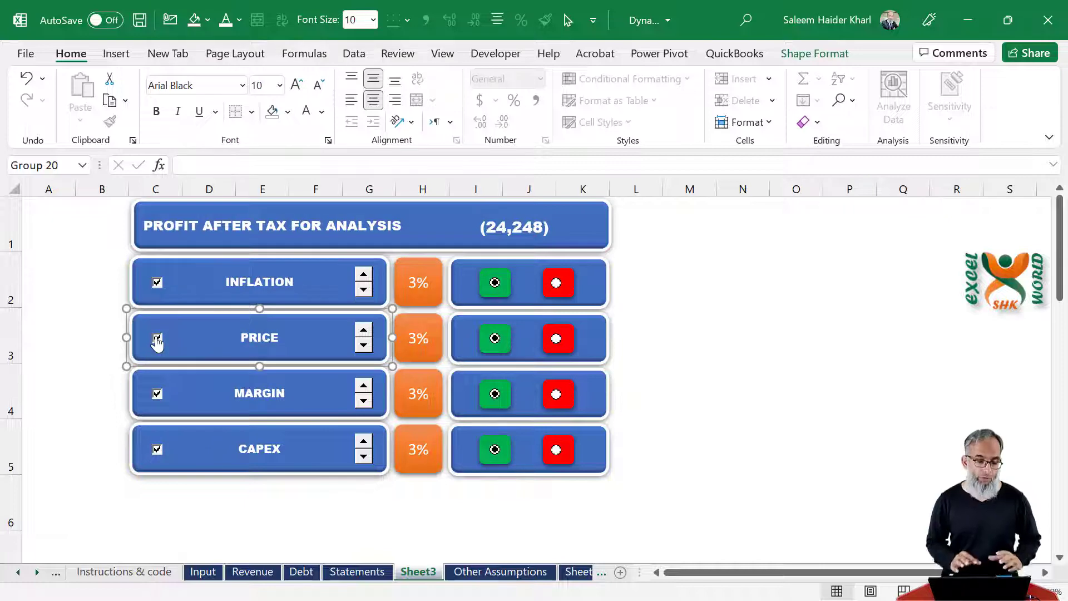
pyautogui.click(156, 341)
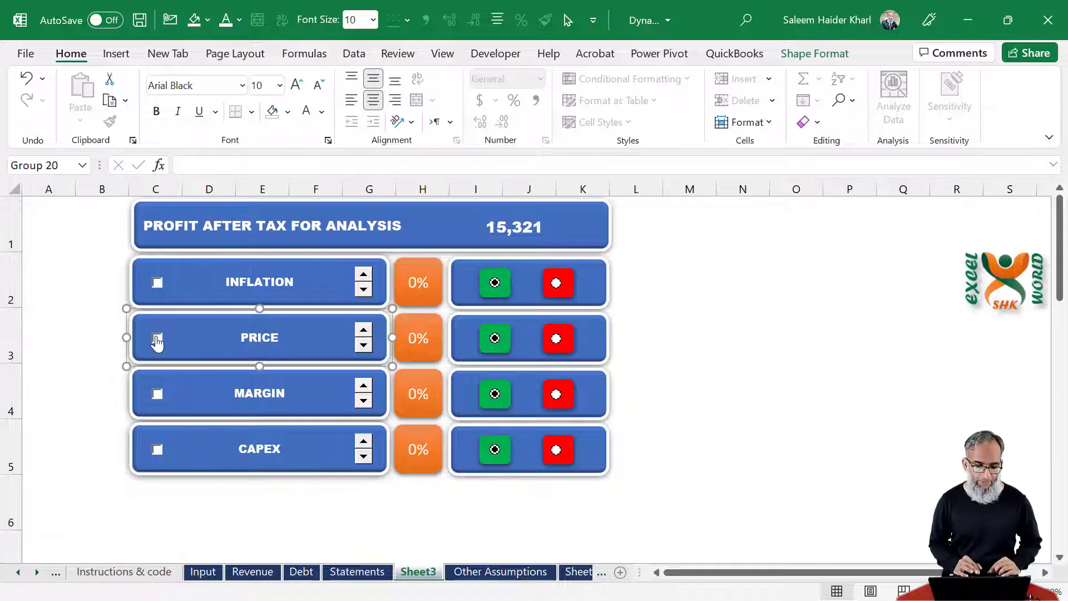
pyautogui.rightClick(157, 340)
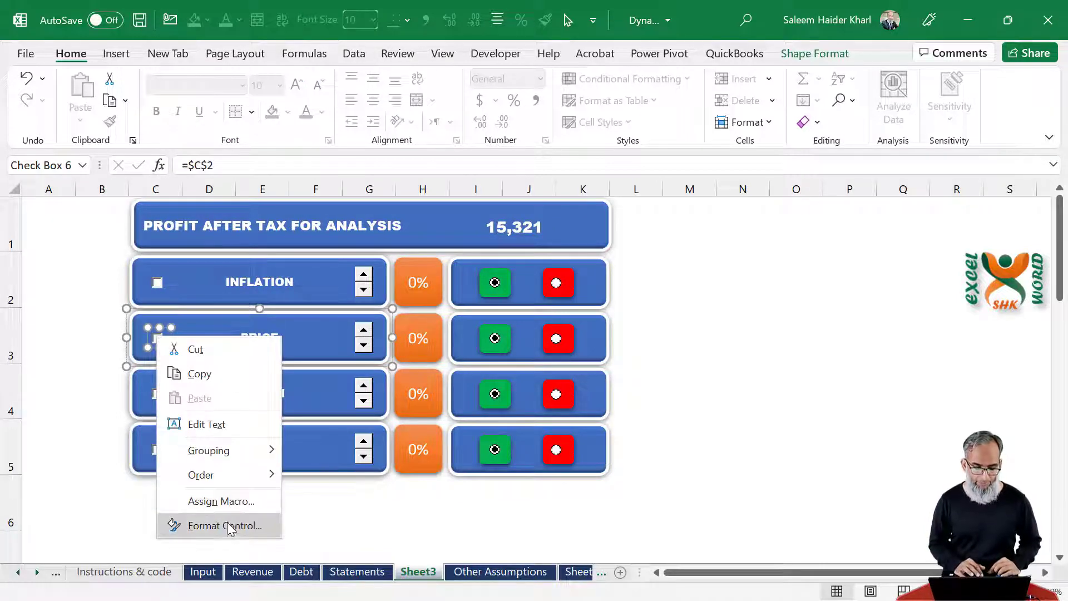
pyautogui.click(225, 526)
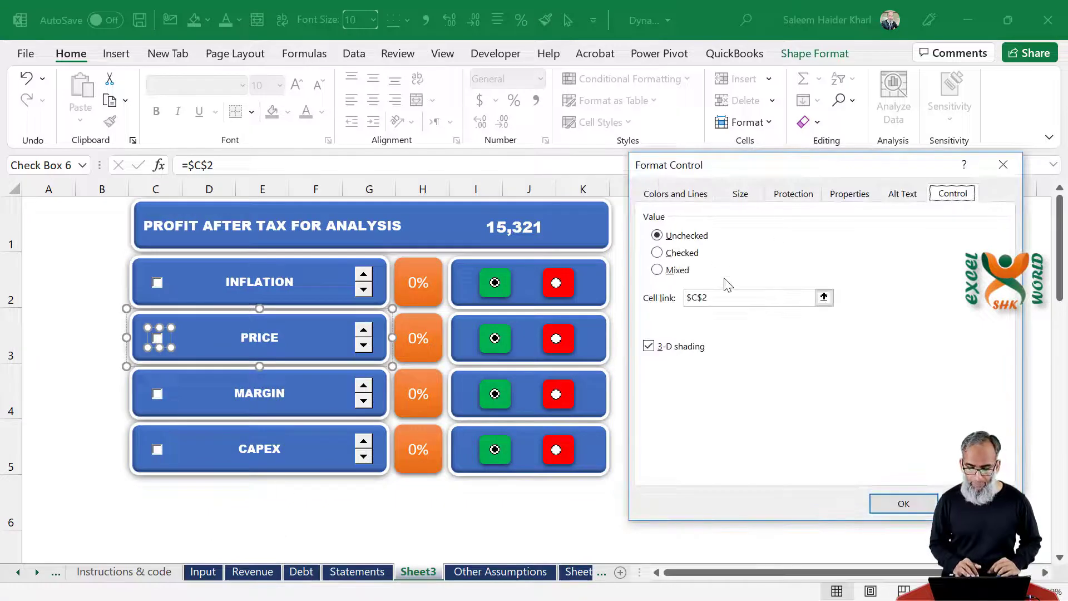
pyautogui.click(722, 296)
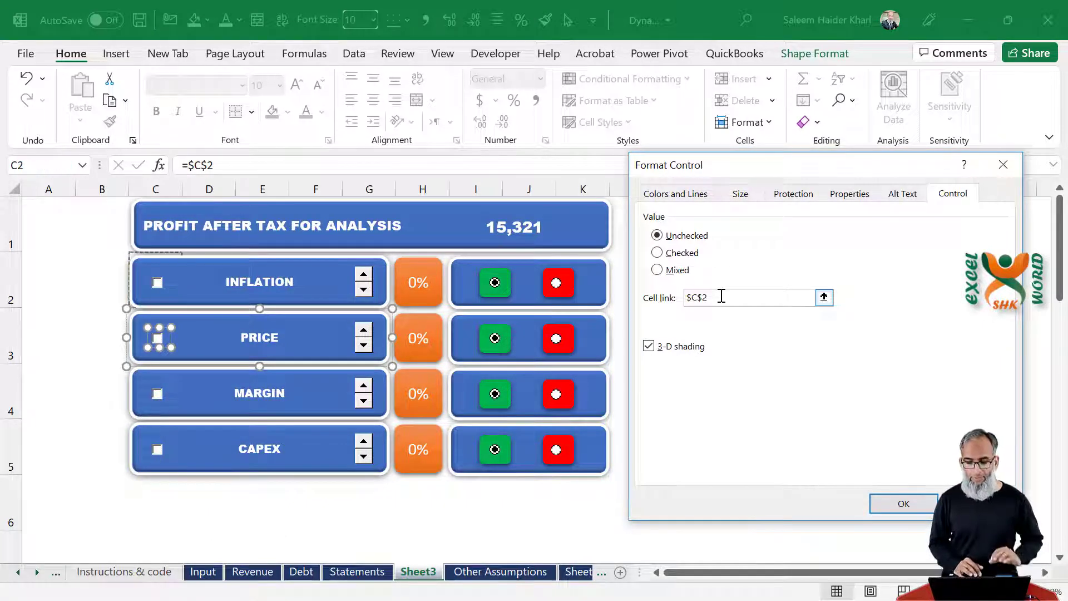
pyautogui.press('BackSpace')
pyautogui.write('3')
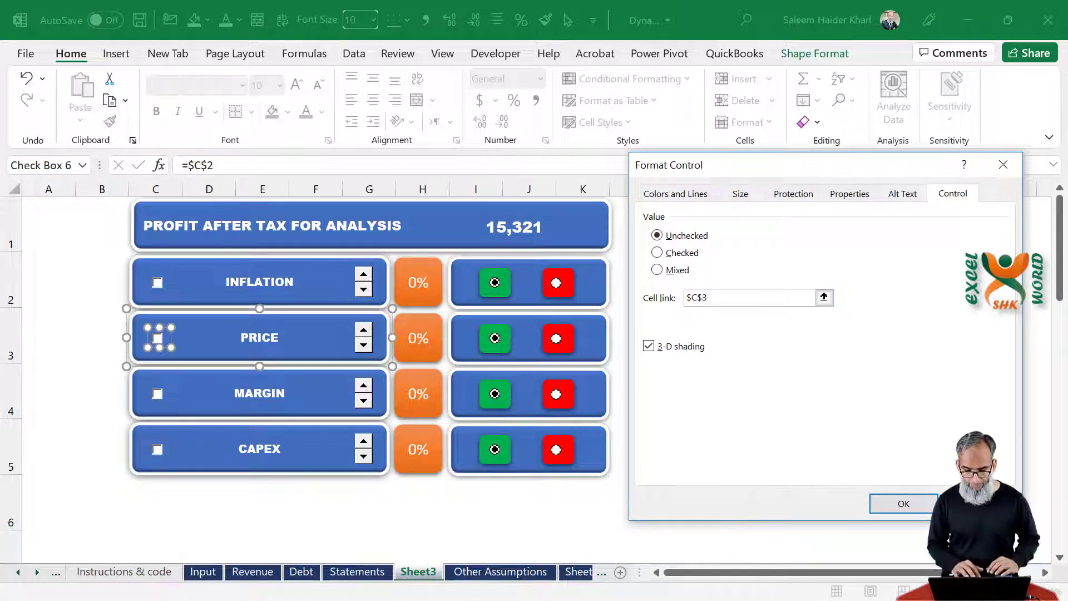
pyautogui.click(922, 511)
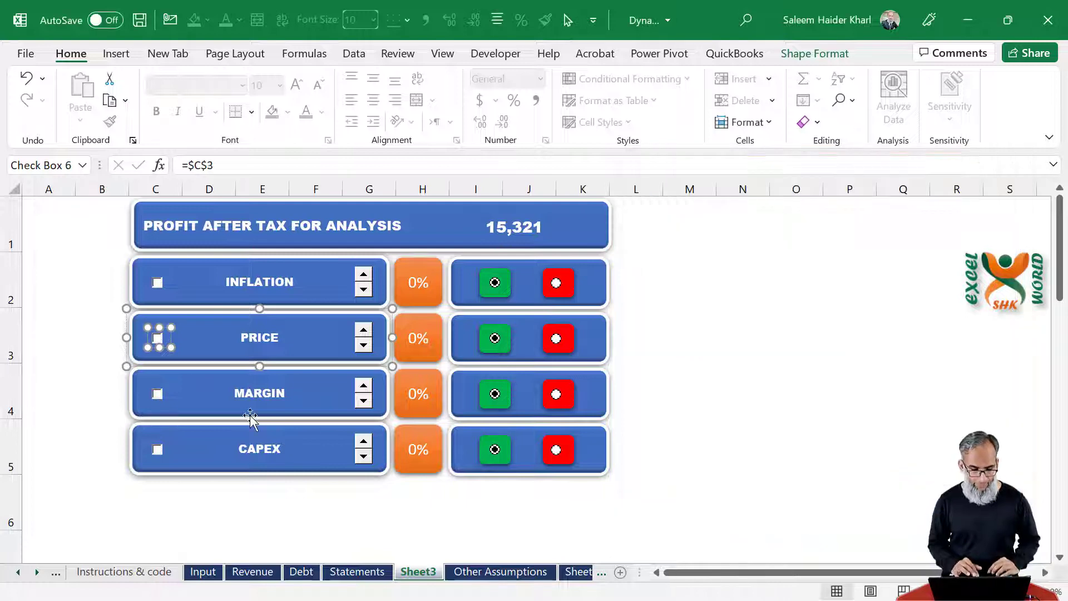
# - Change the cell link of the MARGIN row's check box to $C$4
pyautogui.click(158, 395)
pyautogui.rightClick(158, 395)
pyautogui.press('Escape')
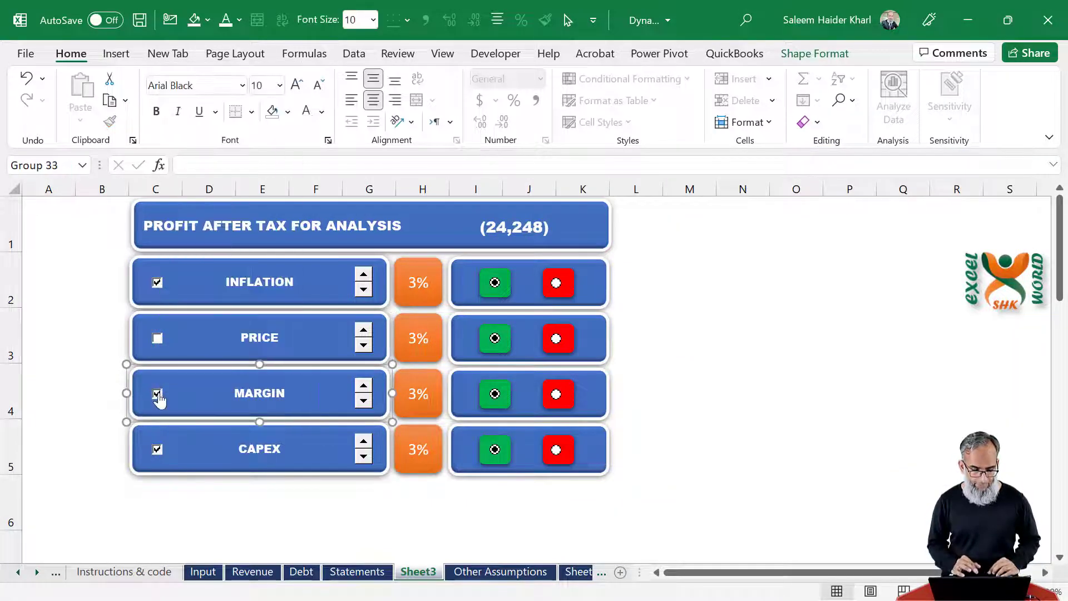
pyautogui.click(158, 395)
pyautogui.rightClick(158, 396)
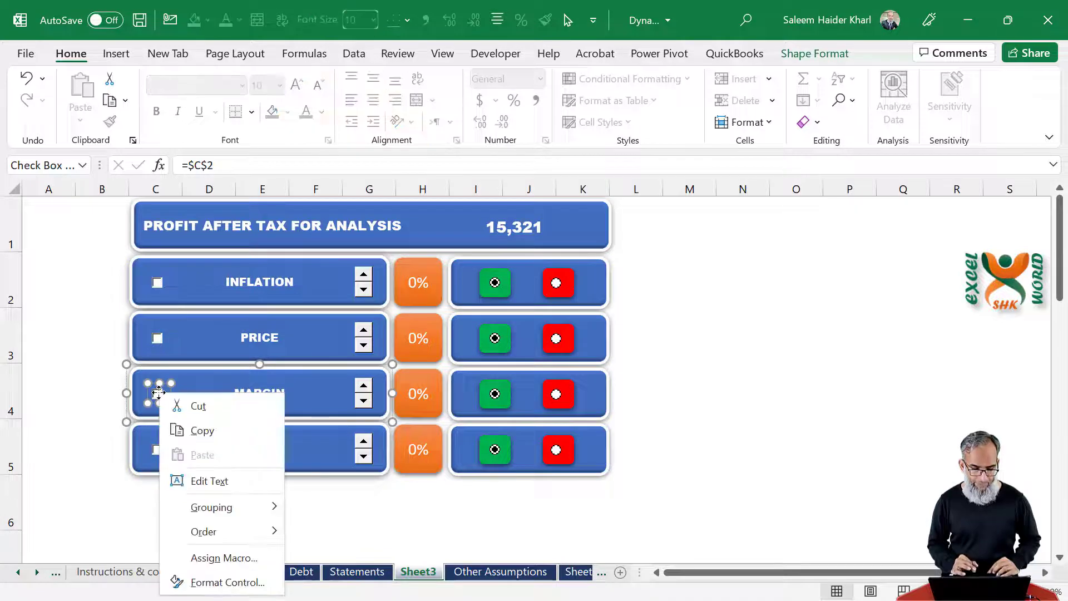
pyautogui.click(234, 583)
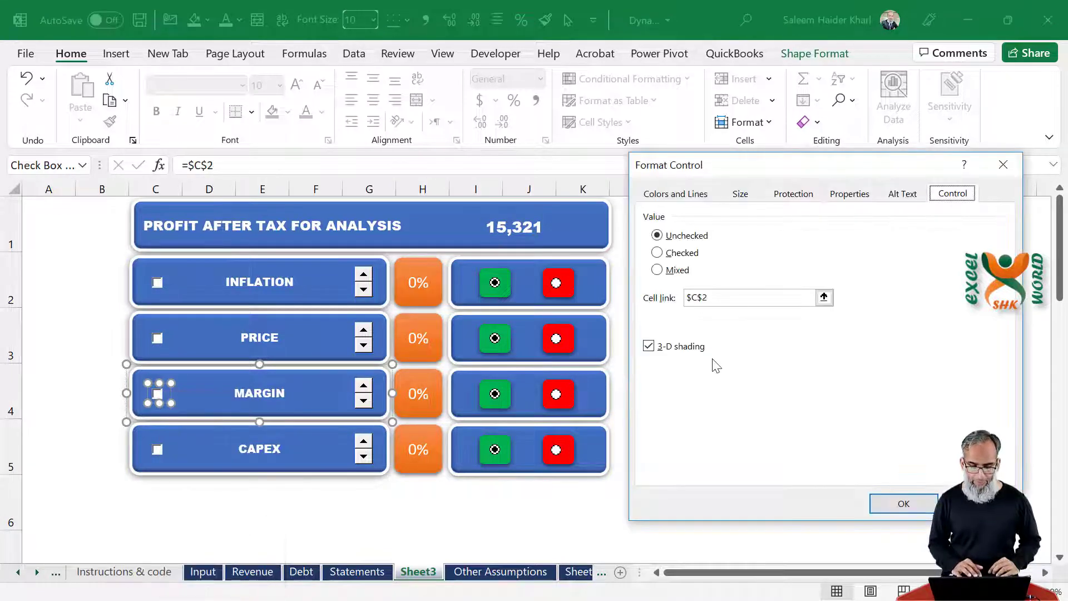
pyautogui.click(724, 303)
pyautogui.press('BackSpace')
pyautogui.write('4')
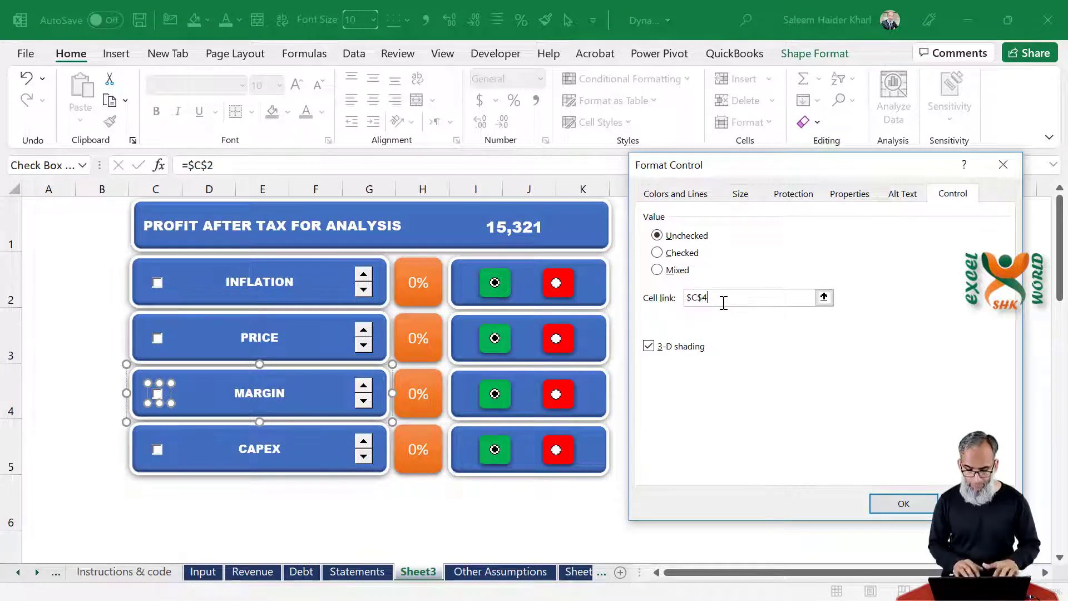
pyautogui.click(900, 502)
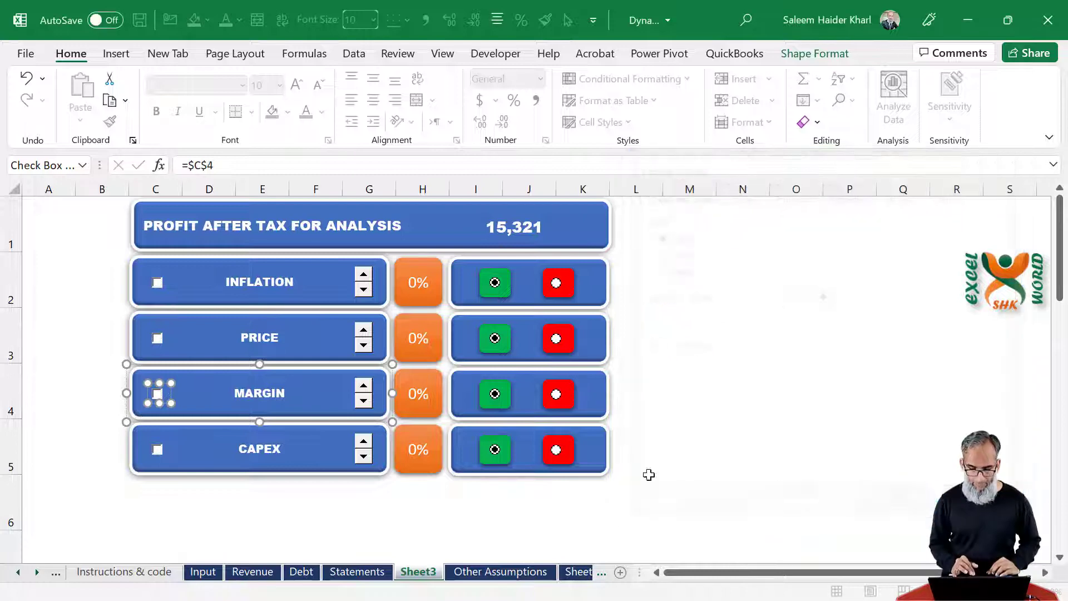
# - Change the cell link of the CAPEX row's check box to $C$5
pyautogui.rightClick(159, 452)
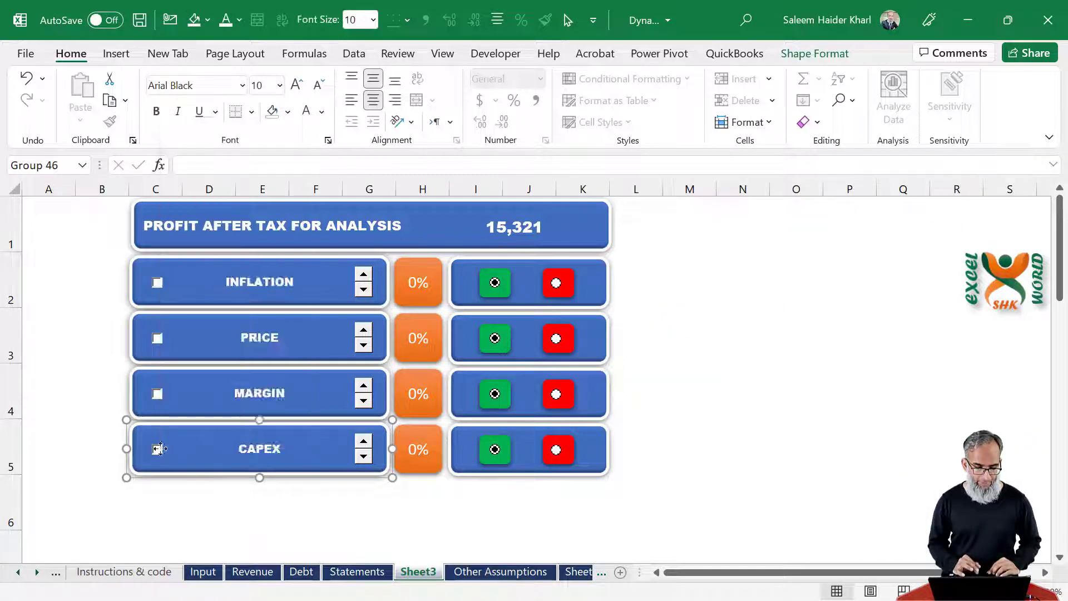
pyautogui.rightClick(160, 448)
pyautogui.click(206, 436)
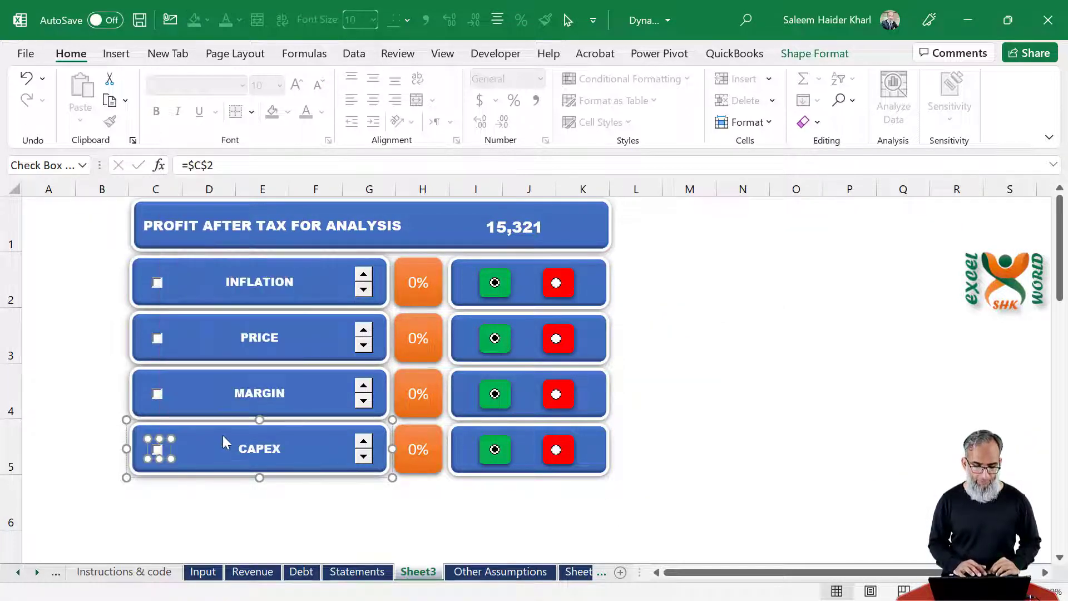
pyautogui.click(725, 297)
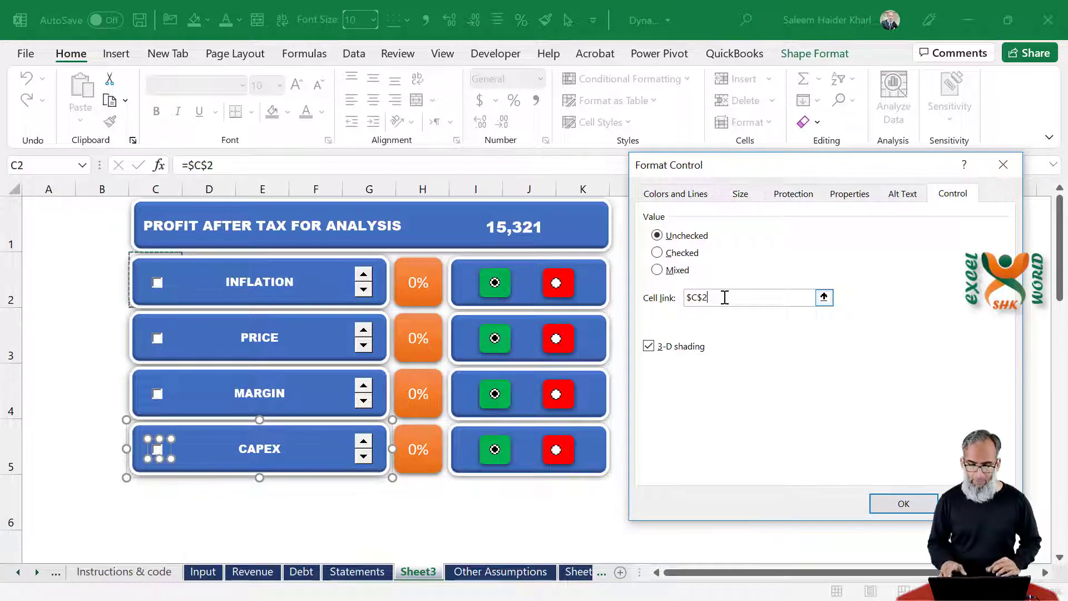
pyautogui.press('BackSpace')
pyautogui.write('5')
pyautogui.press('Return')
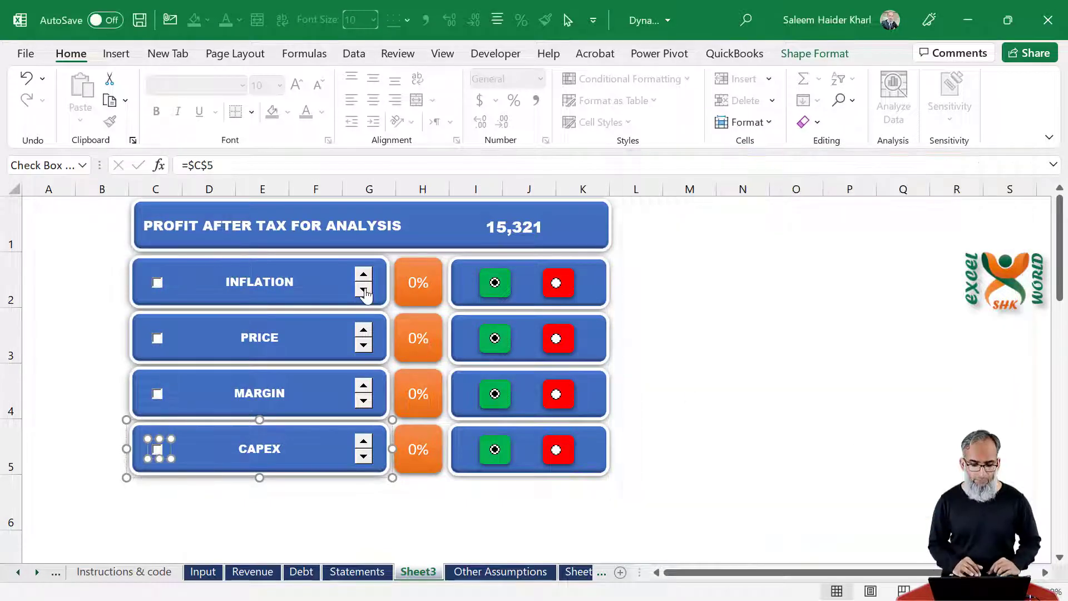
# - Point the PRICE spinner's cell link to the PRICE row's own cell in column F
pyautogui.rightClick(365, 347)
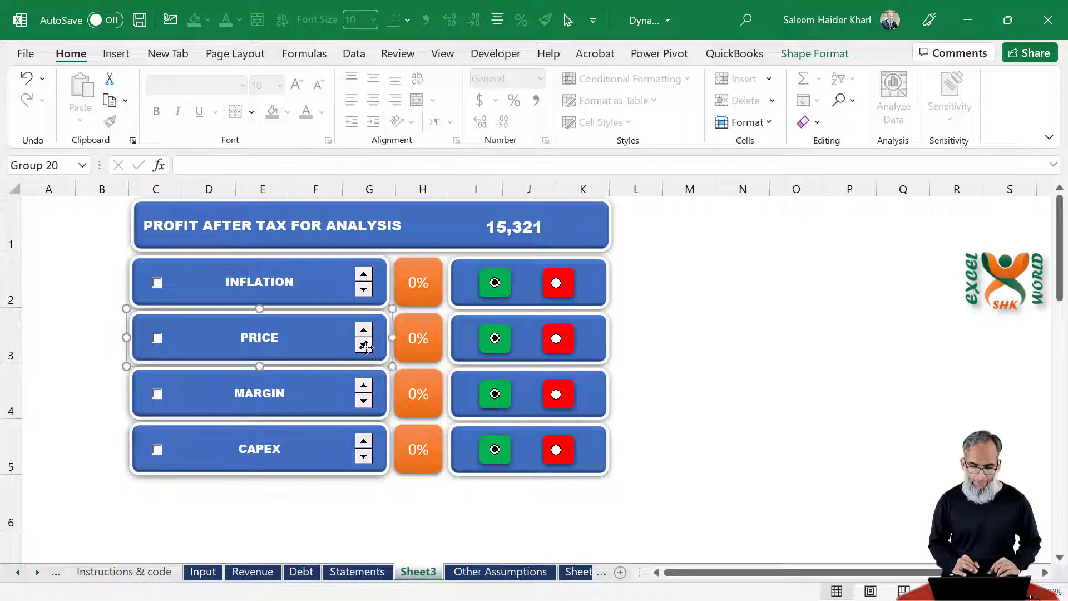
pyautogui.rightClick(366, 347)
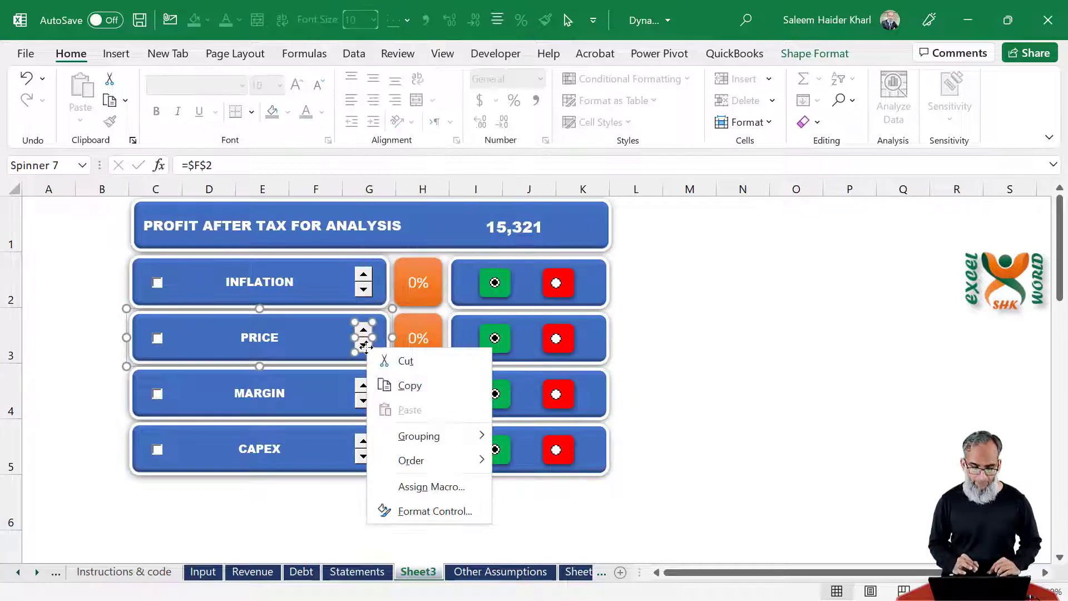
pyautogui.click(435, 511)
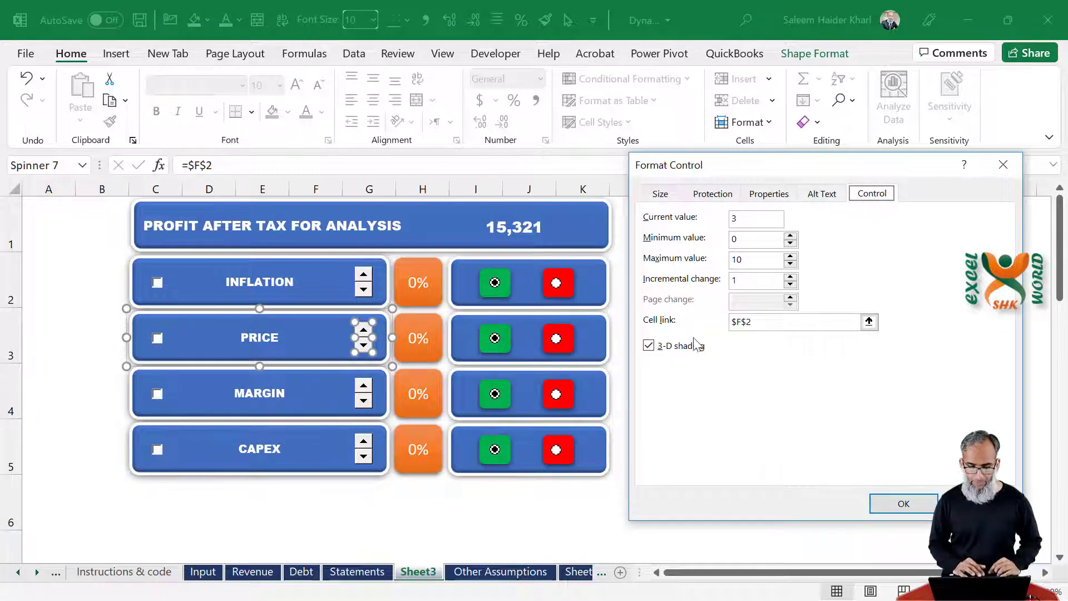
pyautogui.click(759, 323)
pyautogui.press('BackSpace')
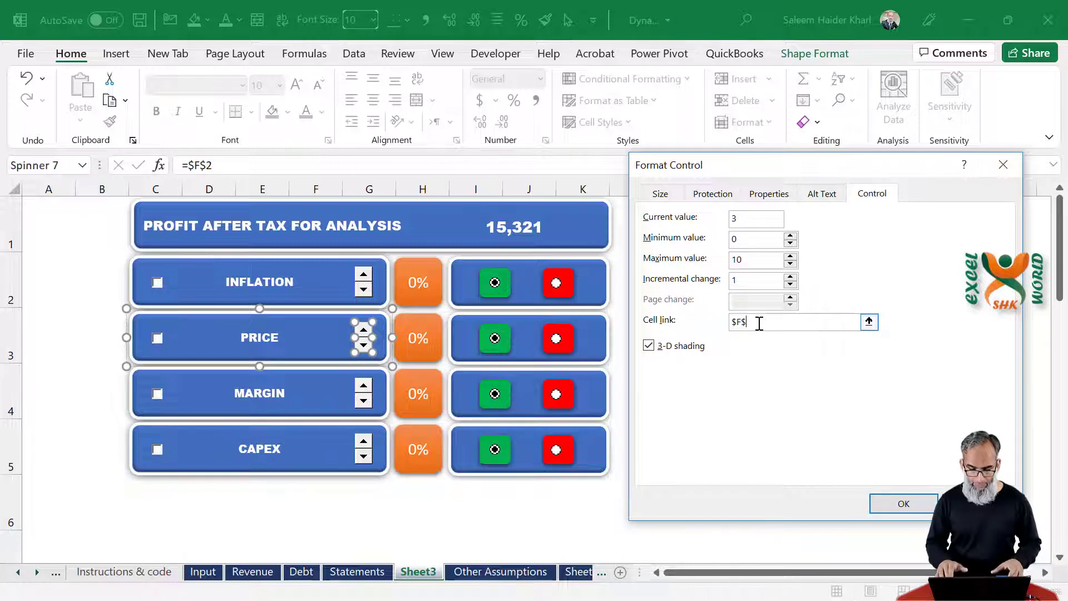
pyautogui.click(904, 505)
# - Change the cell link of the MARGIN row's spinner to $F$4
pyautogui.click(363, 393)
pyautogui.rightClick(363, 392)
pyautogui.click(429, 552)
pyautogui.click(769, 321)
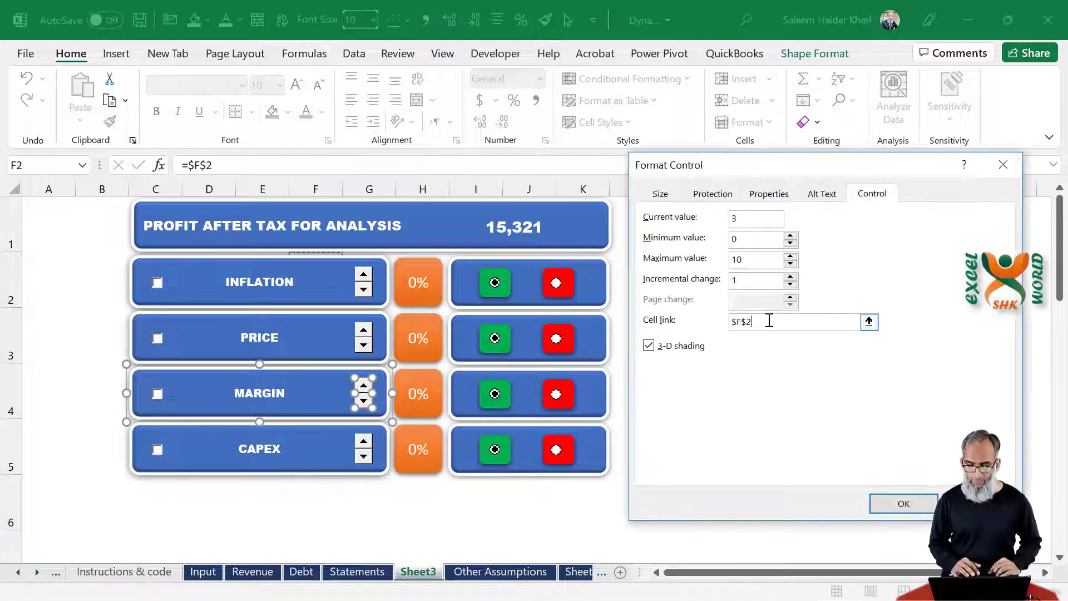
pyautogui.press('BackSpace')
pyautogui.write('4')
pyautogui.click(903, 503)
# - Point the CAPEX spinner's cell link to the CAPEX row's own cell in column F and deselect the control
pyautogui.click(363, 454)
pyautogui.rightClick(363, 453)
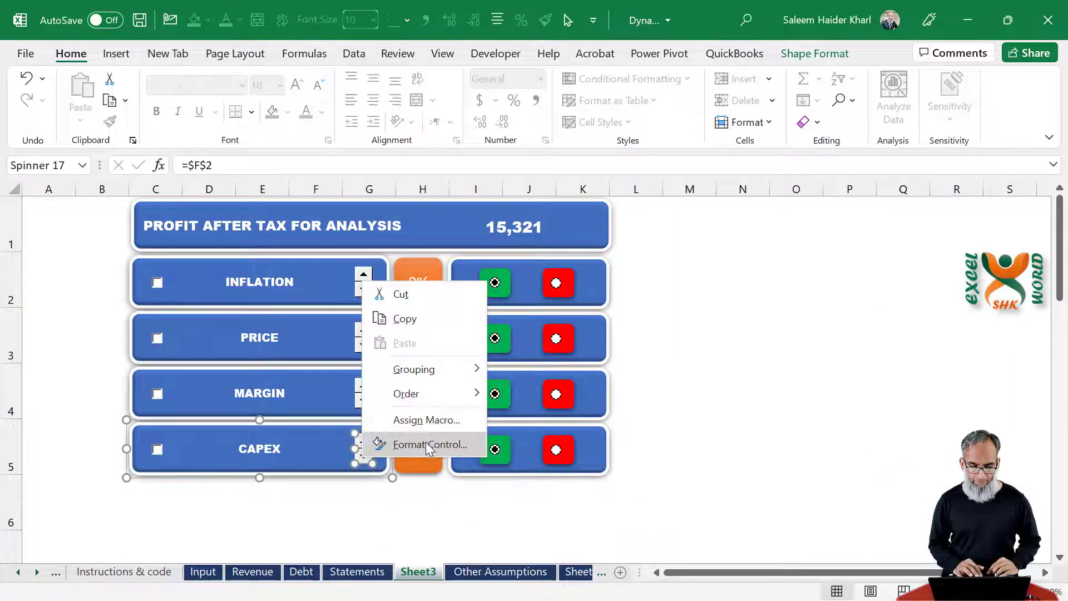
pyautogui.click(429, 445)
pyautogui.click(904, 503)
pyautogui.click(367, 495)
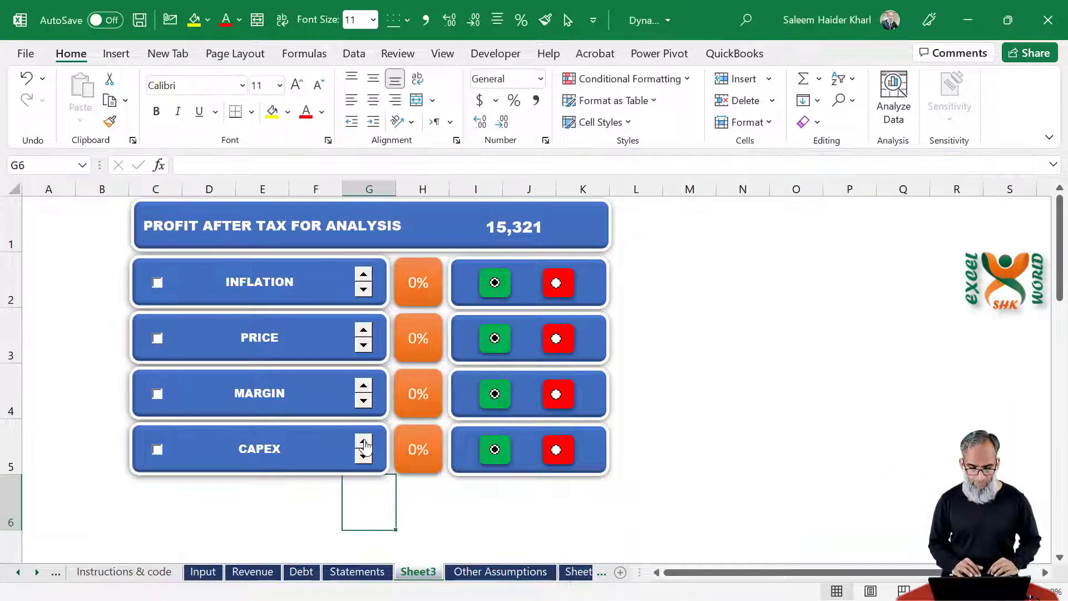
# - Tick the CAPEX check box to try out its separate link
pyautogui.click(157, 451)
pyautogui.click(157, 449)
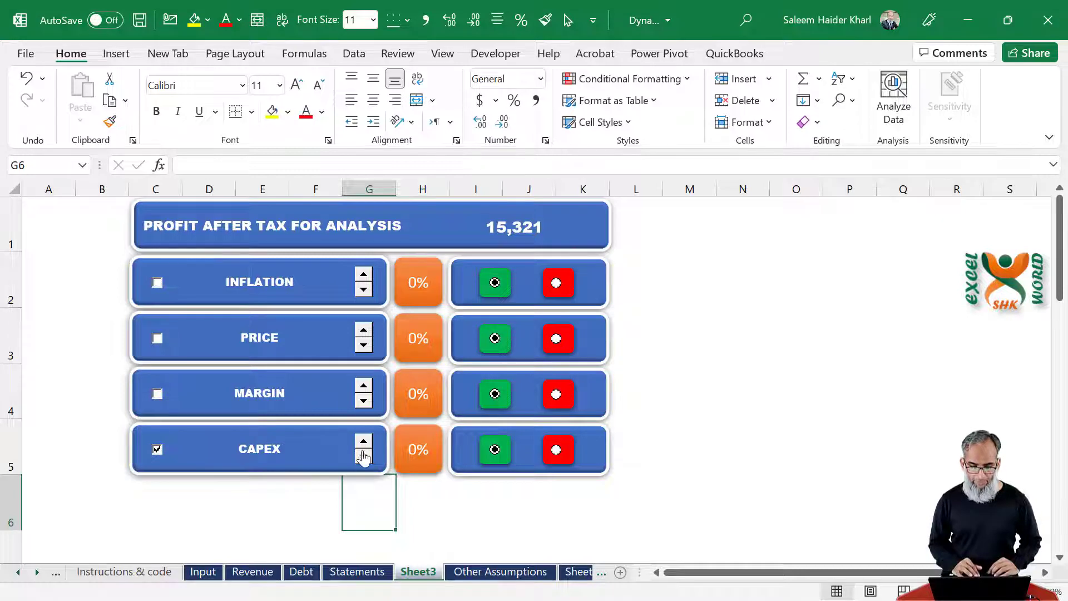
# - Try the CAPEX spinner in both directions and check which cell the INFLATION row's percentage box refers to
pyautogui.click(364, 457)
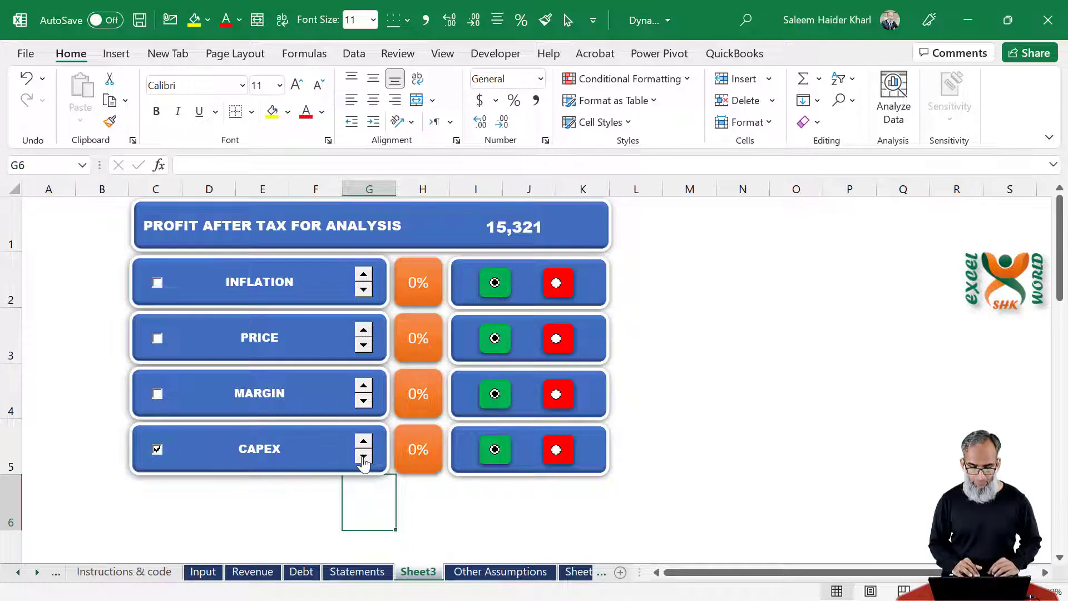
pyautogui.click(364, 442)
pyautogui.click(417, 287)
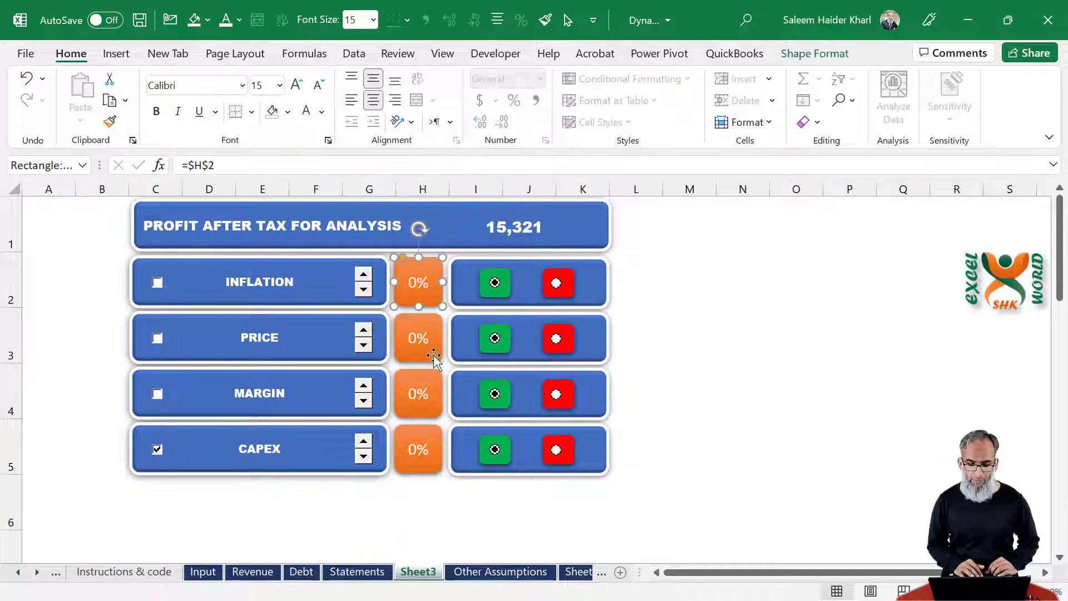
# - Link the PRICE percentage box to its own row's cell in column H and the MARGIN percentage box to $H$4
pyautogui.click(423, 338)
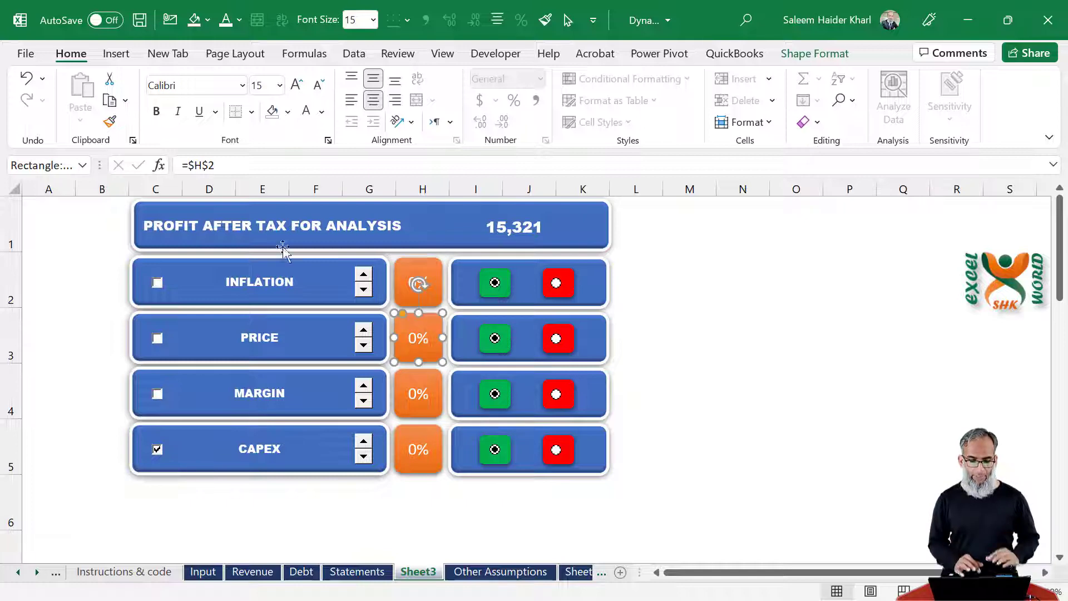
pyautogui.click(234, 164)
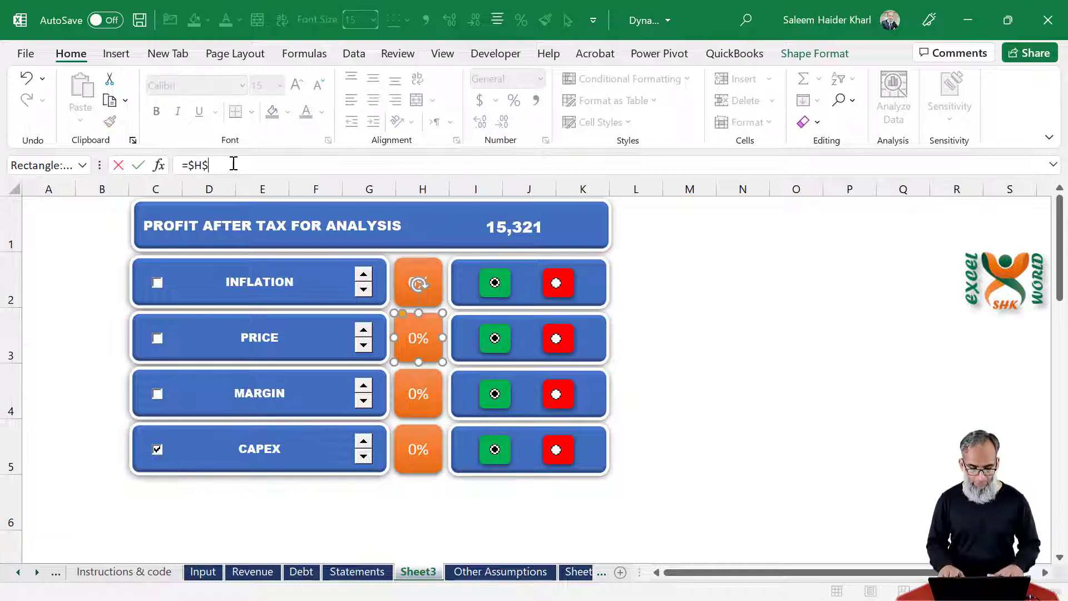
pyautogui.click(419, 393)
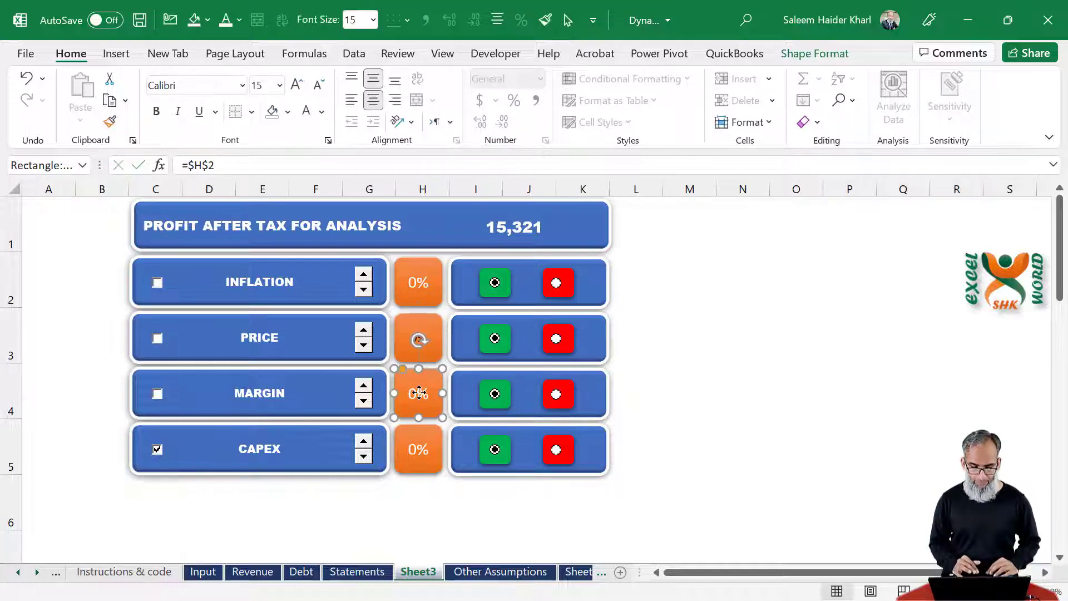
pyautogui.click(238, 165)
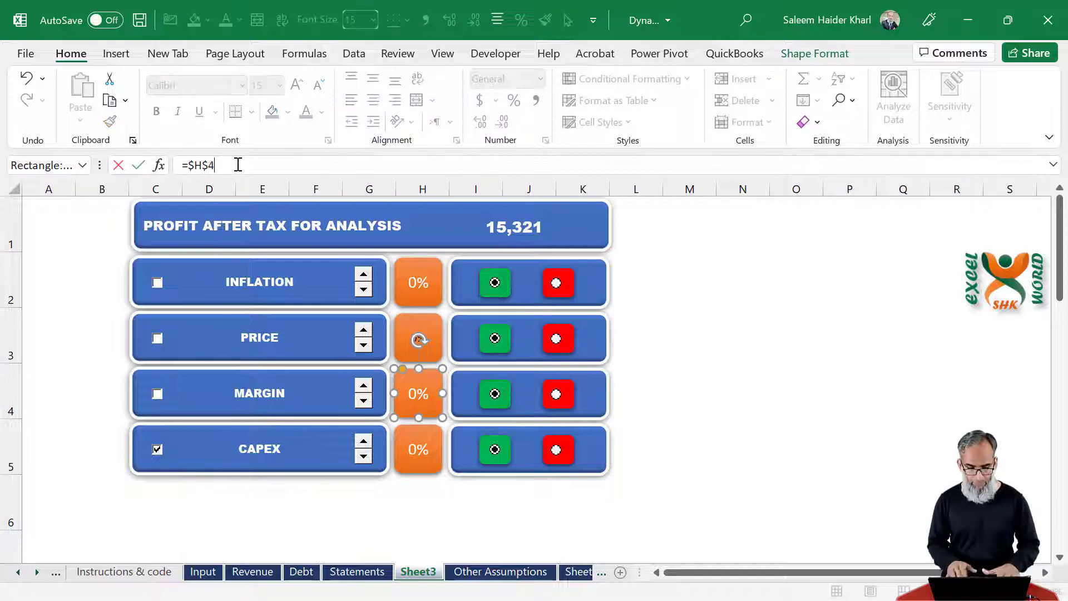
# - Link the CAPEX percentage box to the CAPEX row's own cell in column H and deselect it
pyautogui.click(423, 456)
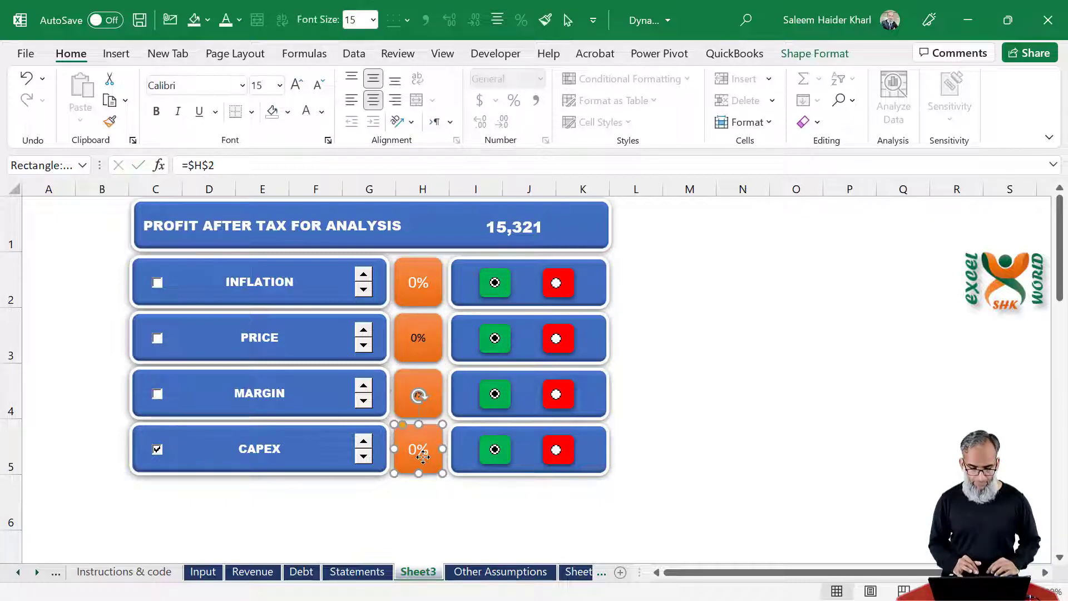
pyautogui.click(239, 165)
pyautogui.press('BackSpace')
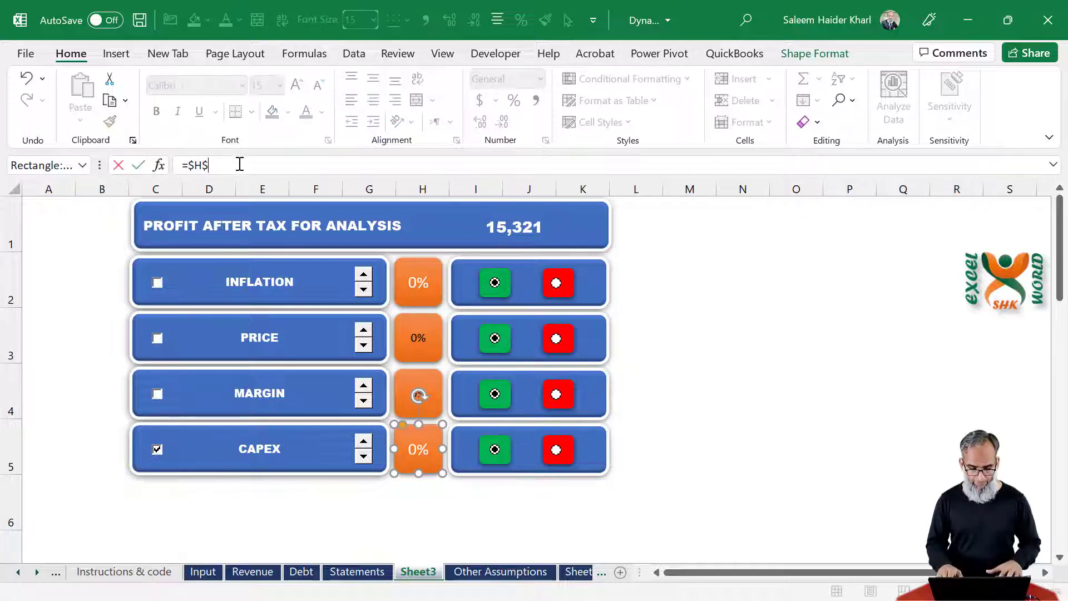
pyautogui.click(444, 520)
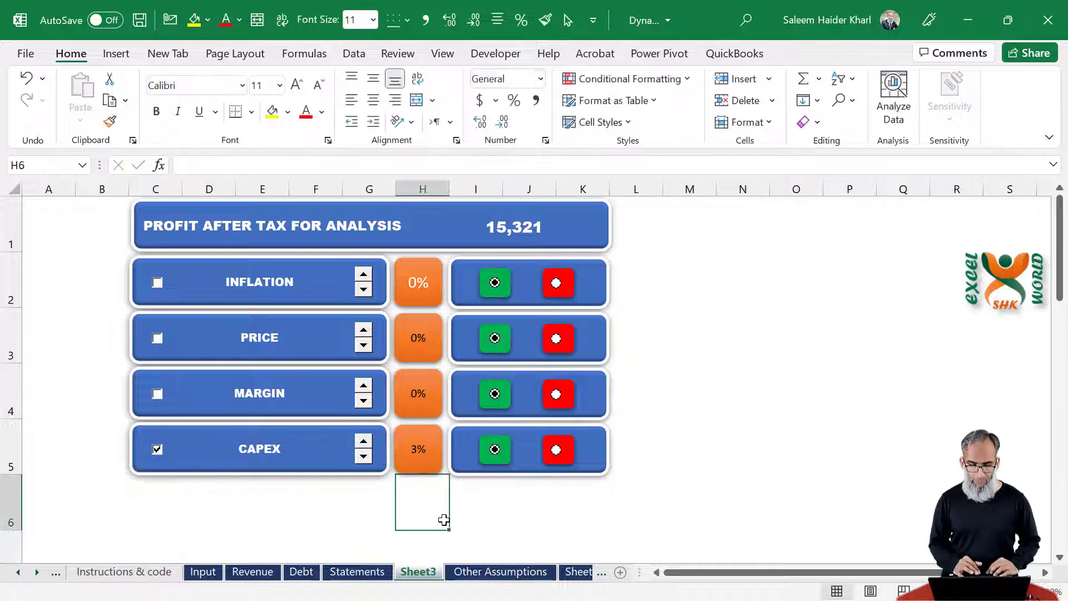
# - Format the text of all four orange percentage boxes in bold at font size 12, then deselect them
pyautogui.click(568, 20)
pyautogui.moveTo(444, 489); pyautogui.dragTo(389, 248)
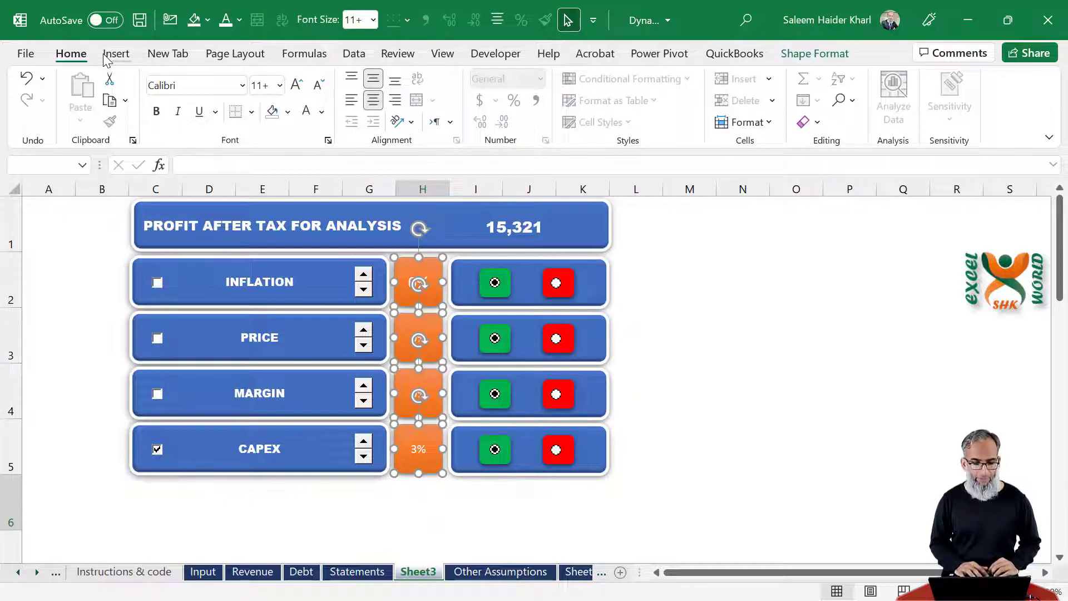
pyautogui.click(207, 86)
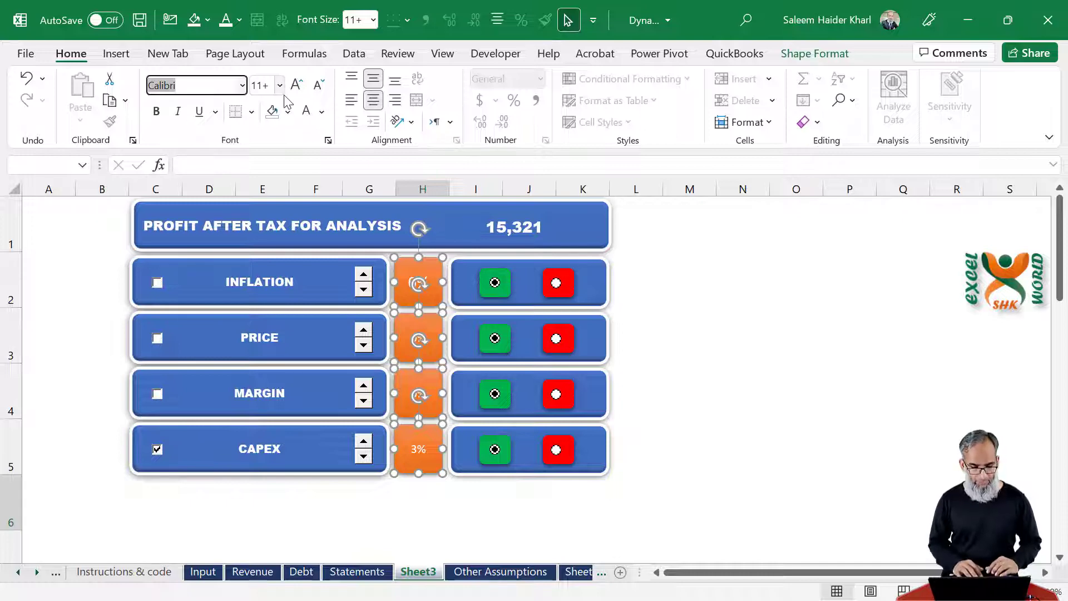
pyautogui.click(269, 89)
pyautogui.write('12')
pyautogui.press('Return')
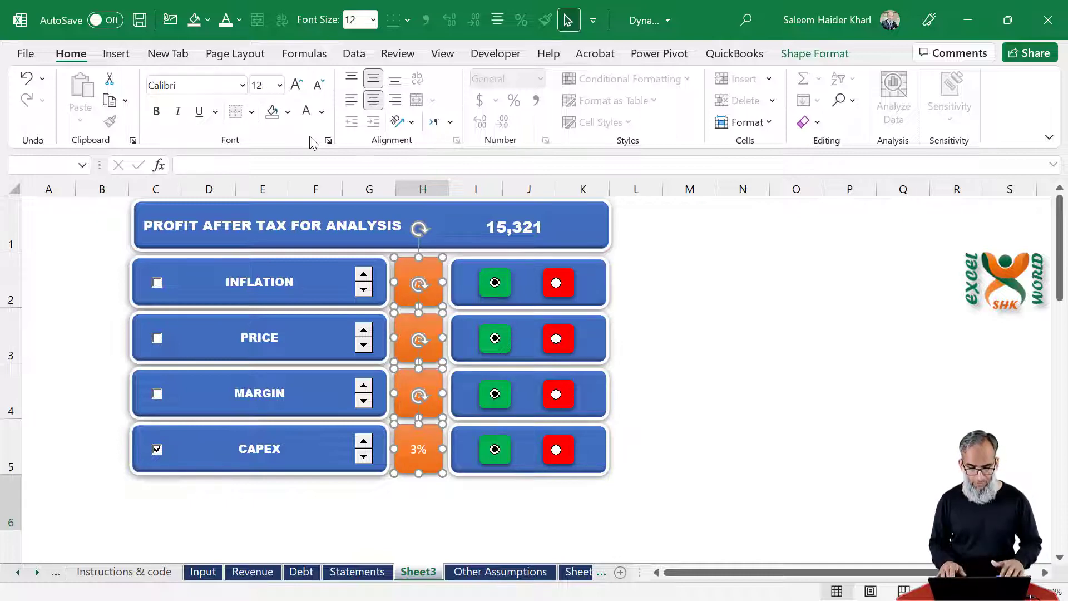
pyautogui.hotkey('ctrl', 'b')
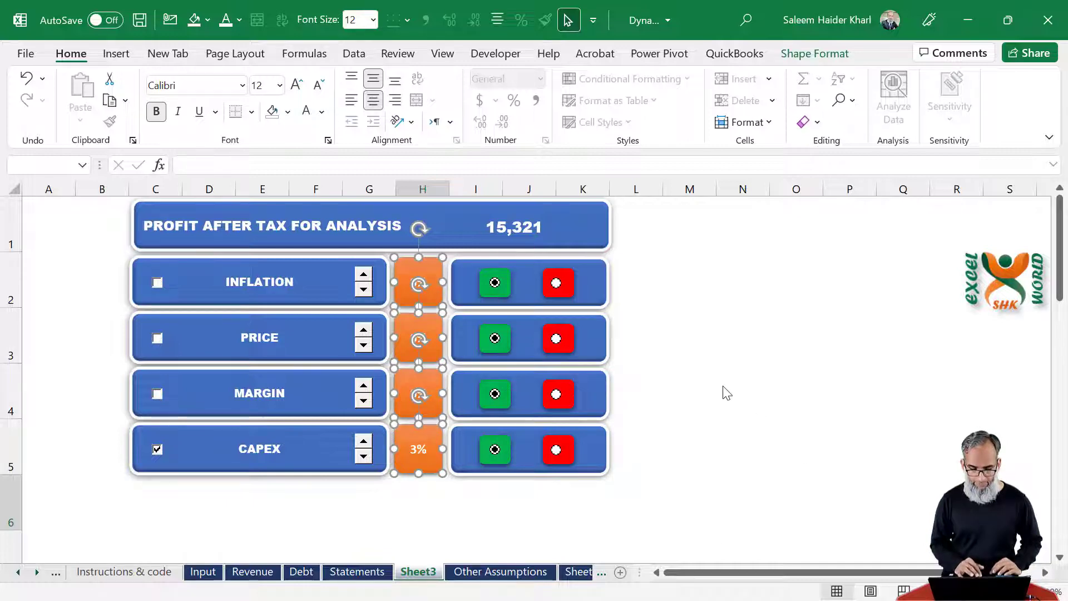
pyautogui.press('Escape')
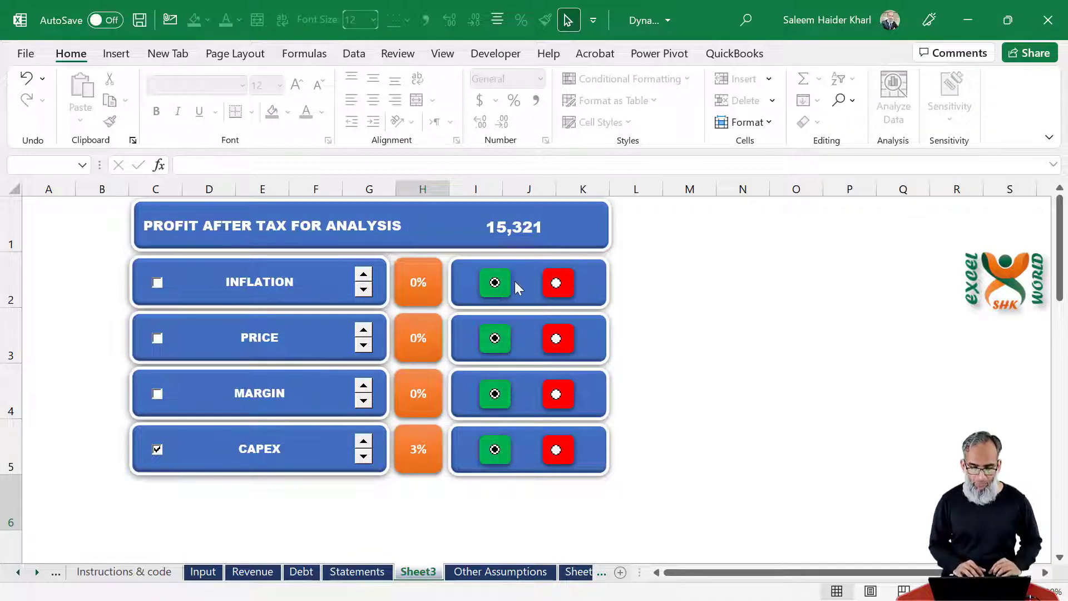
# - Change the cell link of the PRICE row's green option button to $I$3
pyautogui.rightClick(498, 340)
pyautogui.click(497, 340)
pyautogui.rightClick(497, 339)
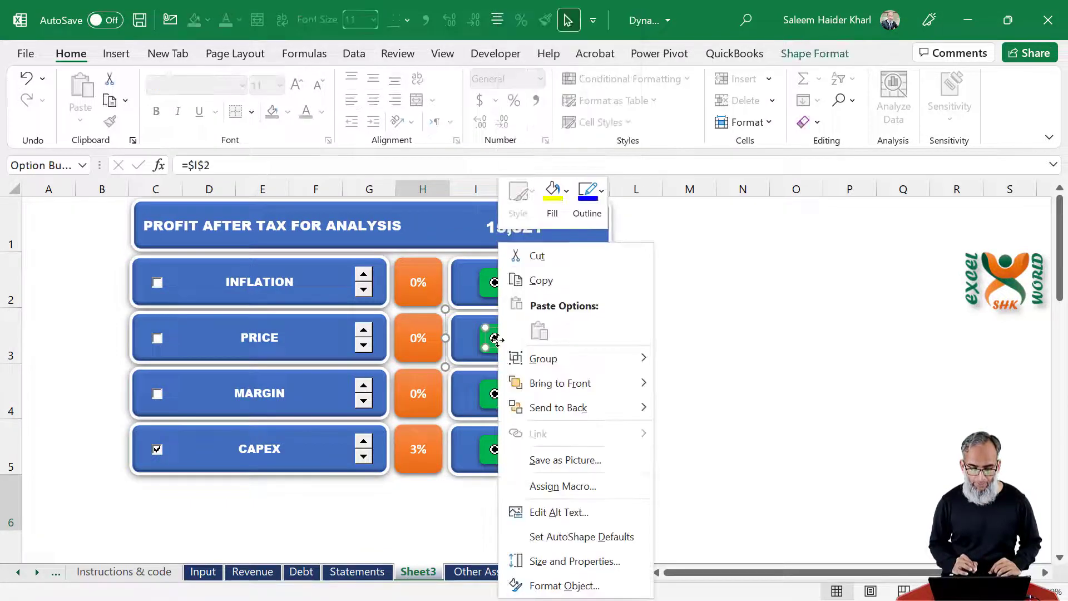
pyautogui.click(579, 586)
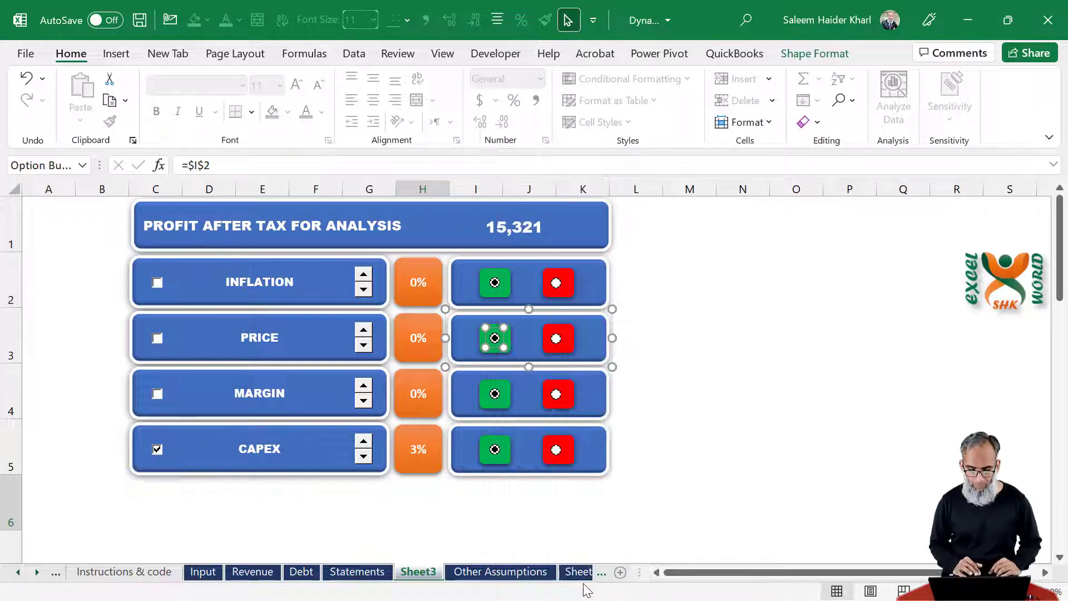
pyautogui.click(473, 373)
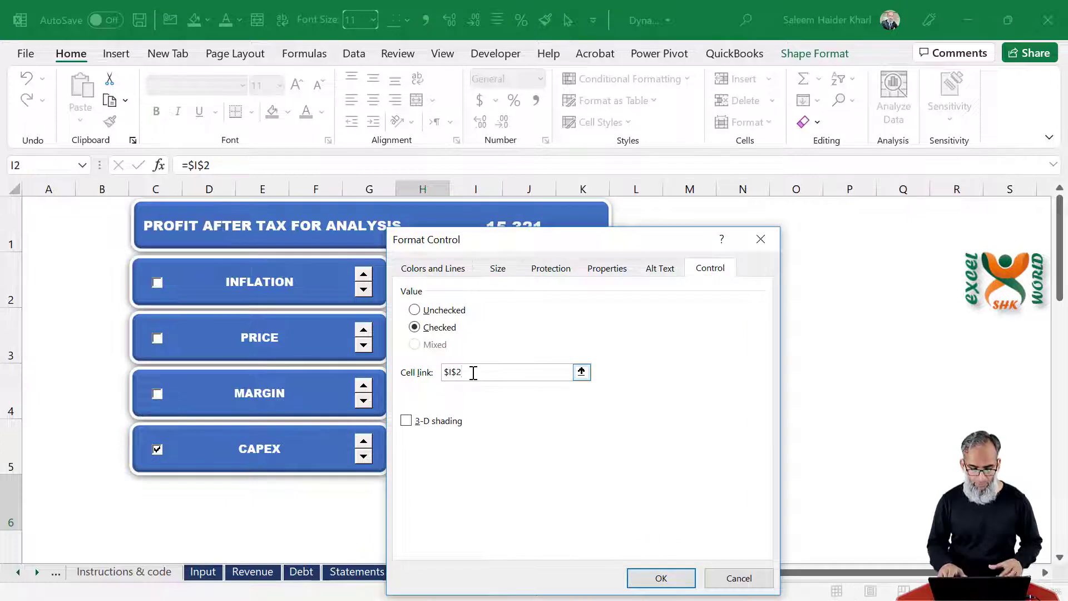
pyautogui.press('BackSpace')
pyautogui.write('3')
pyautogui.click(657, 578)
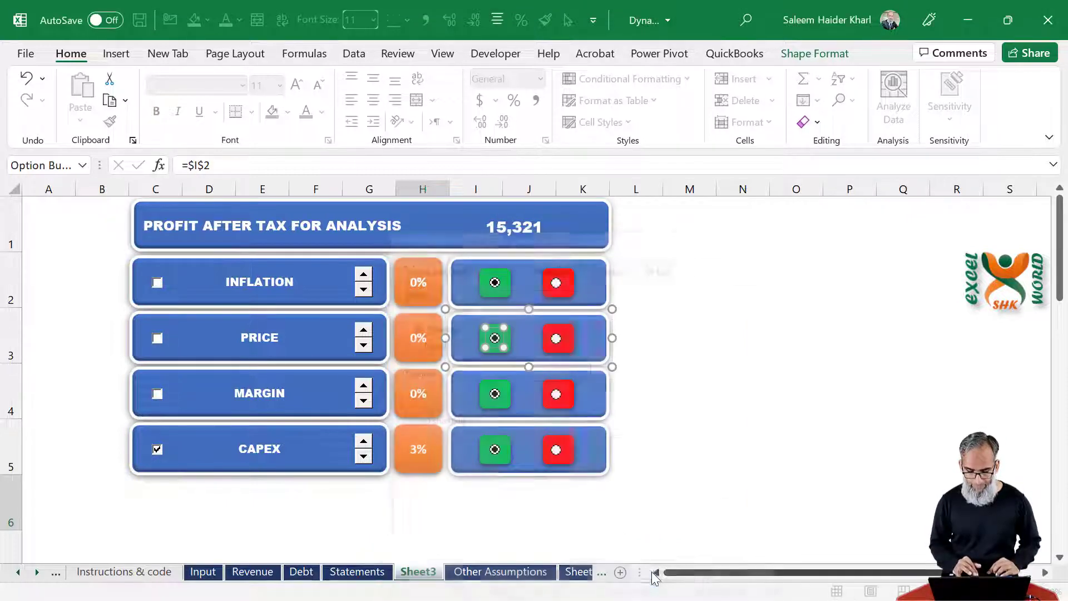
# - Check the cell link of the PRICE row's red option button
pyautogui.rightClick(556, 340)
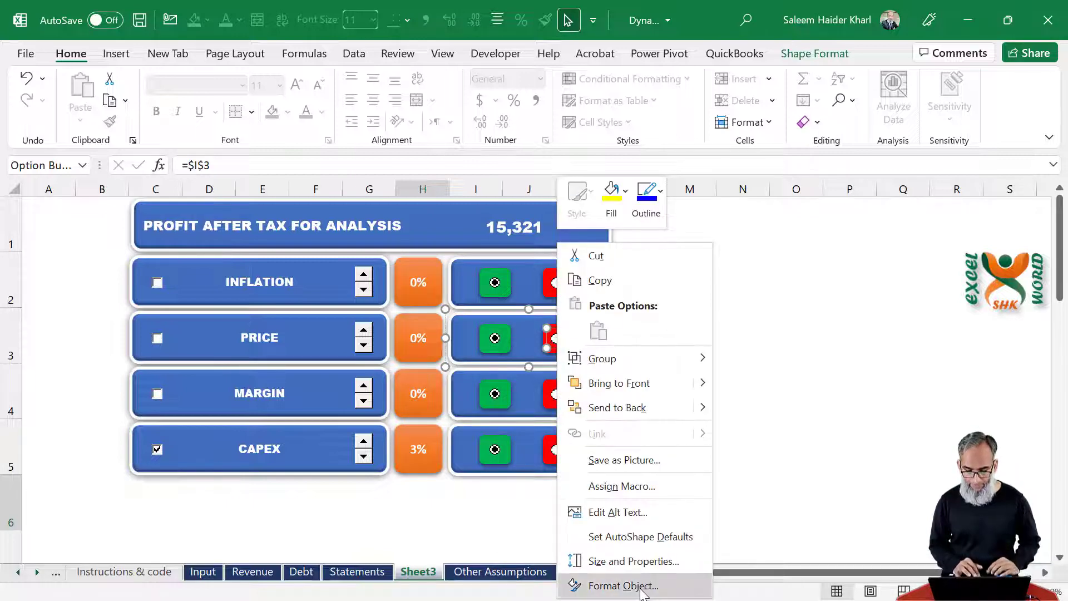
pyautogui.click(618, 585)
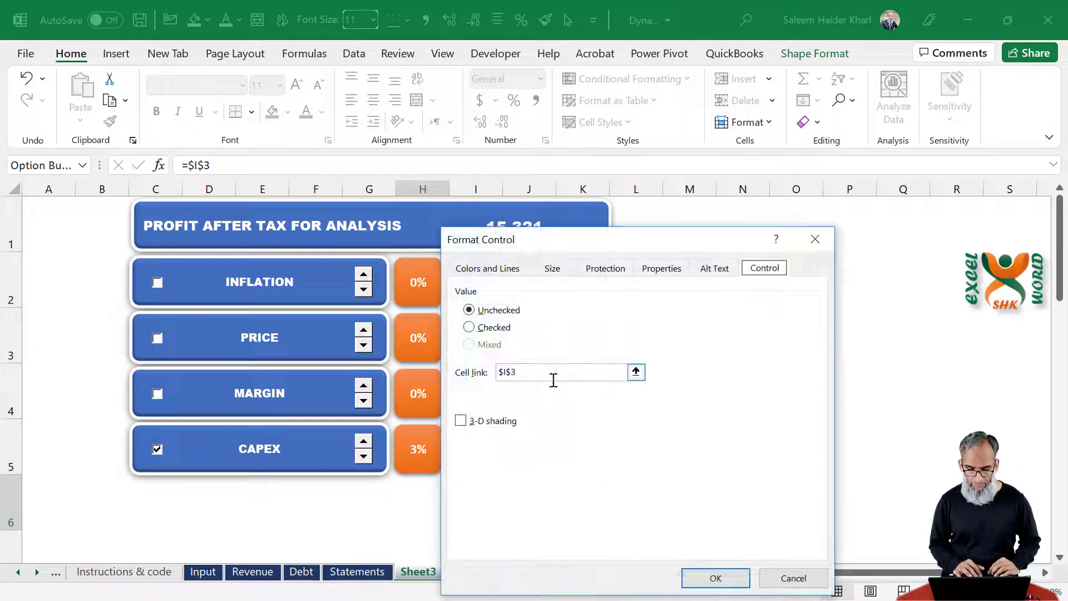
pyautogui.click(724, 579)
# - Change the cell link of the MARGIN row's green option button to $I$4
pyautogui.rightClick(498, 397)
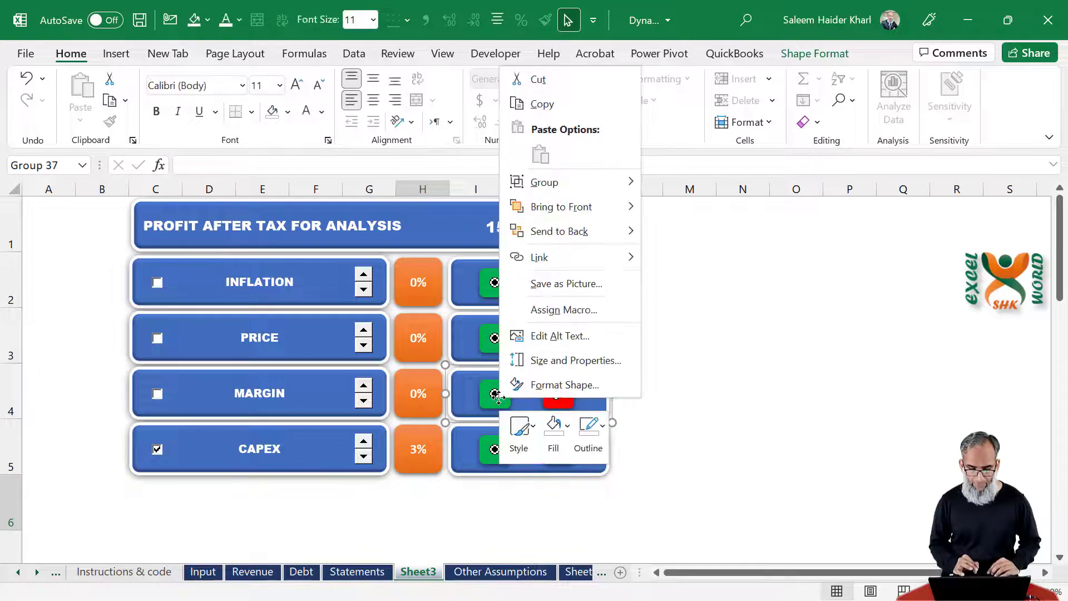
pyautogui.rightClick(499, 398)
pyautogui.click(532, 383)
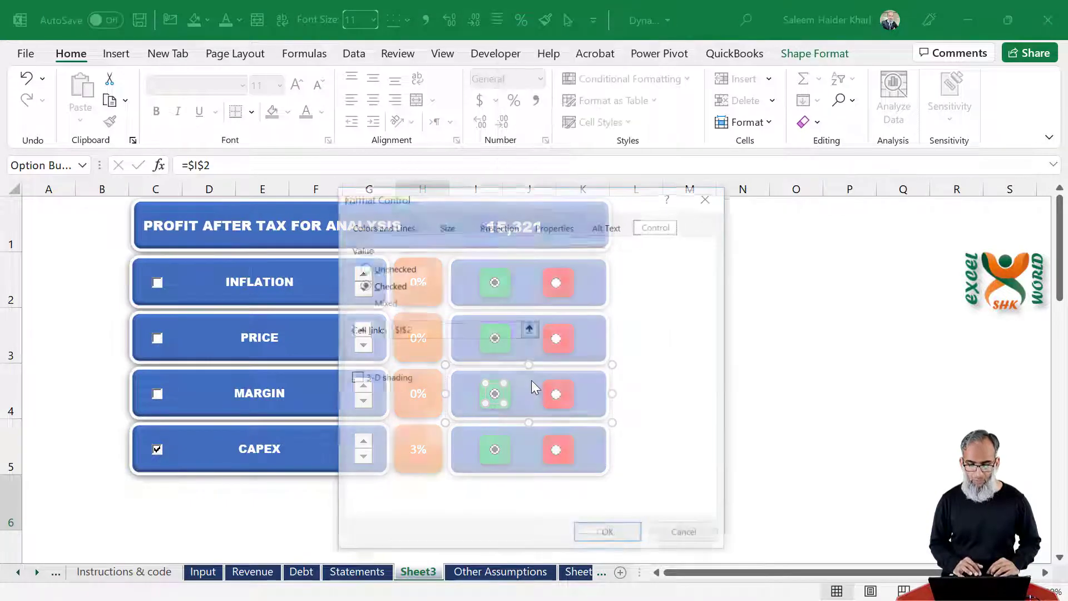
pyautogui.click(435, 329)
pyautogui.press('BackSpace')
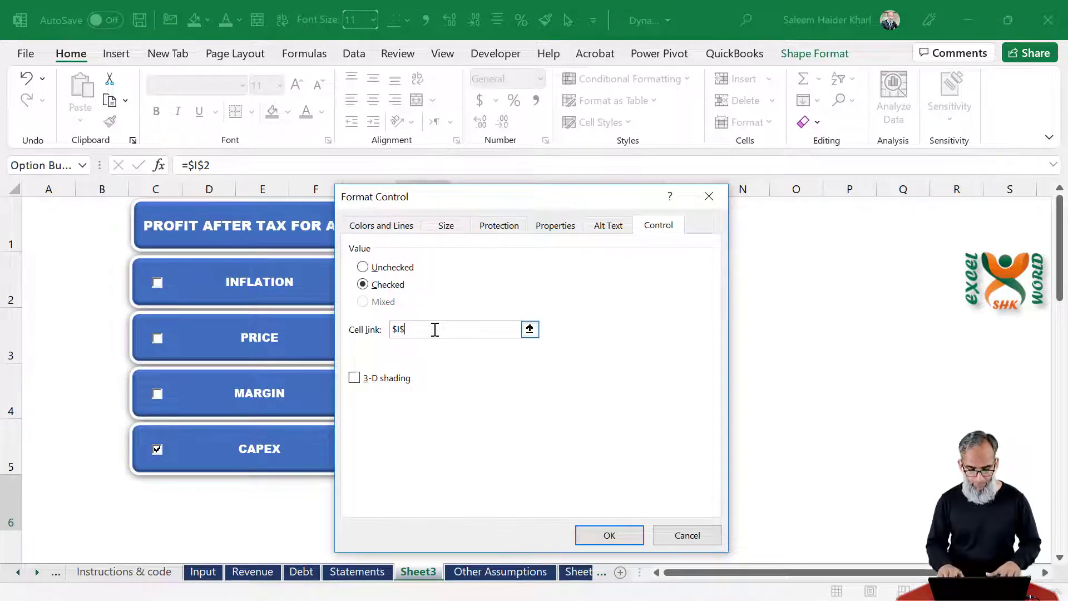
pyautogui.click(612, 534)
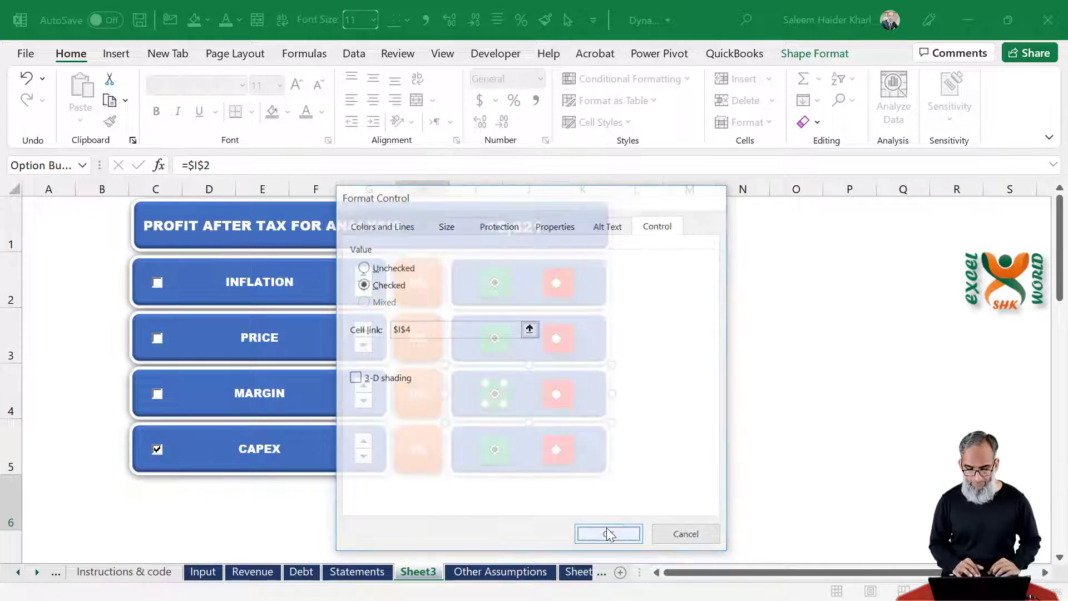
# - Change the cell link of the CAPEX row's green option button to $I$5 and deselect the control
pyautogui.rightClick(496, 457)
pyautogui.click(496, 452)
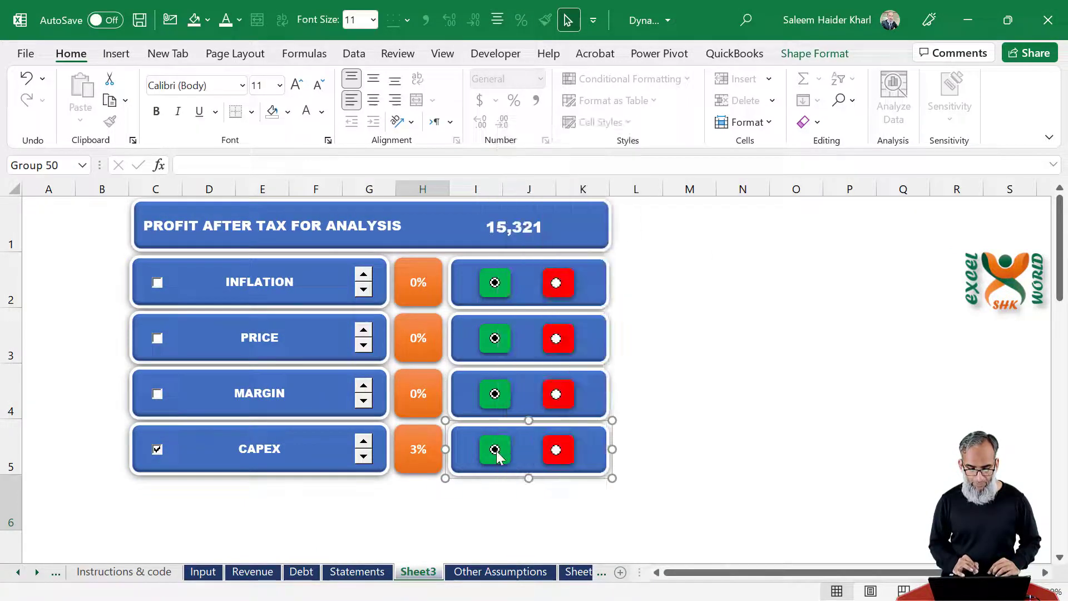
pyautogui.rightClick(496, 449)
pyautogui.click(563, 438)
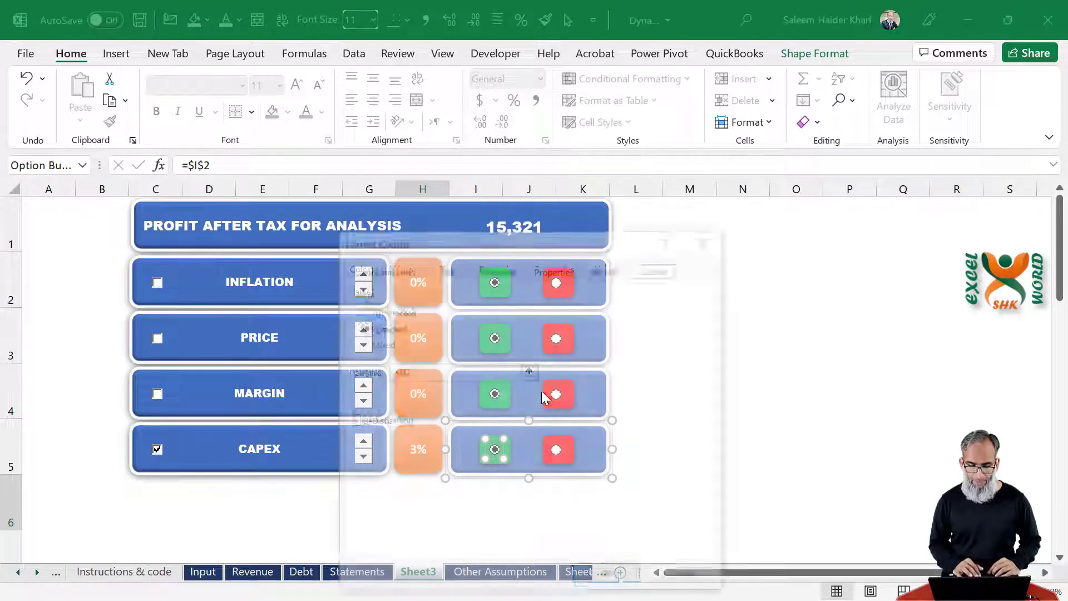
pyautogui.press('BackSpace')
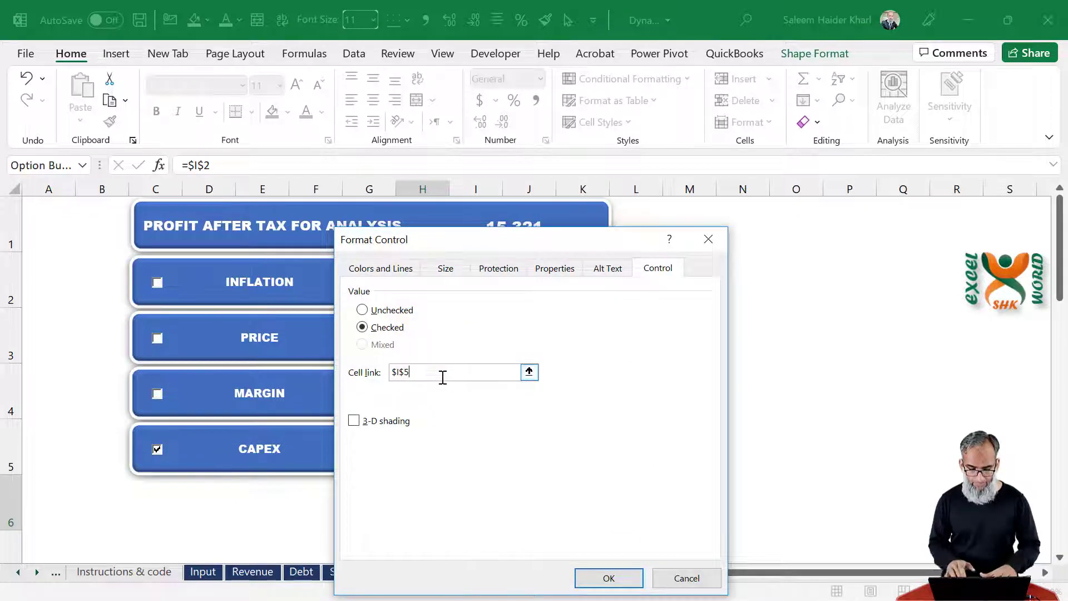
pyautogui.click(591, 580)
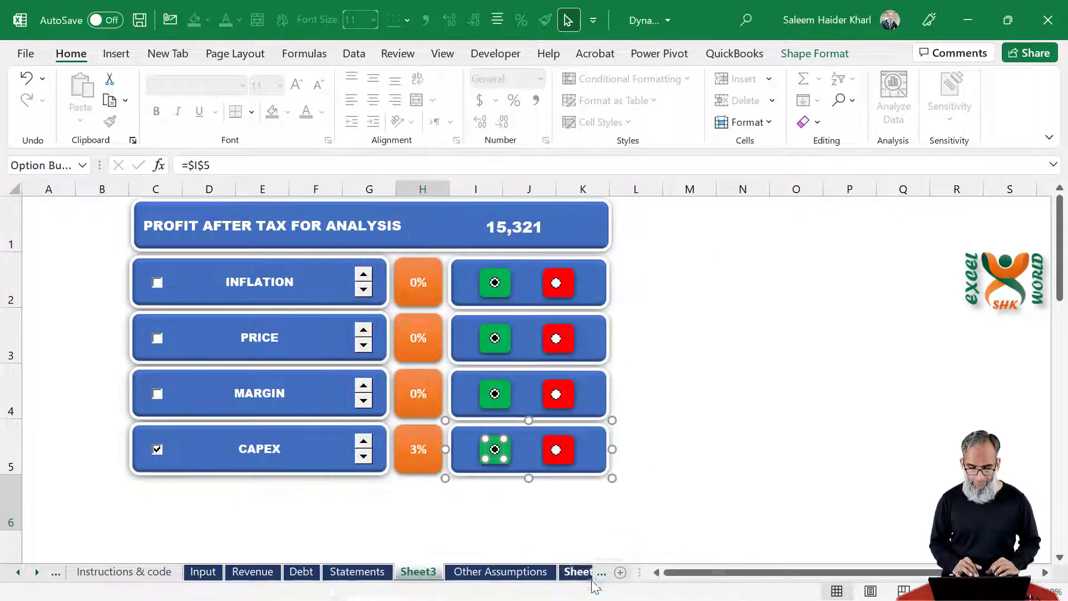
pyautogui.click(622, 511)
# - Switch the CAPEX row between its red and green option buttons to test their link
pyautogui.click(558, 450)
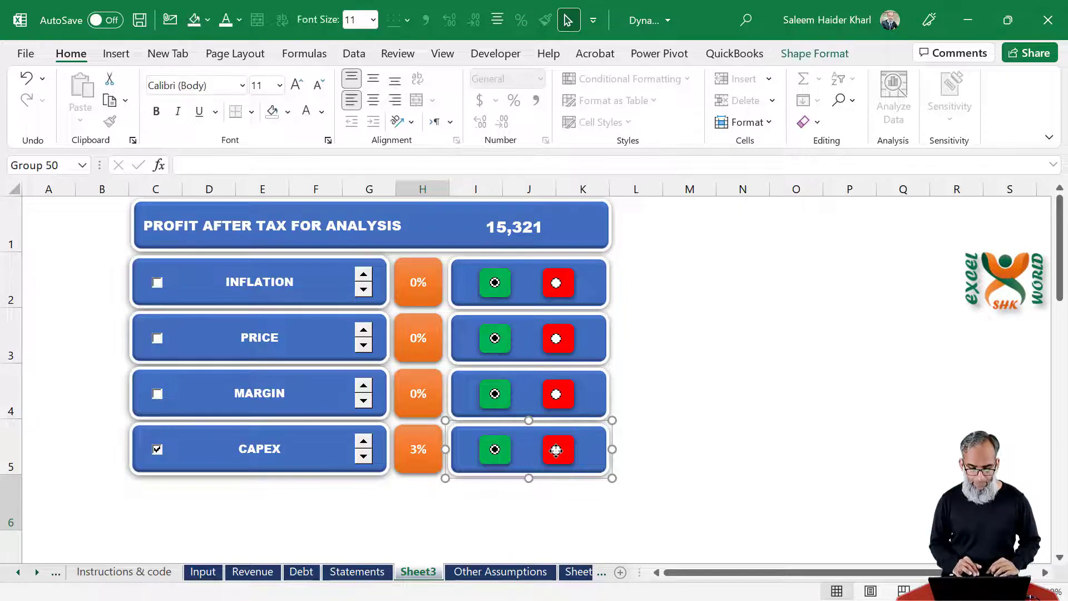
pyautogui.click(557, 451)
pyautogui.click(494, 451)
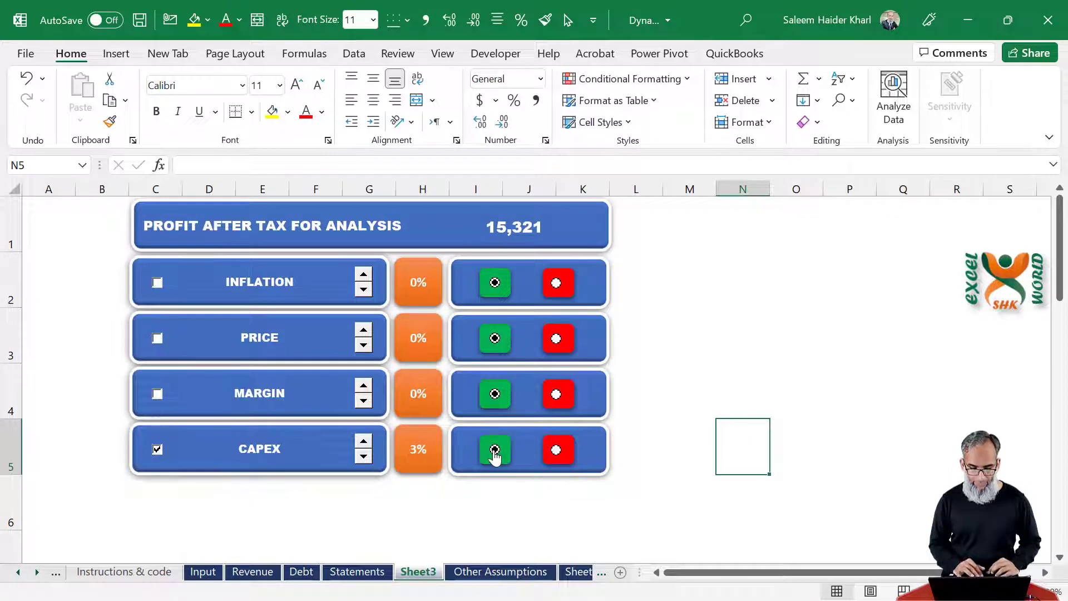
# - Tick the MARGIN and PRICE check boxes and try both rows' red and green option buttons
pyautogui.click(557, 396)
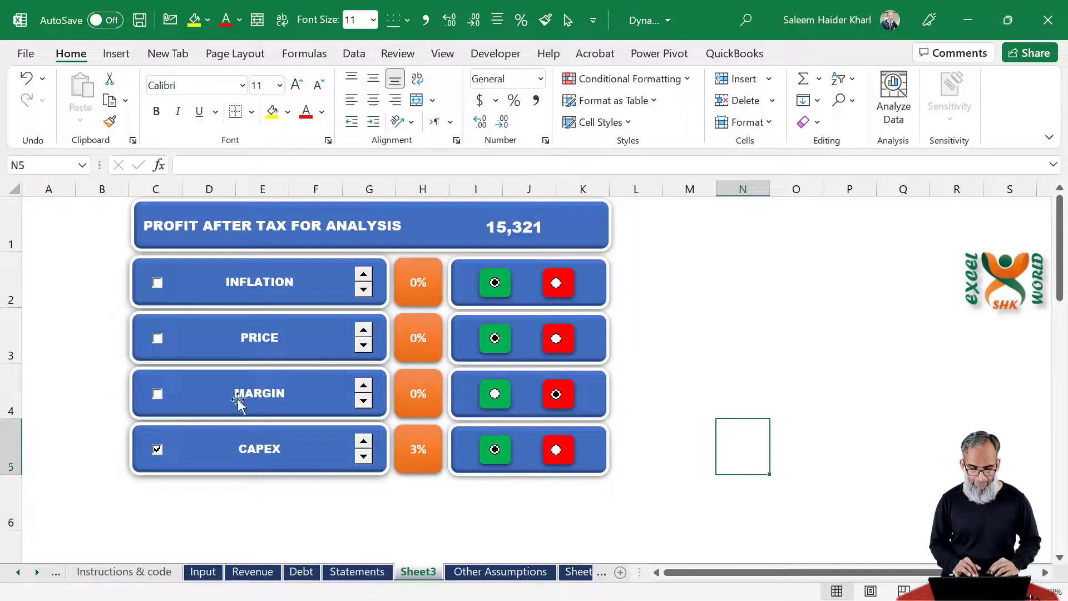
pyautogui.click(494, 395)
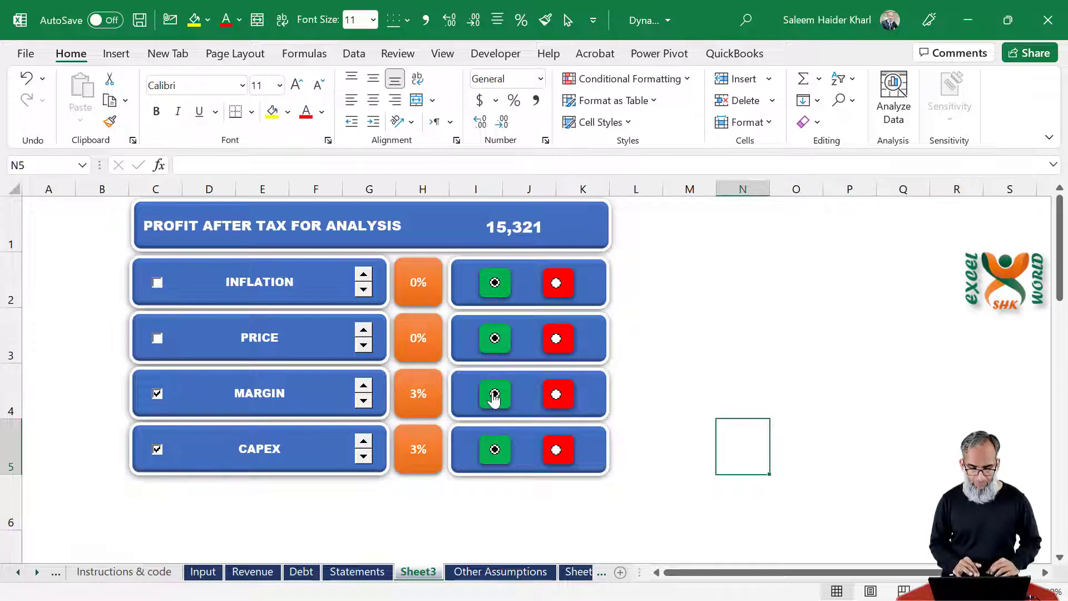
pyautogui.click(157, 337)
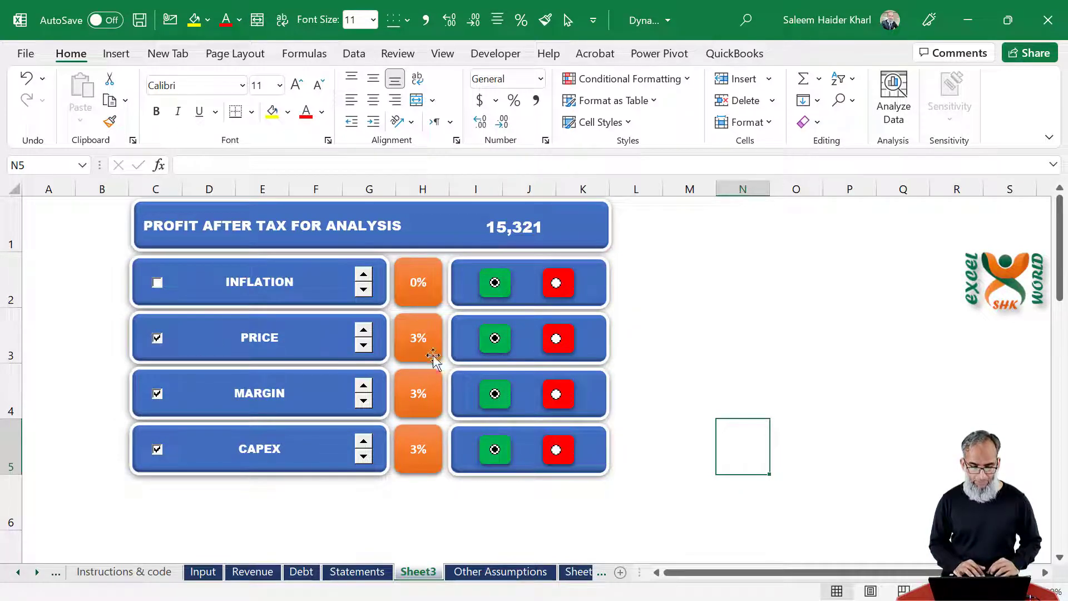
pyautogui.click(556, 340)
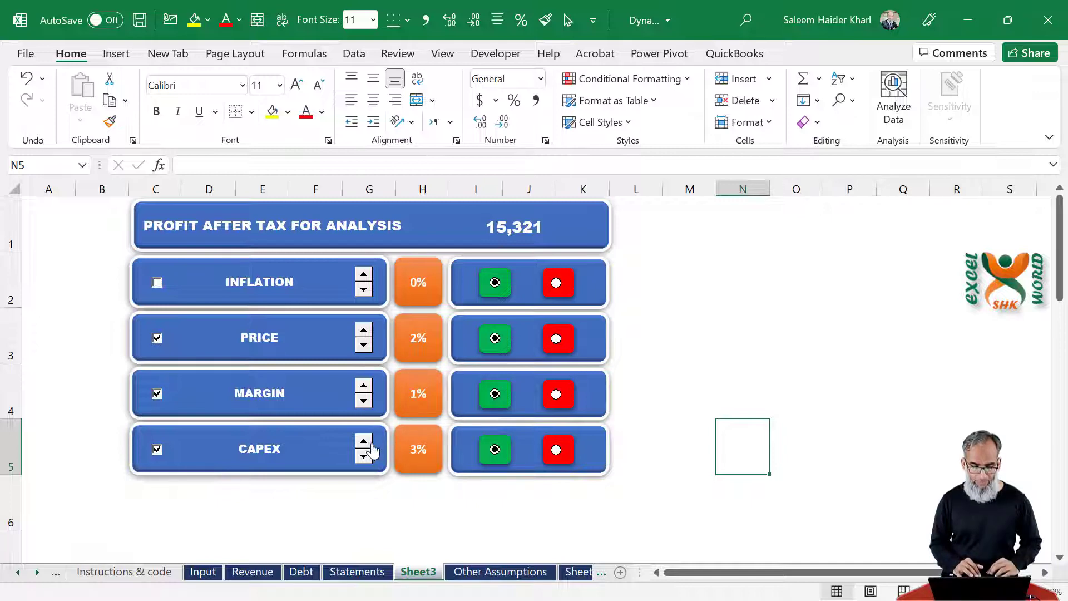
# - Select cell H3 behind the PRICE percentage box to show its formula, and save the workbook
pyautogui.press('Left')
pyautogui.press('Left')
pyautogui.press('Left')
pyautogui.press('Left')
pyautogui.press('Left')
pyautogui.press('Left')
pyautogui.press('Up')
pyautogui.press('Up')
pyautogui.hotkey('ctrl', 's')
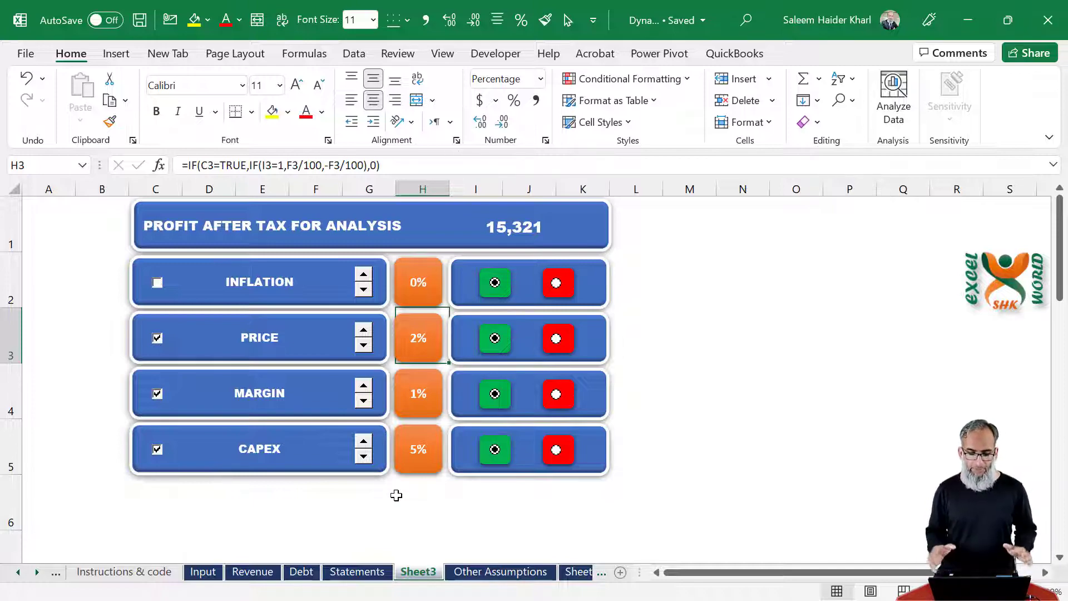
# - On the Revenue sheet, multiply product A's base price in E34 by (1+Sheet3!$H$3) to link it to the PRICE percentage
pyautogui.hotkey('ctrl', 'pageup')
pyautogui.hotkey('ctrl', 'pageup')
pyautogui.hotkey('ctrl', 'pageup')
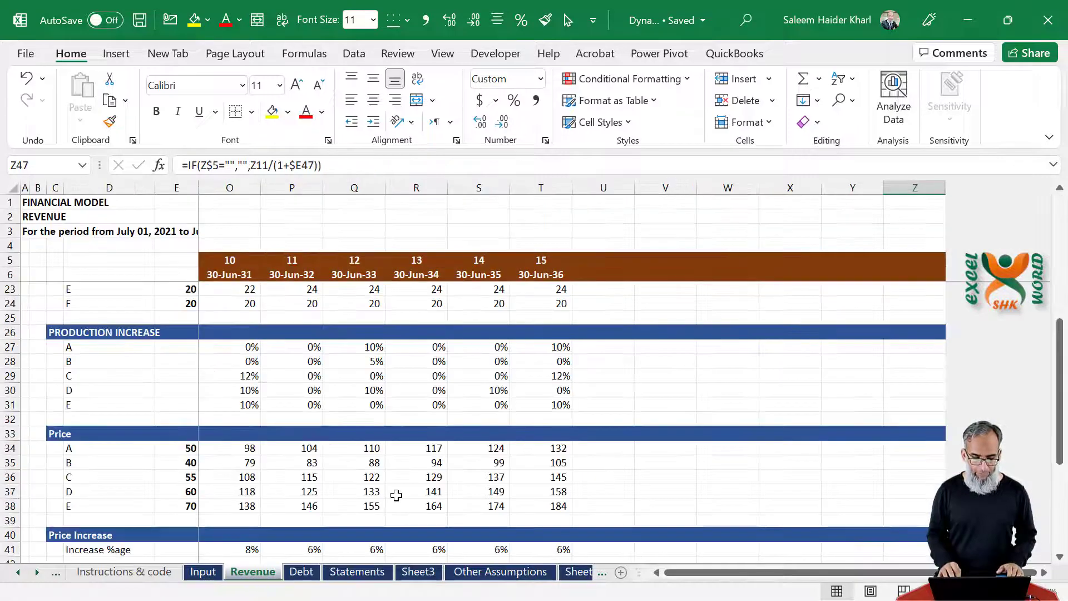
pyautogui.press('Left')
pyautogui.press('Left')
pyautogui.press('Left')
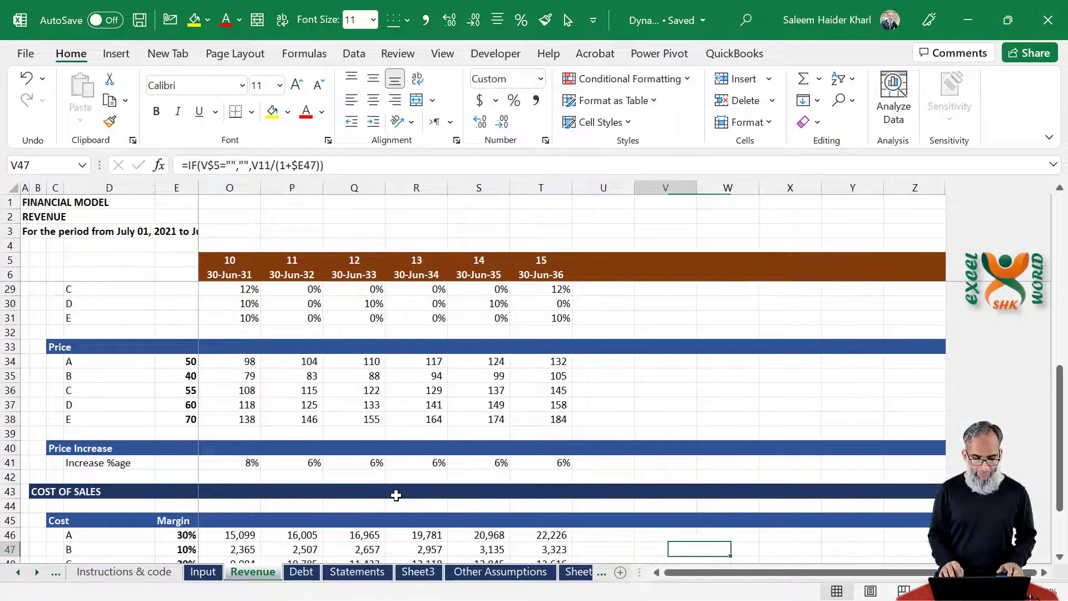
pyautogui.press('Home')
pyautogui.press('Home')
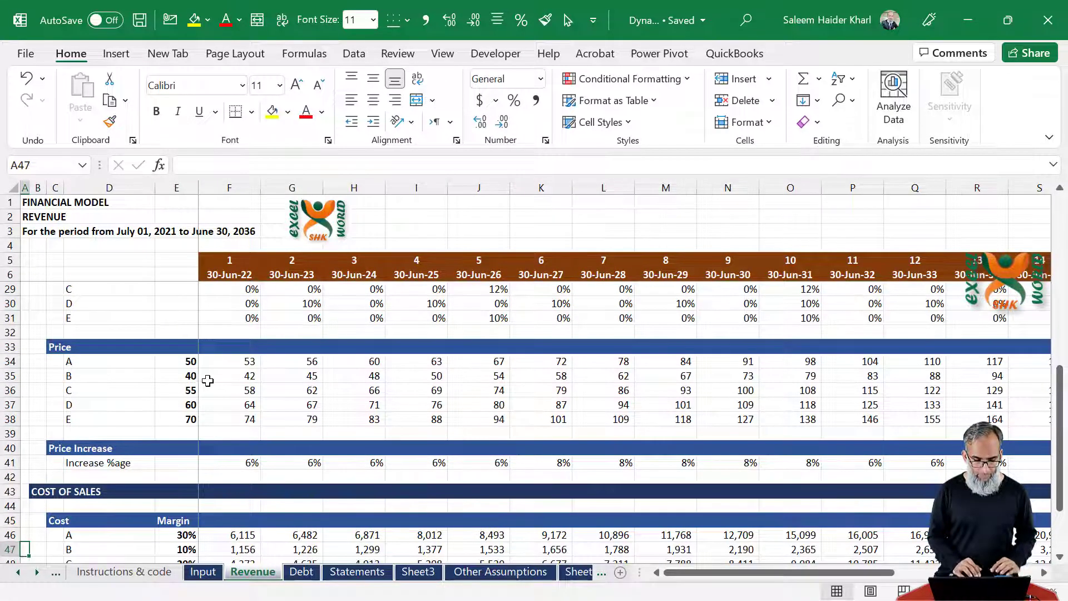
pyautogui.click(171, 363)
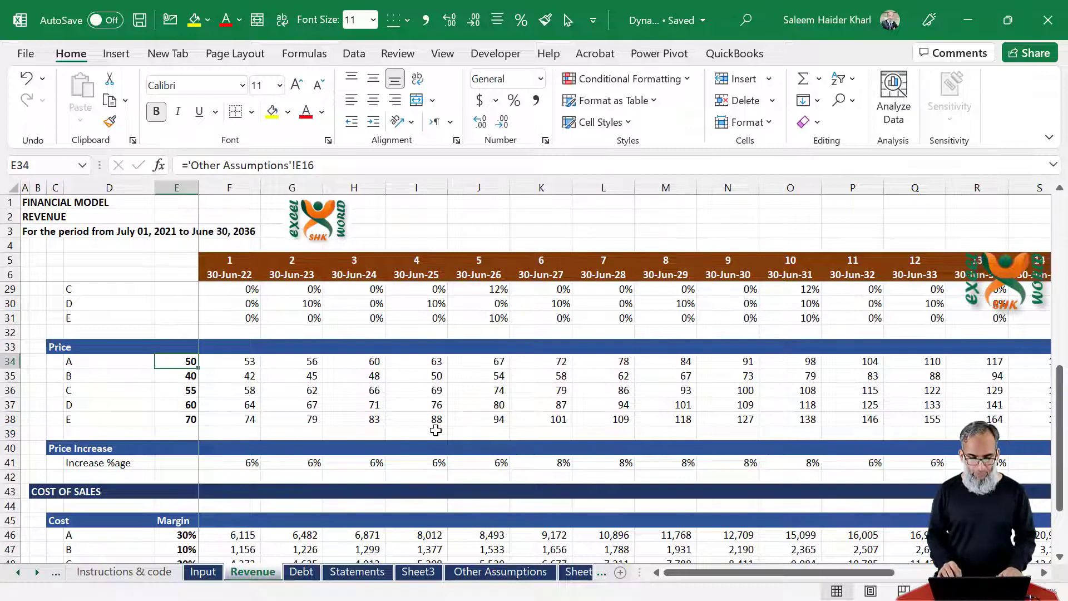
pyautogui.press('Down')
pyautogui.press('Up')
pyautogui.press('F2')
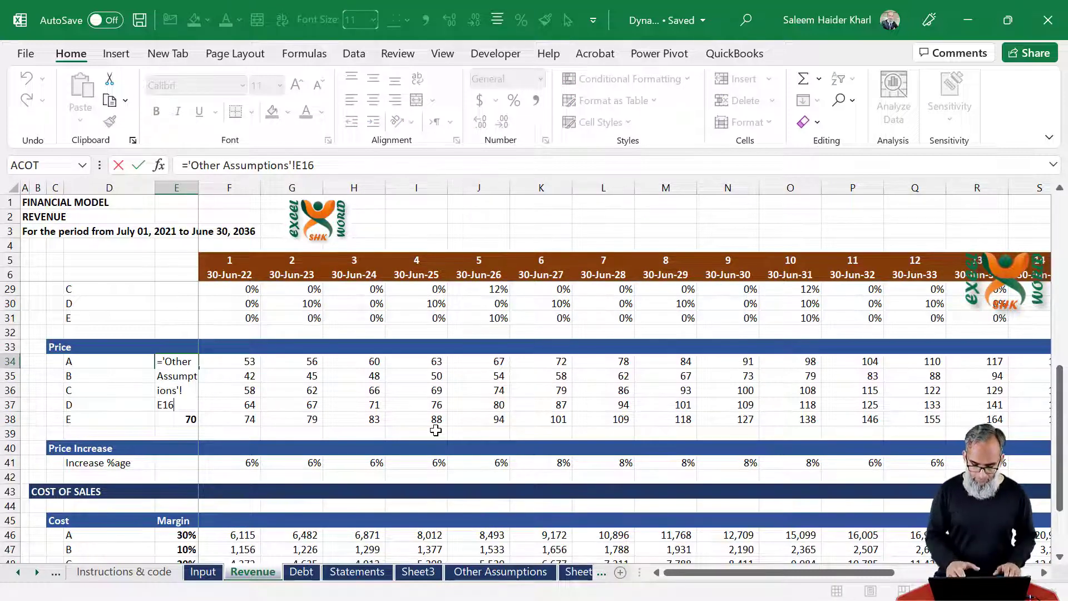
pyautogui.write('*')
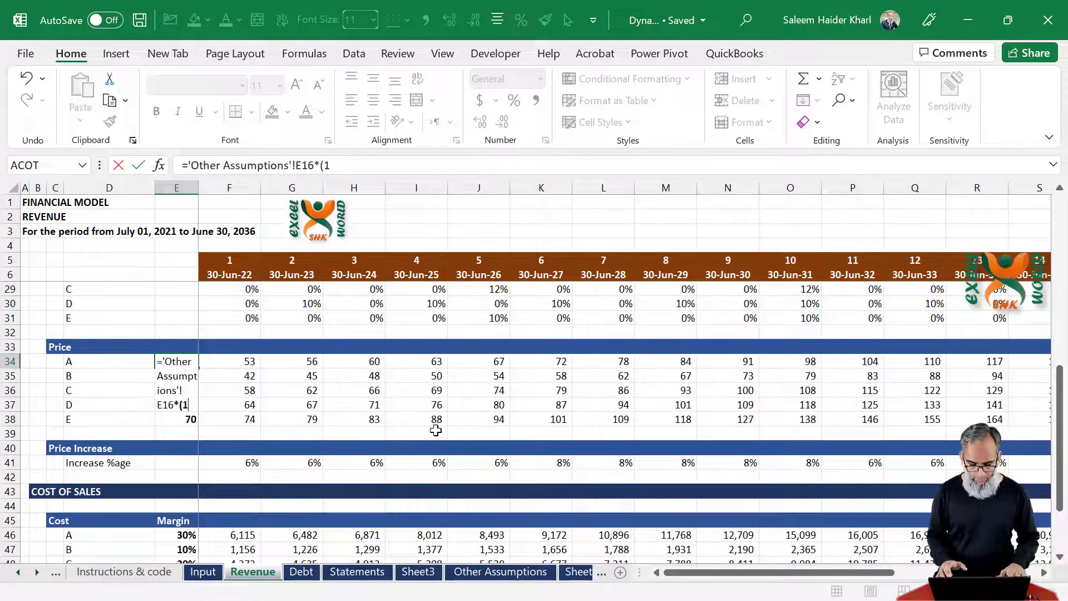
pyautogui.write('(1+')
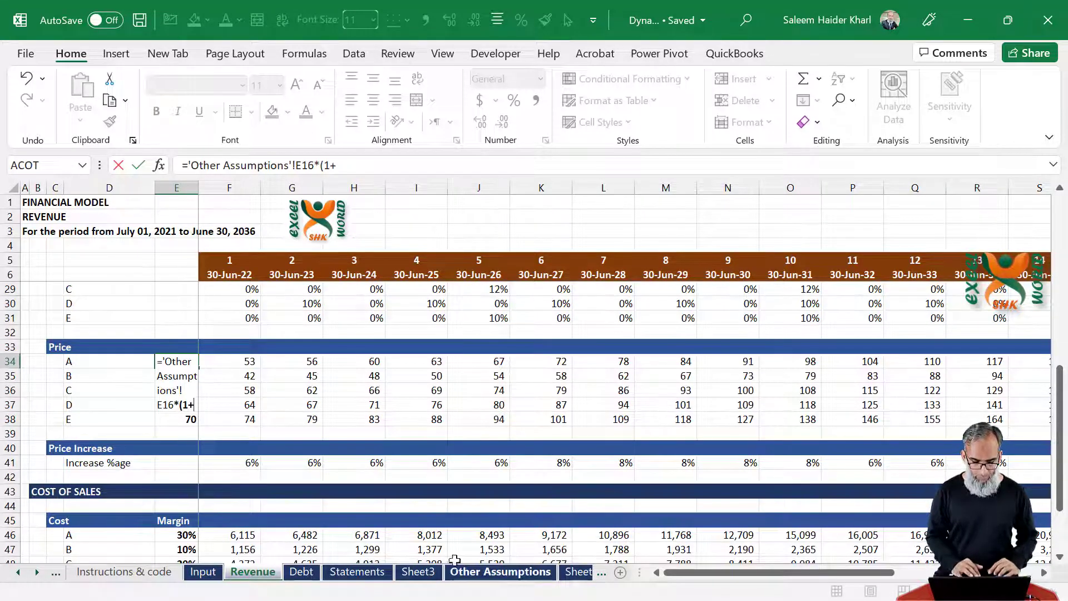
pyautogui.click(418, 572)
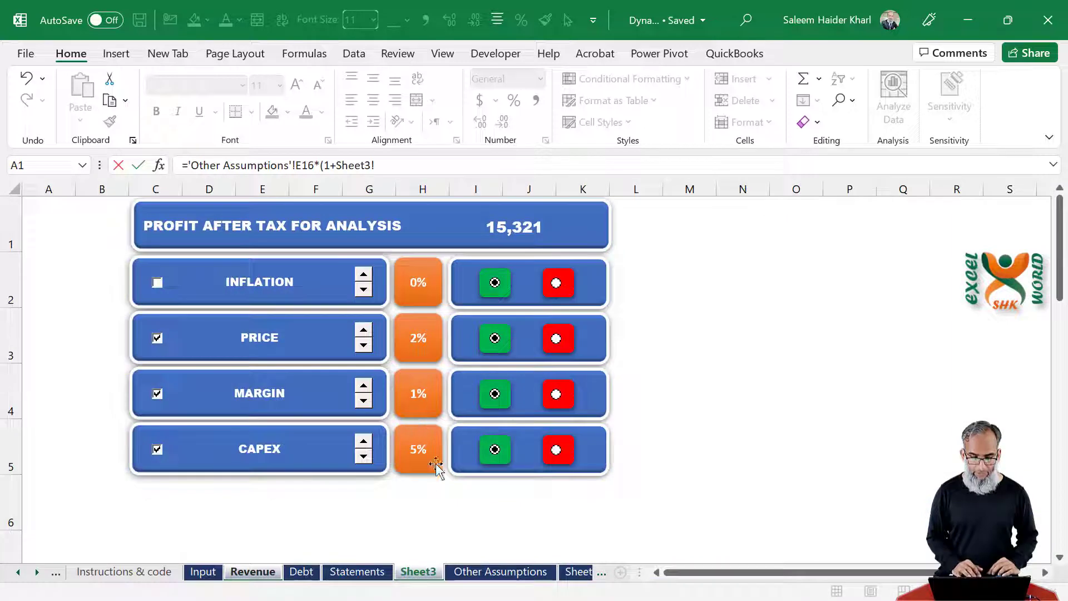
pyautogui.click(419, 494)
pyautogui.press('Up')
pyautogui.press('Up')
pyautogui.press('Up')
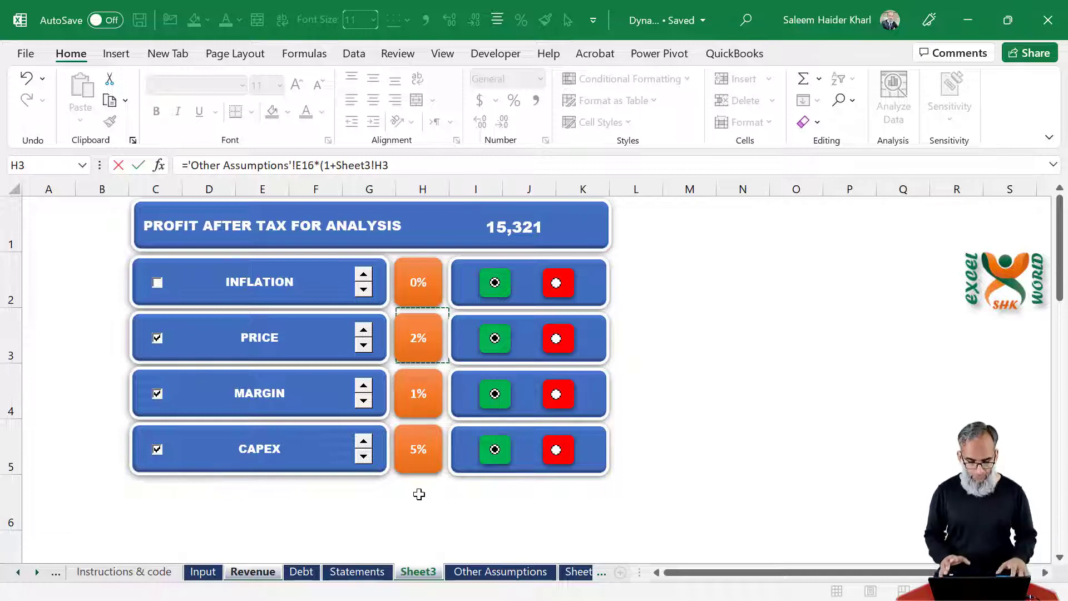
pyautogui.press('F4')
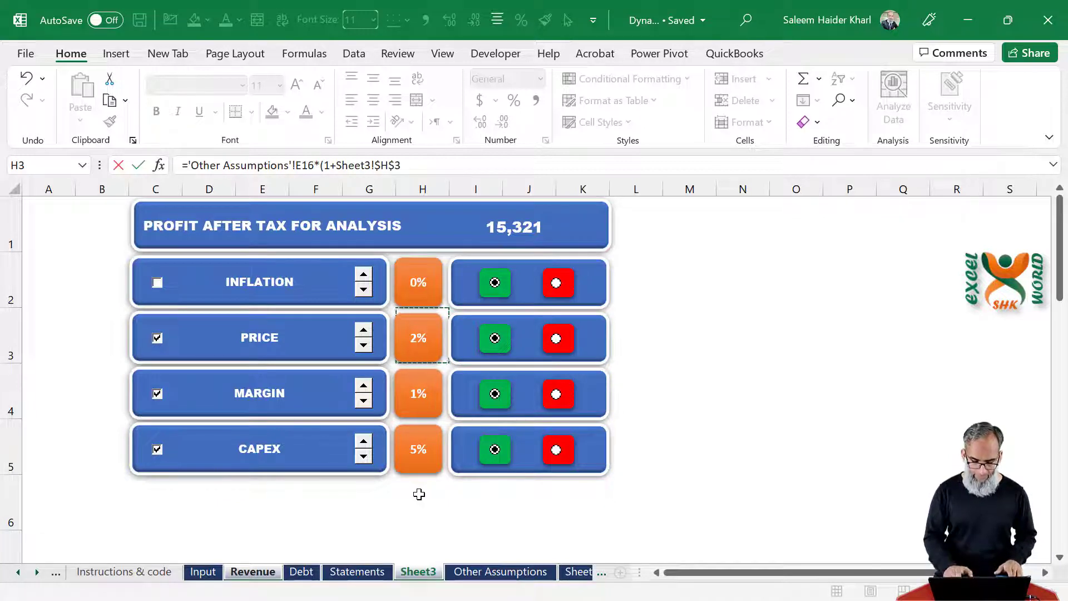
pyautogui.press('Return')
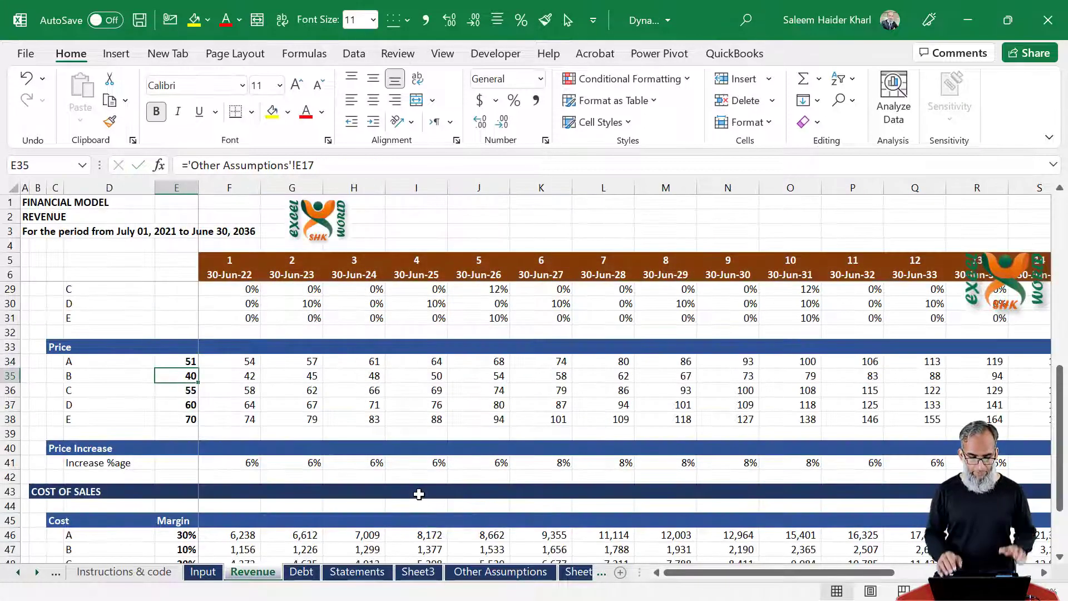
# - Copy the price formula from E34 down to E38 for products B to E
pyautogui.press('Up')
pyautogui.hotkey('ctrl', 'c')
pyautogui.hotkey('shift', 'Down')
pyautogui.hotkey('shift', 'Down')
pyautogui.hotkey('shift', 'Down')
pyautogui.hotkey('shift', 'Down')
pyautogui.hotkey('ctrl', 'v')
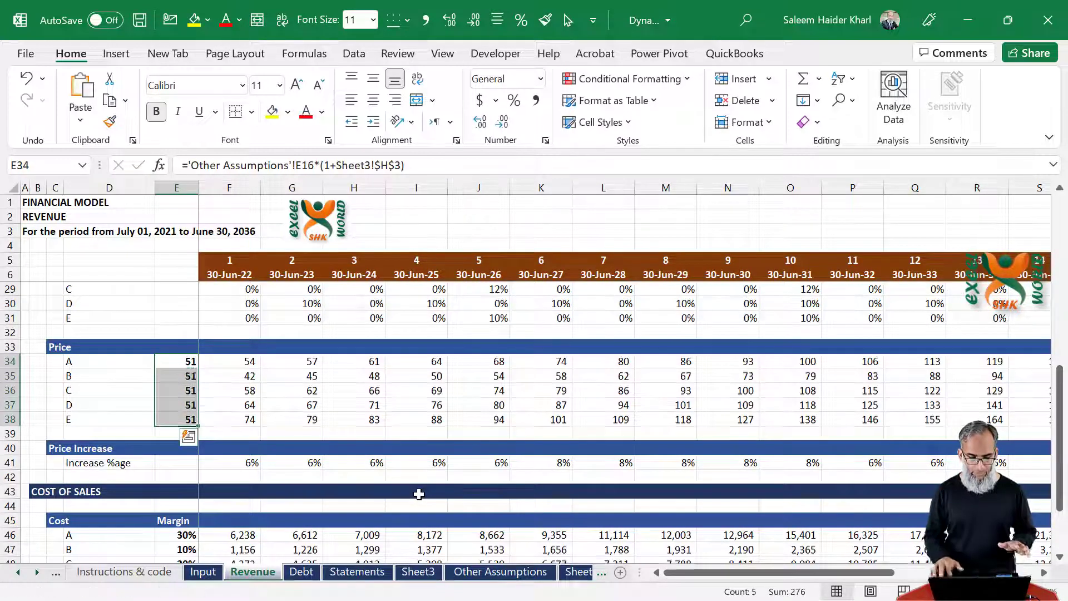
pyautogui.press('Escape')
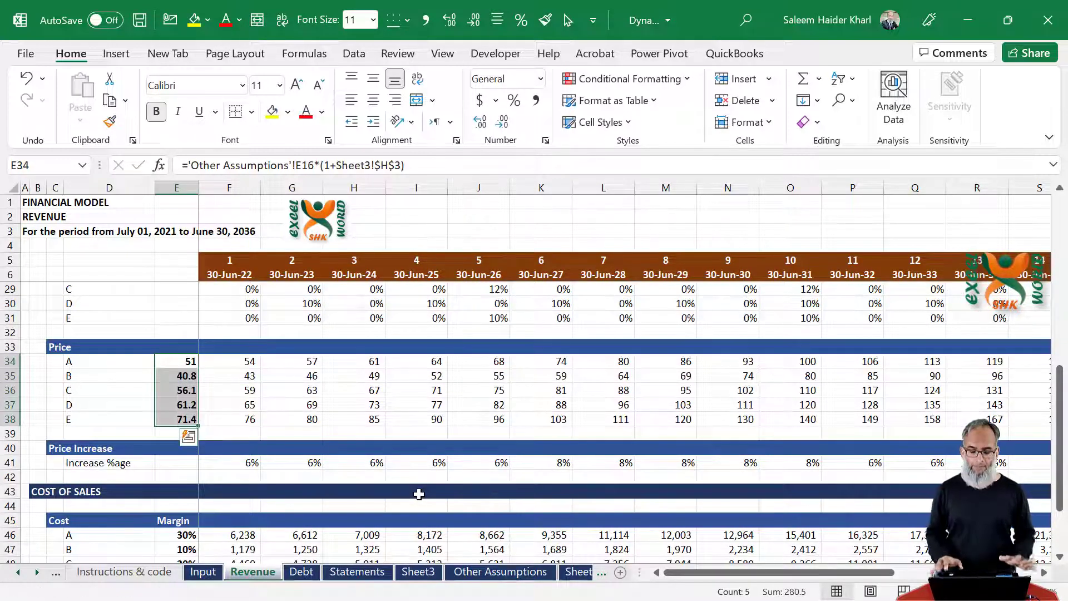
# - Check profit after tax on Sheet3 and inspect the formula in H4 behind the MARGIN percentage box
pyautogui.hotkey('ctrl', 'pagedown')
pyautogui.hotkey('ctrl', 'pagedown')
pyautogui.hotkey('ctrl', 'pagedown')
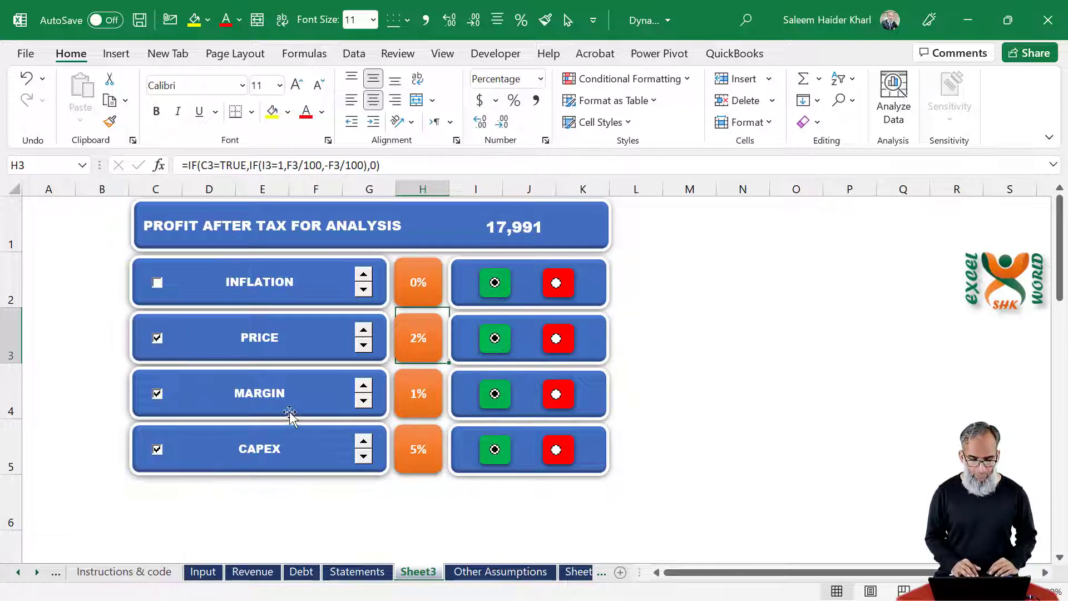
pyautogui.click(424, 487)
pyautogui.press('Up')
pyautogui.press('Up')
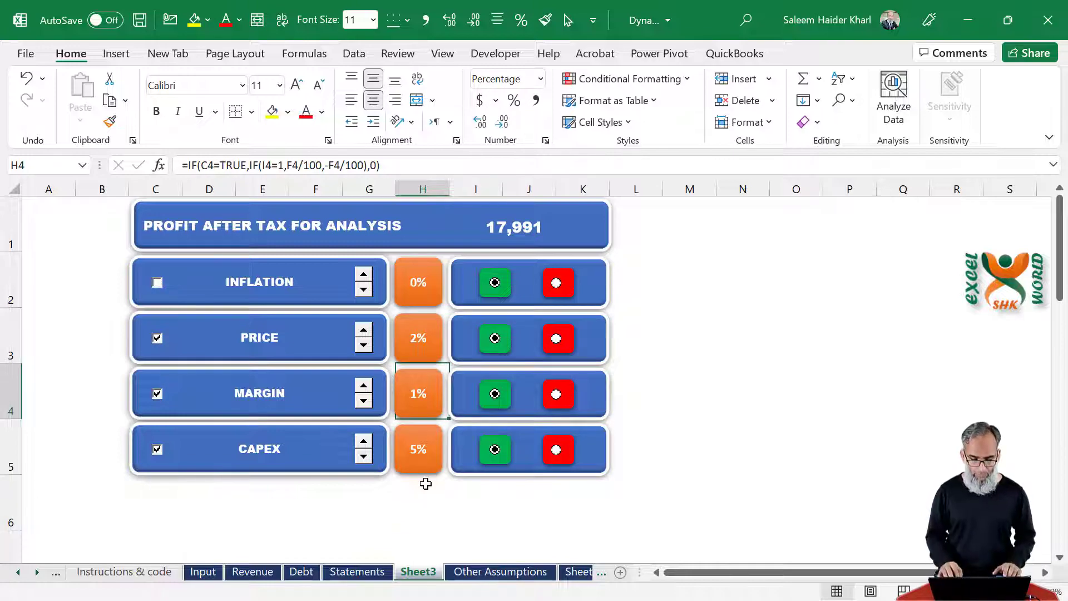
# - On the Revenue sheet, multiply product A's margin in E46 by (1+Sheet3!$H$4) to link it to the MARGIN percentage
pyautogui.hotkey('ctrl', 'pageup')
pyautogui.hotkey('ctrl', 'pageup')
pyautogui.hotkey('ctrl', 'pageup')
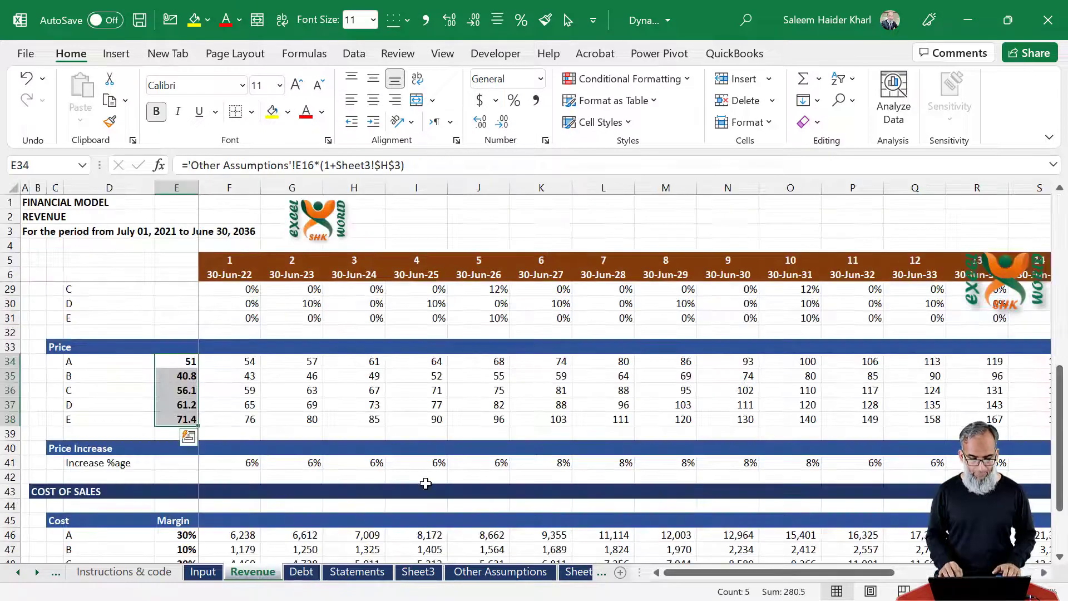
pyautogui.press('Down')
pyautogui.press('Down')
pyautogui.press('Down')
pyautogui.press('Down')
pyautogui.press('Down')
pyautogui.press('Down')
pyautogui.press('Down')
pyautogui.press('Down')
pyautogui.press('Down')
pyautogui.press('Down')
pyautogui.press('Down')
pyautogui.press('Down')
pyautogui.press('Down')
pyautogui.press('Down')
pyautogui.press('Down')
pyautogui.press('Down')
pyautogui.press('Down')
pyautogui.press('Down')
pyautogui.press('Down')
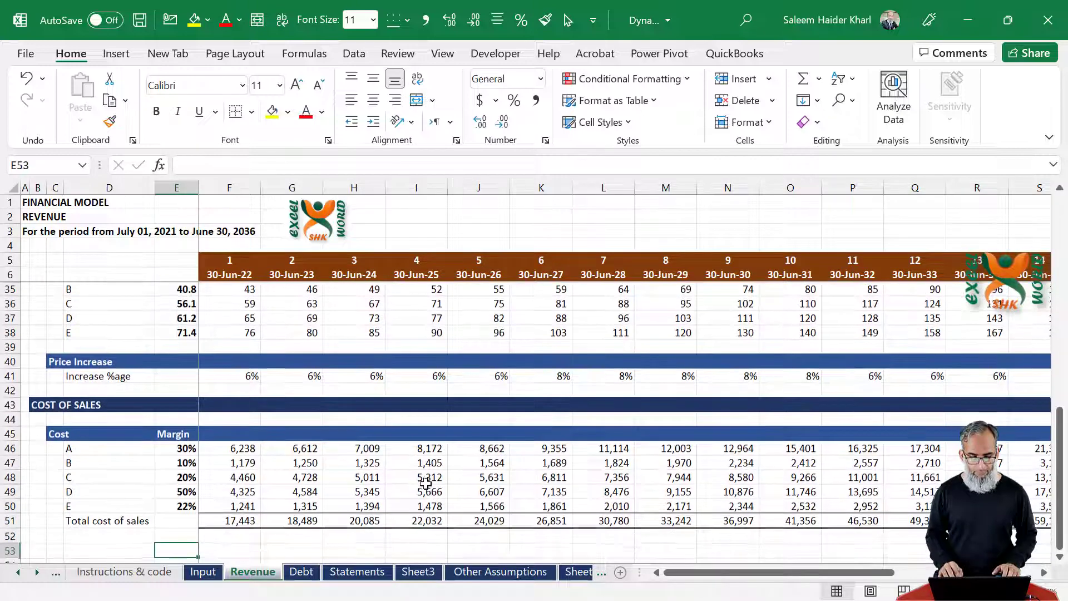
pyautogui.press('Up')
pyautogui.press('Up')
pyautogui.press('Up')
pyautogui.press('Up')
pyautogui.press('Up')
pyautogui.press('Up')
pyautogui.press('Up')
pyautogui.press('F2')
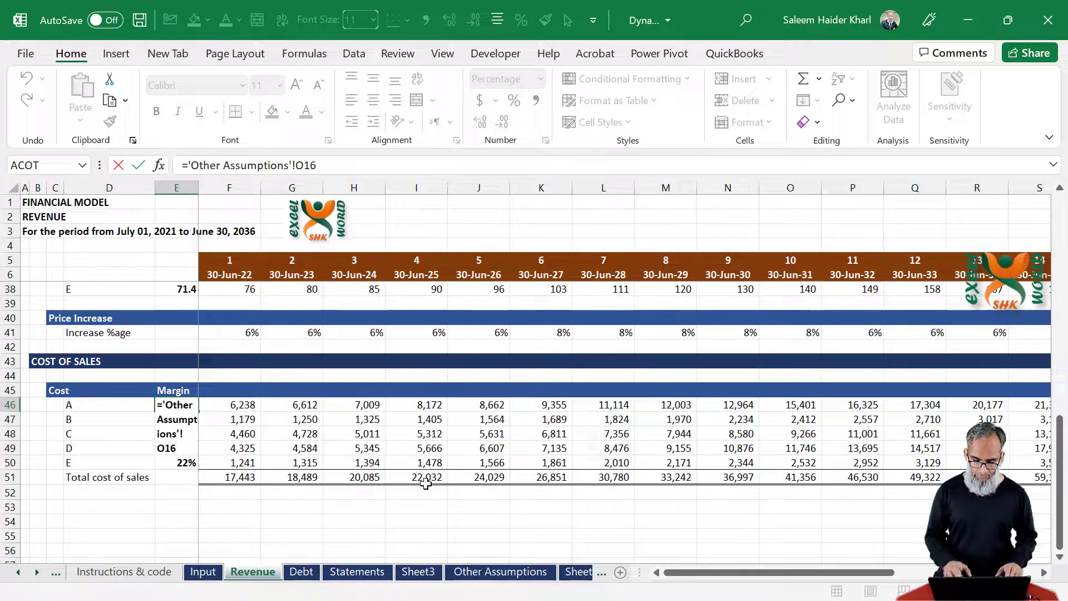
pyautogui.write('*(1+')
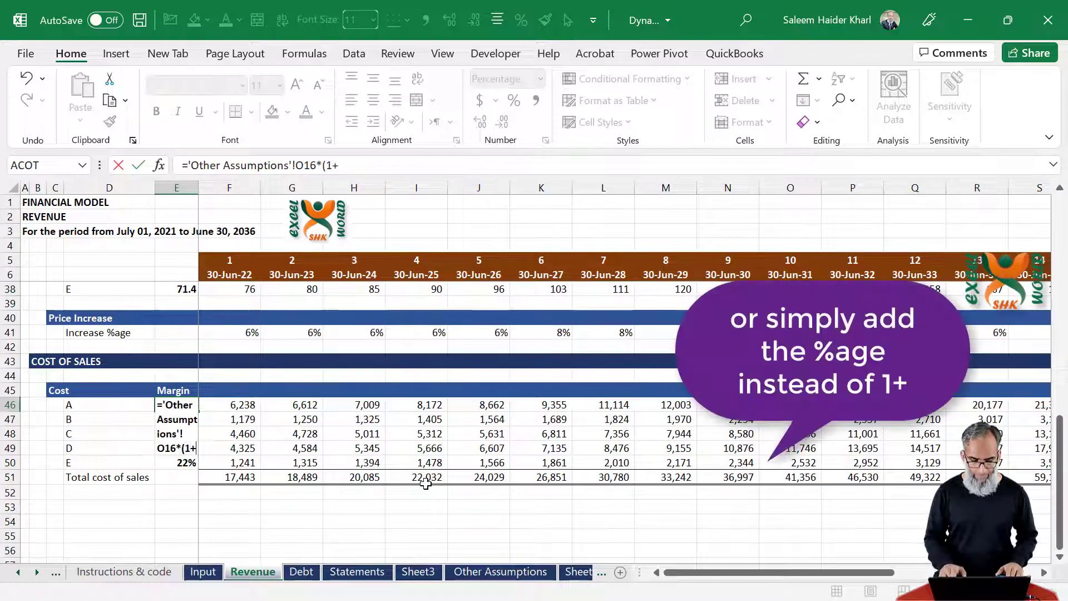
pyautogui.hotkey('ctrl', 'pagedown')
pyautogui.hotkey('ctrl', 'pagedown')
pyautogui.hotkey('ctrl', 'pagedown')
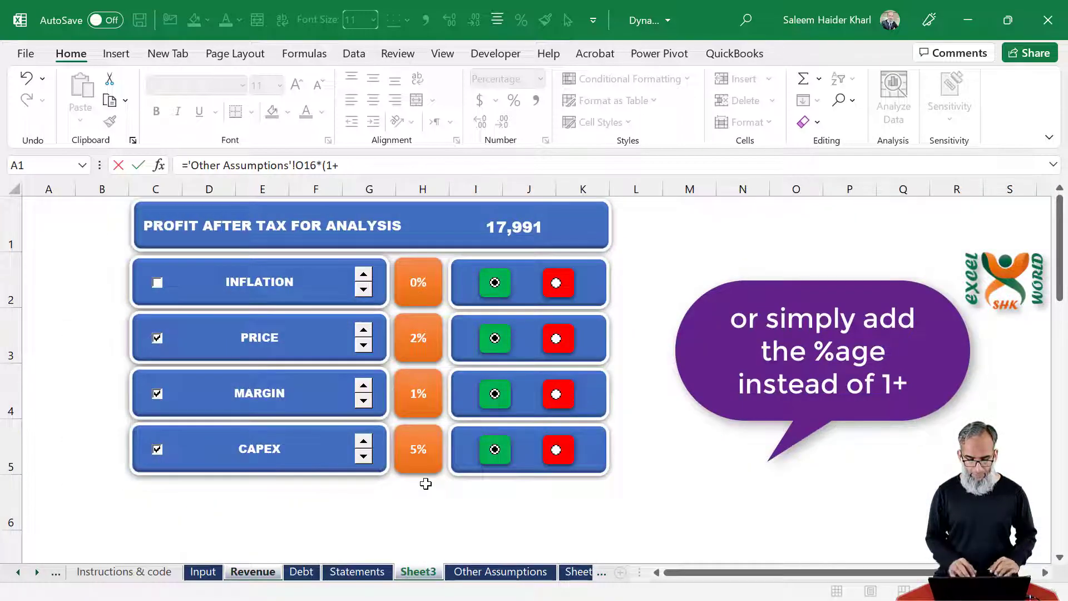
pyautogui.click(426, 484)
pyautogui.press('Up')
pyautogui.press('Up')
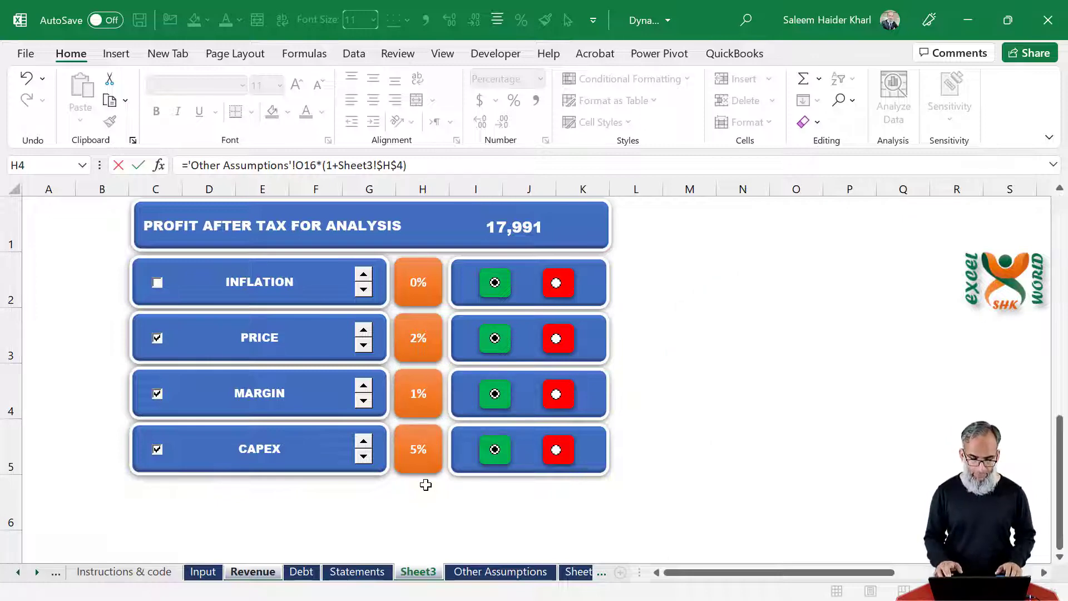
pyautogui.press('Return')
# - Copy the margin formula from E46 down to E50 for products B to E and check profit after tax on Sheet3
pyautogui.press('Up')
pyautogui.hotkey('ctrl', 'c')
pyautogui.hotkey('shift', 'Down')
pyautogui.hotkey('shift', 'Down')
pyautogui.hotkey('shift', 'Down')
pyautogui.hotkey('shift', 'Down')
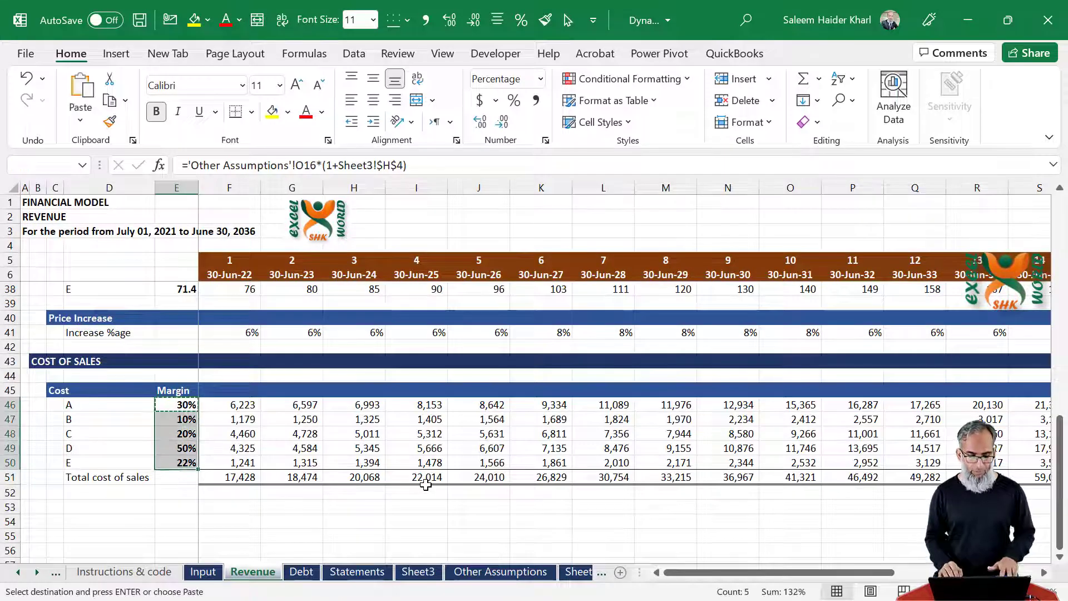
pyautogui.hotkey('ctrl', 'v')
pyautogui.hotkey('ctrl', 'pagedown')
pyautogui.hotkey('ctrl', 'pagedown')
pyautogui.hotkey('ctrl', 'pagedown')
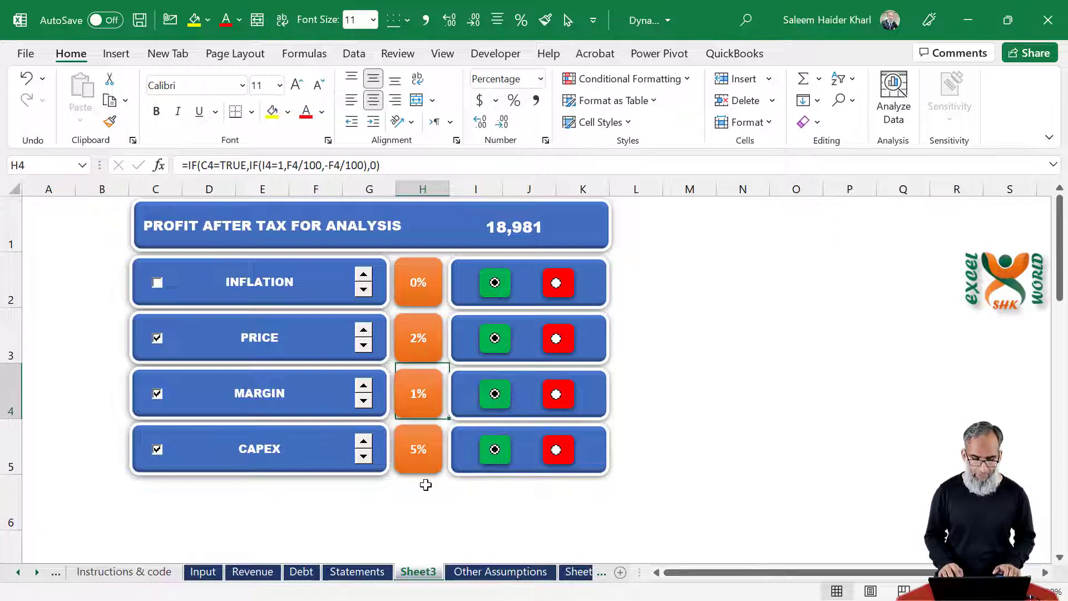
# - On the Working sheet, multiply the plant and machinery cost in F25 by (1+Sheet3!$H$5) to link it to the CAPEX percentage
pyautogui.hotkey('ctrl', 'pageup')
pyautogui.hotkey('ctrl', 'pagedown')
pyautogui.hotkey('ctrl', 'pagedown')
pyautogui.hotkey('ctrl', 'pagedown')
pyautogui.hotkey('ctrl', 'pagedown')
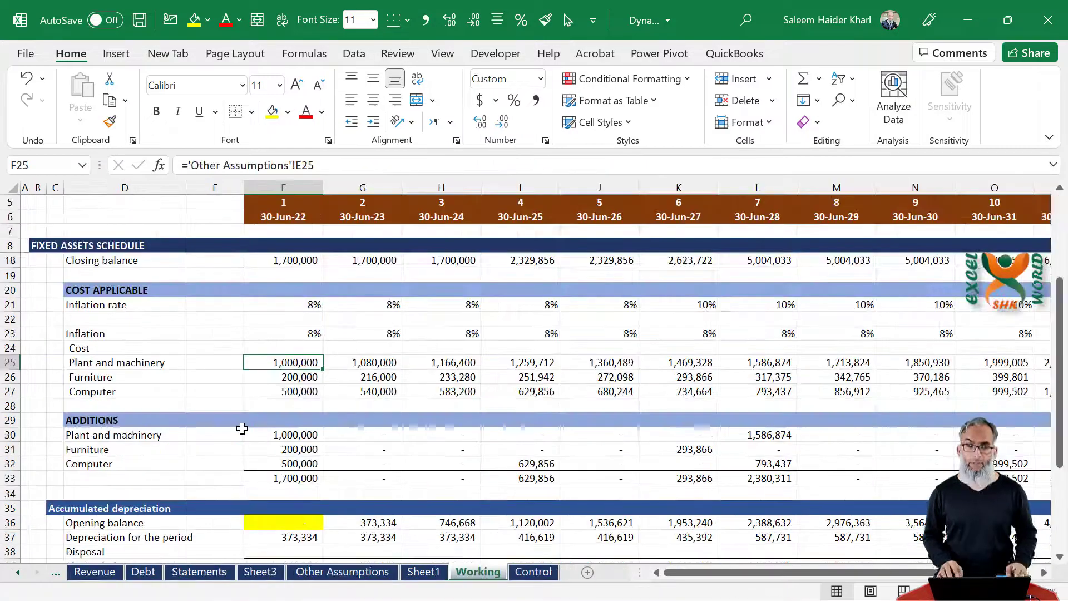
pyautogui.press('F2')
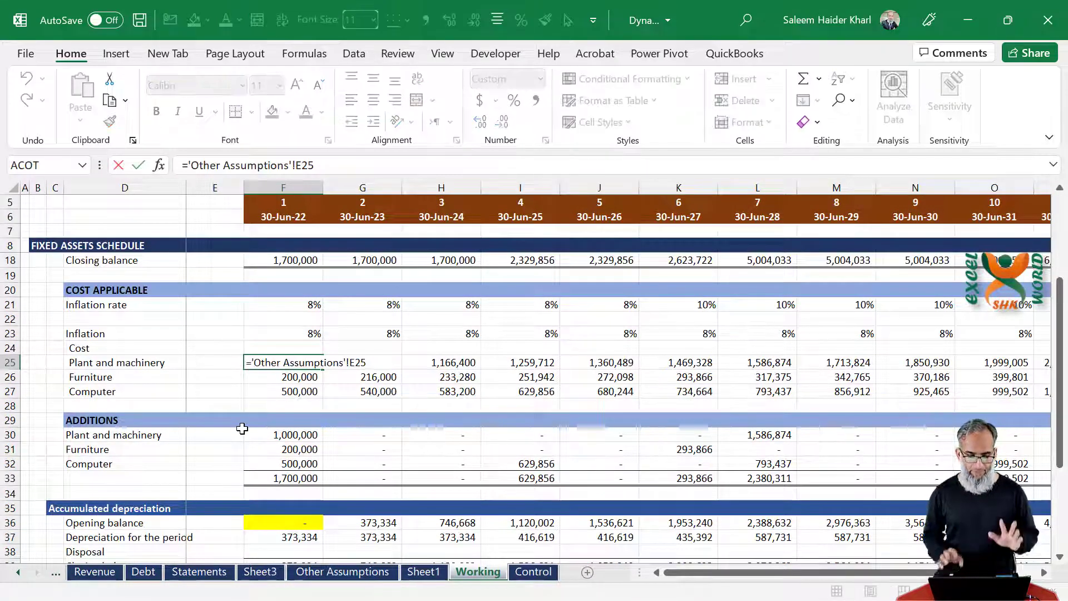
pyautogui.write('*')
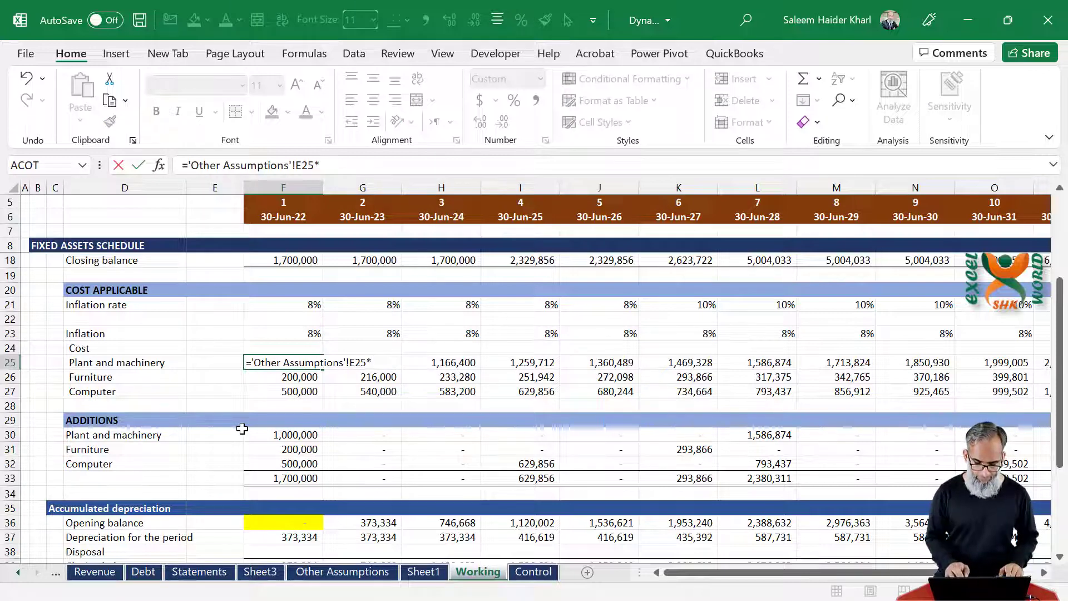
pyautogui.write('(1')
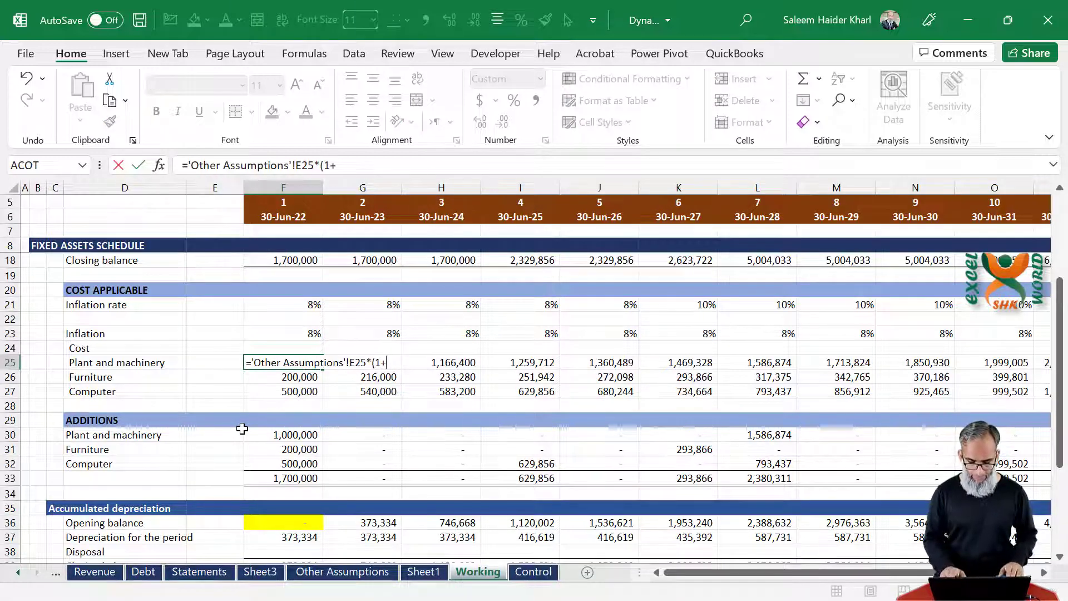
pyautogui.write('+')
pyautogui.click(259, 572)
pyautogui.click(424, 471)
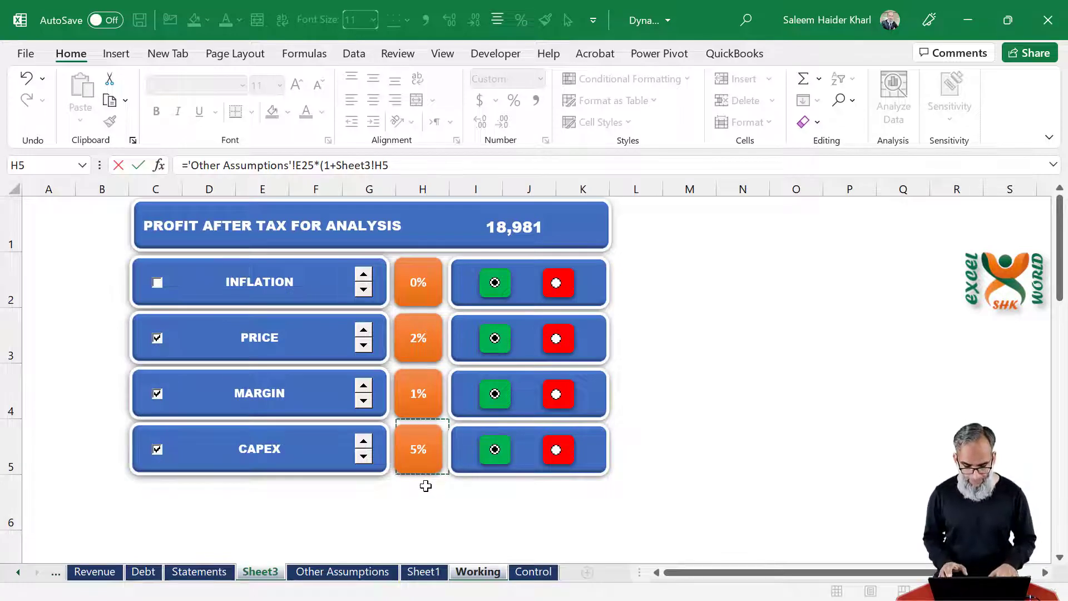
pyautogui.press('F4')
pyautogui.write(')')
pyautogui.press('Return')
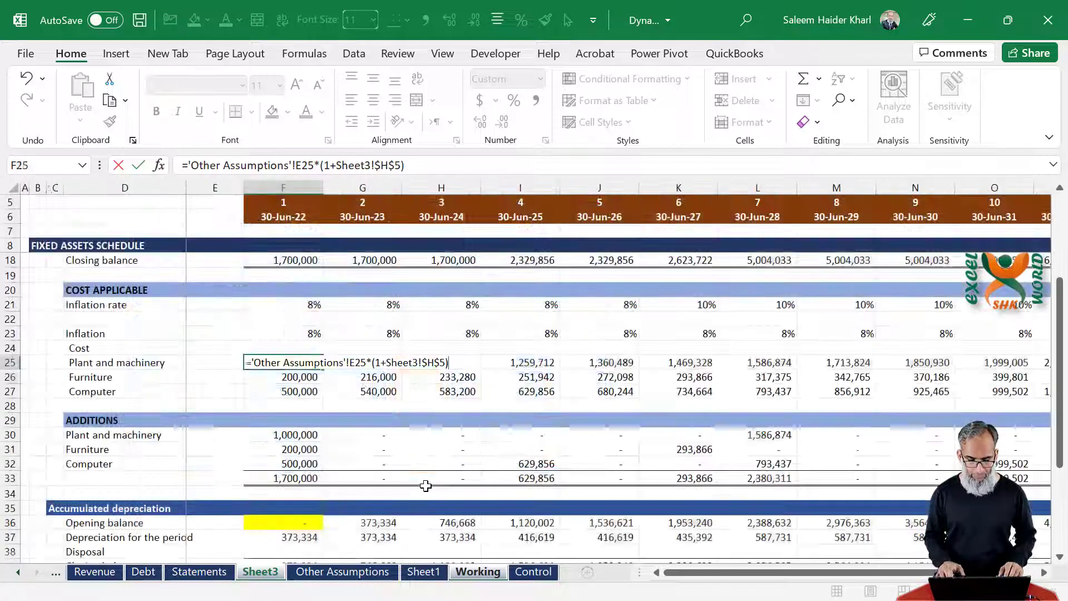
# - Fill the plant and machinery cost formula from F25 down to the furniture and computer costs in F26 and F27
pyautogui.hotkey('ctrl', 'd')
pyautogui.press('Down')
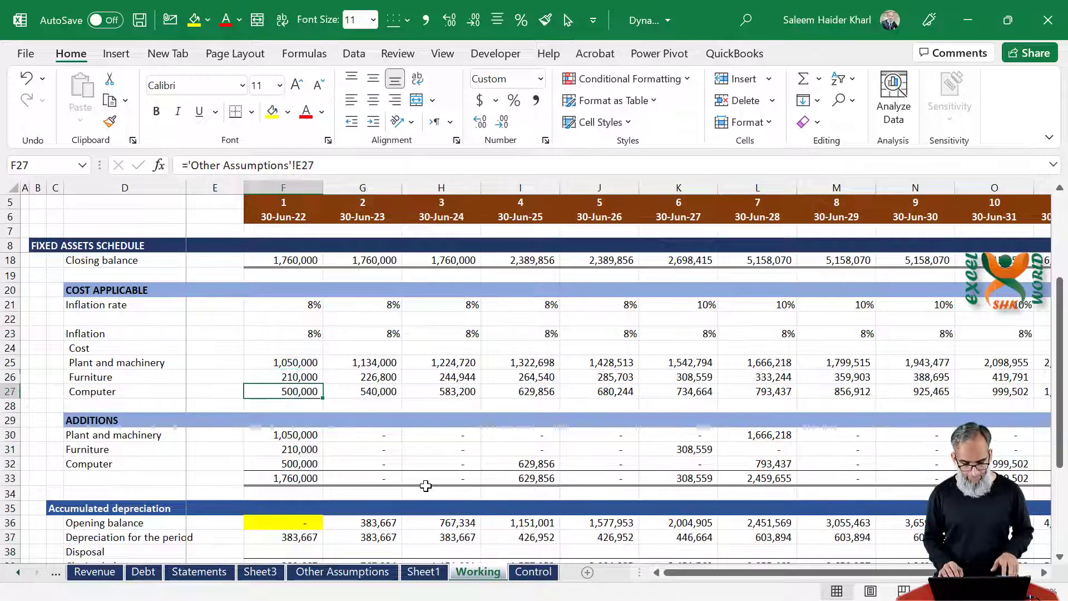
pyautogui.hotkey('ctrl', 'd')
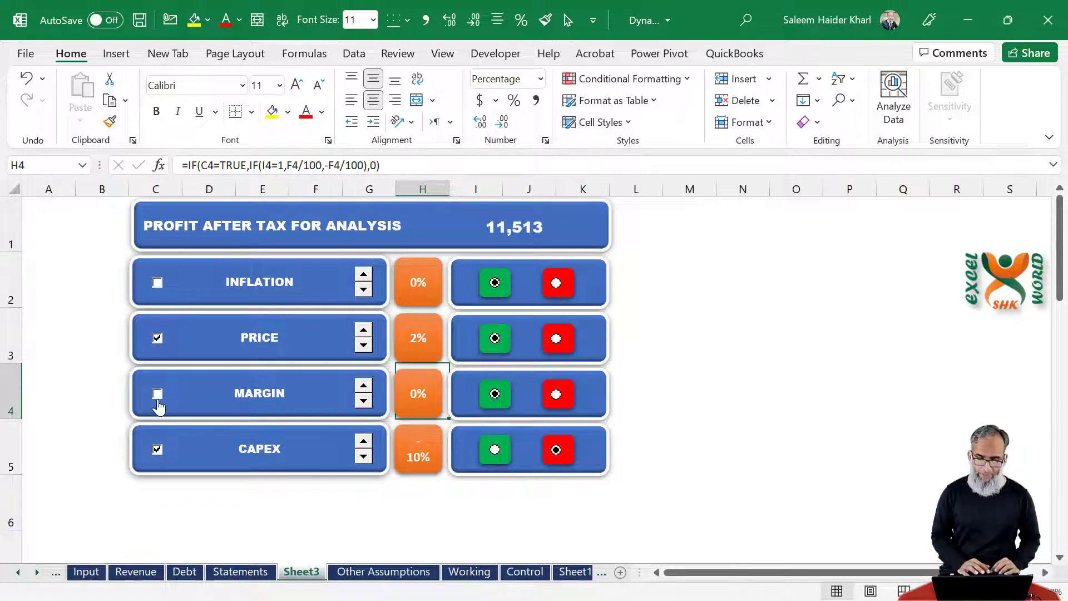
# - Toggle the PRICE check box on Sheet3 and tick MARGIN and INFLATION to test their effect on profit after tax
pyautogui.click(157, 396)
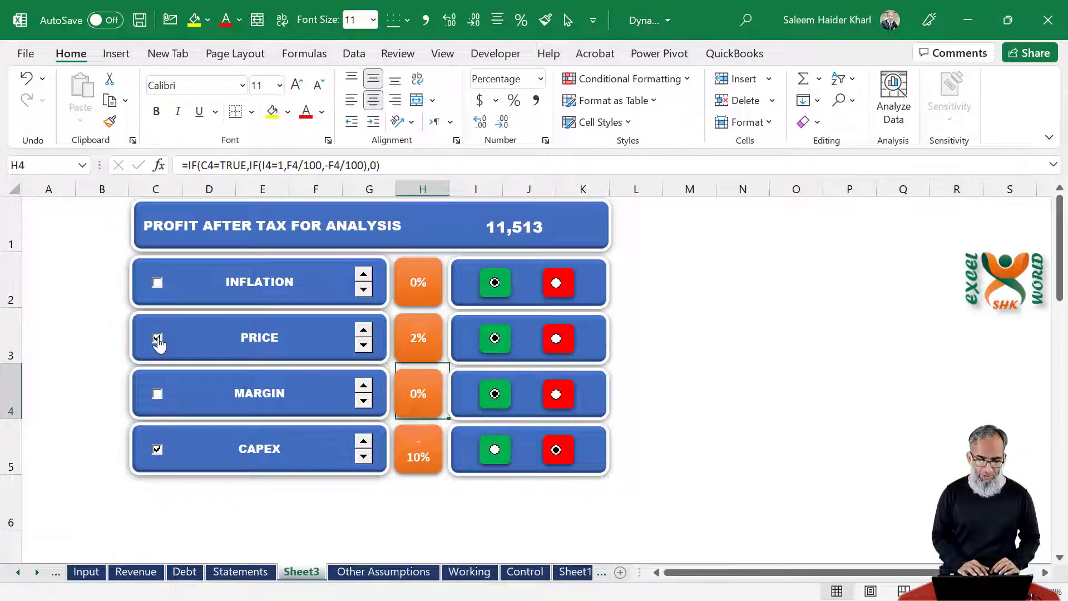
pyautogui.click(158, 339)
pyautogui.click(157, 339)
pyautogui.click(157, 394)
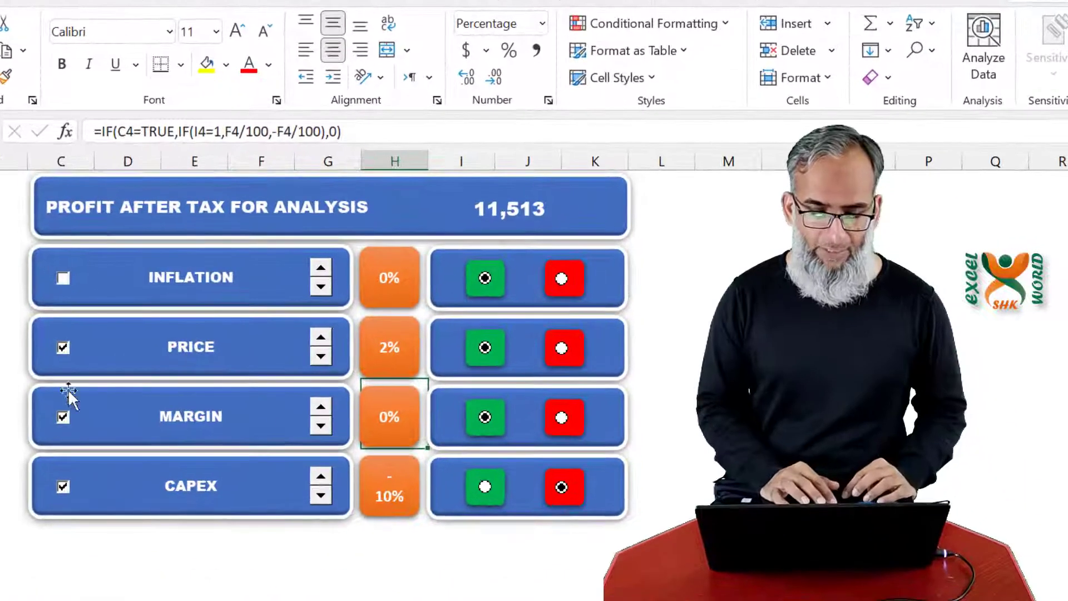
pyautogui.click(63, 278)
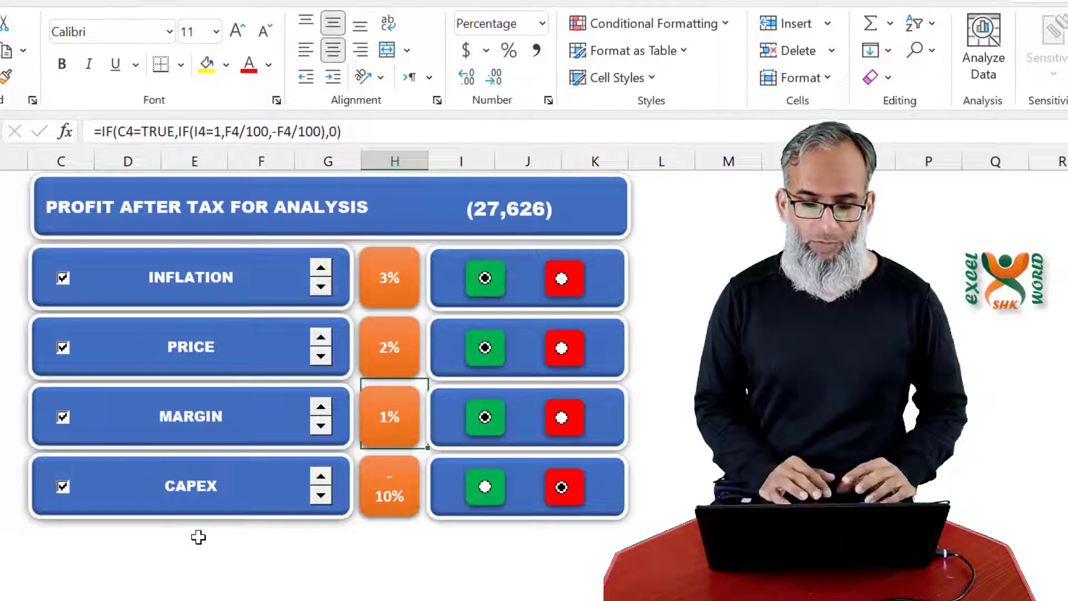